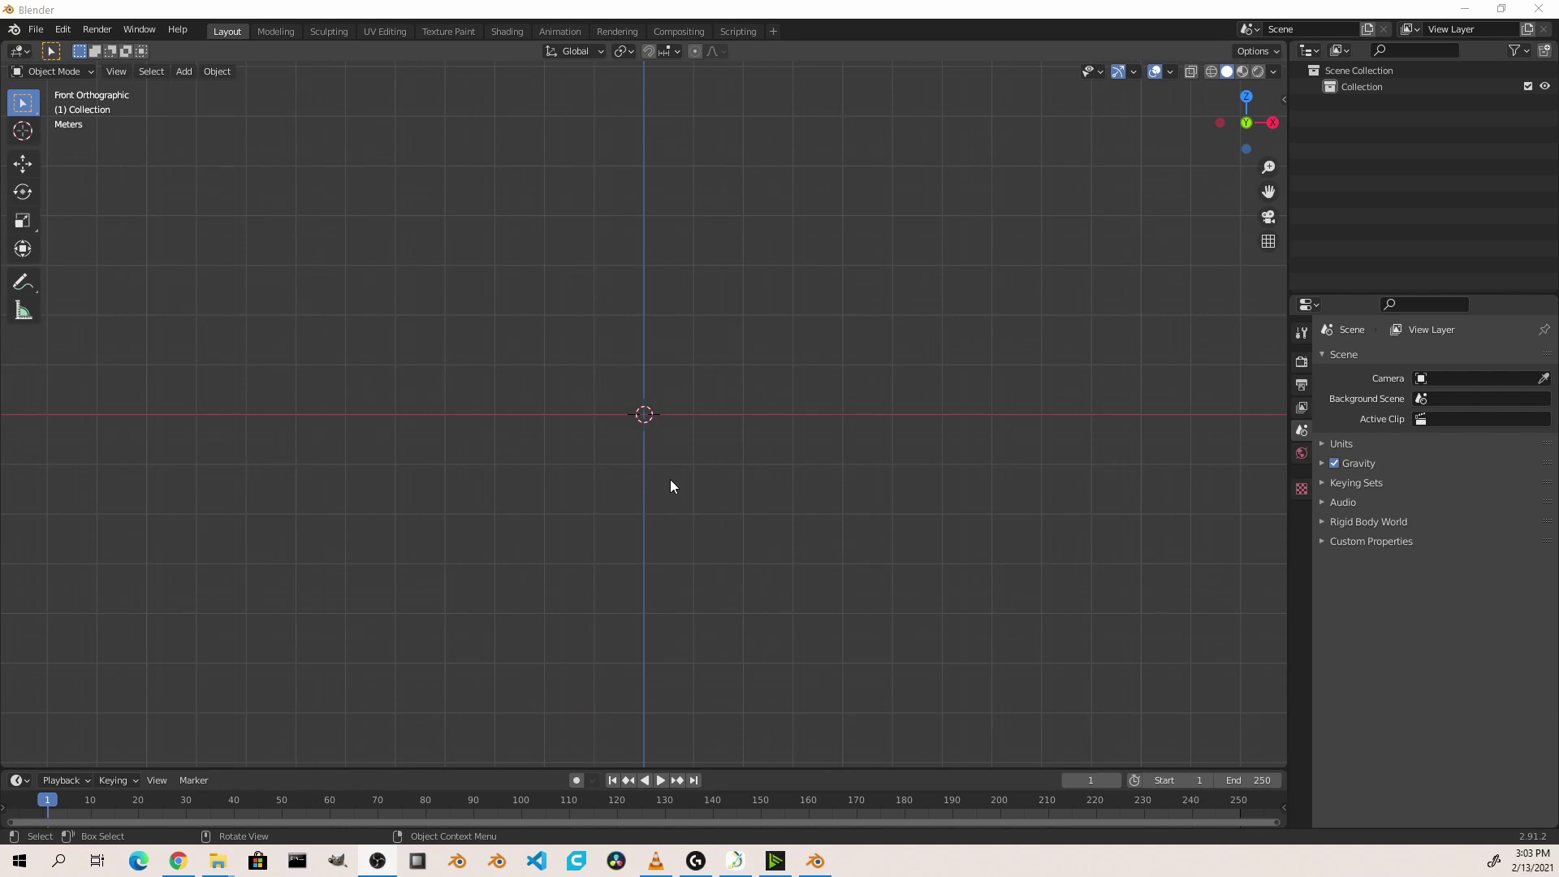
Add a cube mesh at the scene origin
{"action": "key", "text": "shift"}
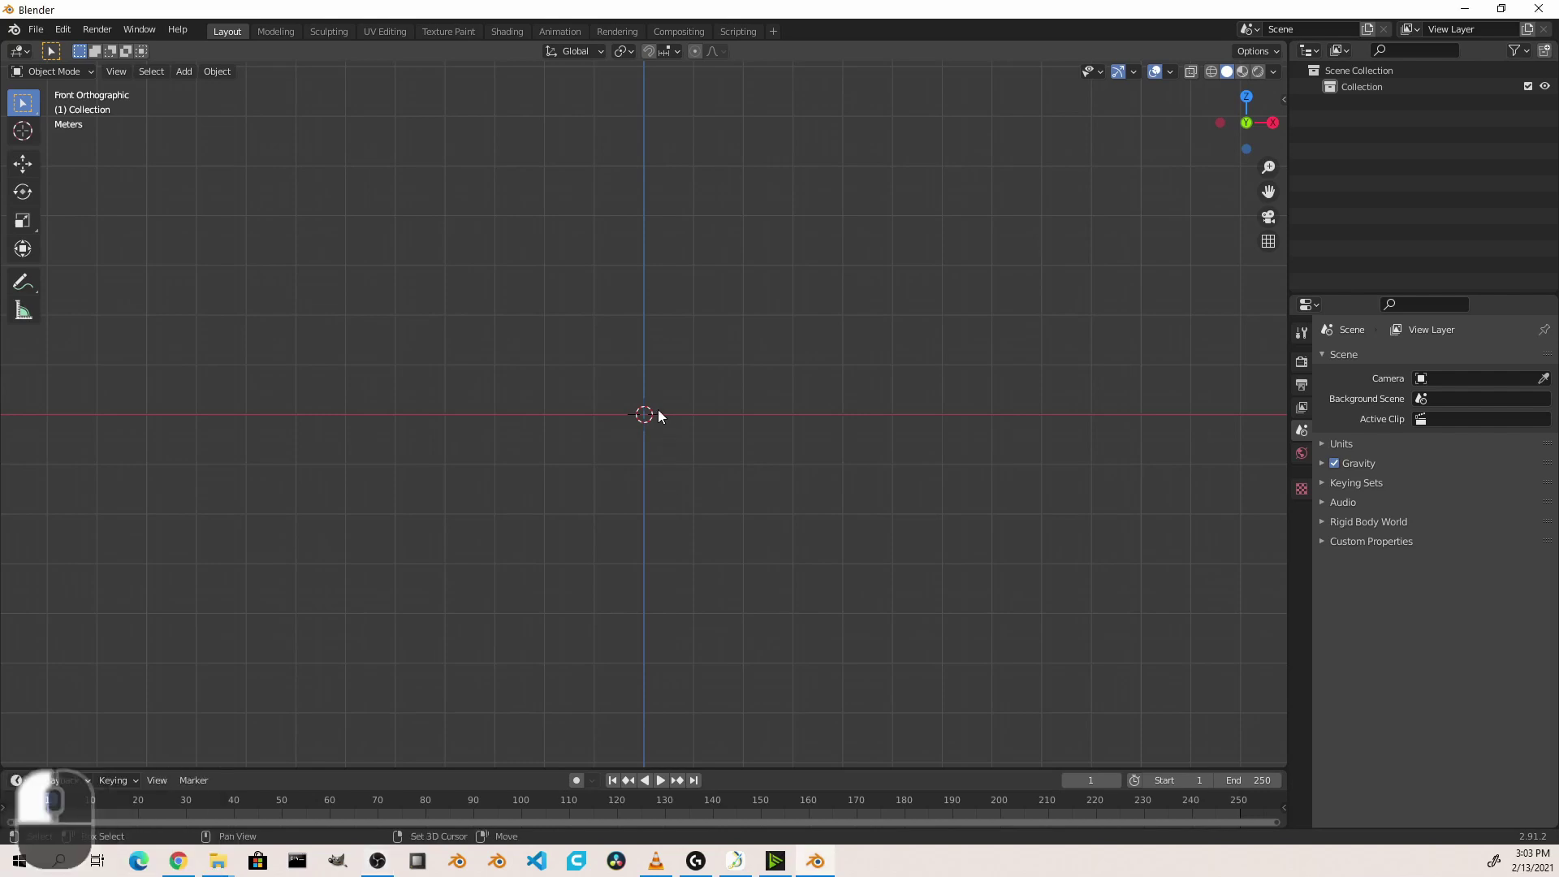
{"action": "key", "text": "shift+a"}
{"action": "mouse_move", "coordinate": [658, 410]}
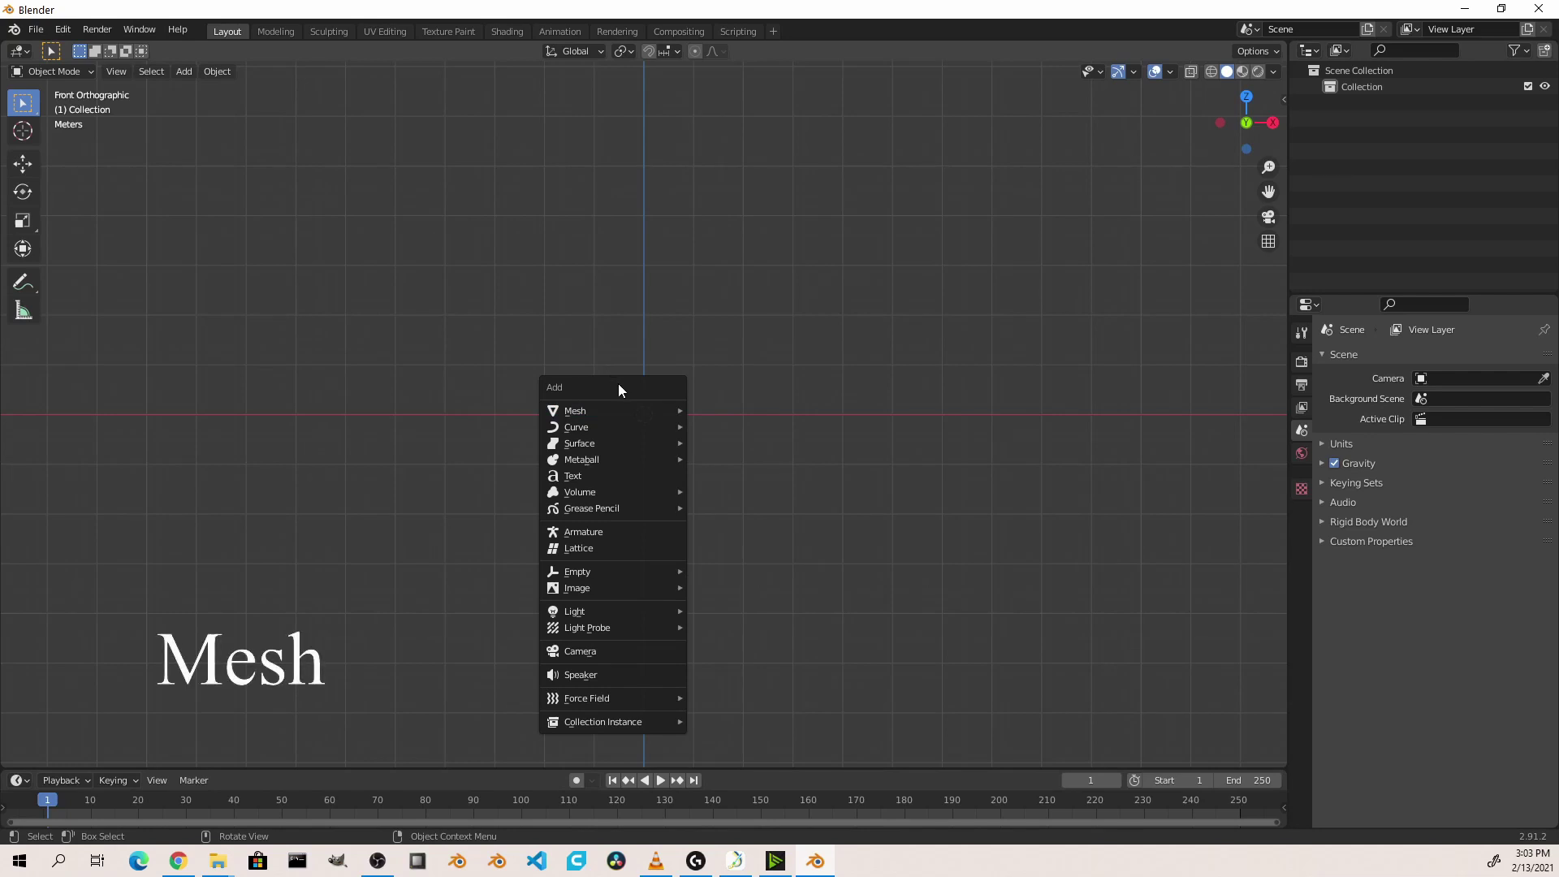
{"action": "mouse_move", "coordinate": [606, 425]}
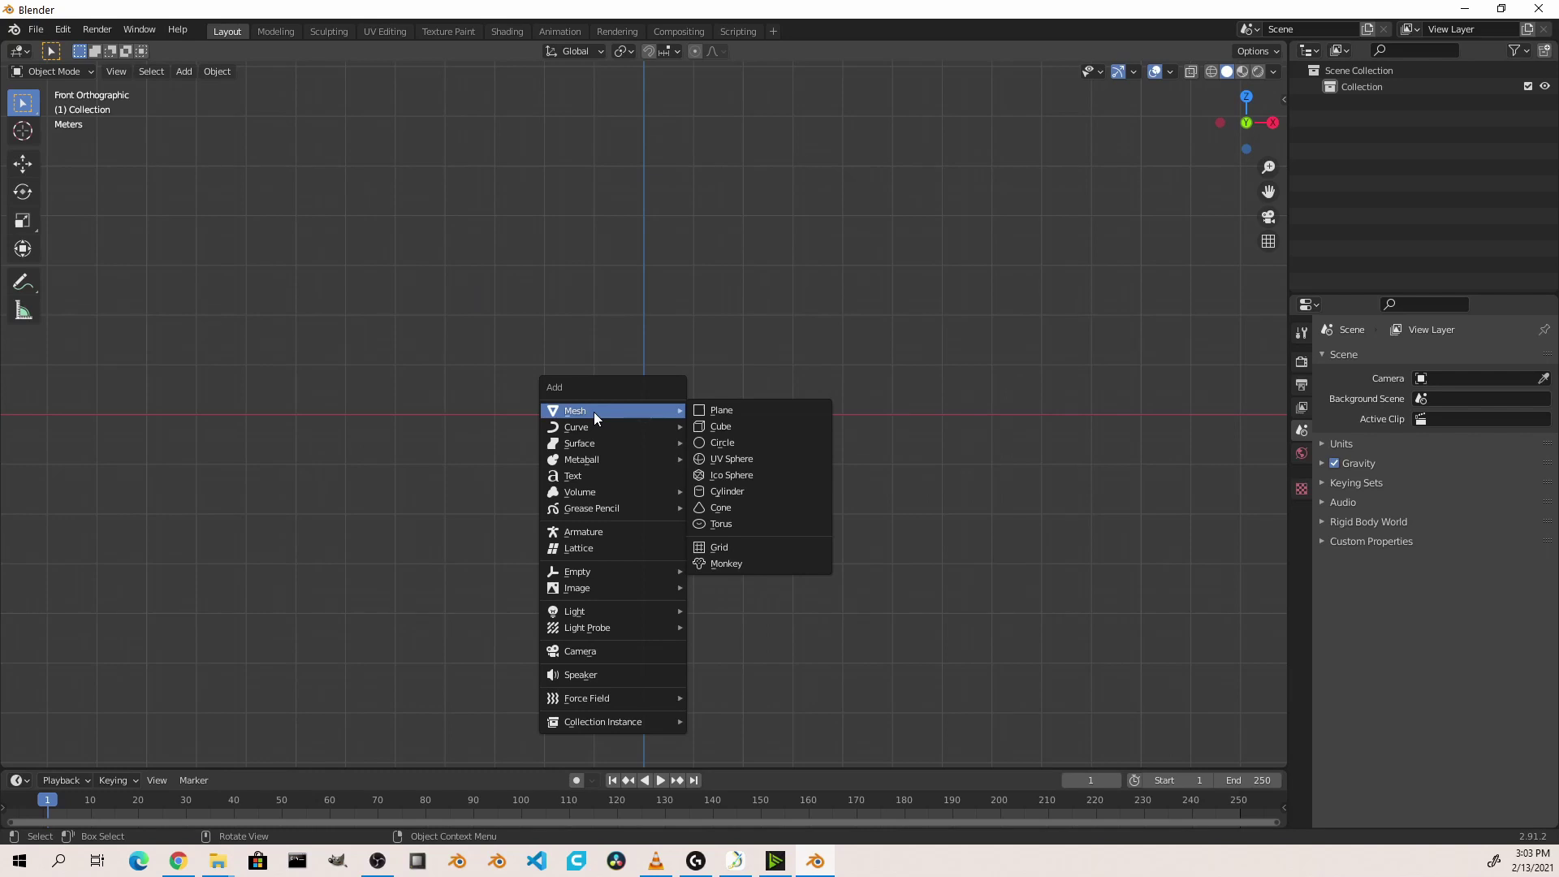
{"action": "left_click", "coordinate": [739, 423]}
{"action": "middle_click_drag", "start_coordinate": [739, 423], "coordinate": [617, 365]}
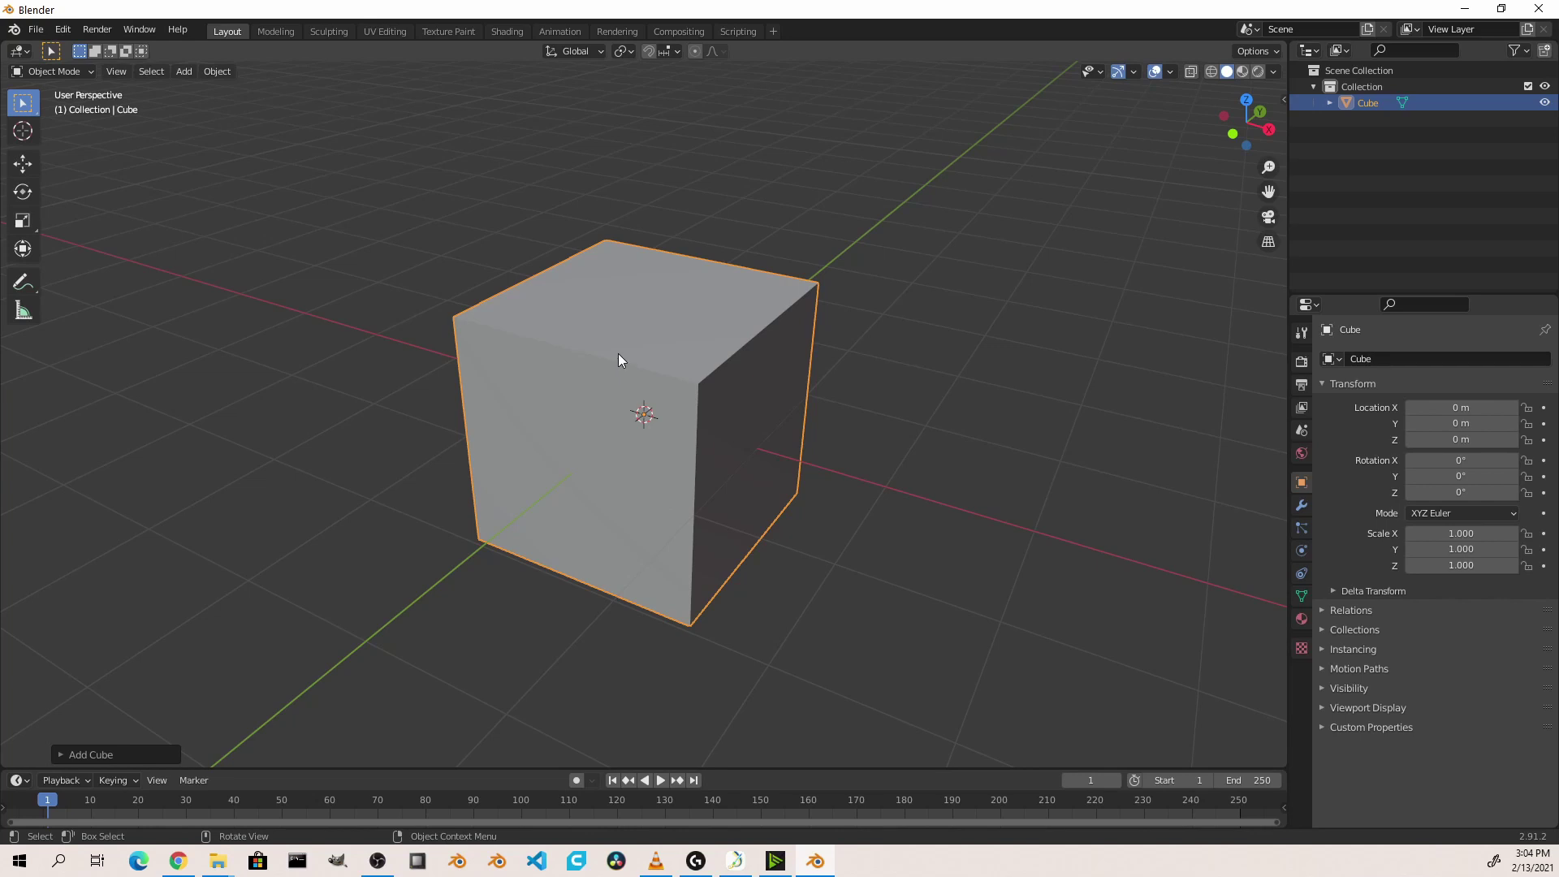
Try out moving the cube freely and along the X axis, and rotating it about the view
{"action": "key", "text": "g"}
{"action": "right_click", "coordinate": [577, 303]}
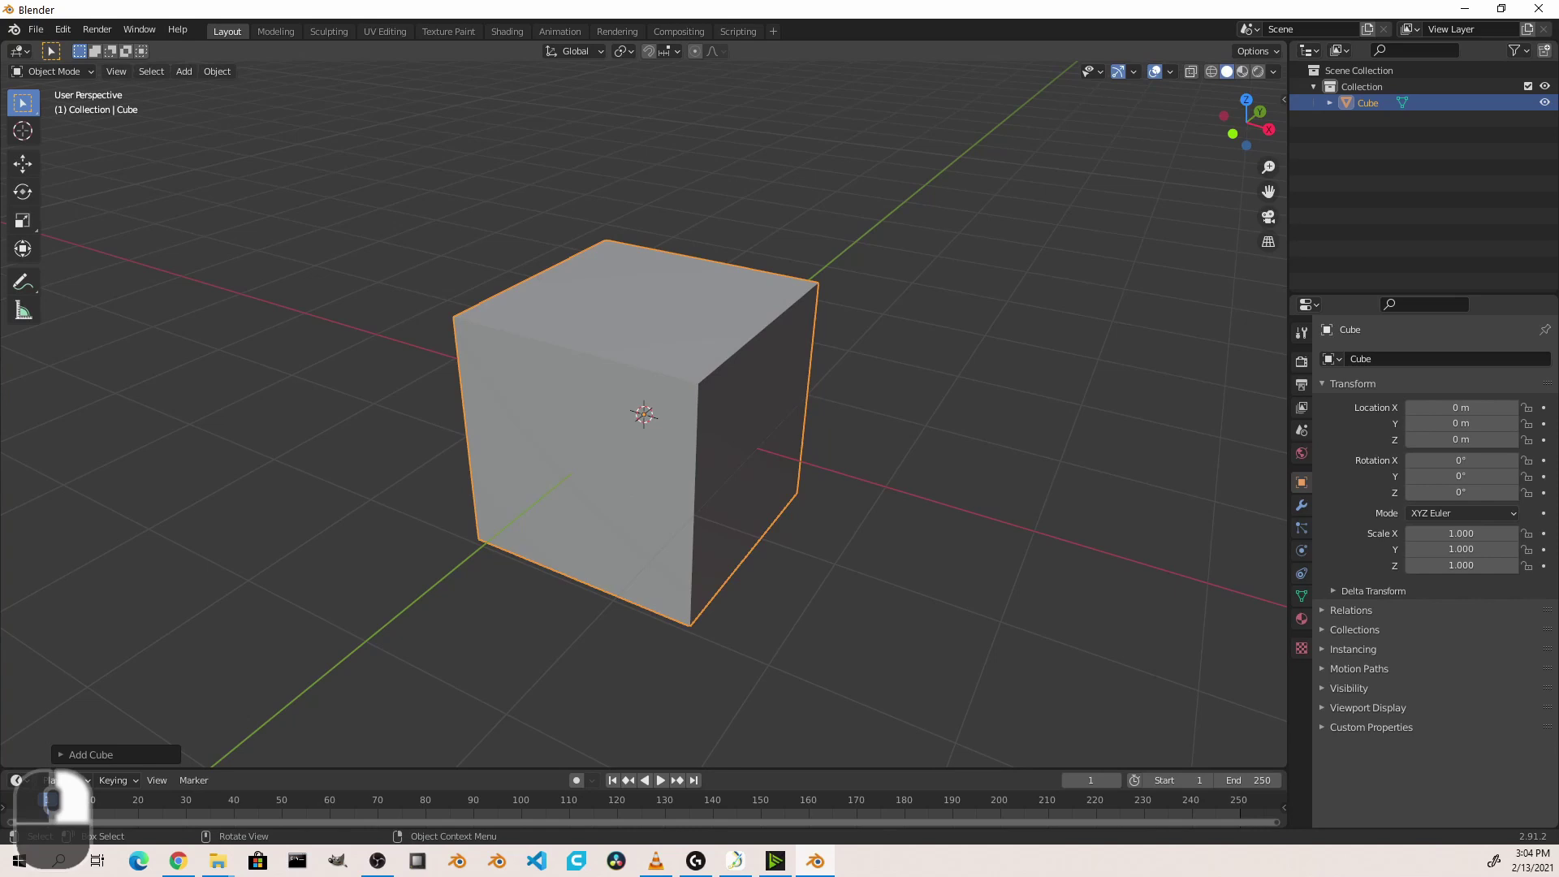
{"action": "left_click", "coordinate": [22, 164]}
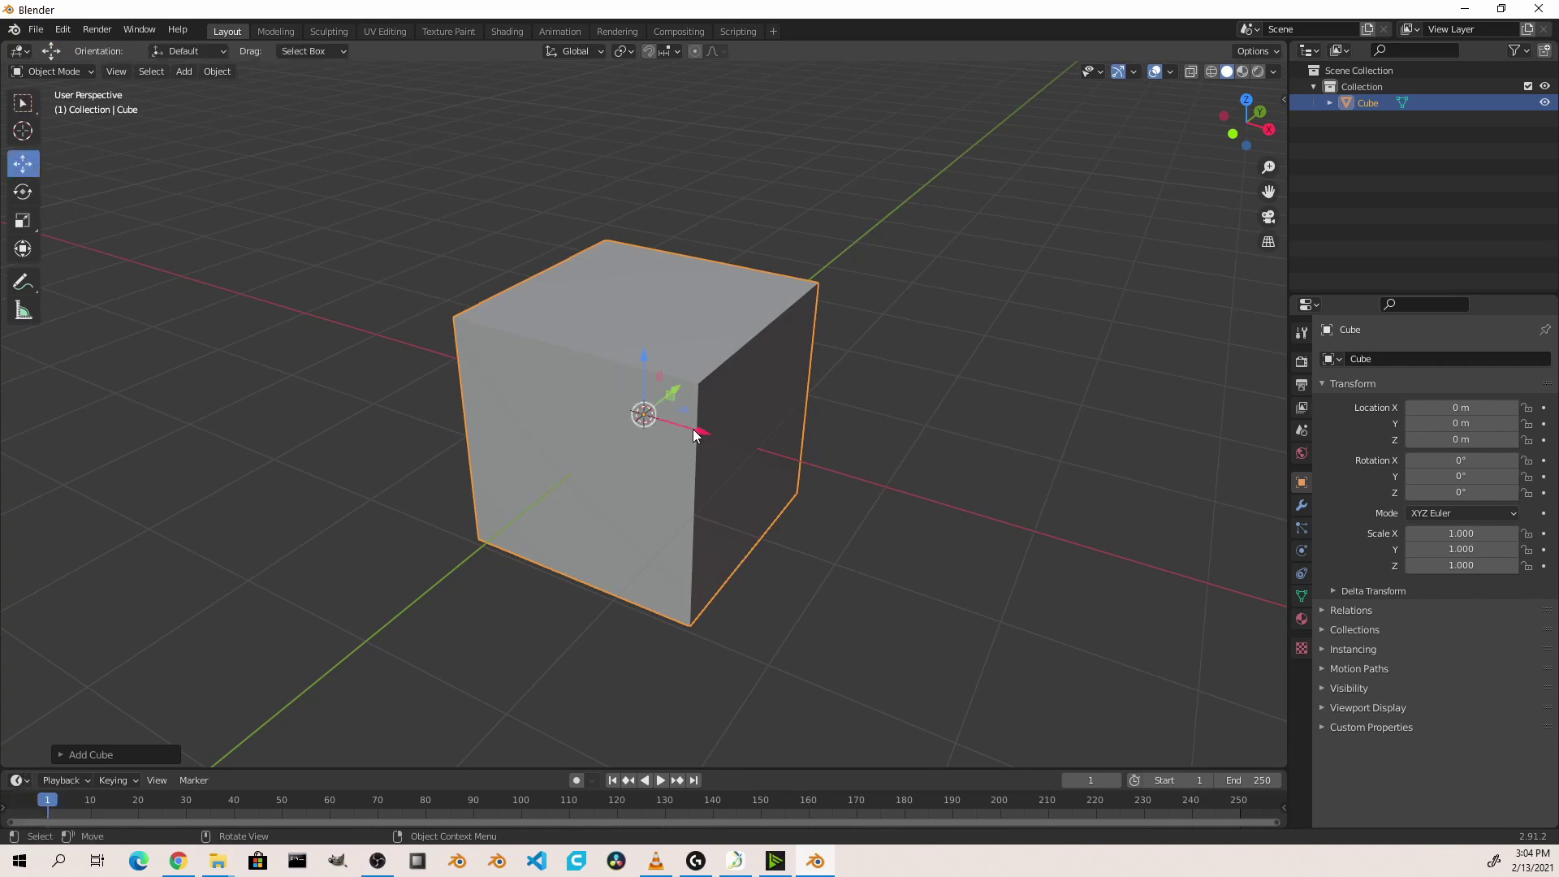
{"action": "left_click_drag", "start_coordinate": [693, 429], "coordinate": [672, 427]}
{"action": "right_click", "coordinate": [672, 427]}
{"action": "left_click", "coordinate": [23, 192]}
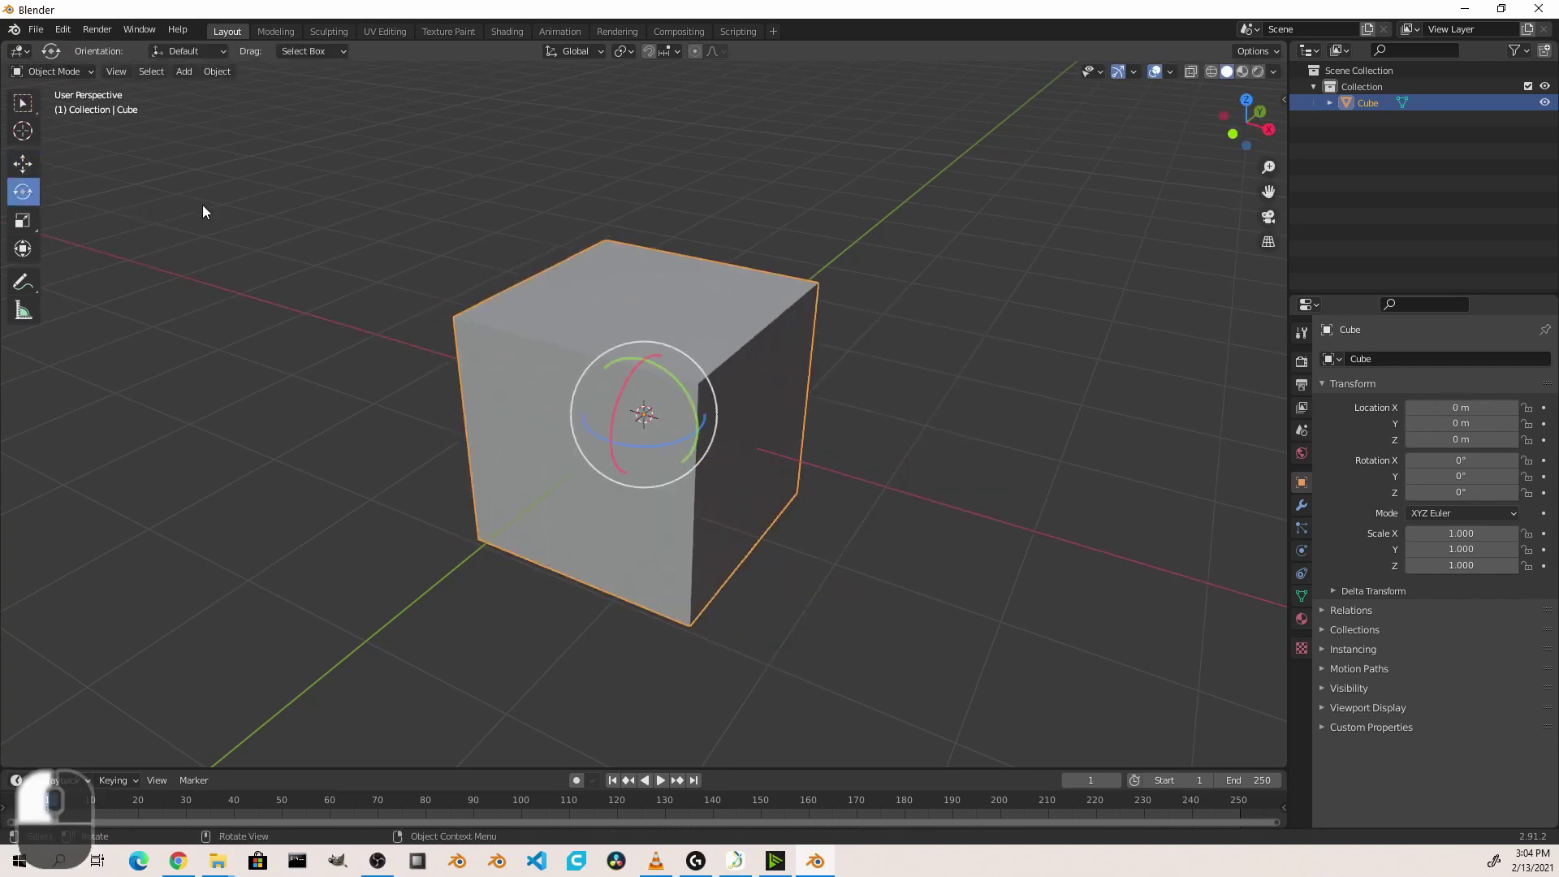
{"action": "key", "text": "r"}
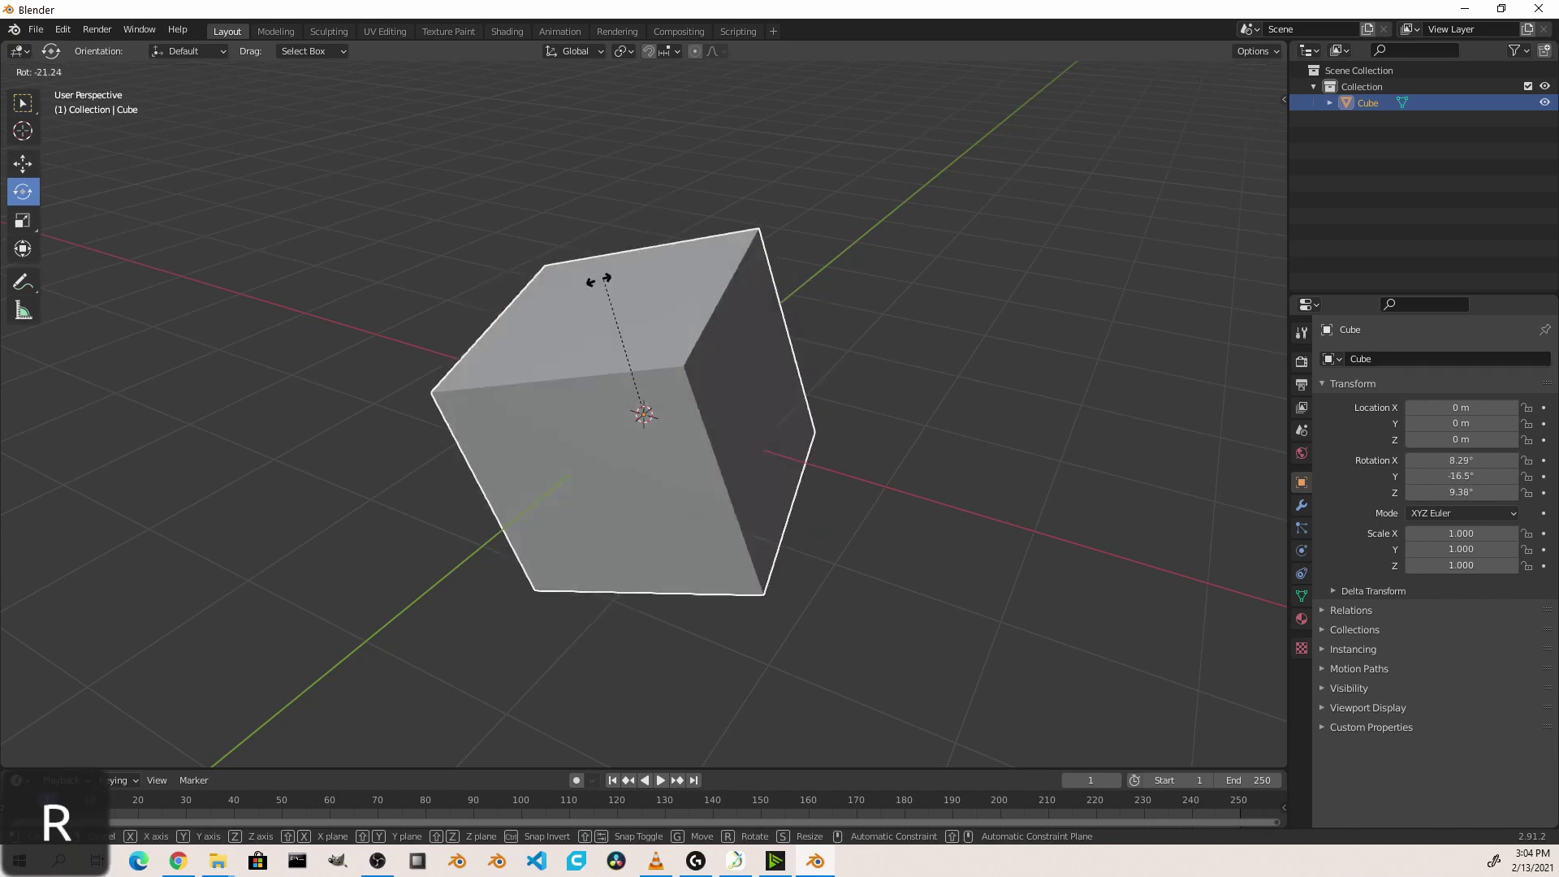
{"action": "right_click", "coordinate": [456, 244]}
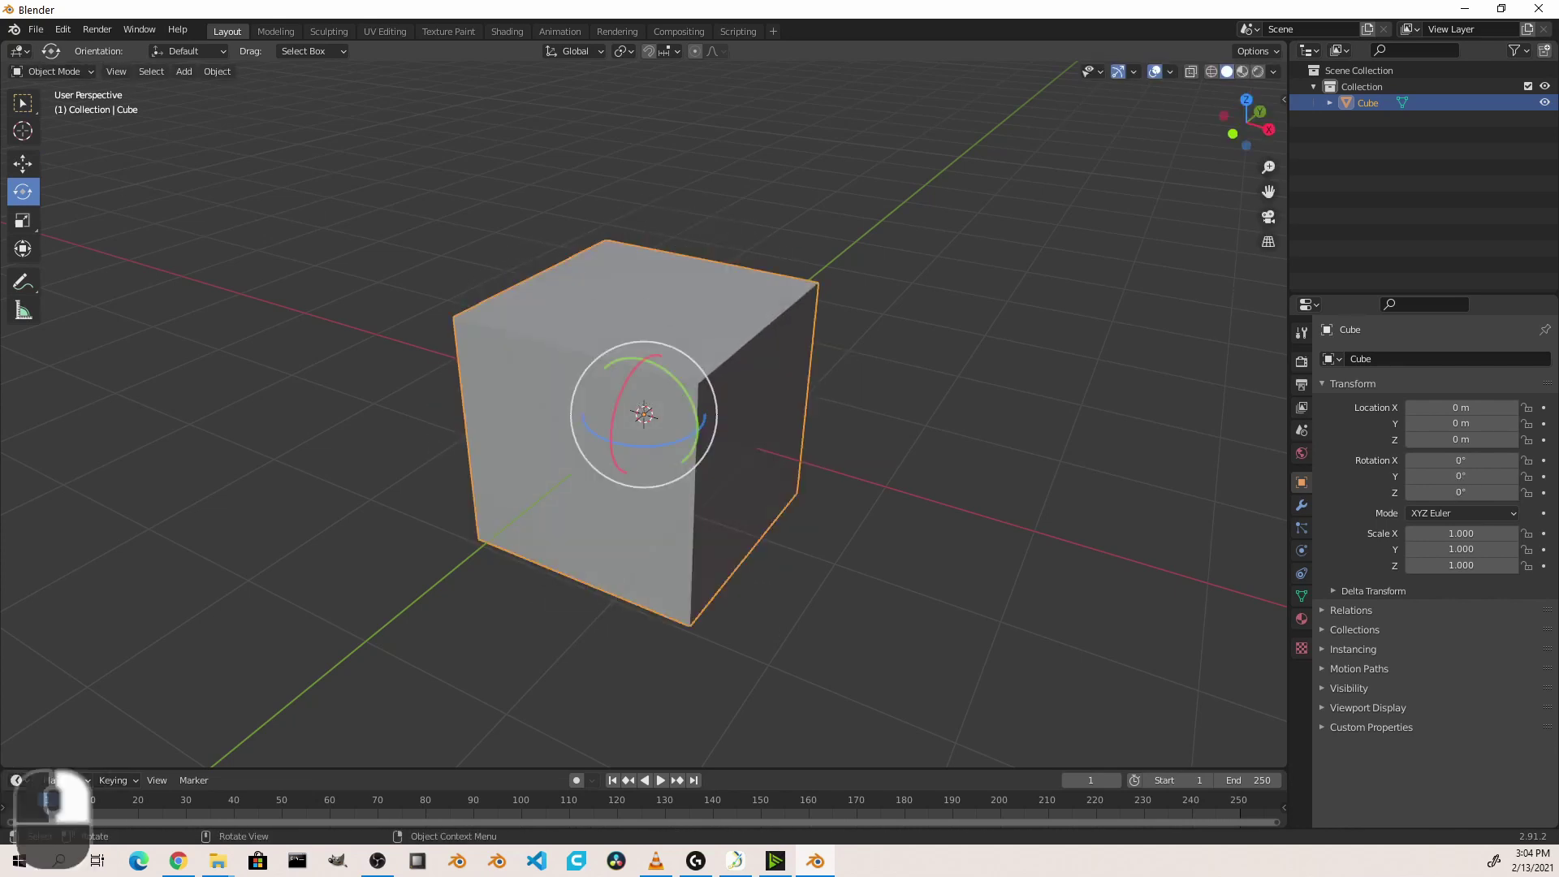
Scale the cube down uniformly to about 0.974 with the Scale tool
{"action": "left_click", "coordinate": [23, 220]}
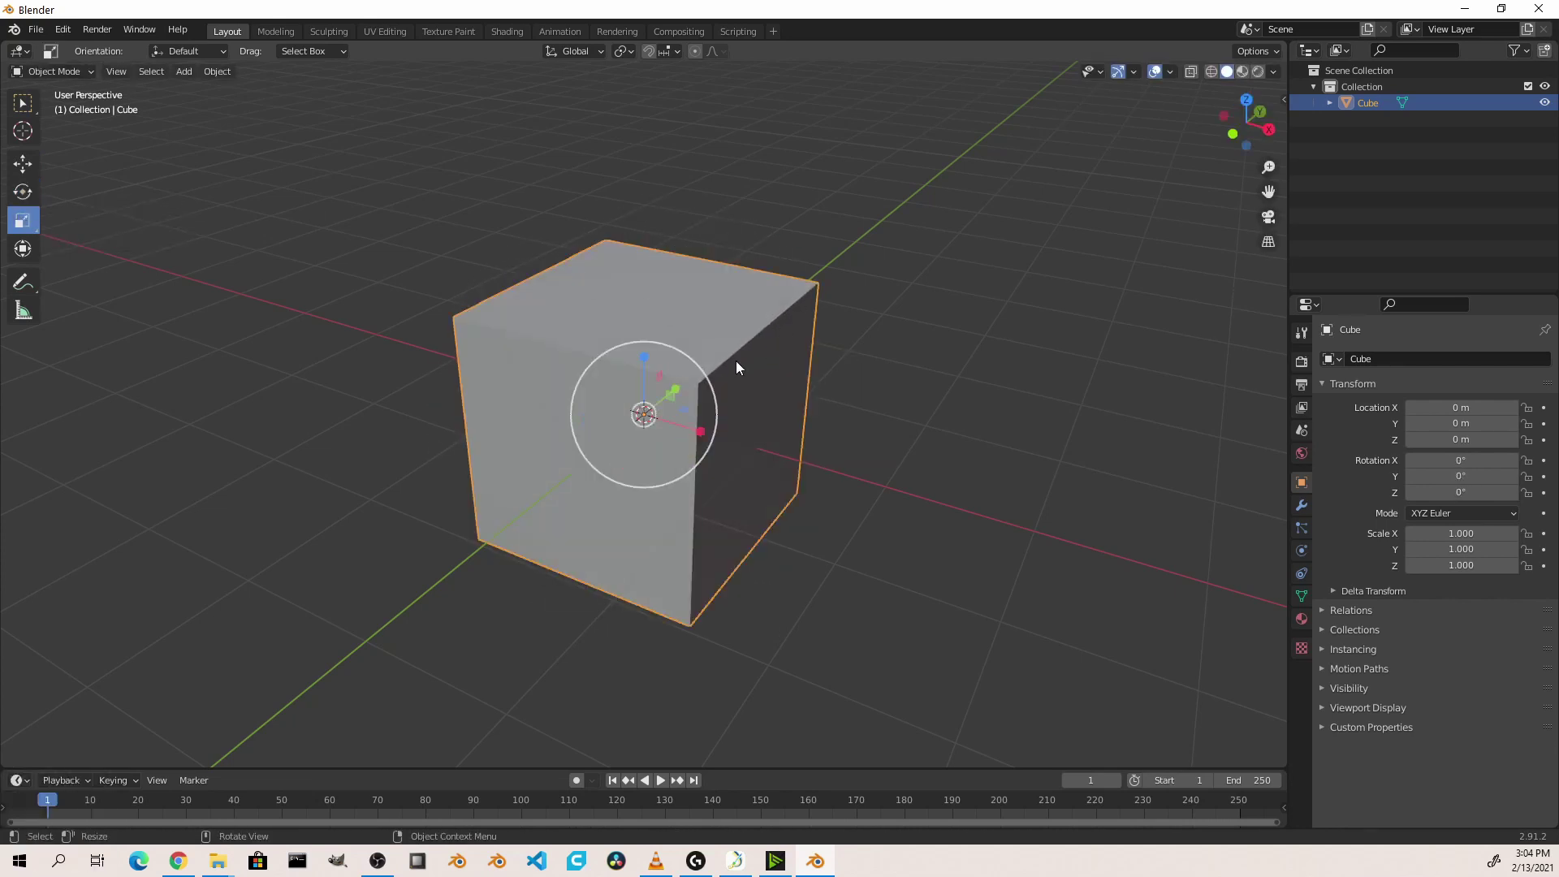
{"action": "left_click_drag", "start_coordinate": [654, 346], "coordinate": [619, 322]}
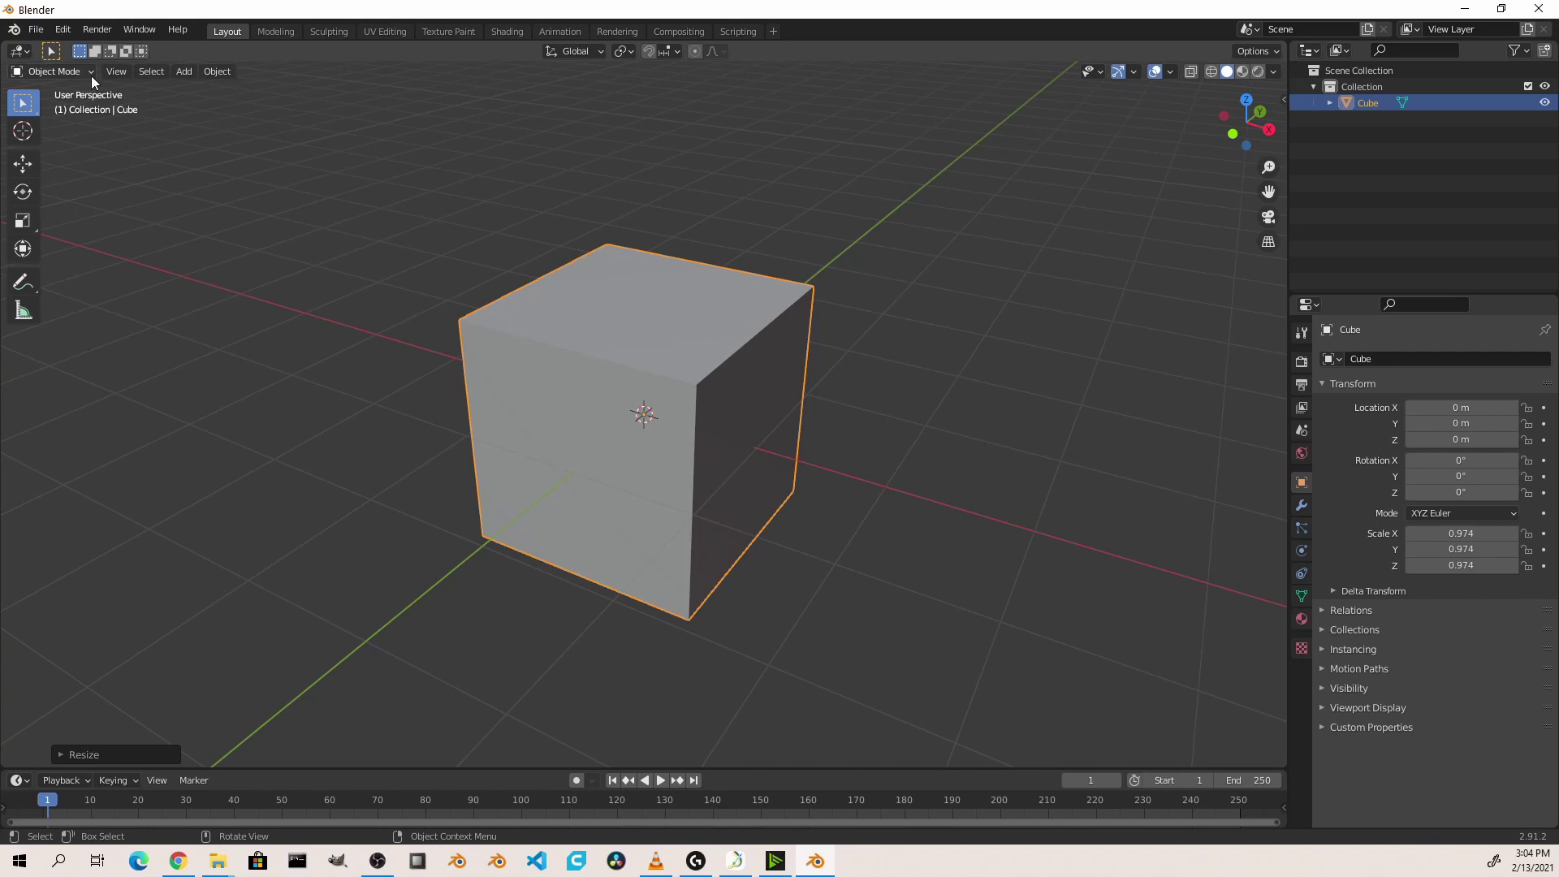
Switch the cube from Object Mode to Edit Mode
{"action": "left_click", "coordinate": [70, 71]}
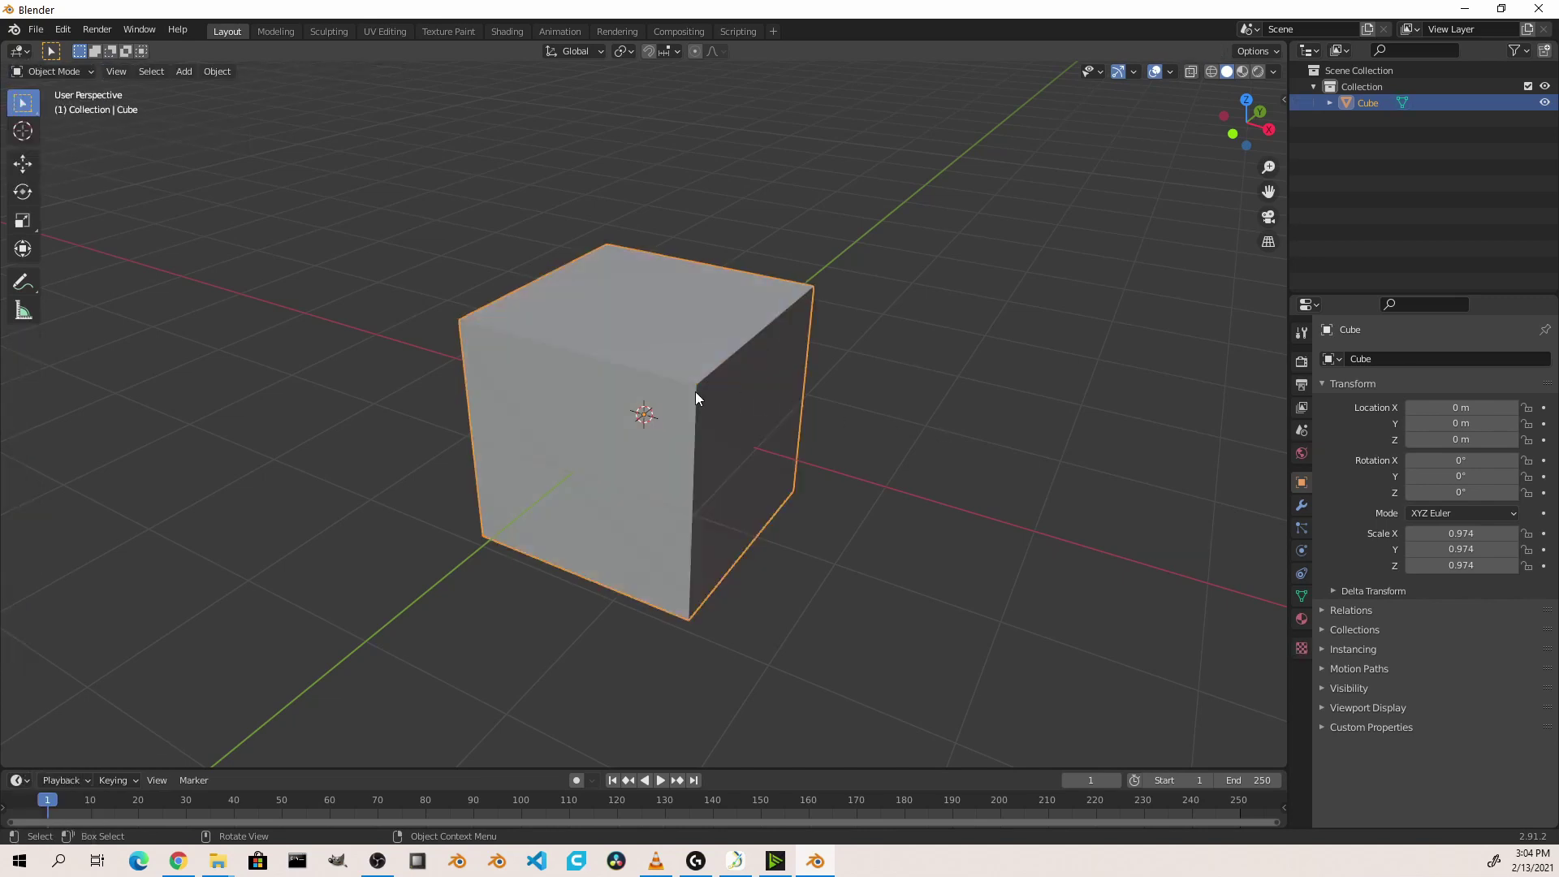
{"action": "key", "text": "Tab"}
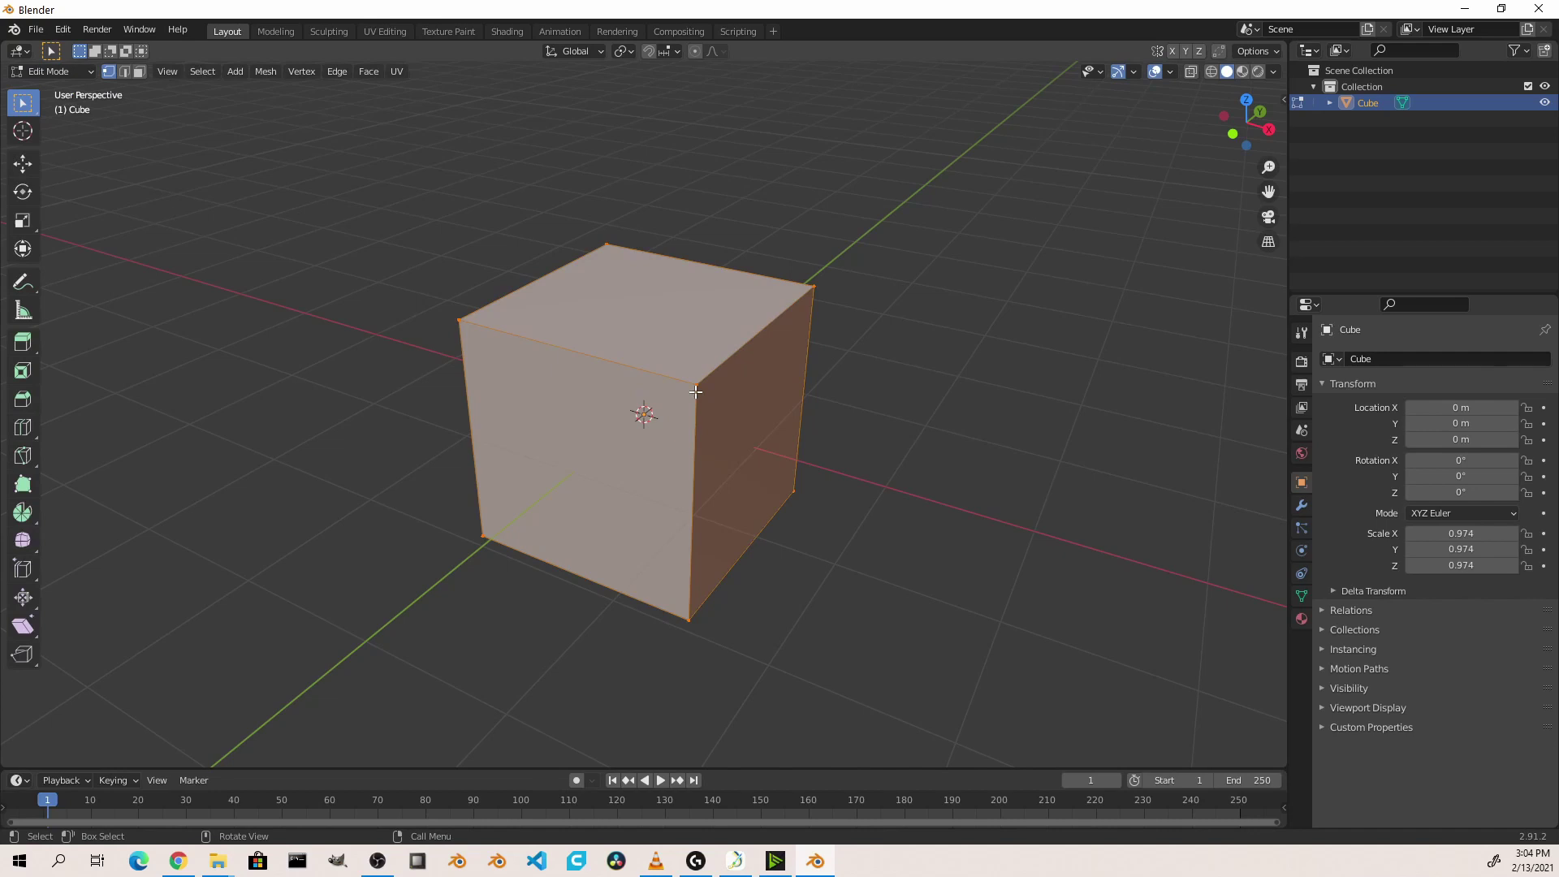
{"action": "key", "text": "Tab"}
{"action": "key", "text": "ctrl+Tab"}
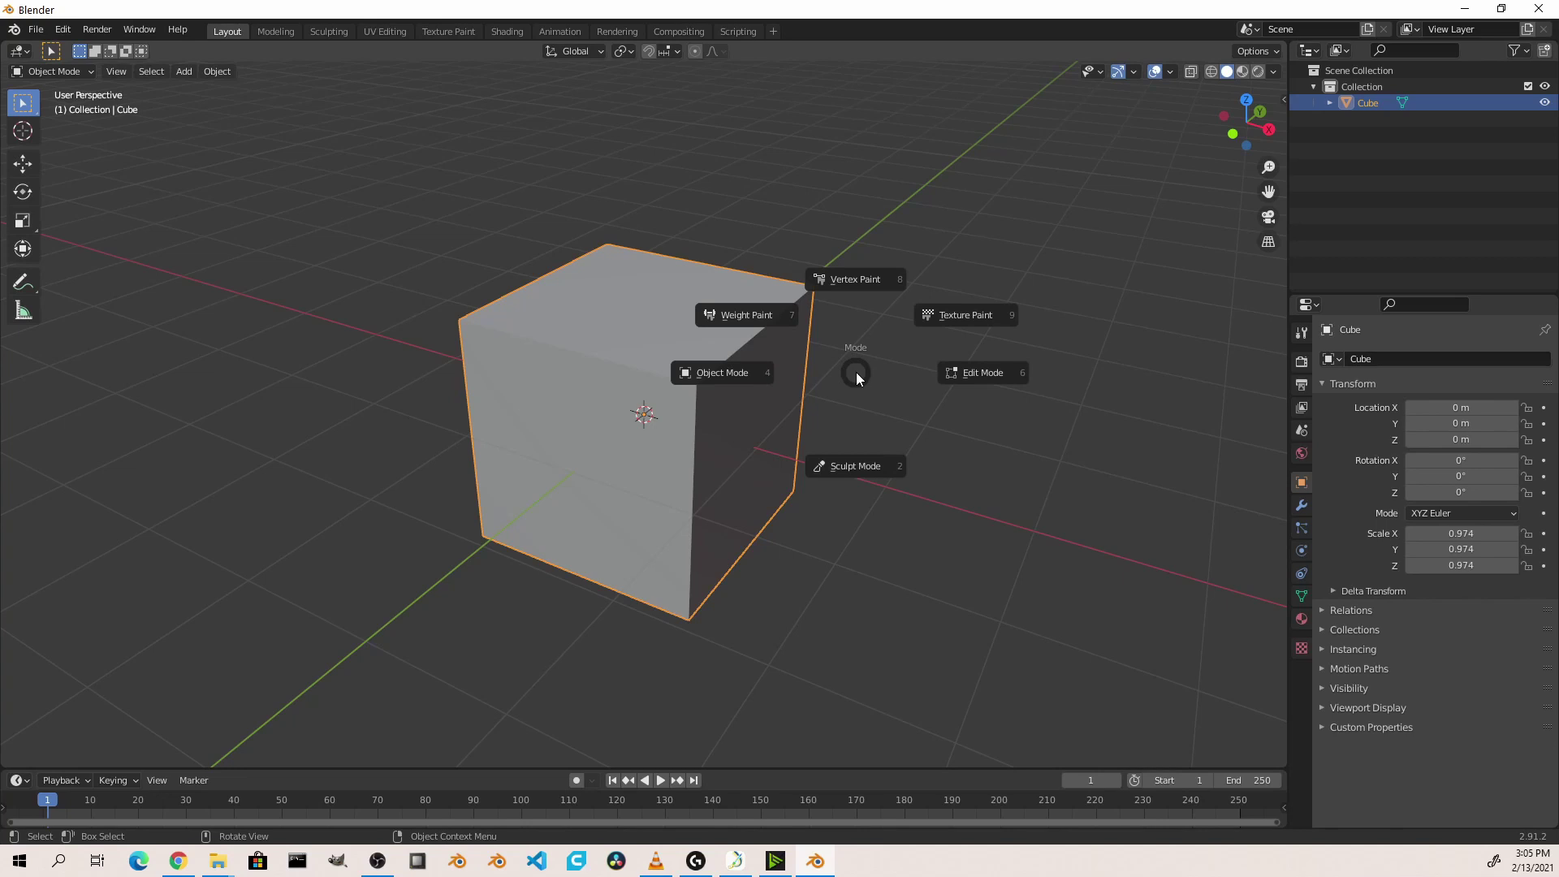
{"action": "left_click", "coordinate": [980, 370]}
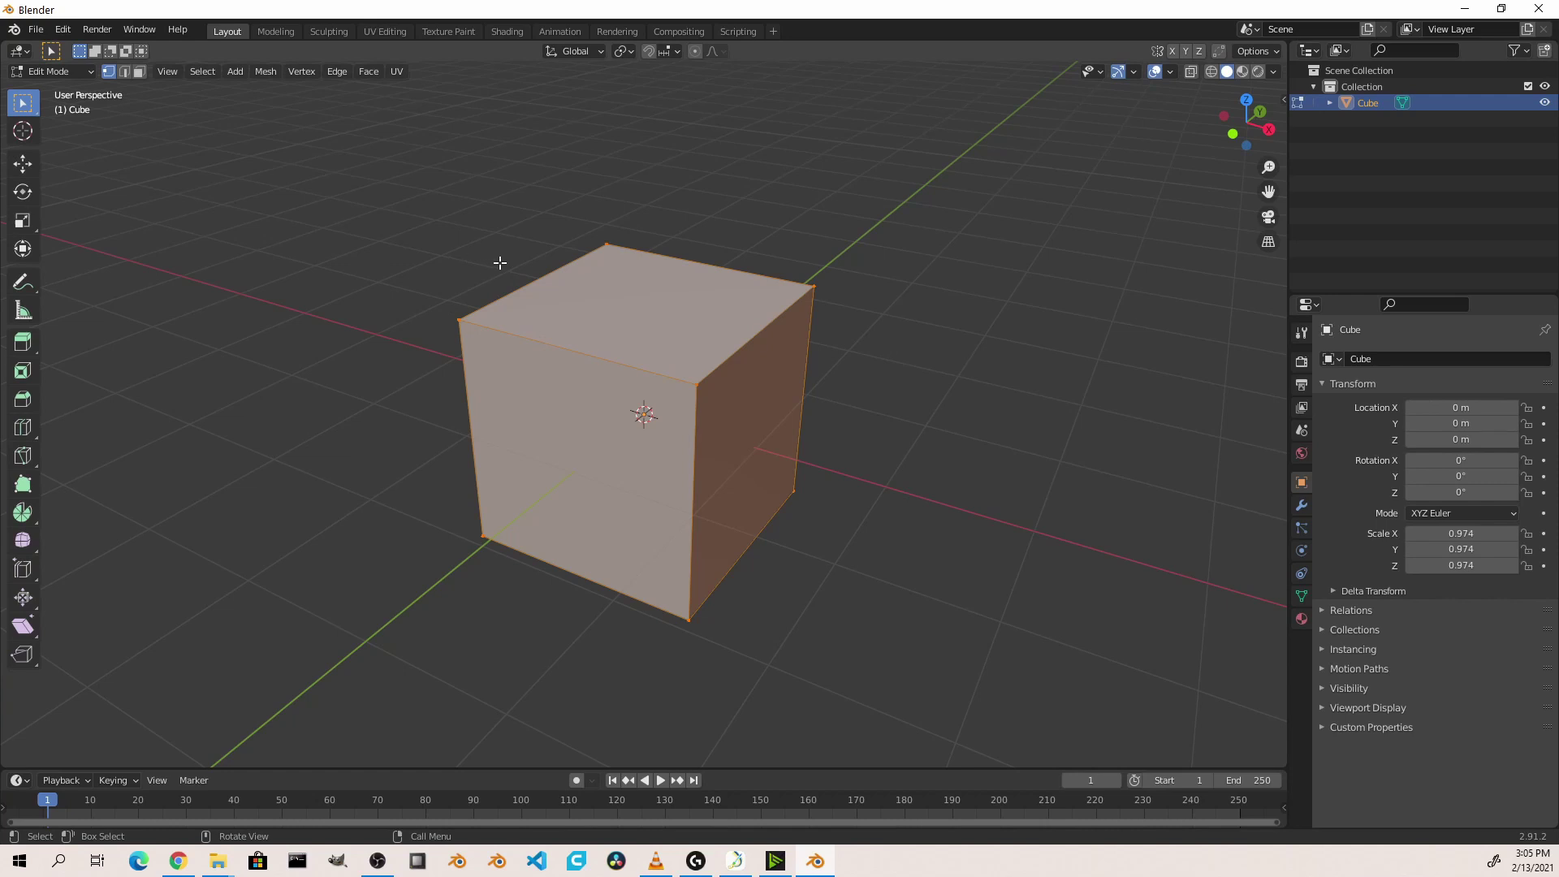
In vertex selection, select the cube's four top vertices together, followed by its lower front and lower right corners one at a time
{"action": "left_click_drag", "start_coordinate": [499, 270], "coordinate": [407, 352]}
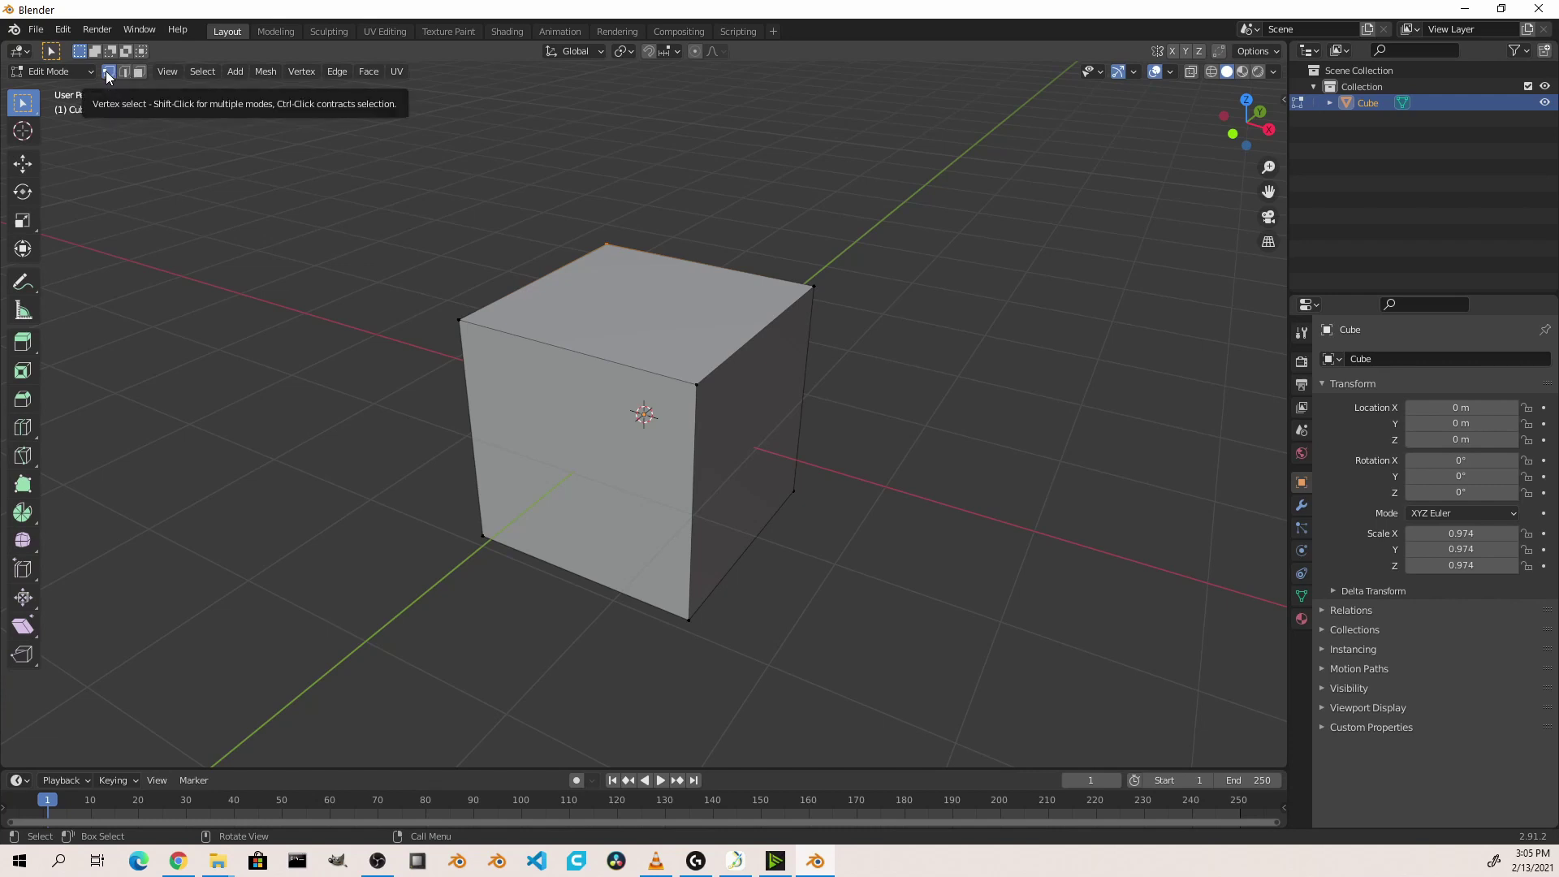
{"action": "left_click_drag", "start_coordinate": [323, 164], "coordinate": [1100, 456]}
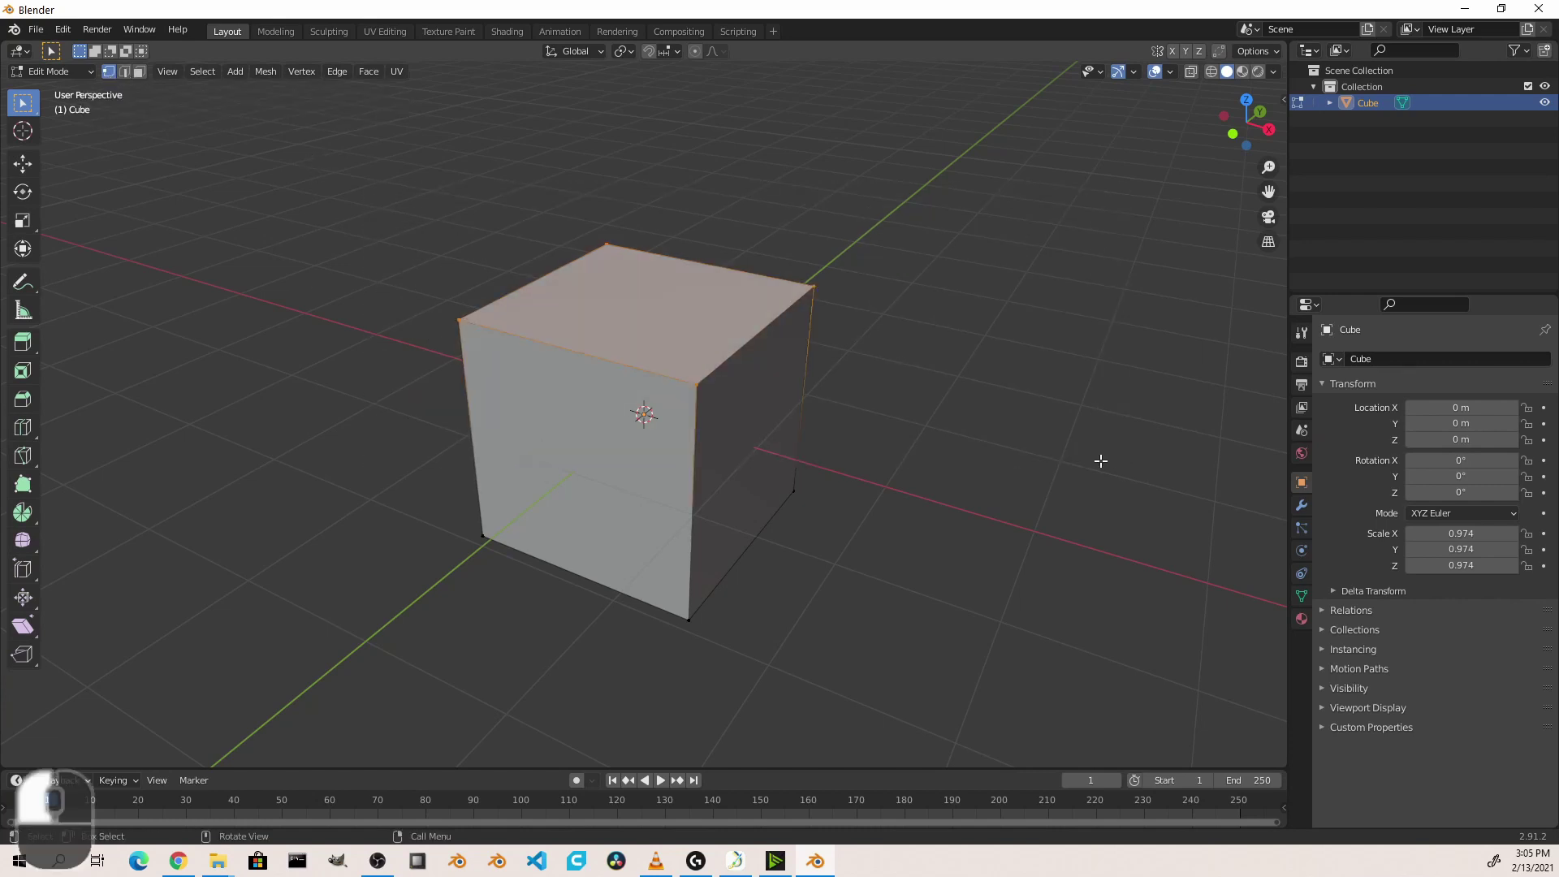
{"action": "left_click", "coordinate": [736, 404]}
{"action": "left_click", "coordinate": [711, 600]}
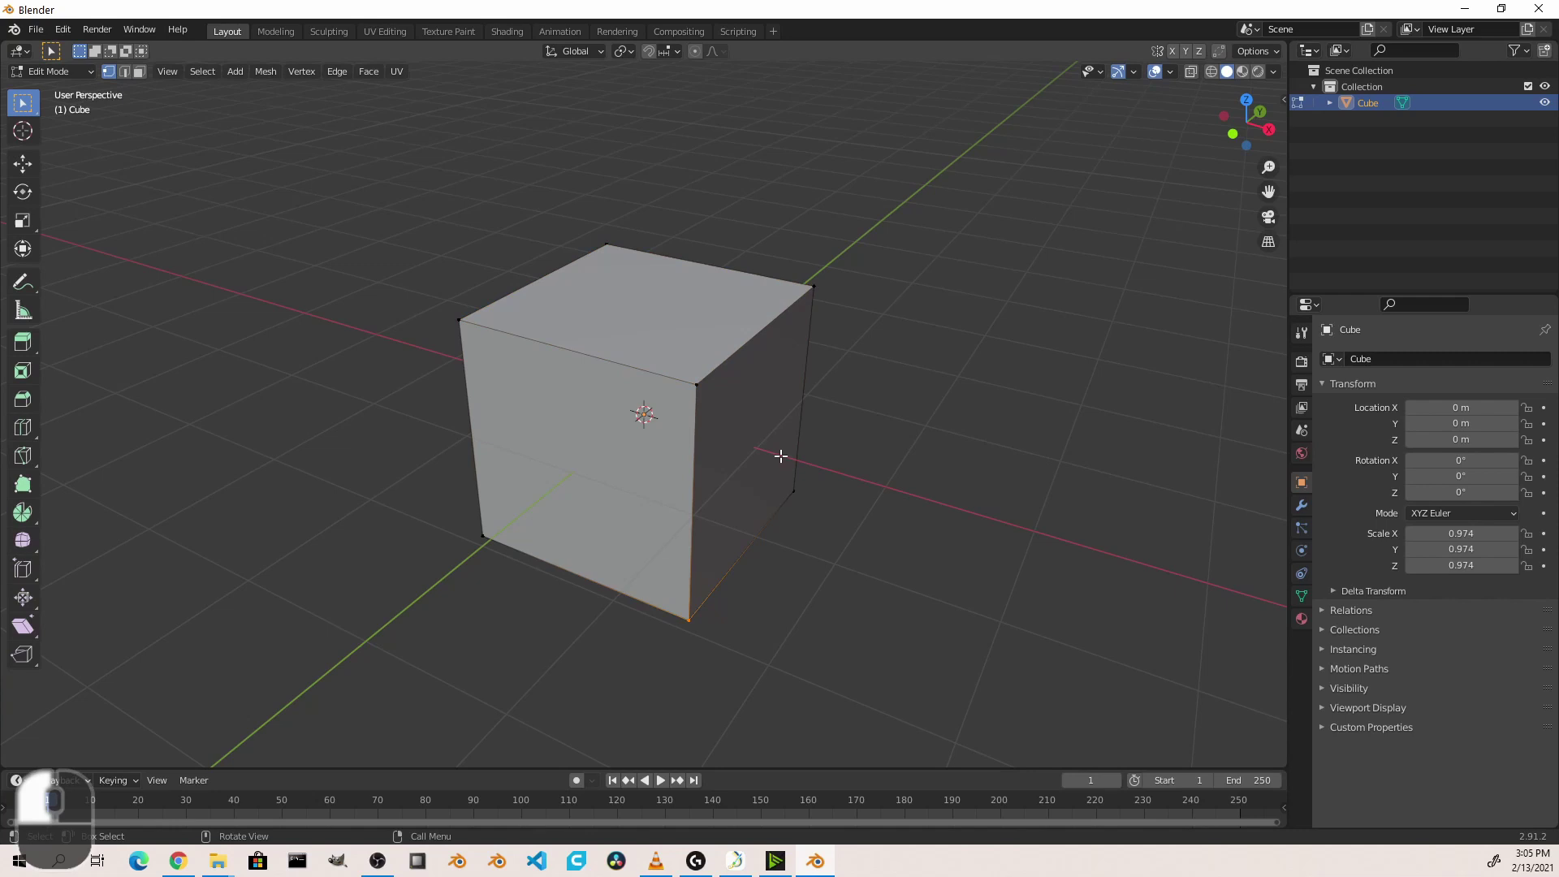
{"action": "left_click_drag", "start_coordinate": [763, 439], "coordinate": [942, 560]}
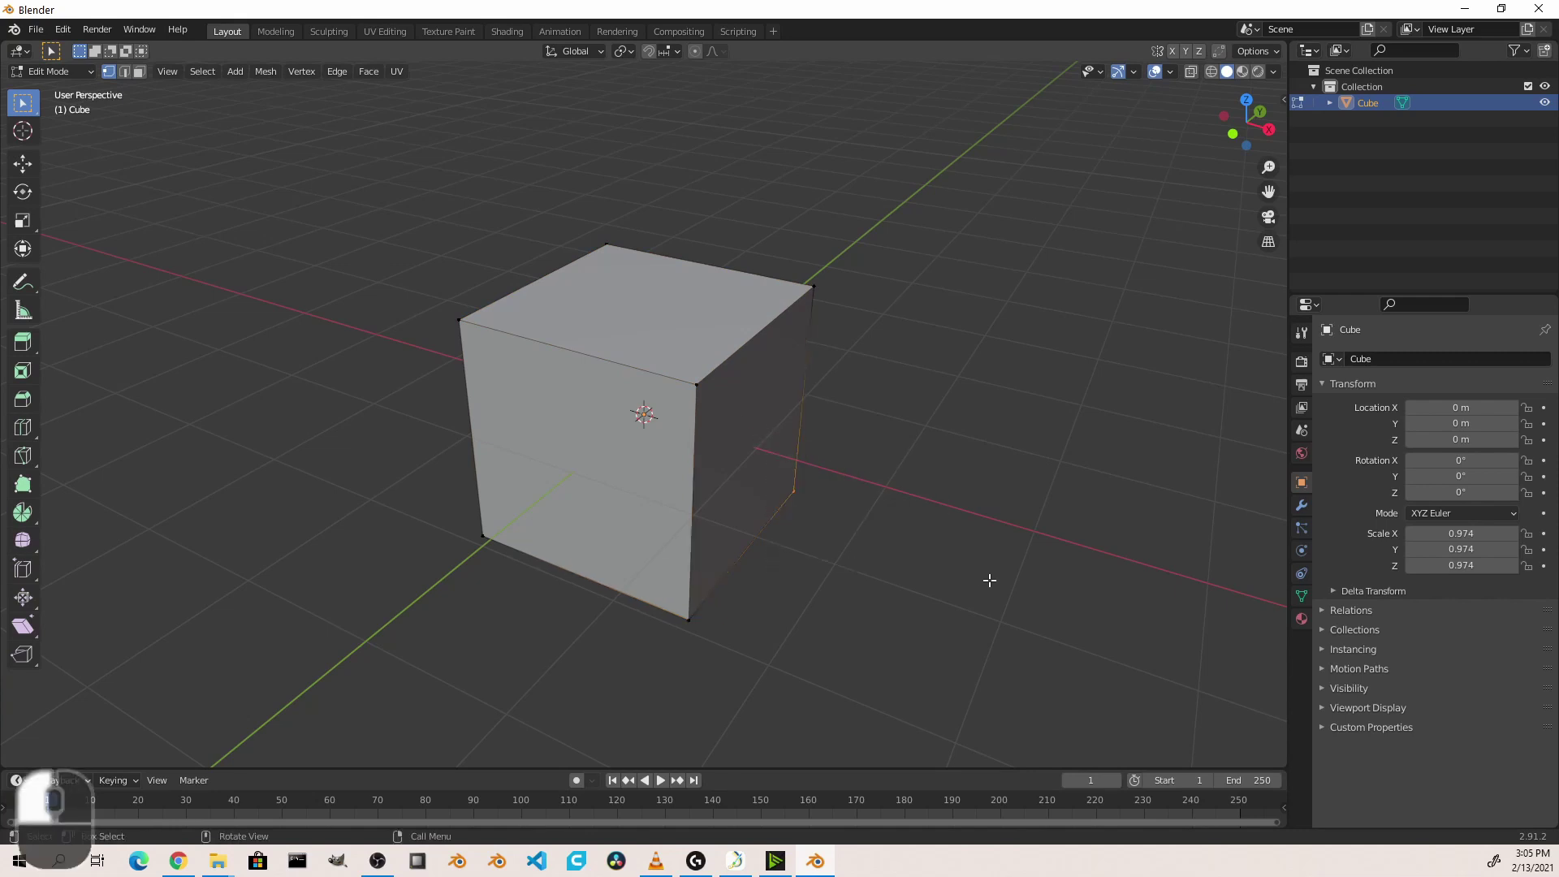
Switch to edge selection and select the four edges around the cube's top face one after another
{"action": "left_click", "coordinate": [124, 73]}
{"action": "left_click", "coordinate": [557, 269]}
{"action": "left_click", "coordinate": [542, 362]}
{"action": "left_click", "coordinate": [736, 349]}
{"action": "left_click", "coordinate": [717, 268]}
{"action": "left_click", "coordinate": [567, 274]}
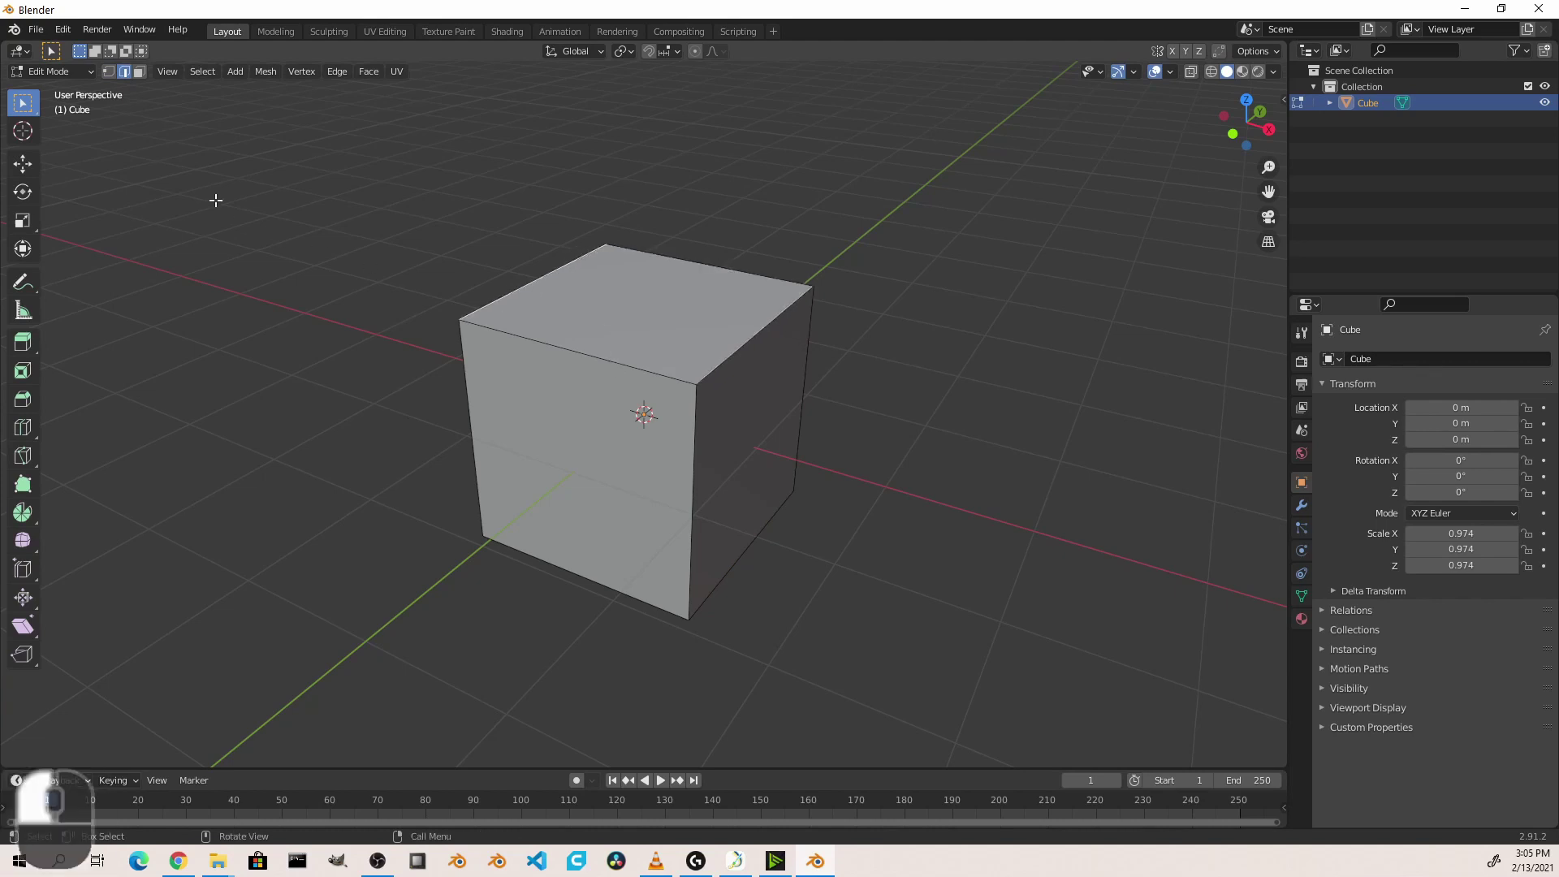
Switch to face selection and select the cube's top, front and right side faces in turn
{"action": "left_click", "coordinate": [138, 72]}
{"action": "left_click", "coordinate": [618, 300]}
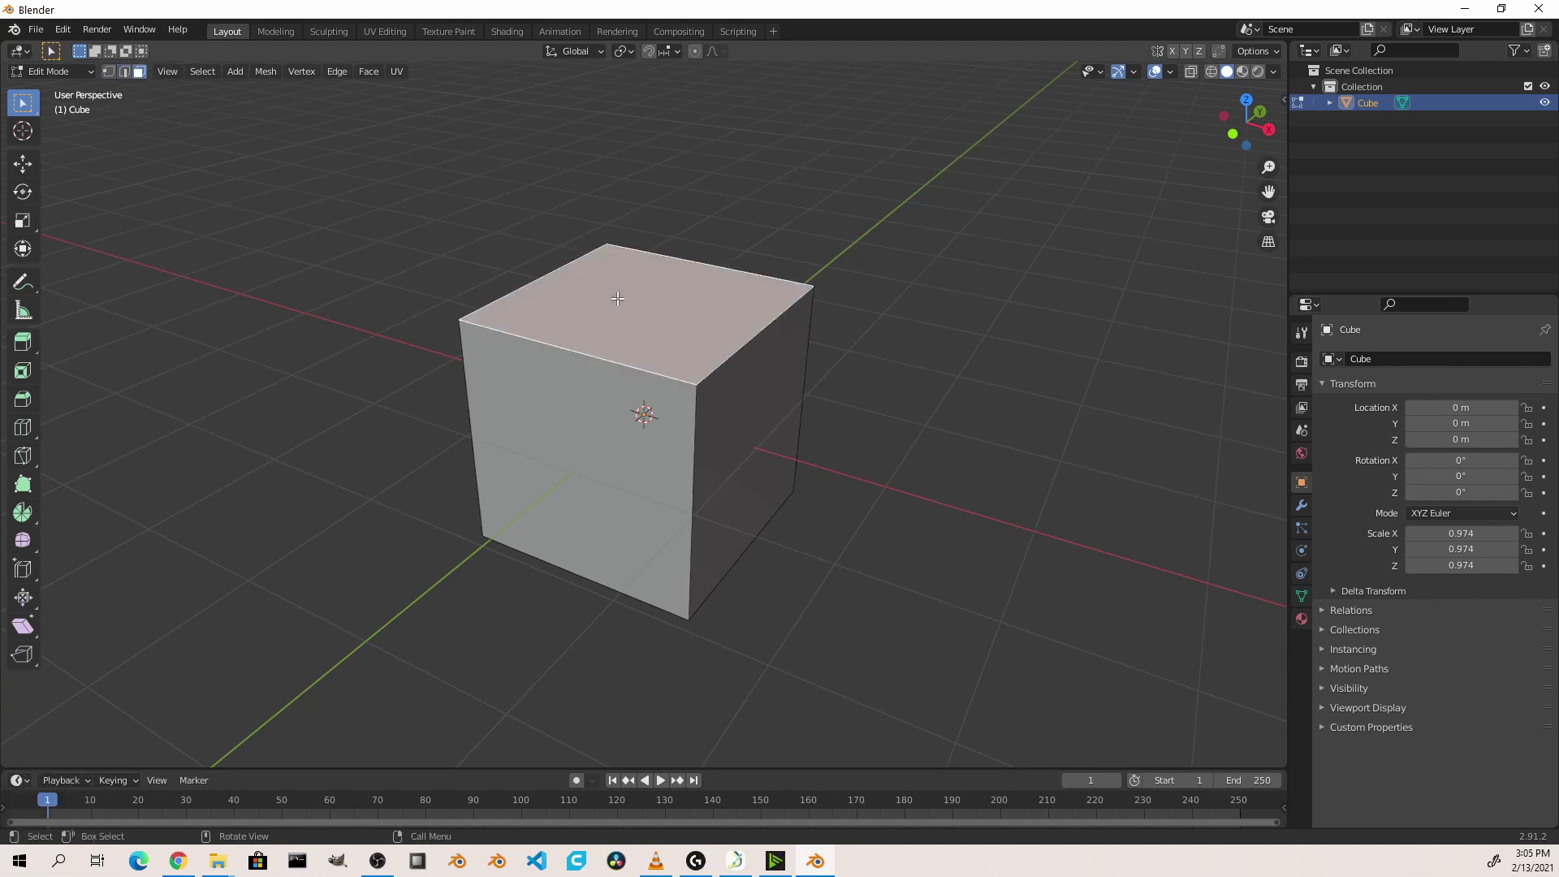
{"action": "left_click", "coordinate": [585, 440]}
{"action": "left_click", "coordinate": [761, 436]}
{"action": "left_click", "coordinate": [654, 307]}
Add a Bezier curve to the empty scene, view it from the top and enter Edit Mode
{"action": "key", "text": "shift+a"}
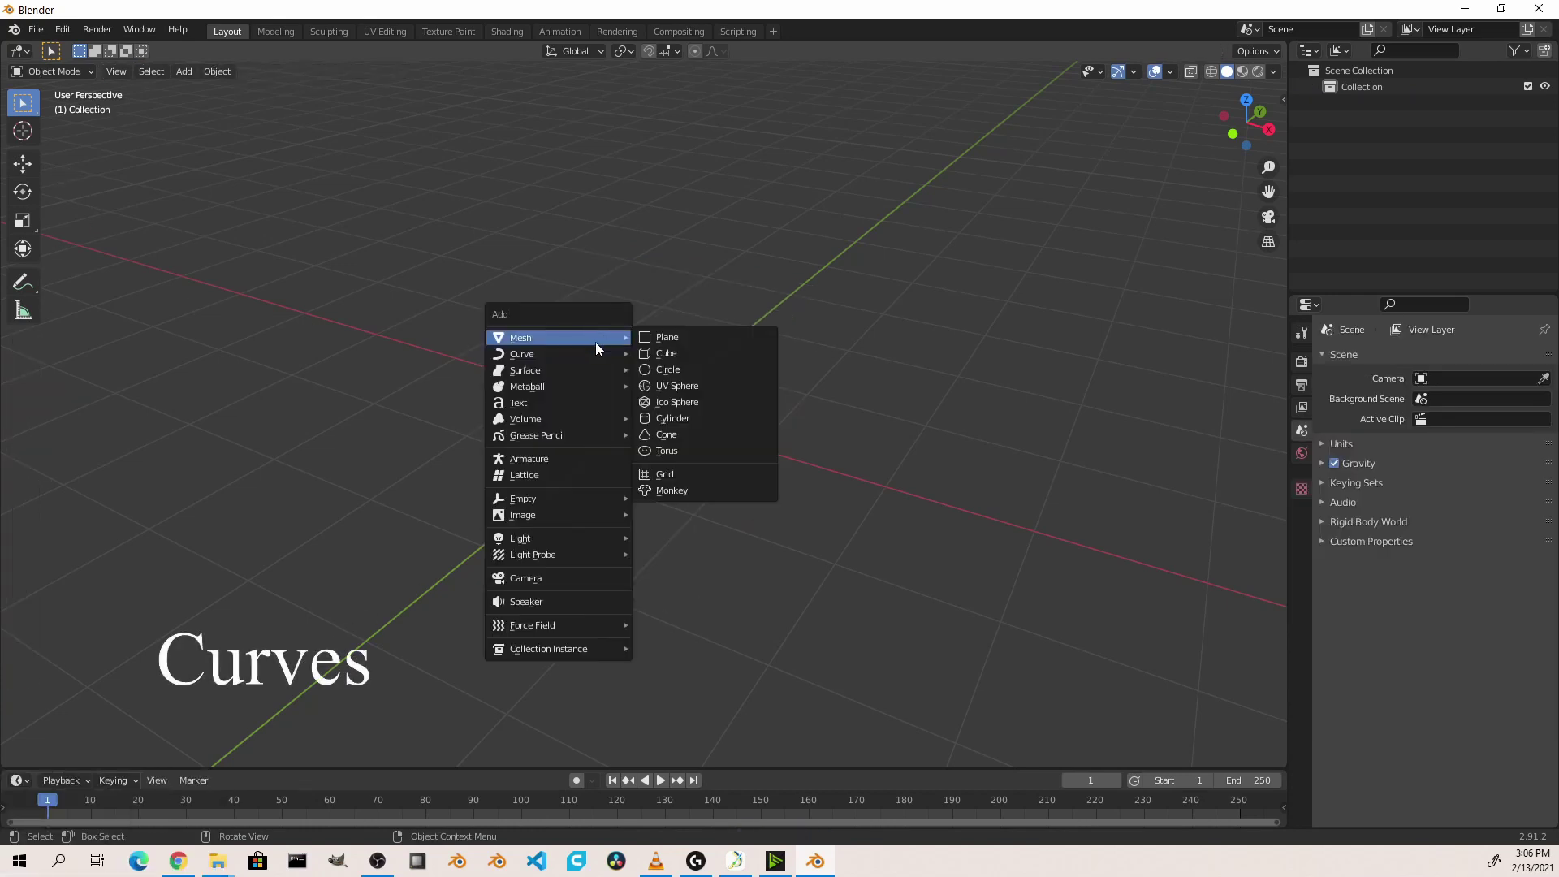
{"action": "mouse_move", "coordinate": [588, 354]}
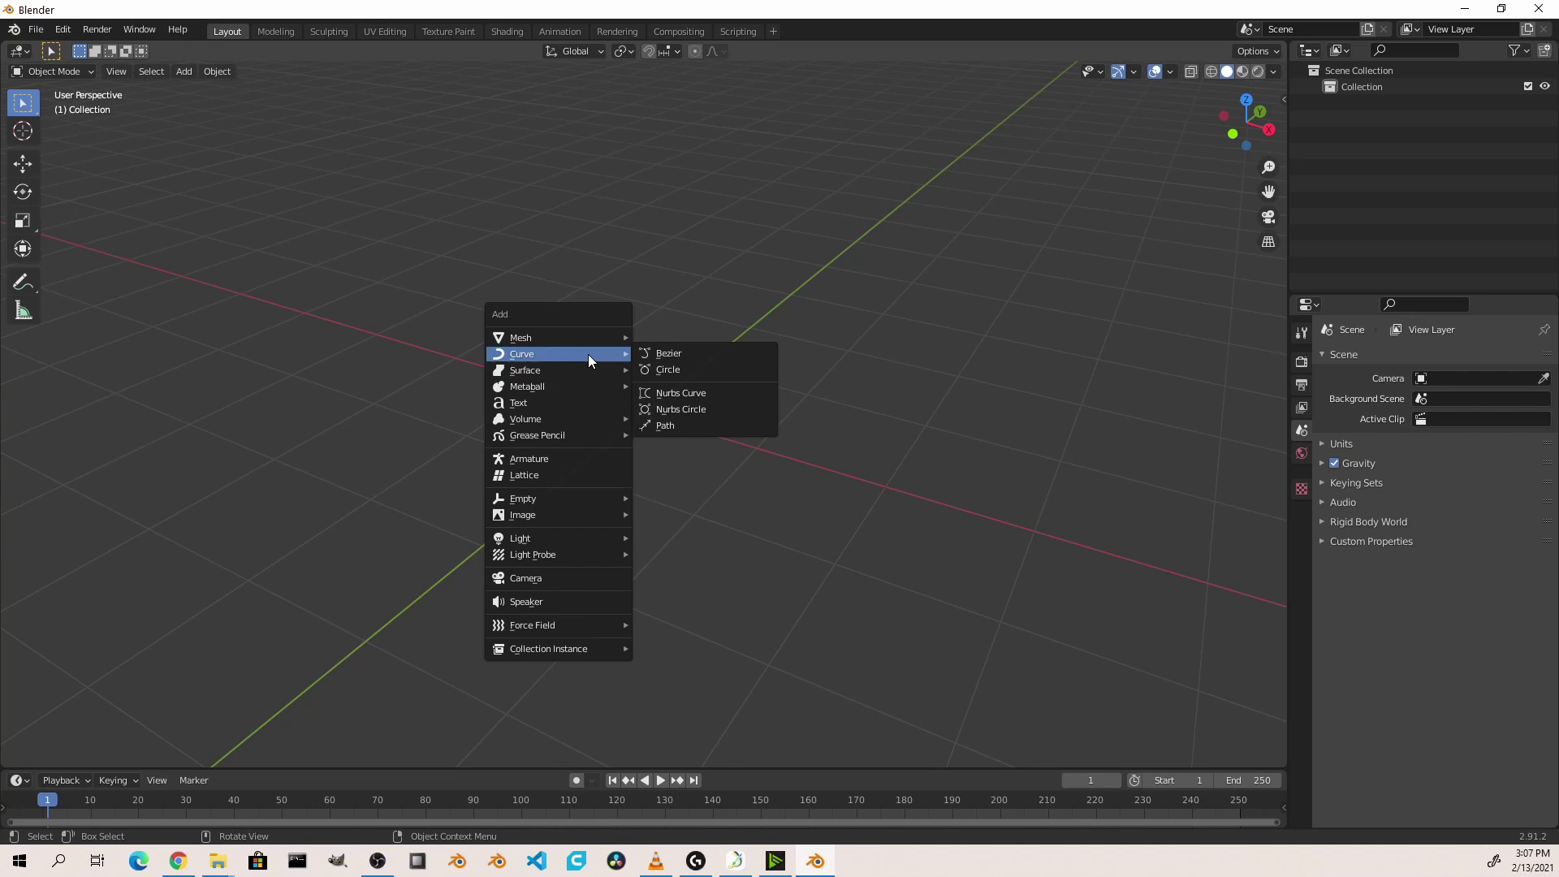
{"action": "left_click", "coordinate": [668, 353]}
{"action": "key", "text": "KP_7"}
{"action": "key", "text": "Tab"}
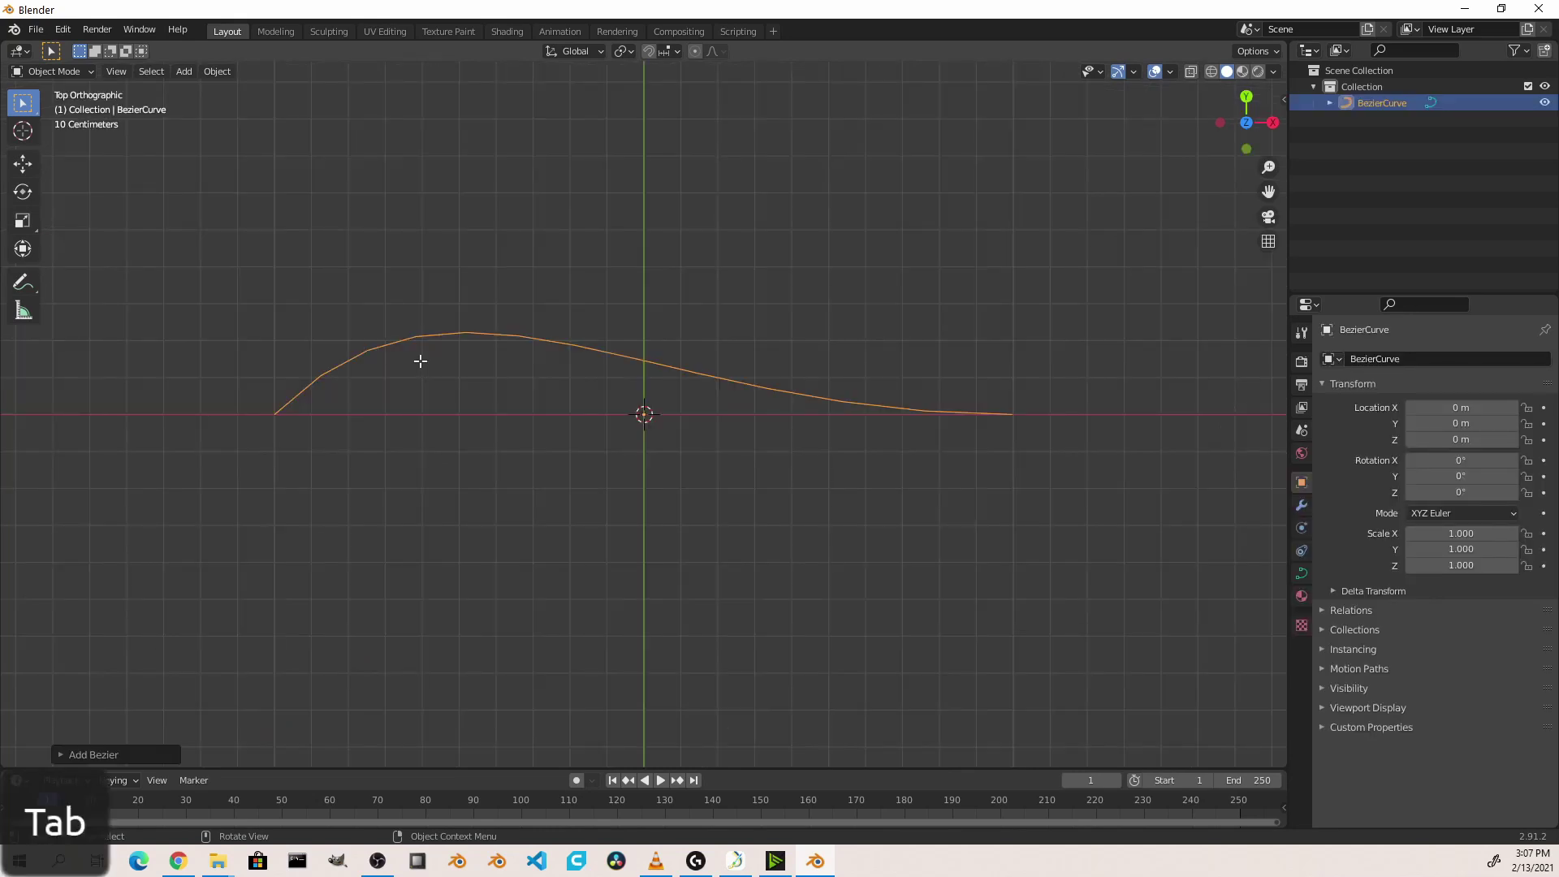
Select the upper handle of the Bezier curve's left control point and move it to steepen the curve's start
{"action": "left_click_drag", "start_coordinate": [314, 431], "coordinate": [235, 376]}
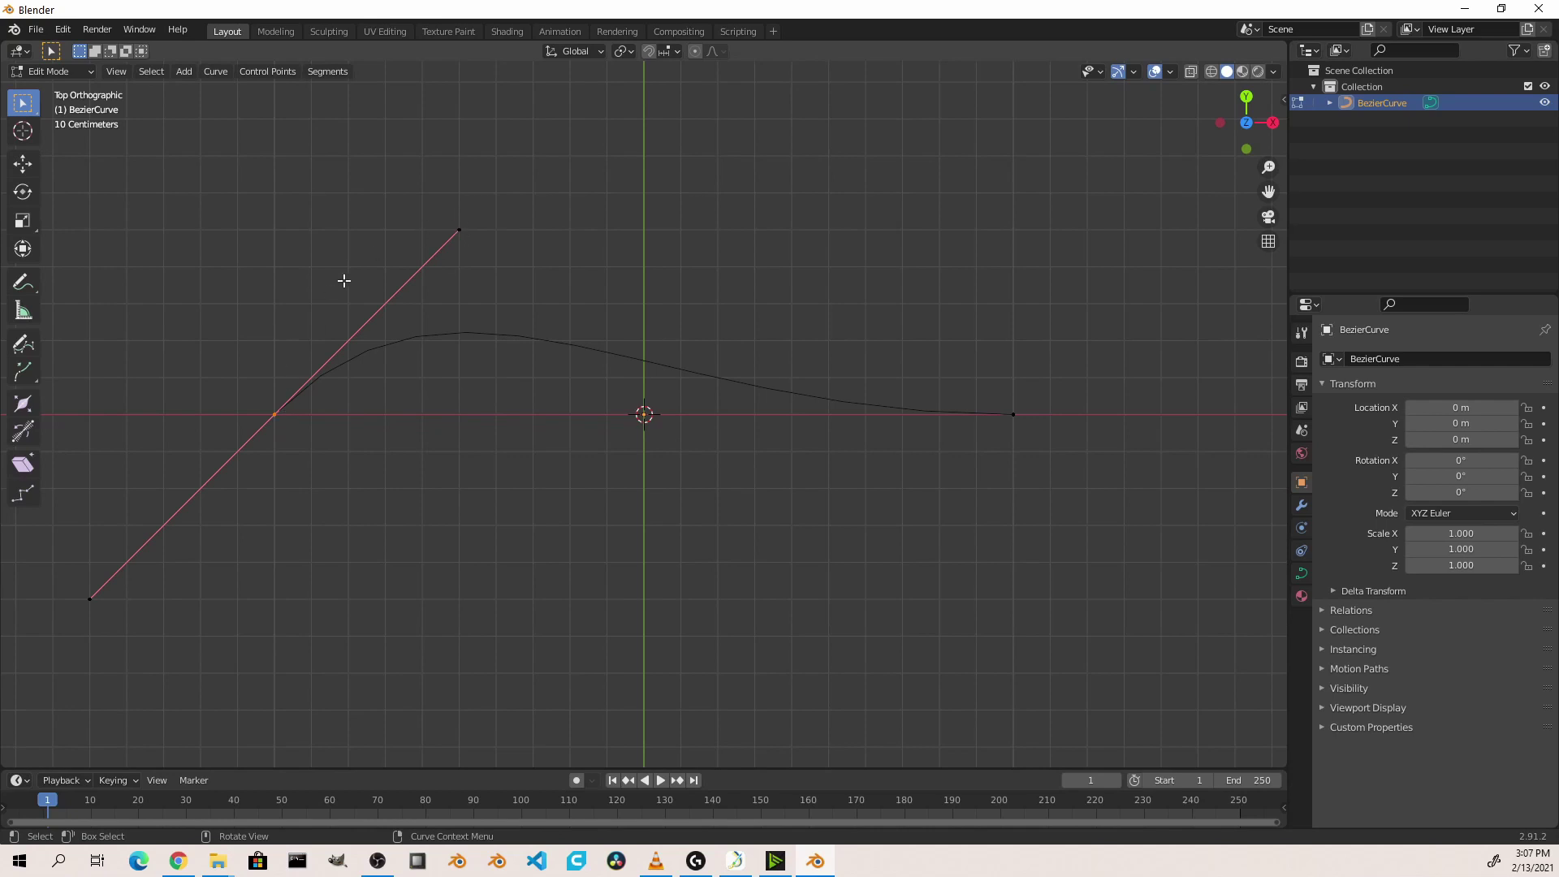
{"action": "left_click_drag", "start_coordinate": [362, 485], "coordinate": [196, 372]}
{"action": "left_click_drag", "start_coordinate": [455, 193], "coordinate": [570, 319]}
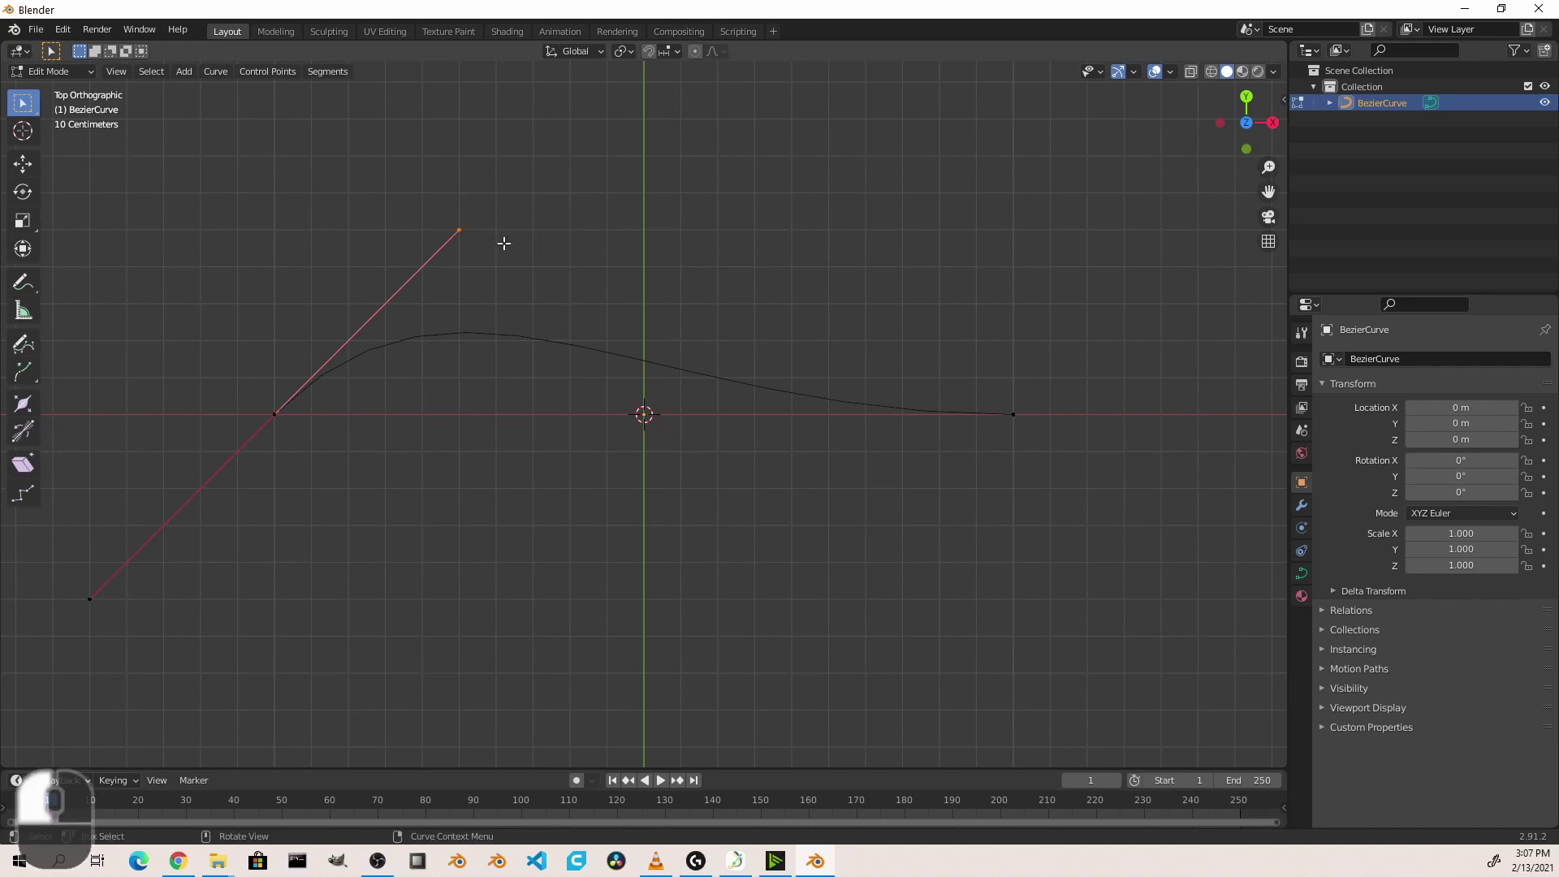
{"action": "key", "text": "g"}
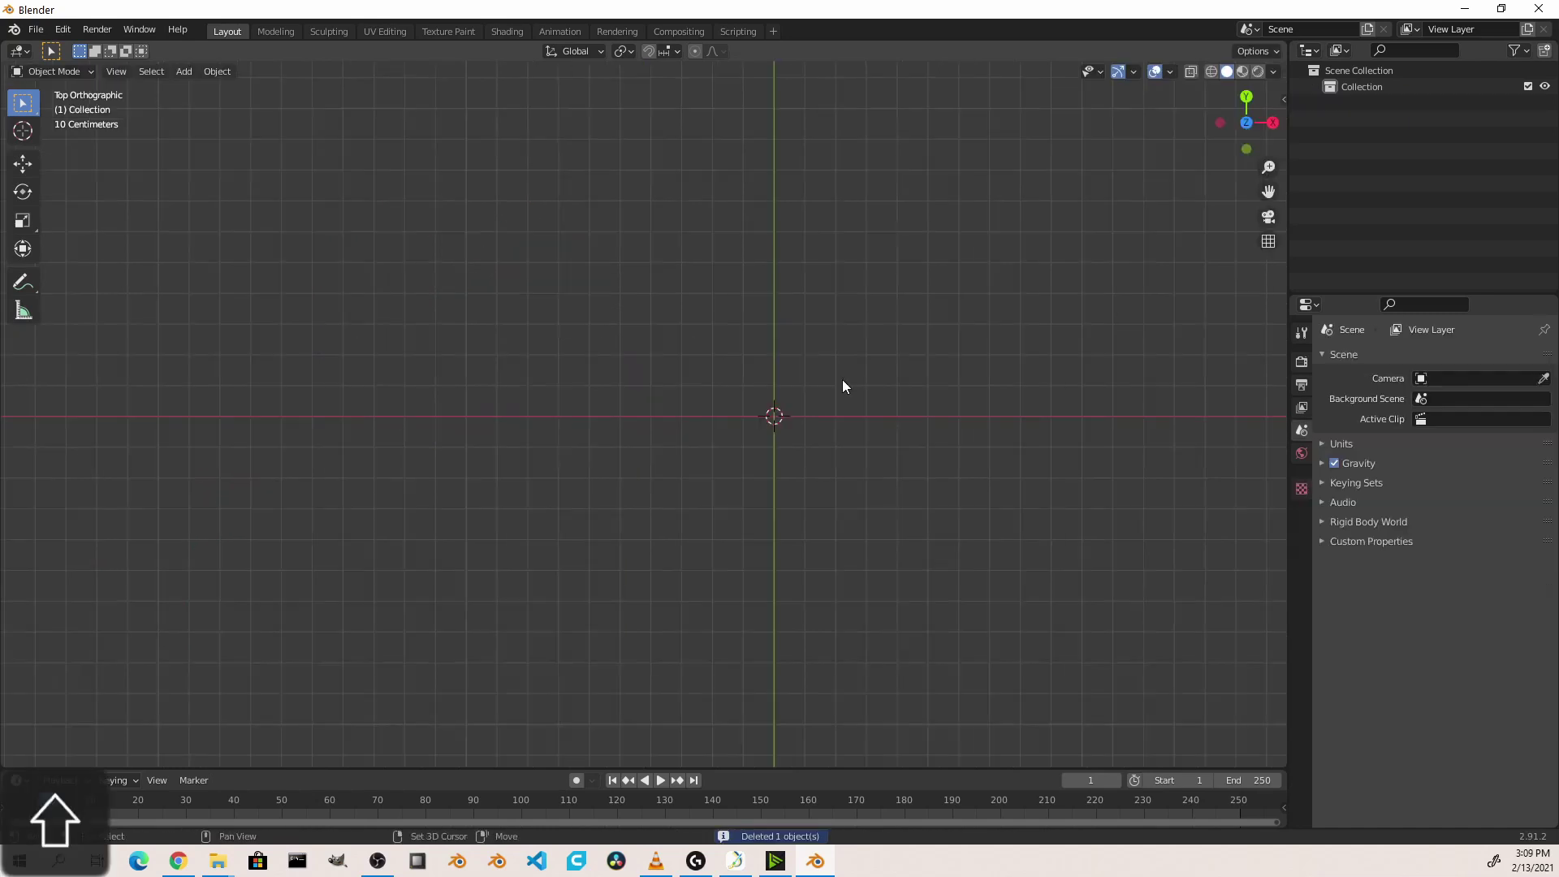
Add a Bezier circle to the empty scene and enter Edit Mode
{"action": "key", "text": "shift+a"}
{"action": "mouse_move", "coordinate": [841, 378]}
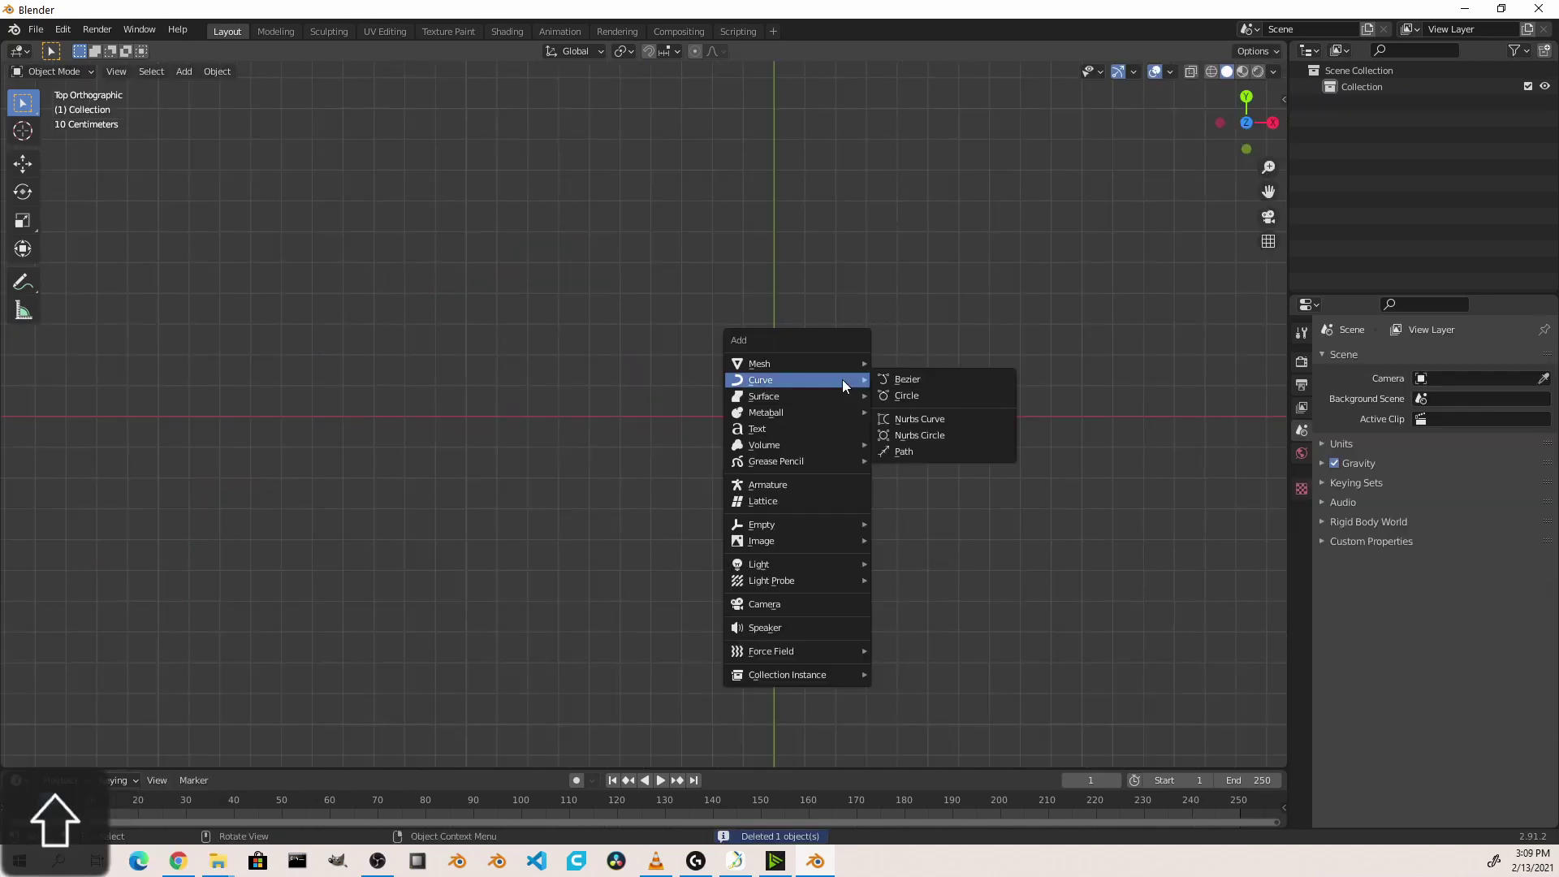
{"action": "left_click", "coordinate": [910, 396]}
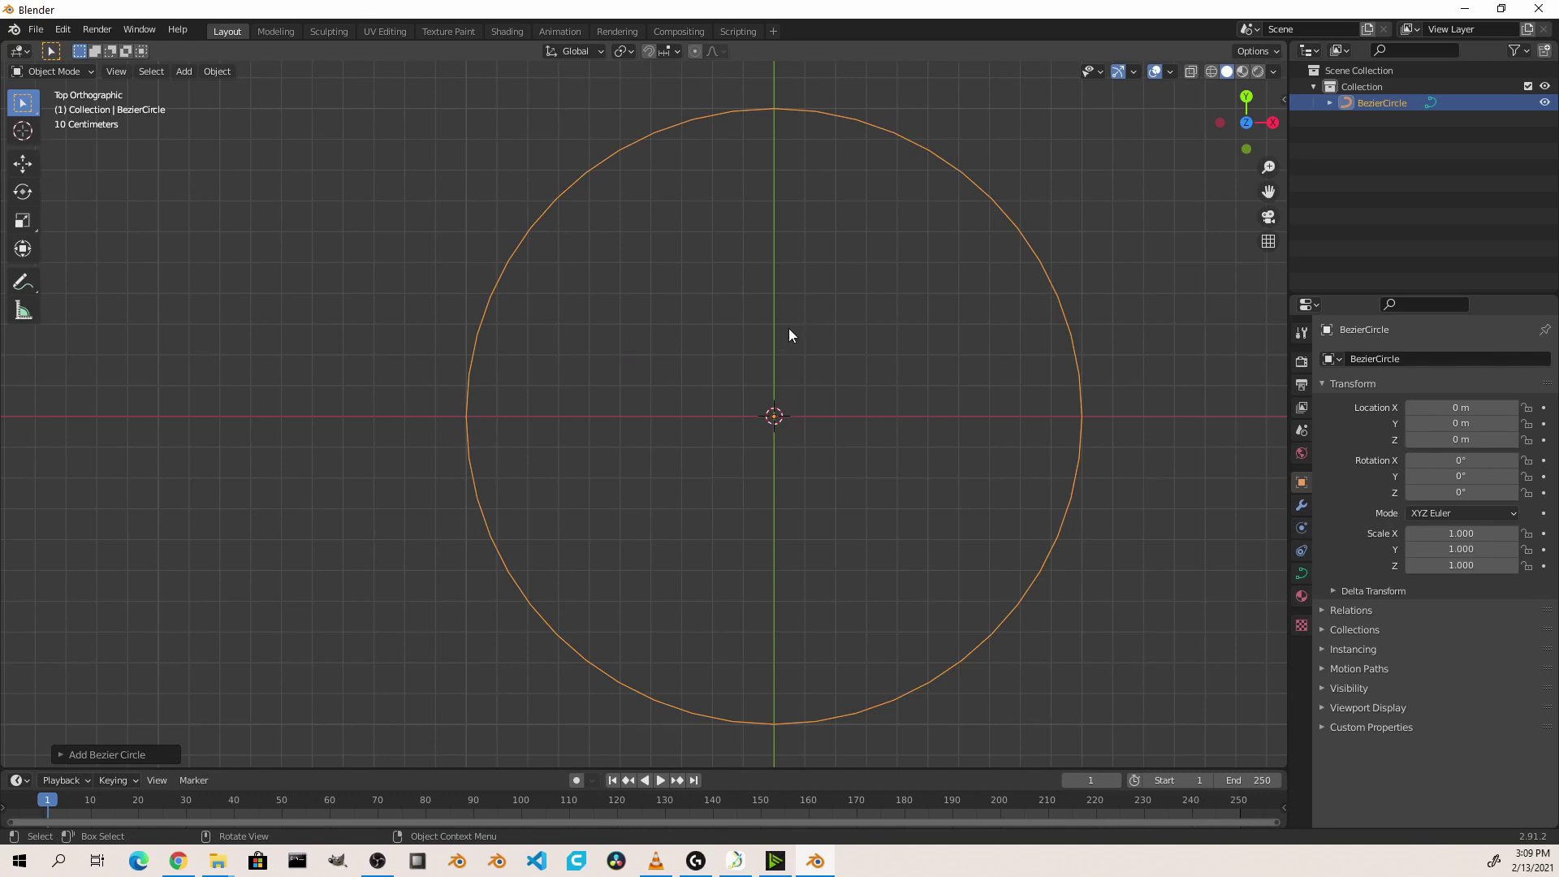
{"action": "key", "text": "Tab"}
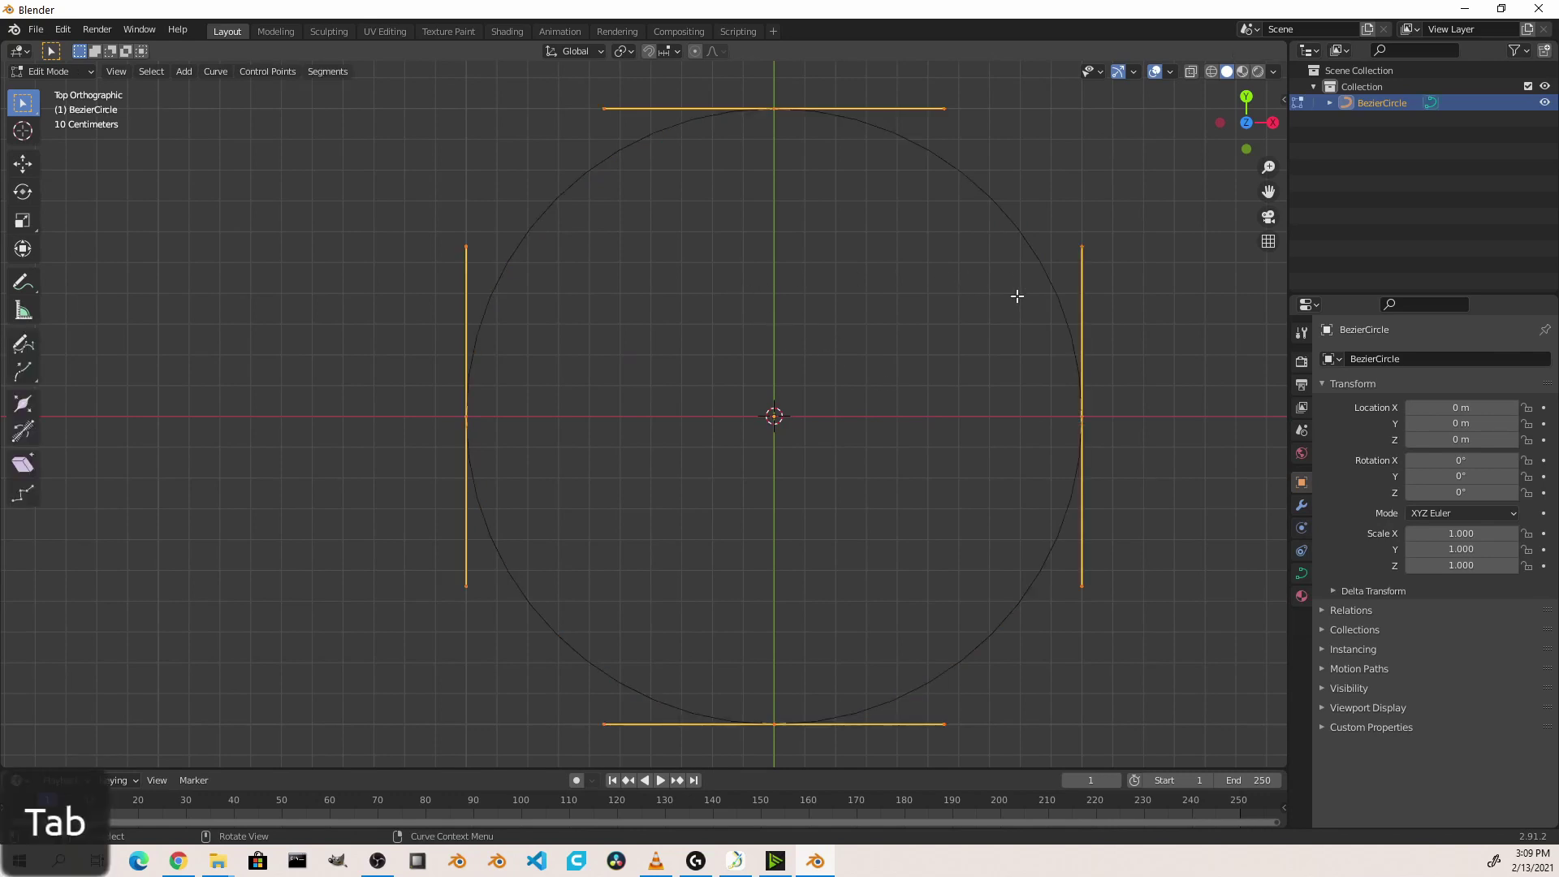
Rotate the handles of the circle's right and left control points inward below, and start scaling the top control point's handles
{"action": "left_click", "coordinate": [1091, 429]}
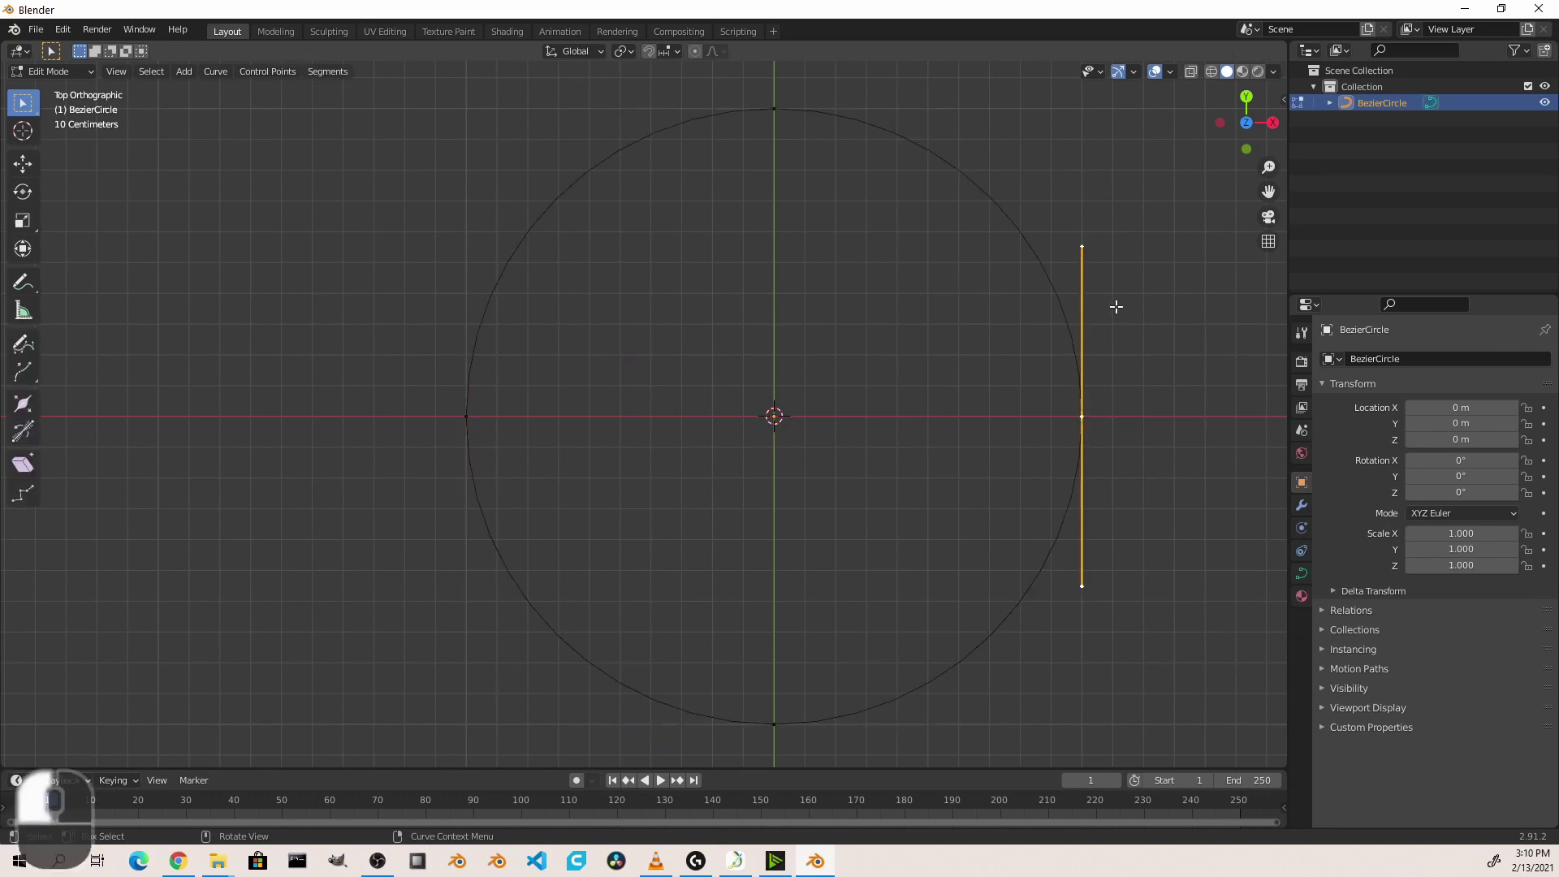
{"action": "key", "text": "r"}
{"action": "left_click", "coordinate": [1168, 385]}
{"action": "left_click", "coordinate": [475, 417]}
{"action": "key", "text": "r"}
{"action": "left_click", "coordinate": [605, 212]}
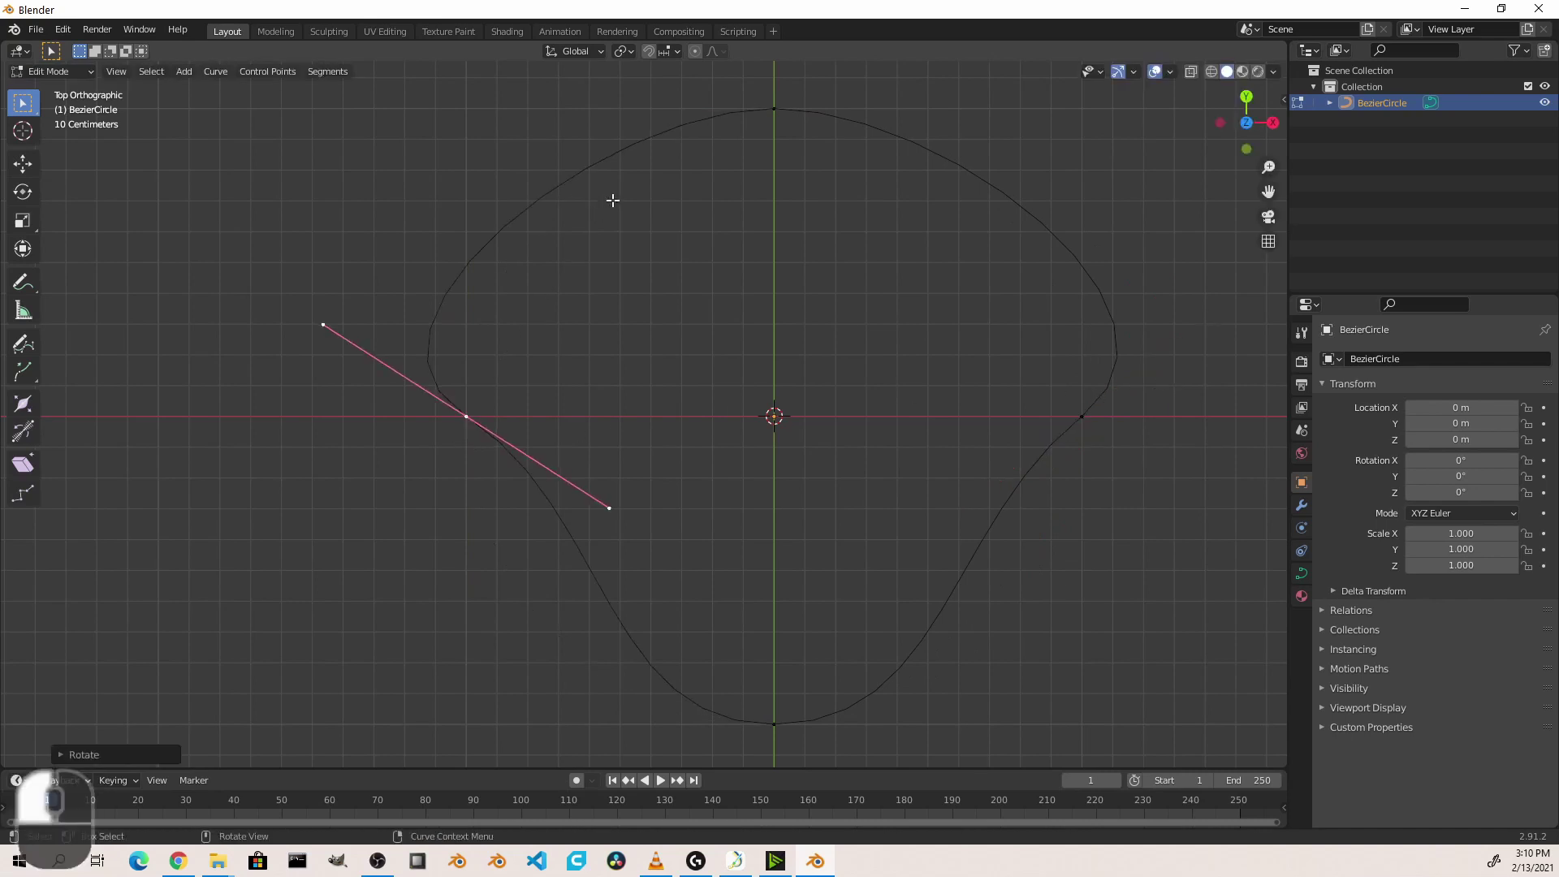
{"action": "left_click", "coordinate": [775, 112]}
{"action": "key", "text": "s"}
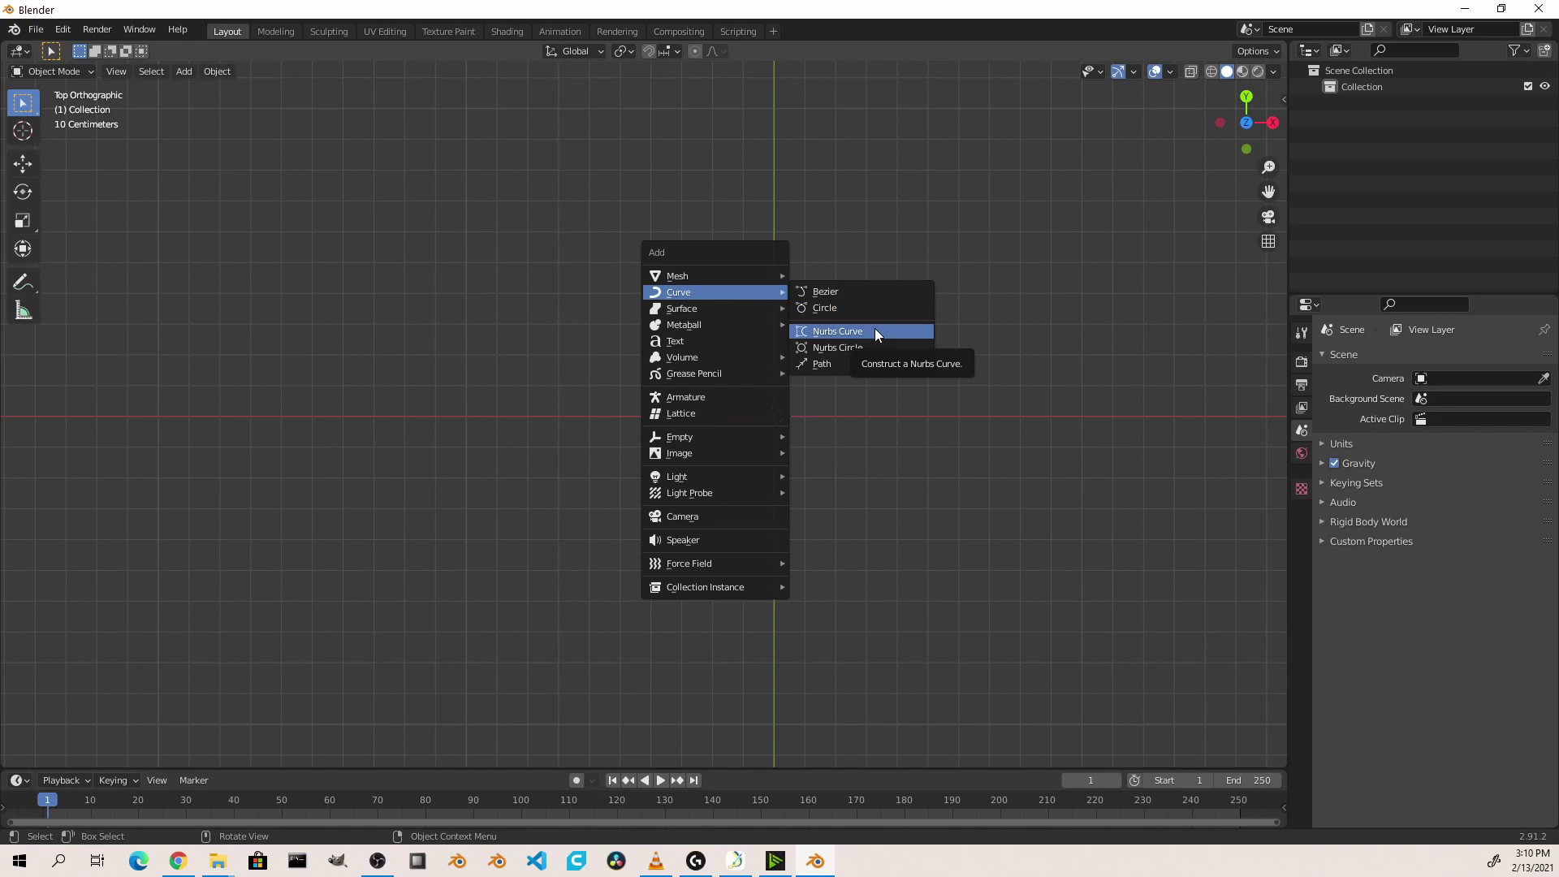
Add a NURBS curve and, in Edit Mode, move its upper-left control point outward and its upper-right control point inward and down
{"action": "left_click", "coordinate": [875, 330]}
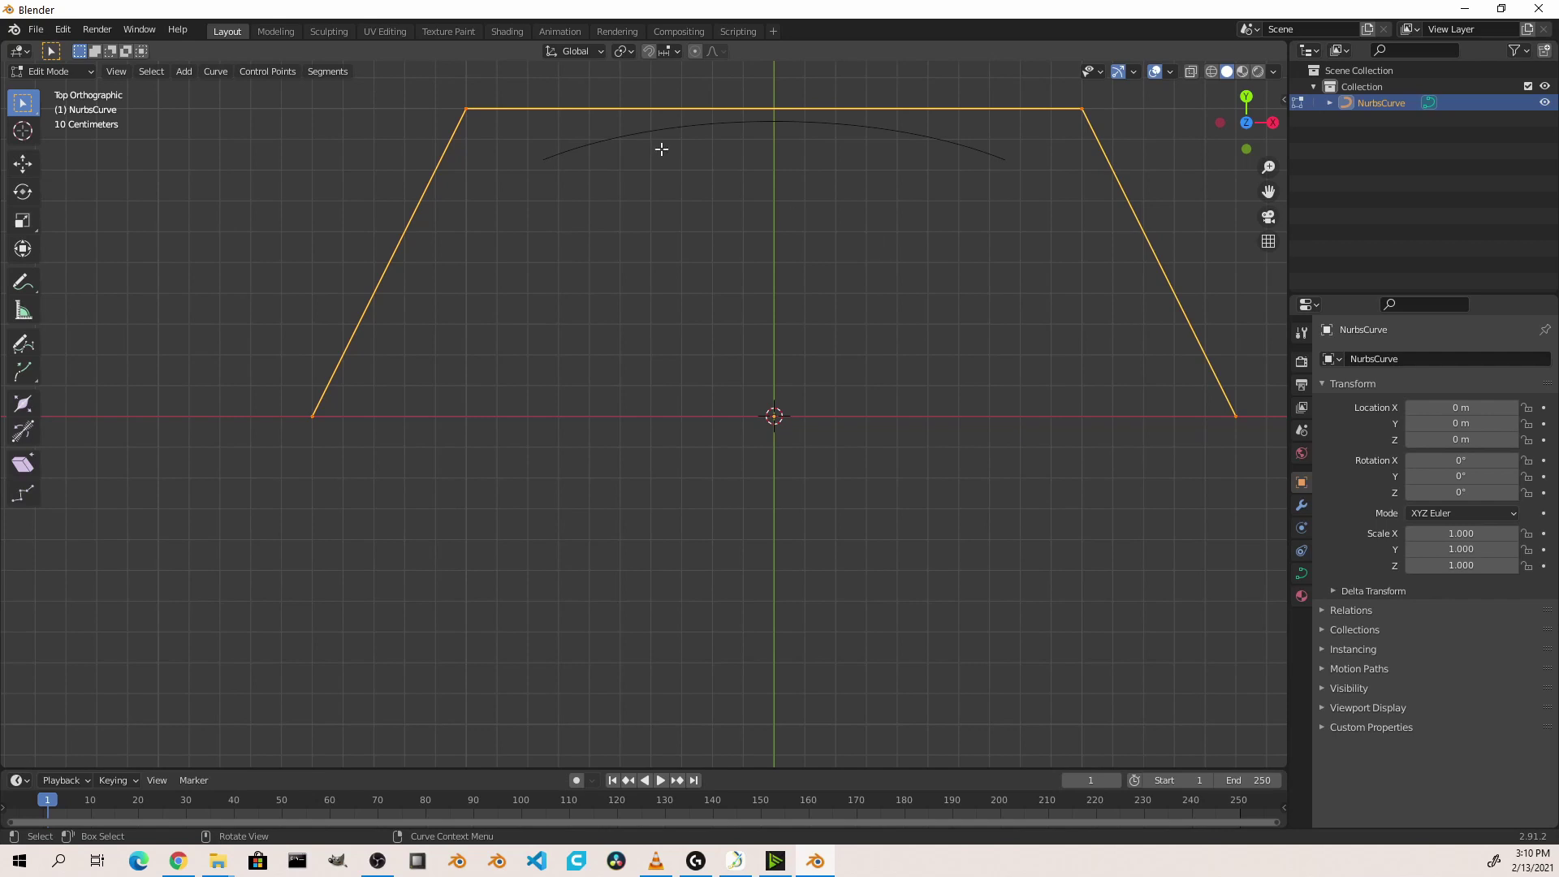
{"action": "left_click", "coordinate": [466, 108]}
{"action": "key", "text": "g"}
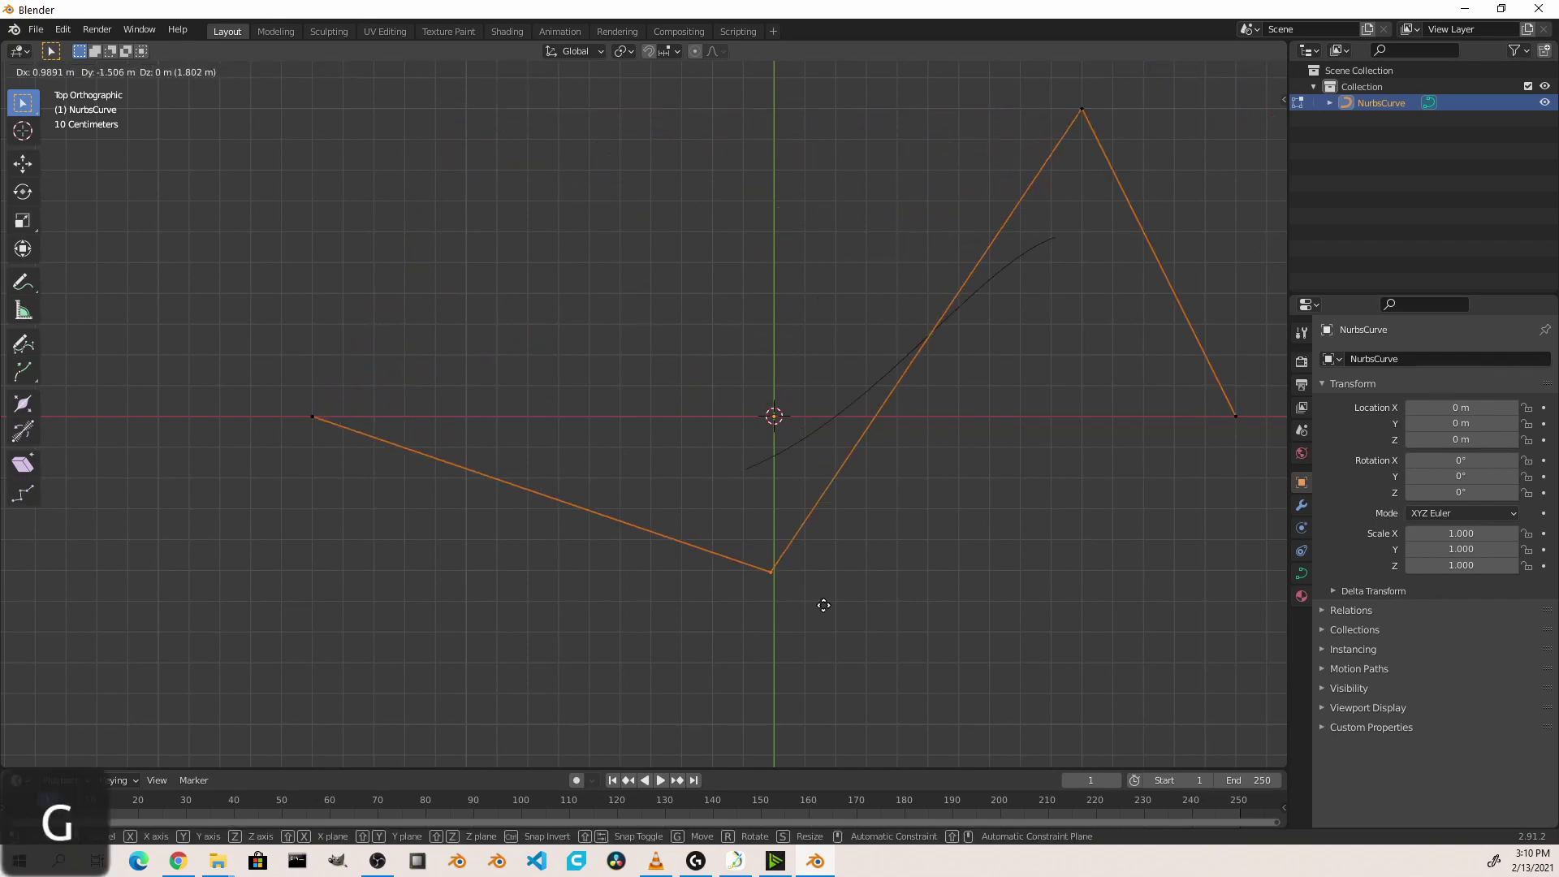
{"action": "left_click", "coordinate": [446, 140]}
{"action": "left_click_drag", "start_coordinate": [1041, 91], "coordinate": [1114, 145]}
{"action": "key", "text": "g"}
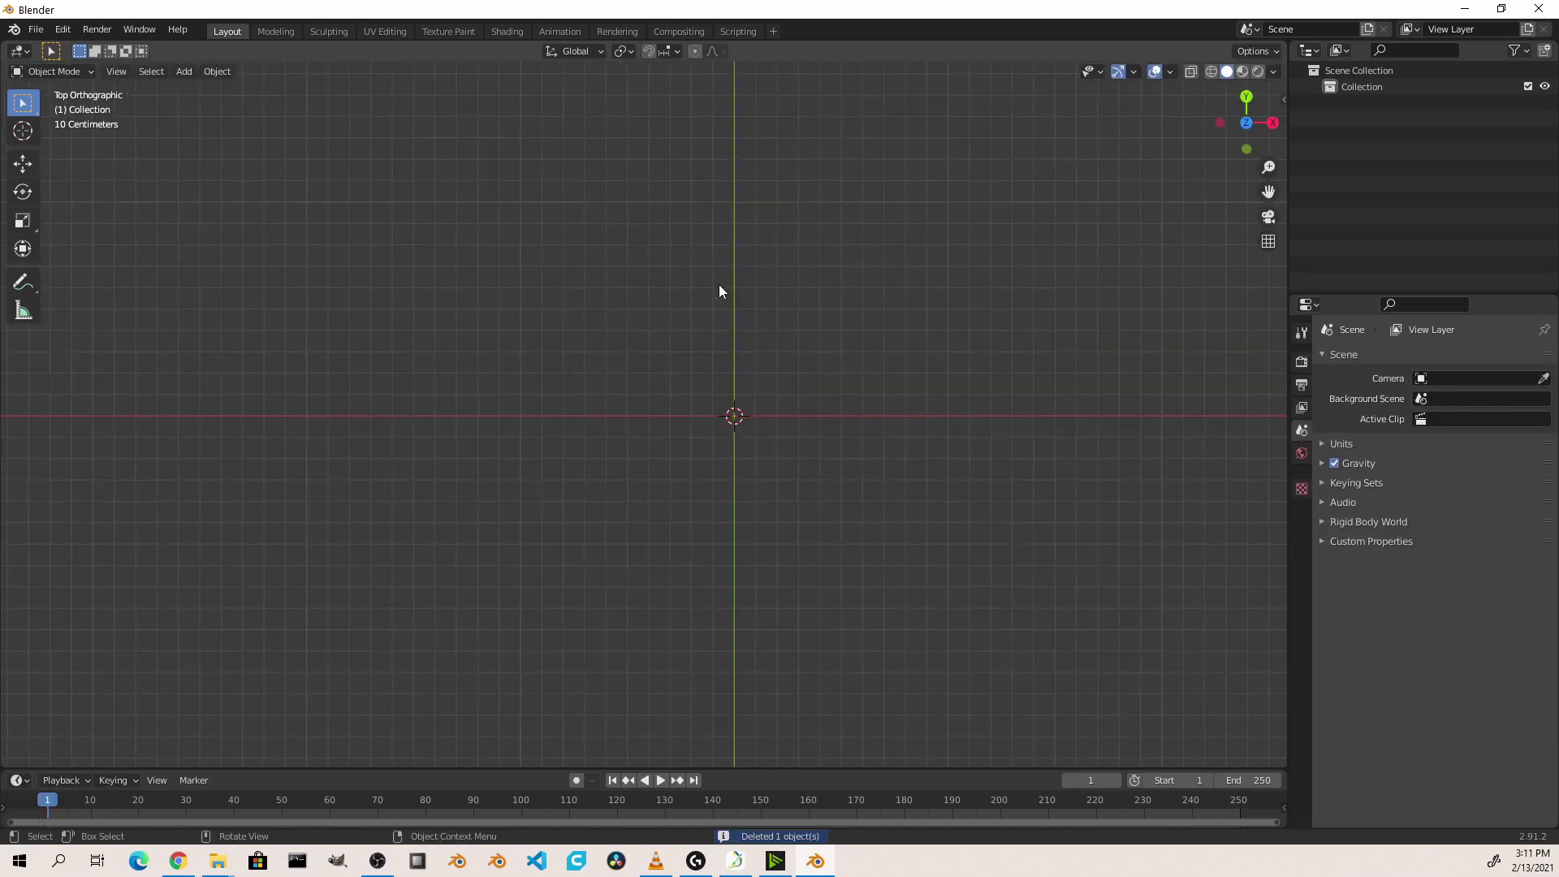
Add a NURBS circle to the empty scene and enter Edit Mode
{"action": "key", "text": "shift+a"}
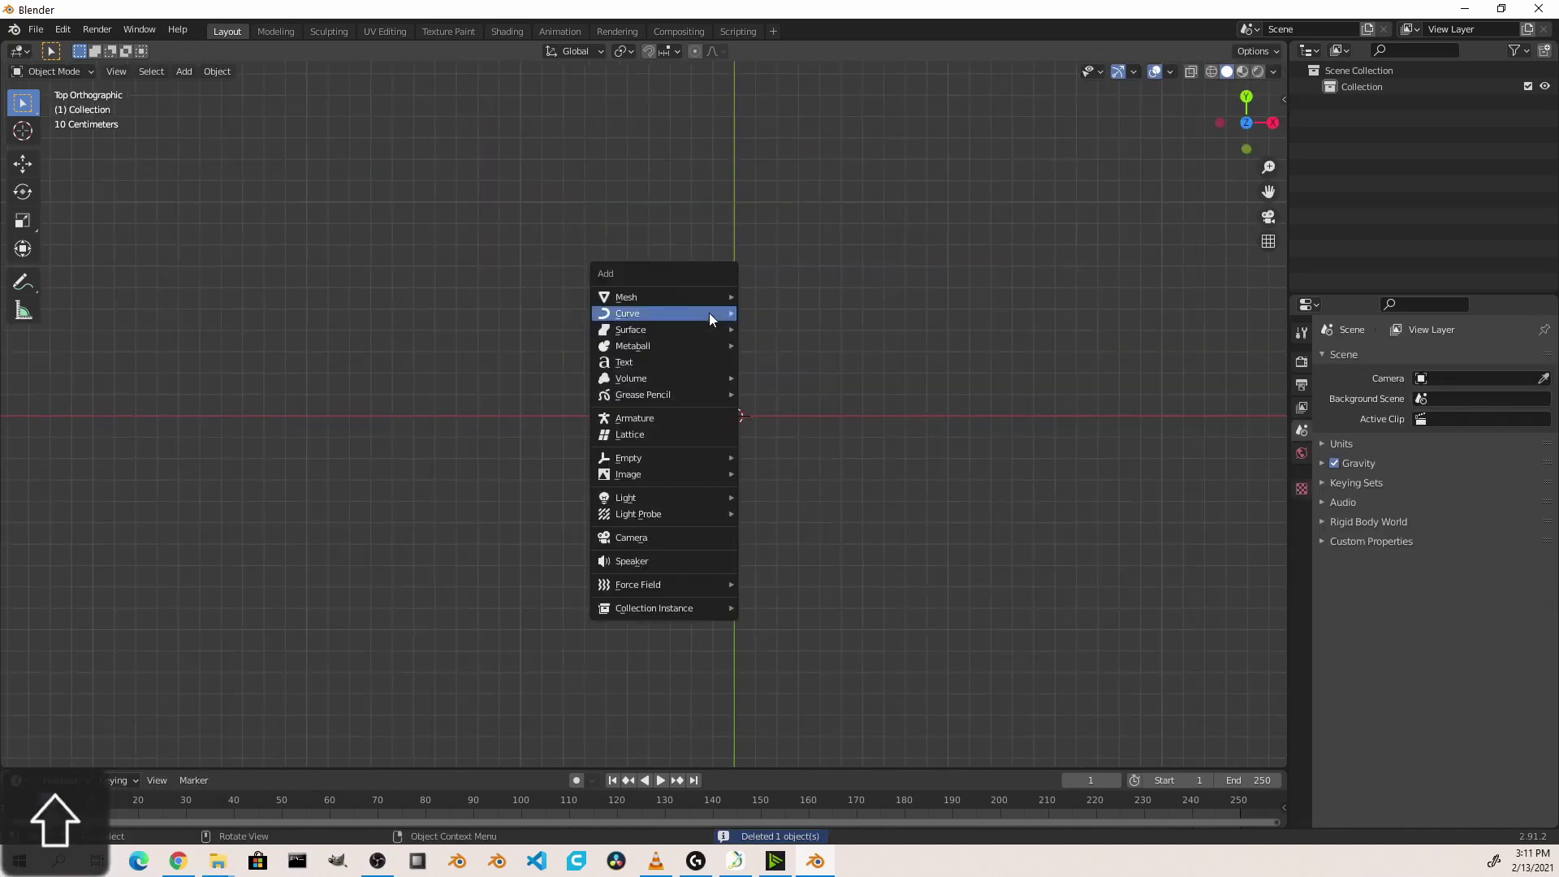
{"action": "mouse_move", "coordinate": [708, 313]}
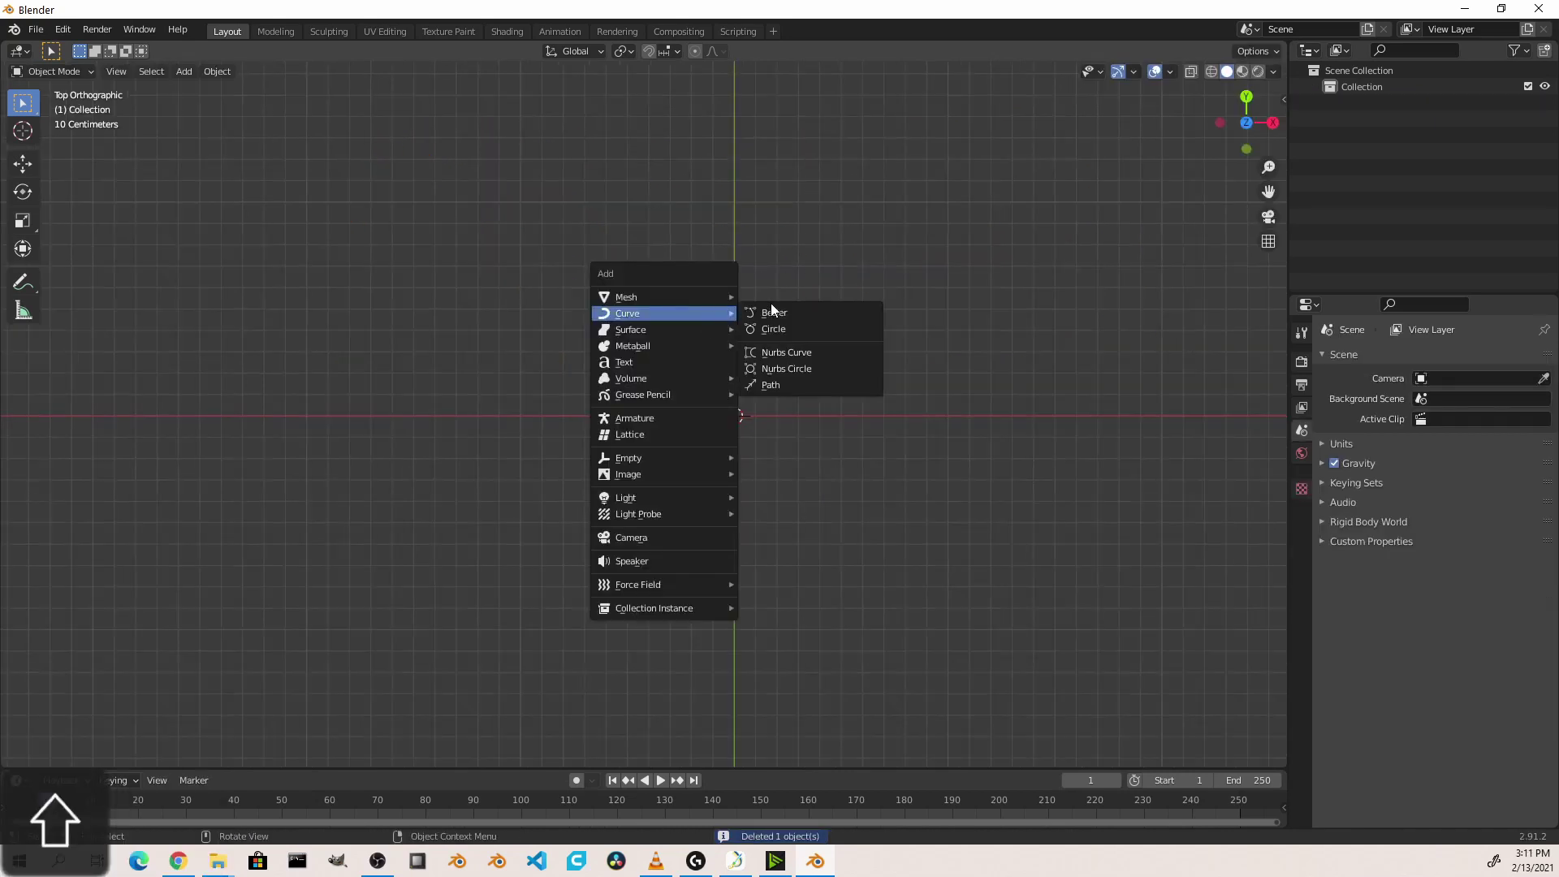
{"action": "left_click", "coordinate": [797, 369]}
{"action": "key", "text": "Tab"}
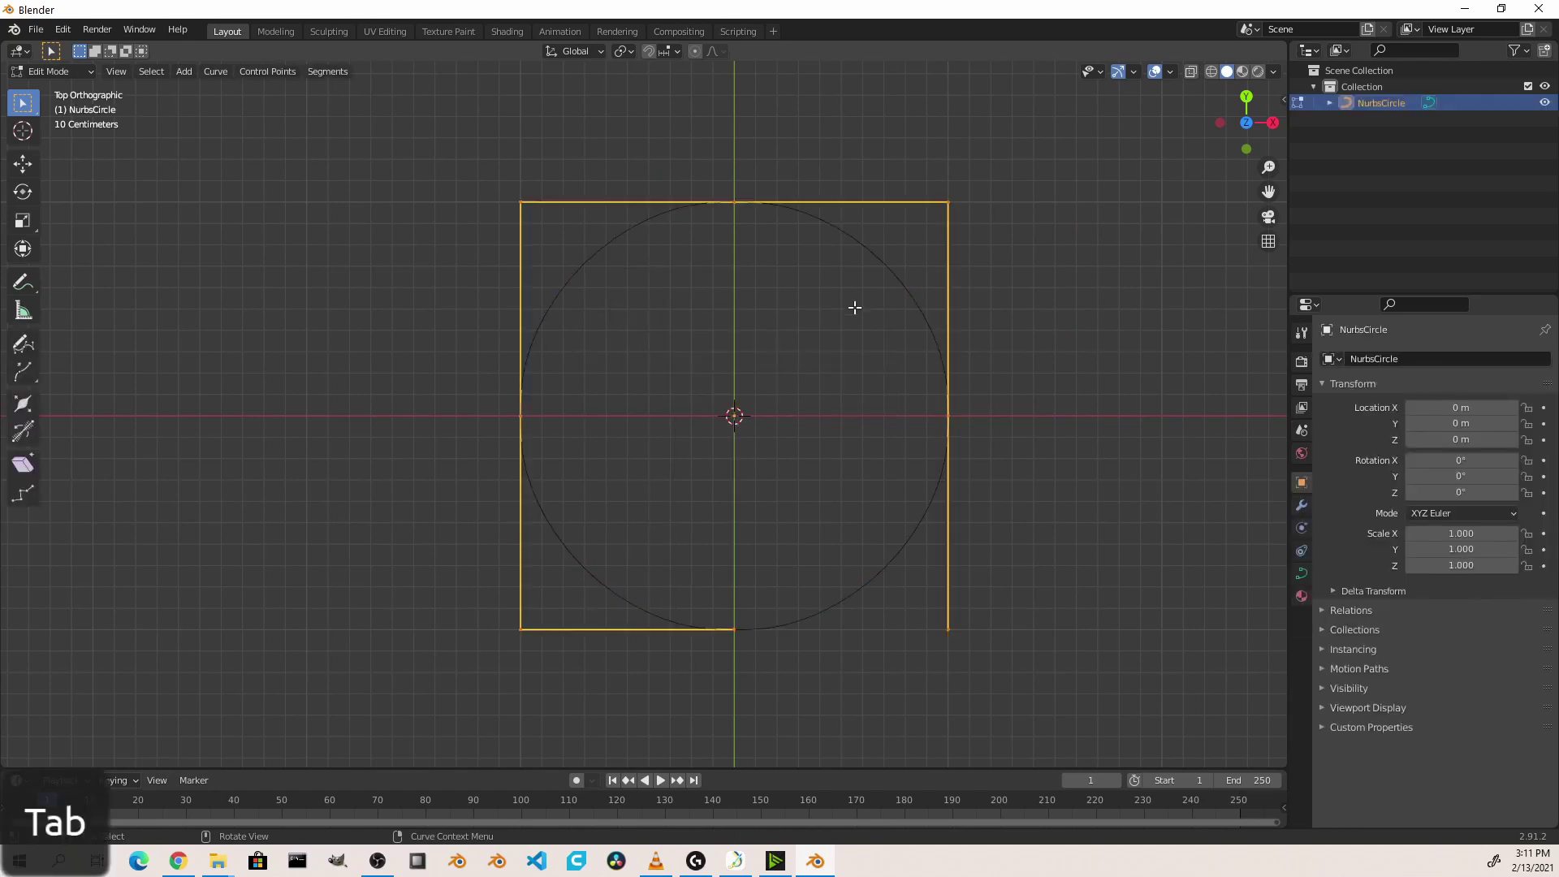
Move the NURBS circle's lower-right control point up and left past the centre to dent the shape, and return to Object Mode
{"action": "left_click", "coordinate": [947, 632]}
{"action": "key", "text": "g"}
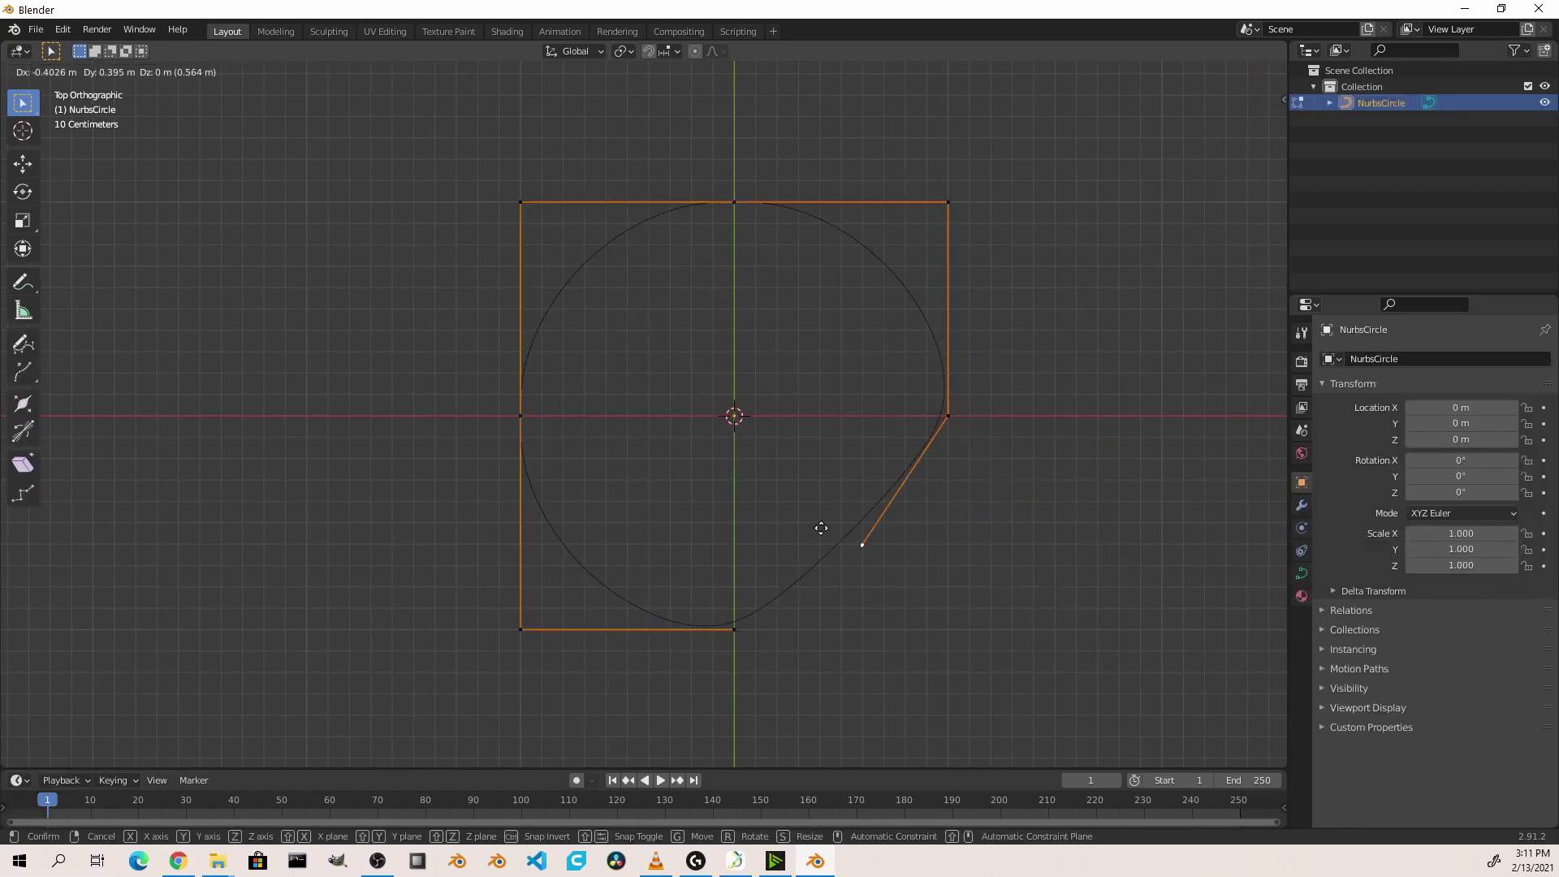
{"action": "left_click", "coordinate": [748, 379]}
{"action": "key", "text": "Tab"}
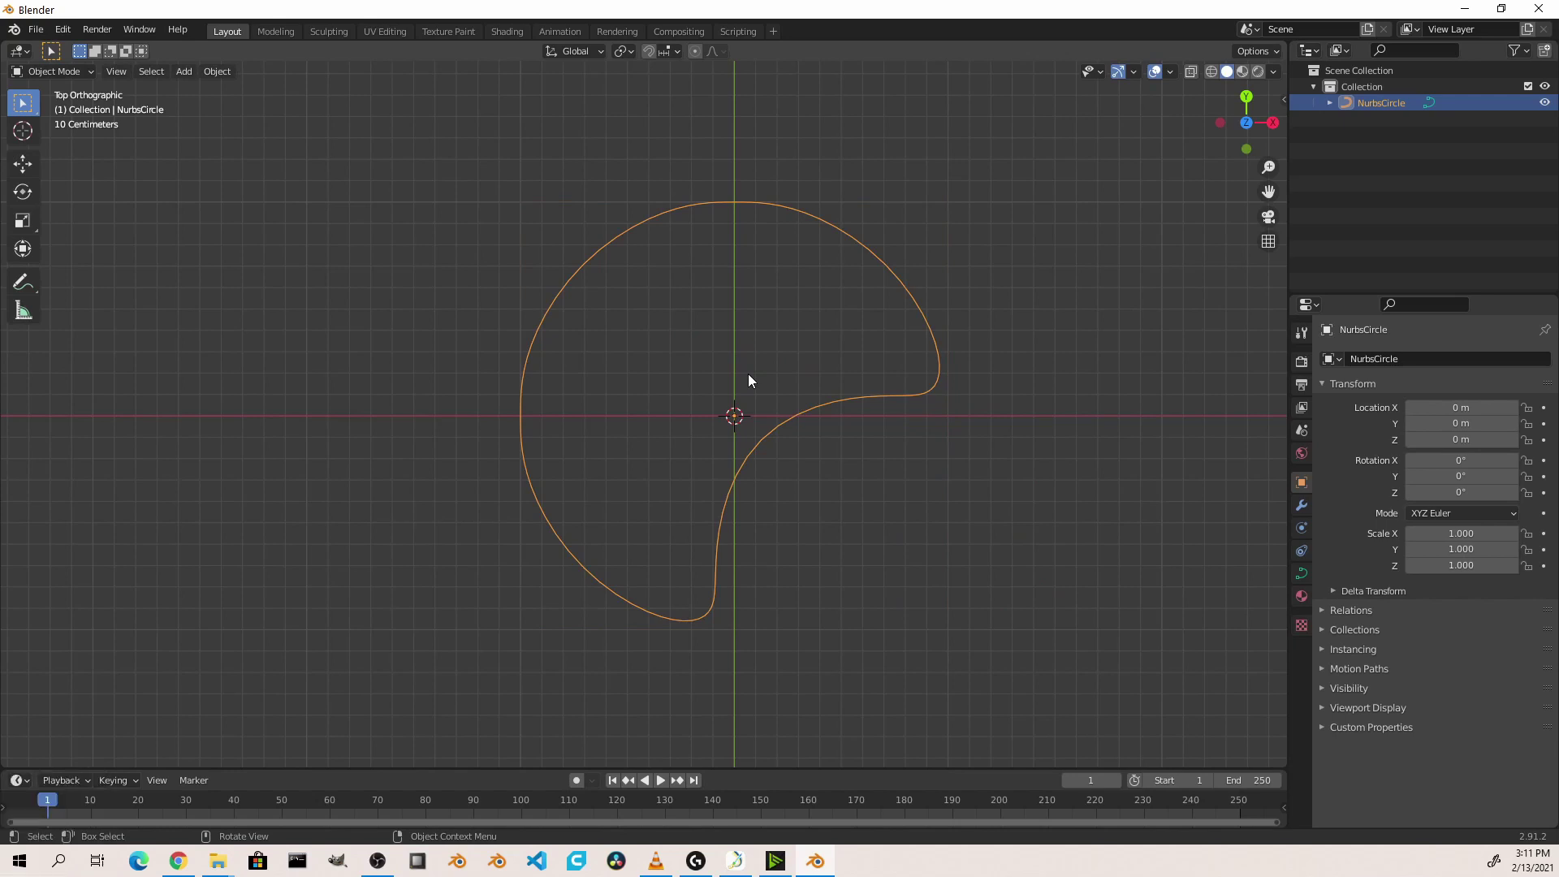
Delete the NURBS circle, add a curve path in its place and enter Edit Mode
{"action": "key", "text": "x"}
{"action": "left_click", "coordinate": [748, 373]}
{"action": "key", "text": "shift+a"}
{"action": "mouse_move", "coordinate": [738, 342]}
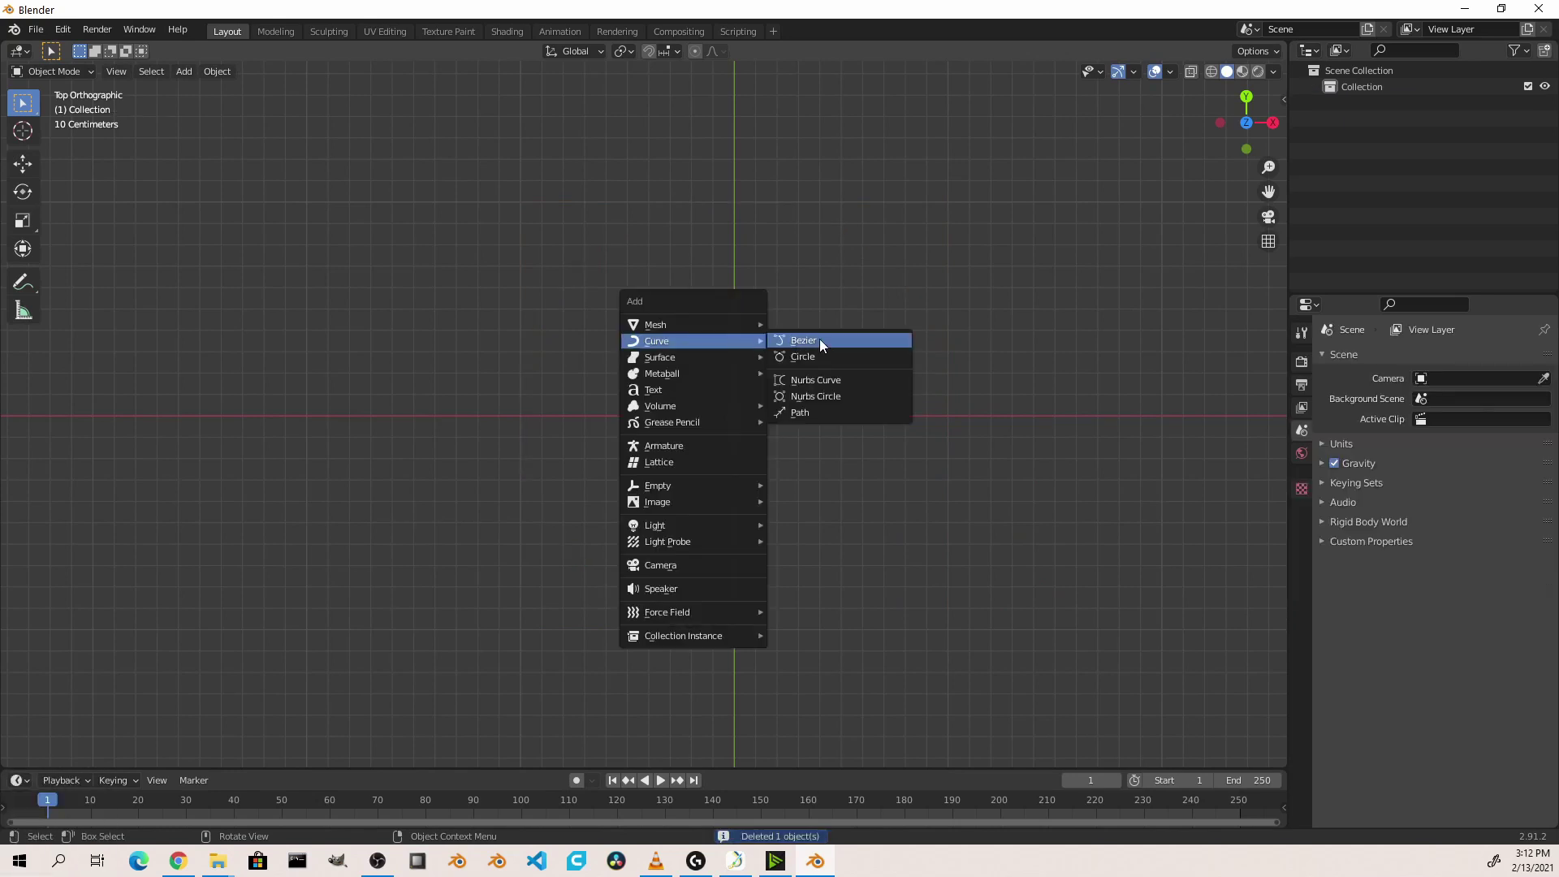
{"action": "left_click", "coordinate": [844, 417]}
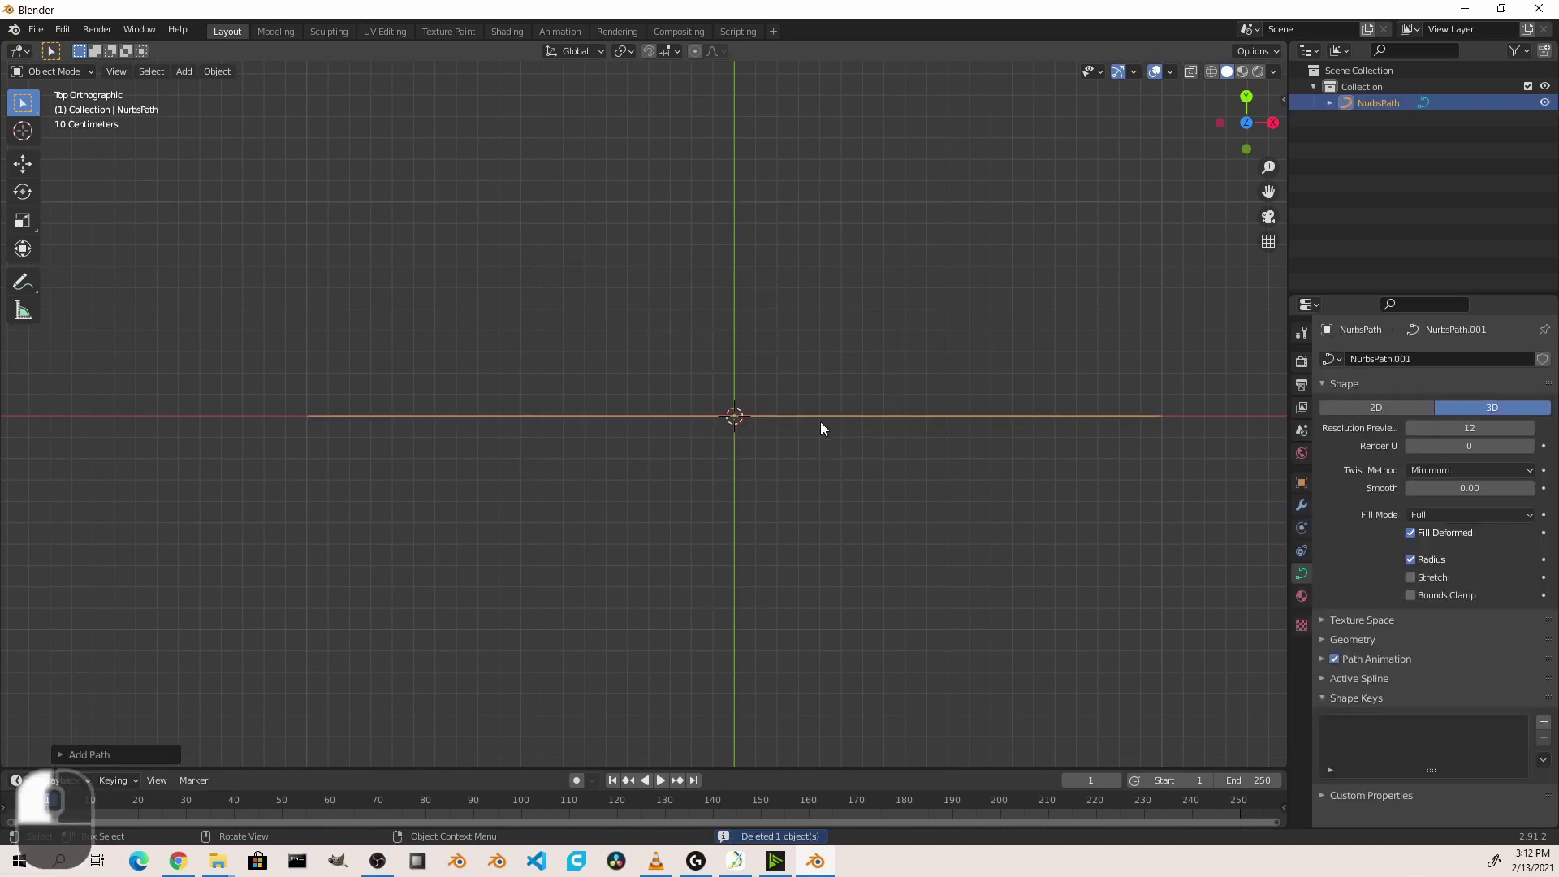
{"action": "key", "text": "Tab"}
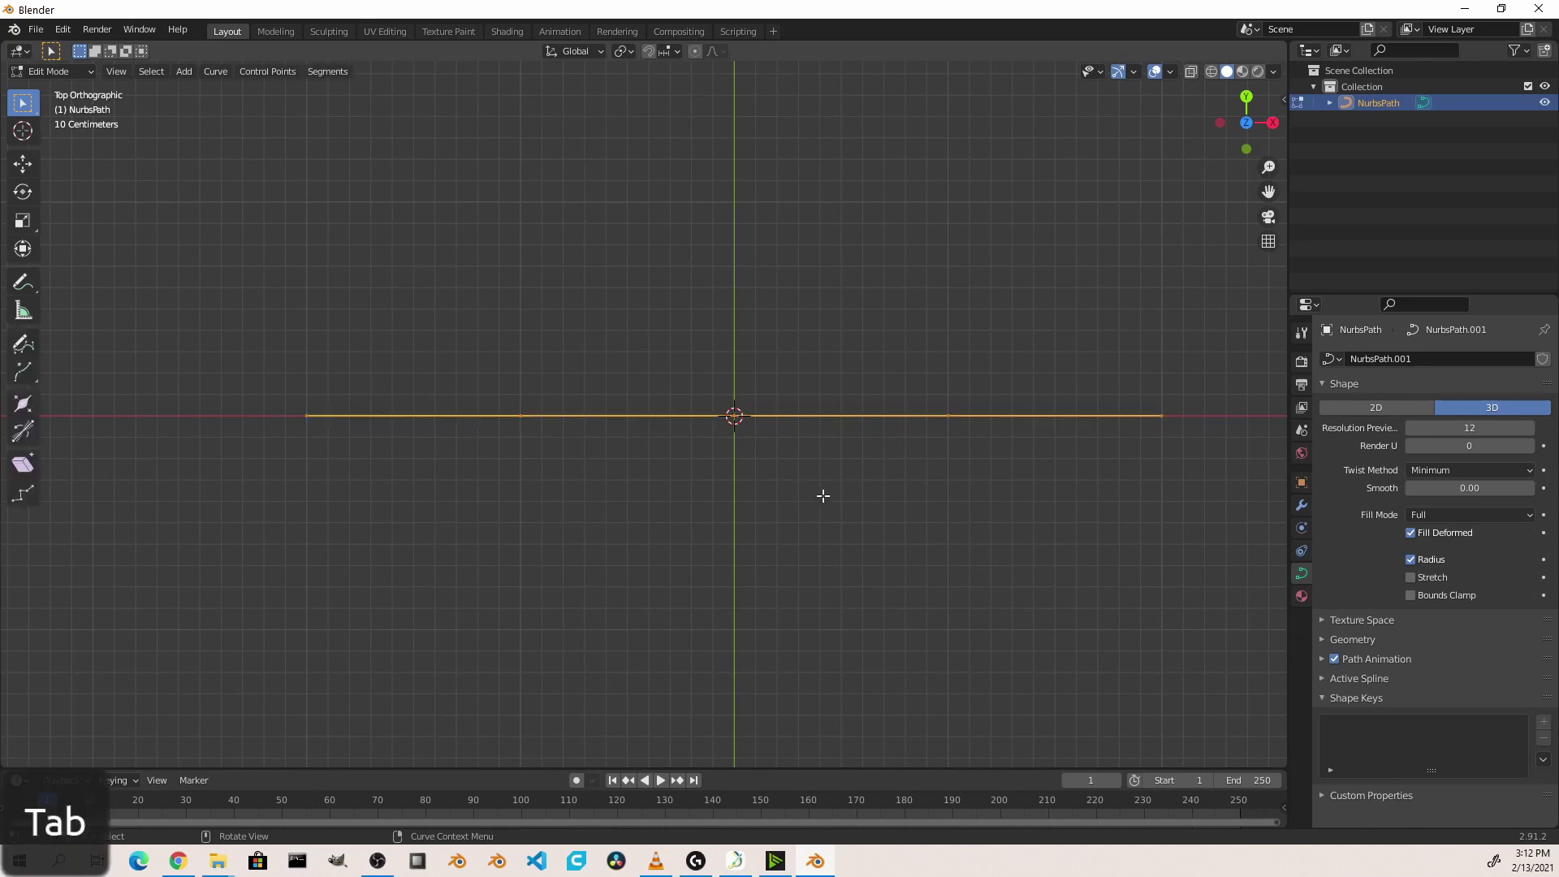
Raise the path's middle control point and move its two neighbouring control points up and outward to form an arch
{"action": "key", "text": "g"}
{"action": "left_click", "coordinate": [752, 205]}
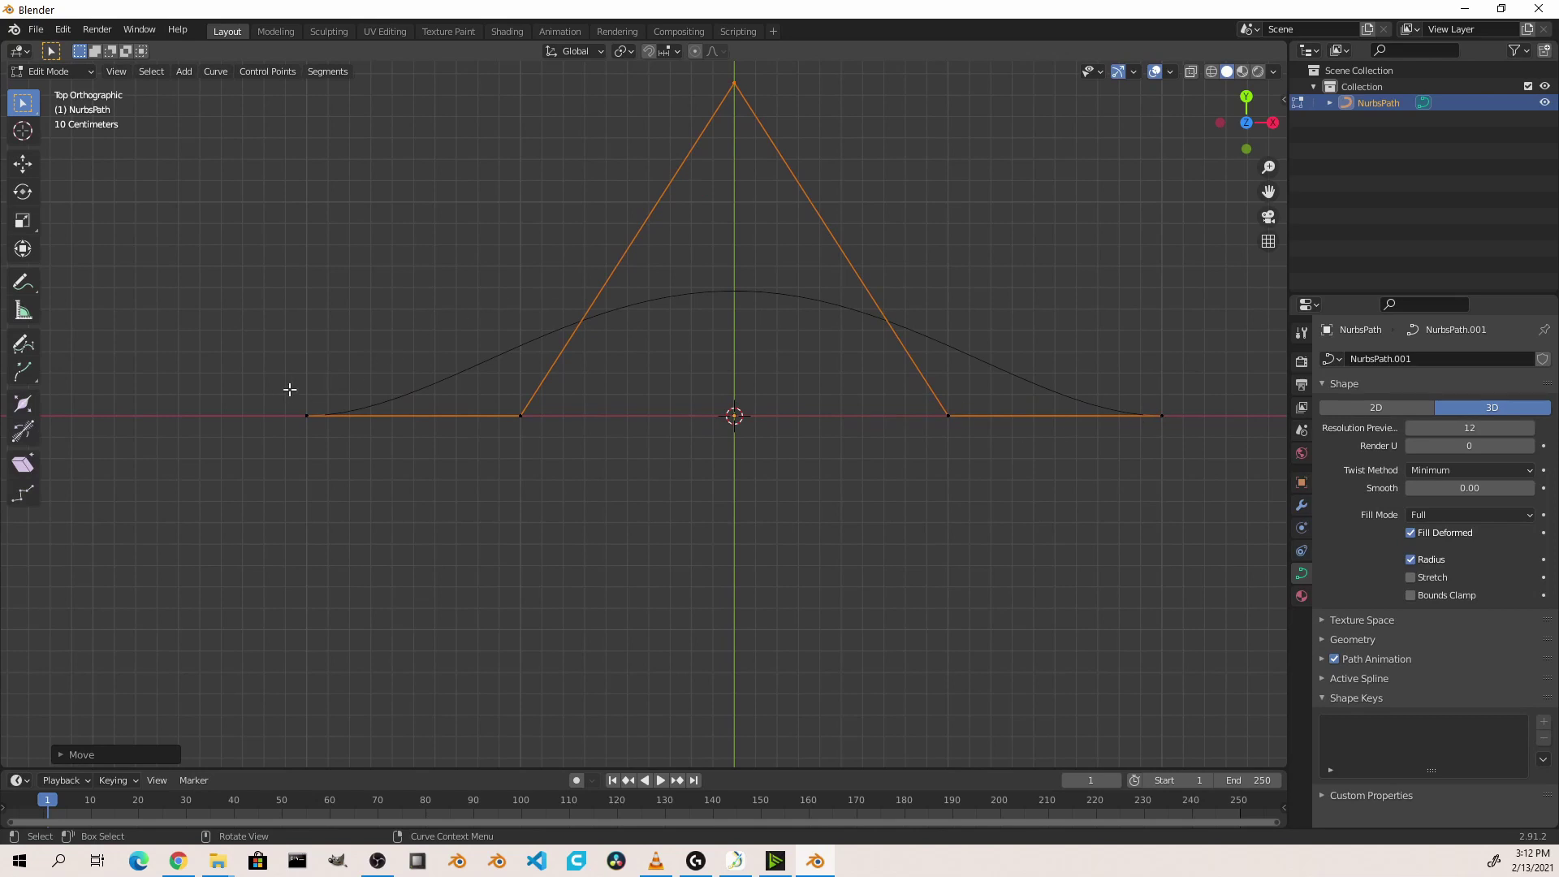
{"action": "left_click_drag", "start_coordinate": [475, 394], "coordinate": [611, 481]}
{"action": "key", "text": "g"}
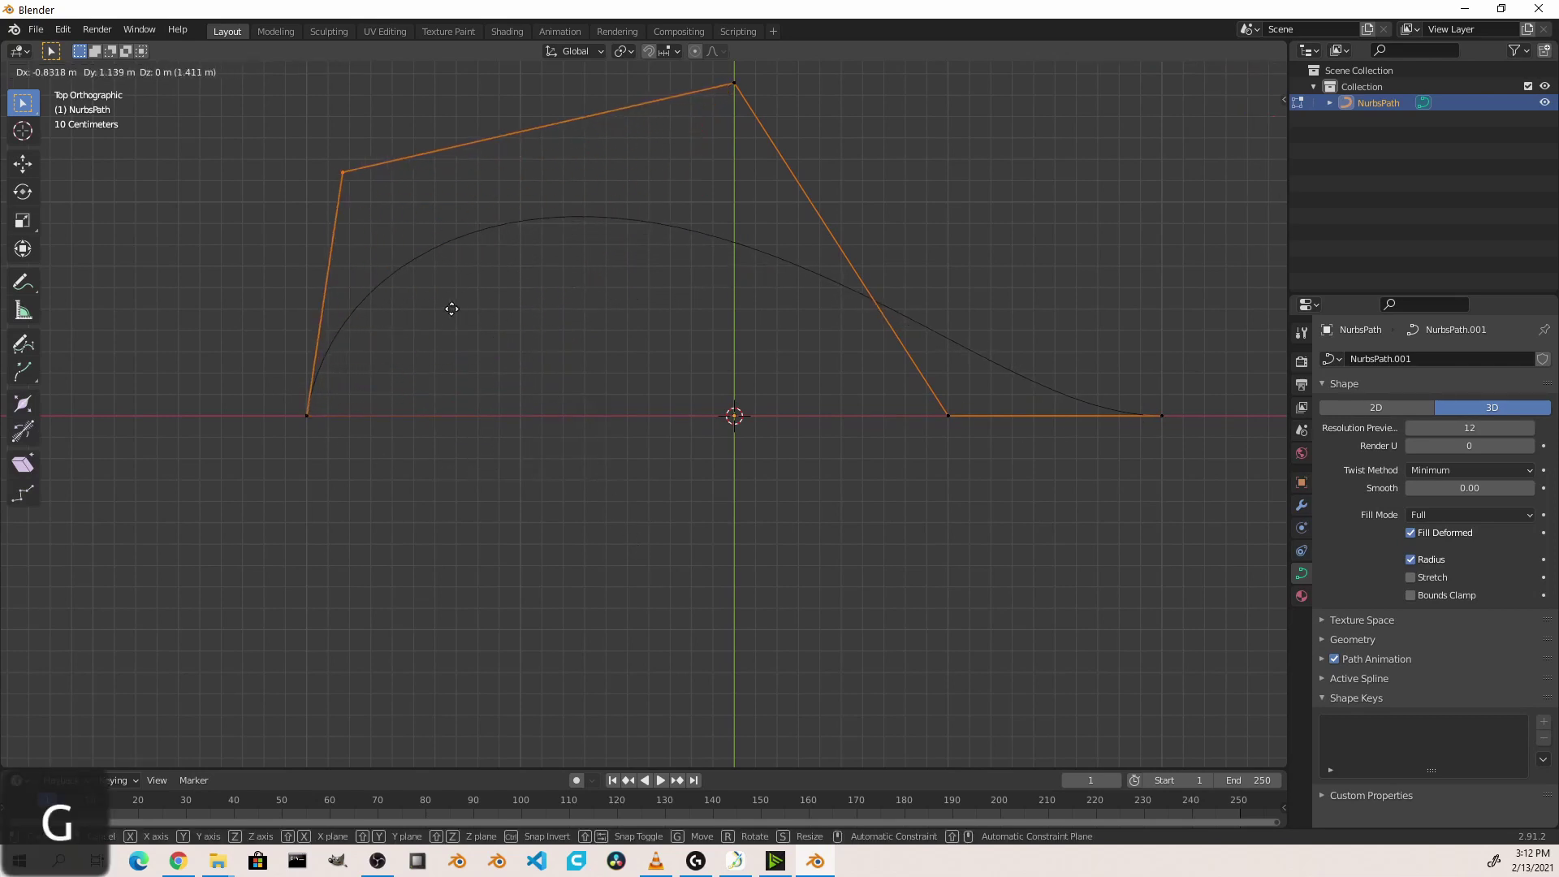
{"action": "left_click", "coordinate": [442, 312]}
{"action": "left_click_drag", "start_coordinate": [924, 356], "coordinate": [1008, 526]}
{"action": "key", "text": "g"}
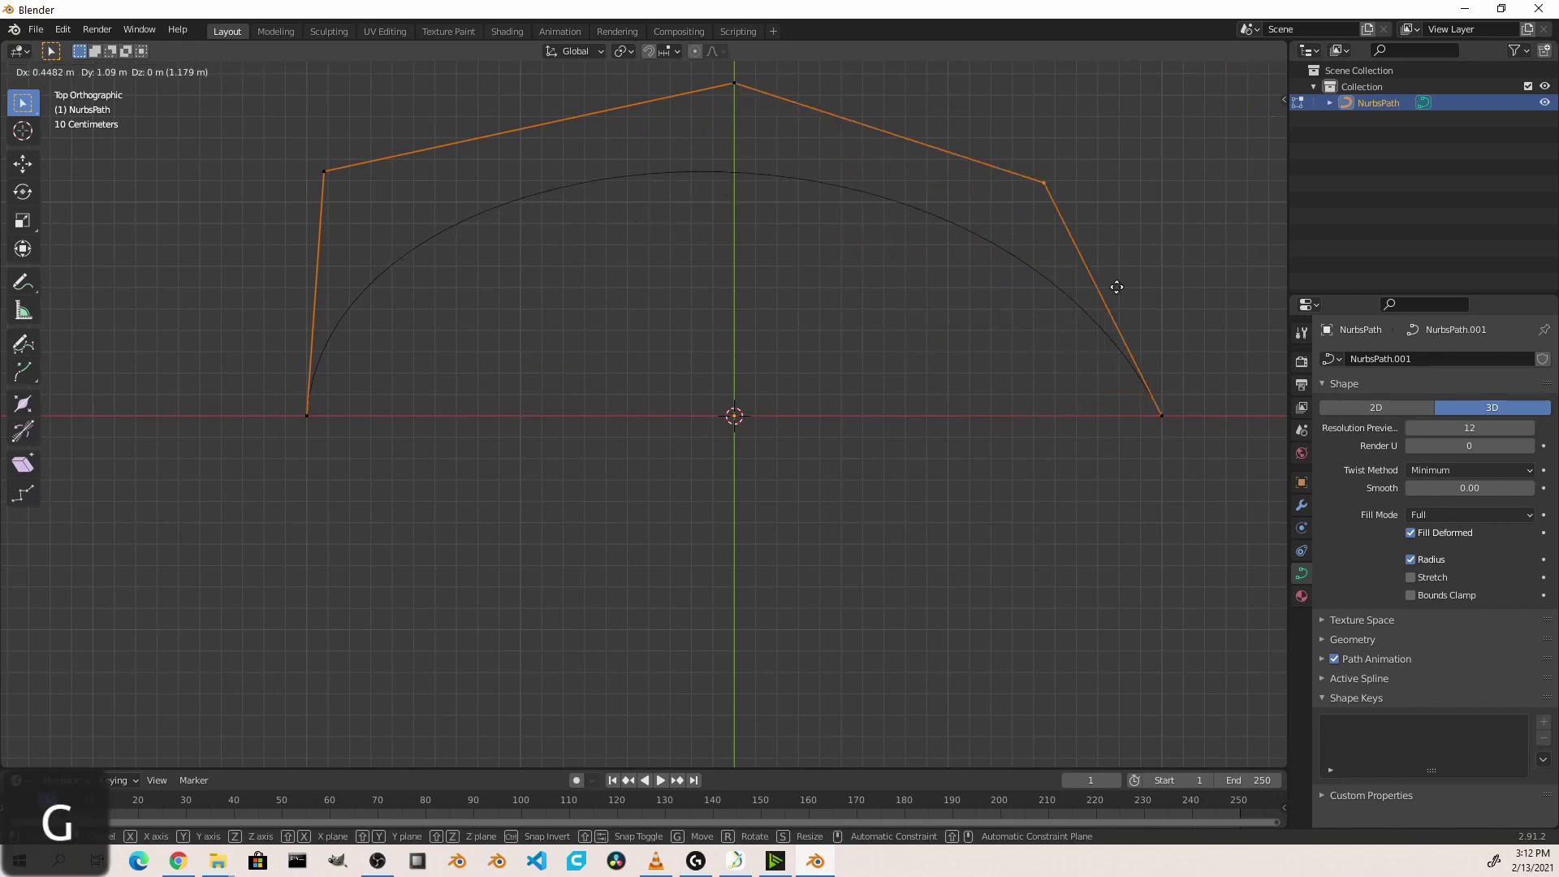
{"action": "left_click", "coordinate": [1151, 259]}
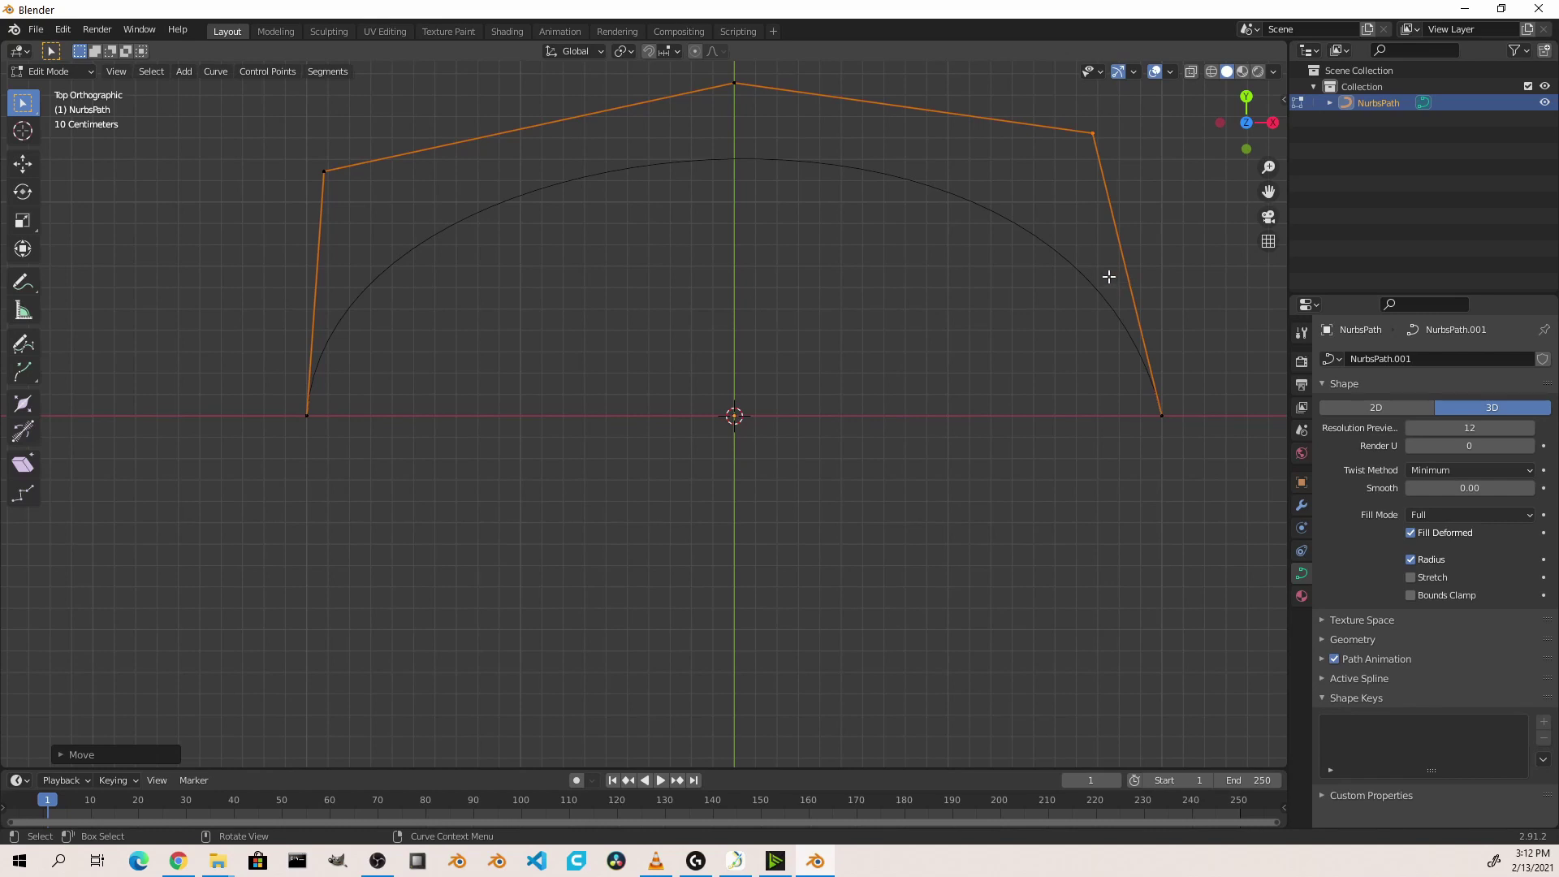
Move the path's middle control point down along the Y axis to well below the X axis and return to Object Mode
{"action": "left_click_drag", "start_coordinate": [694, 66], "coordinate": [810, 132]}
{"action": "key", "text": "g"}
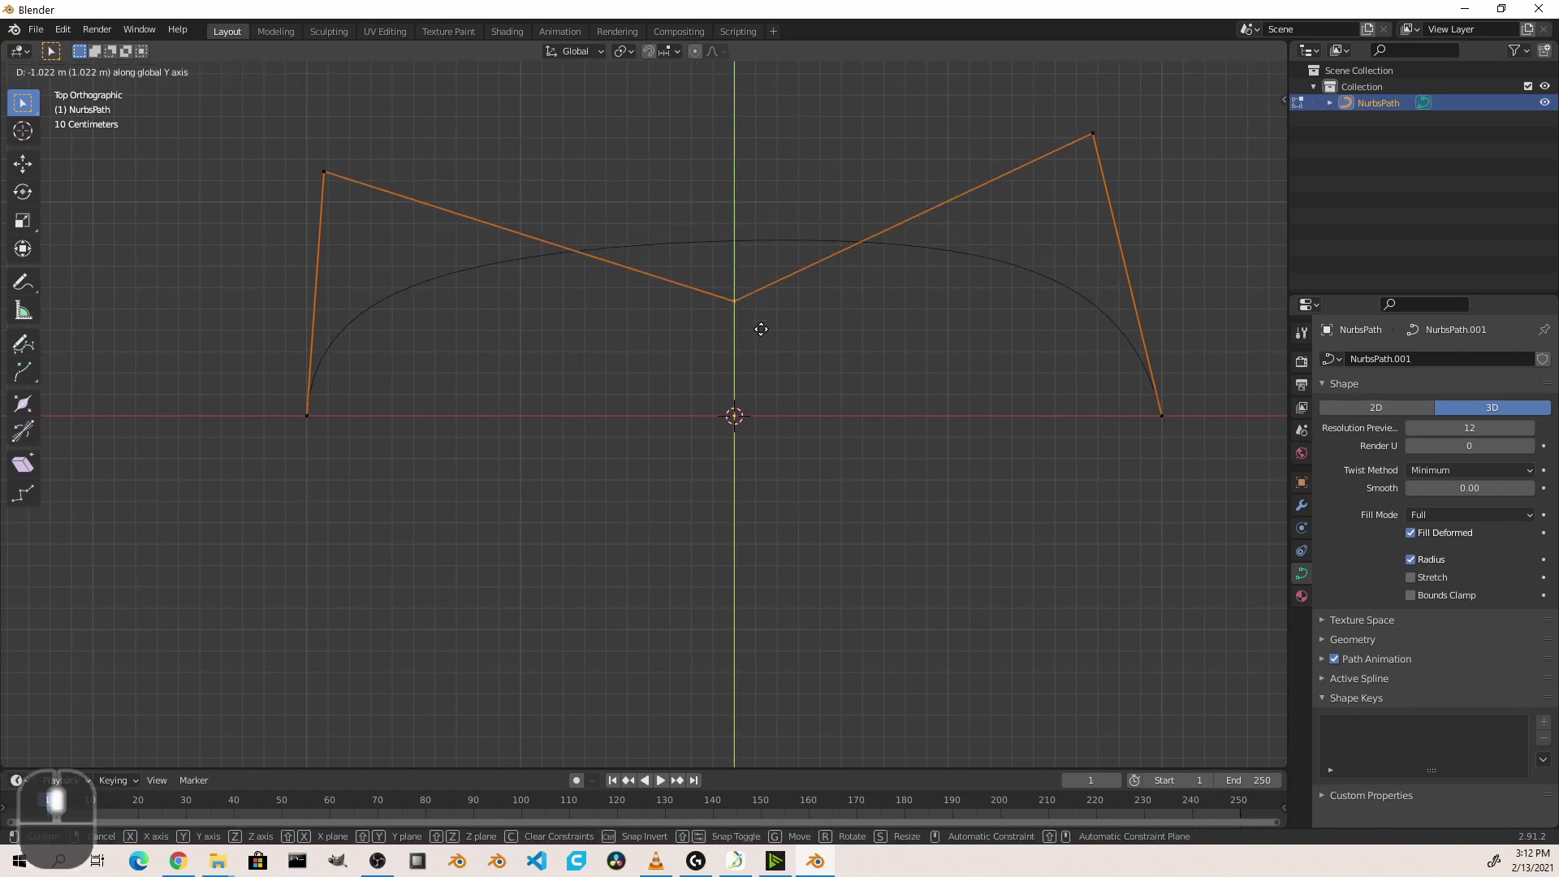
{"action": "left_click", "coordinate": [793, 720]}
{"action": "key", "text": "Tab"}
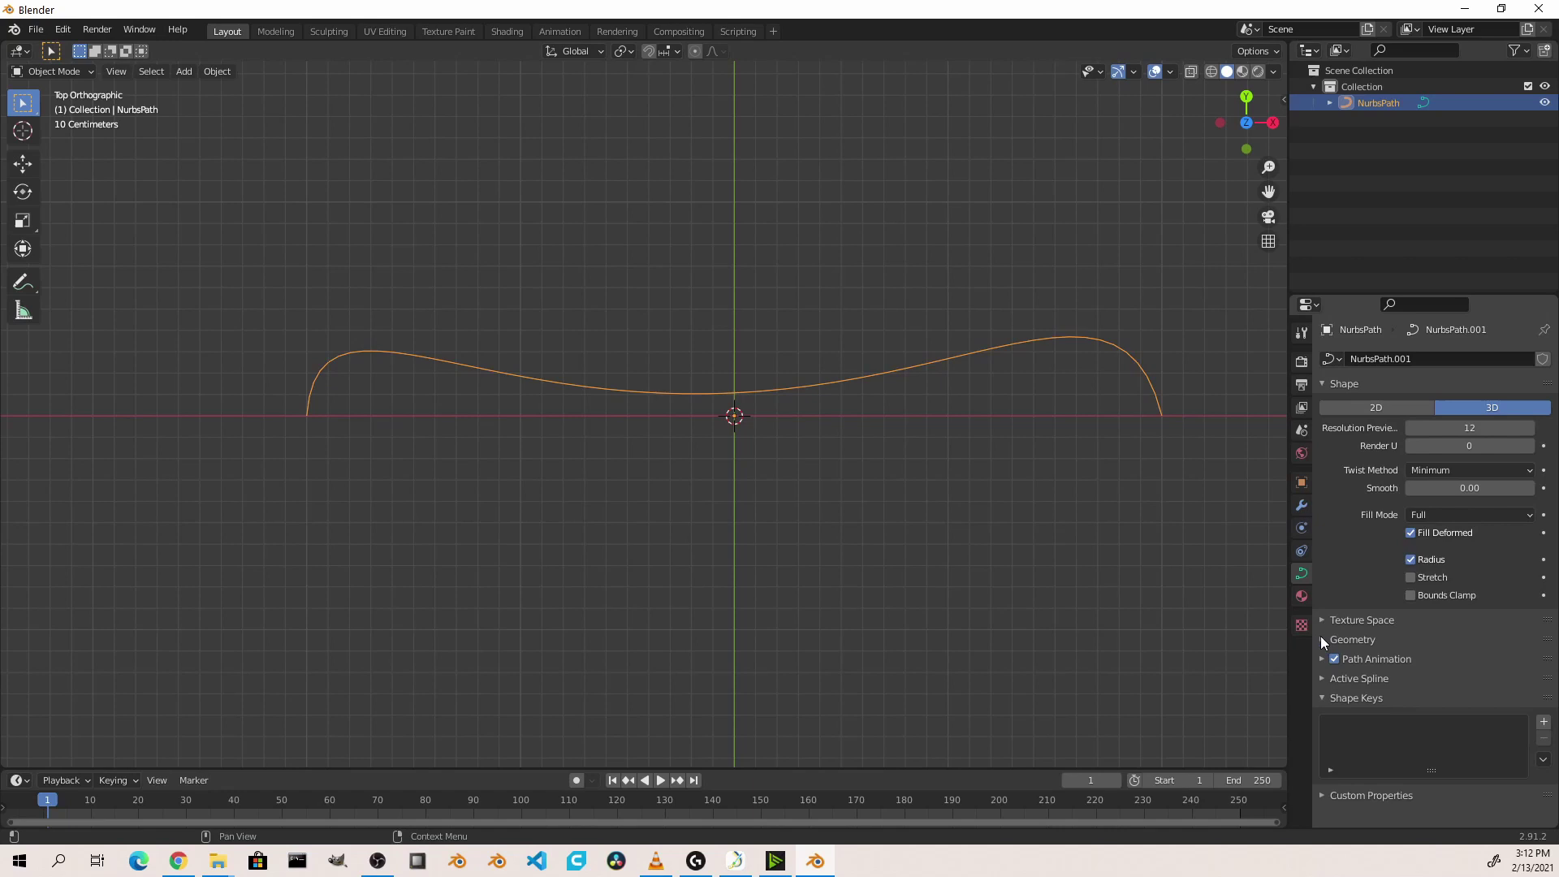
Turn the path into a tube with a round bevel depth of 0.04 m and filled caps
{"action": "left_click", "coordinate": [1322, 637]}
{"action": "scroll", "coordinate": [1348, 601], "scroll_direction": "down", "scroll_amount": 5}
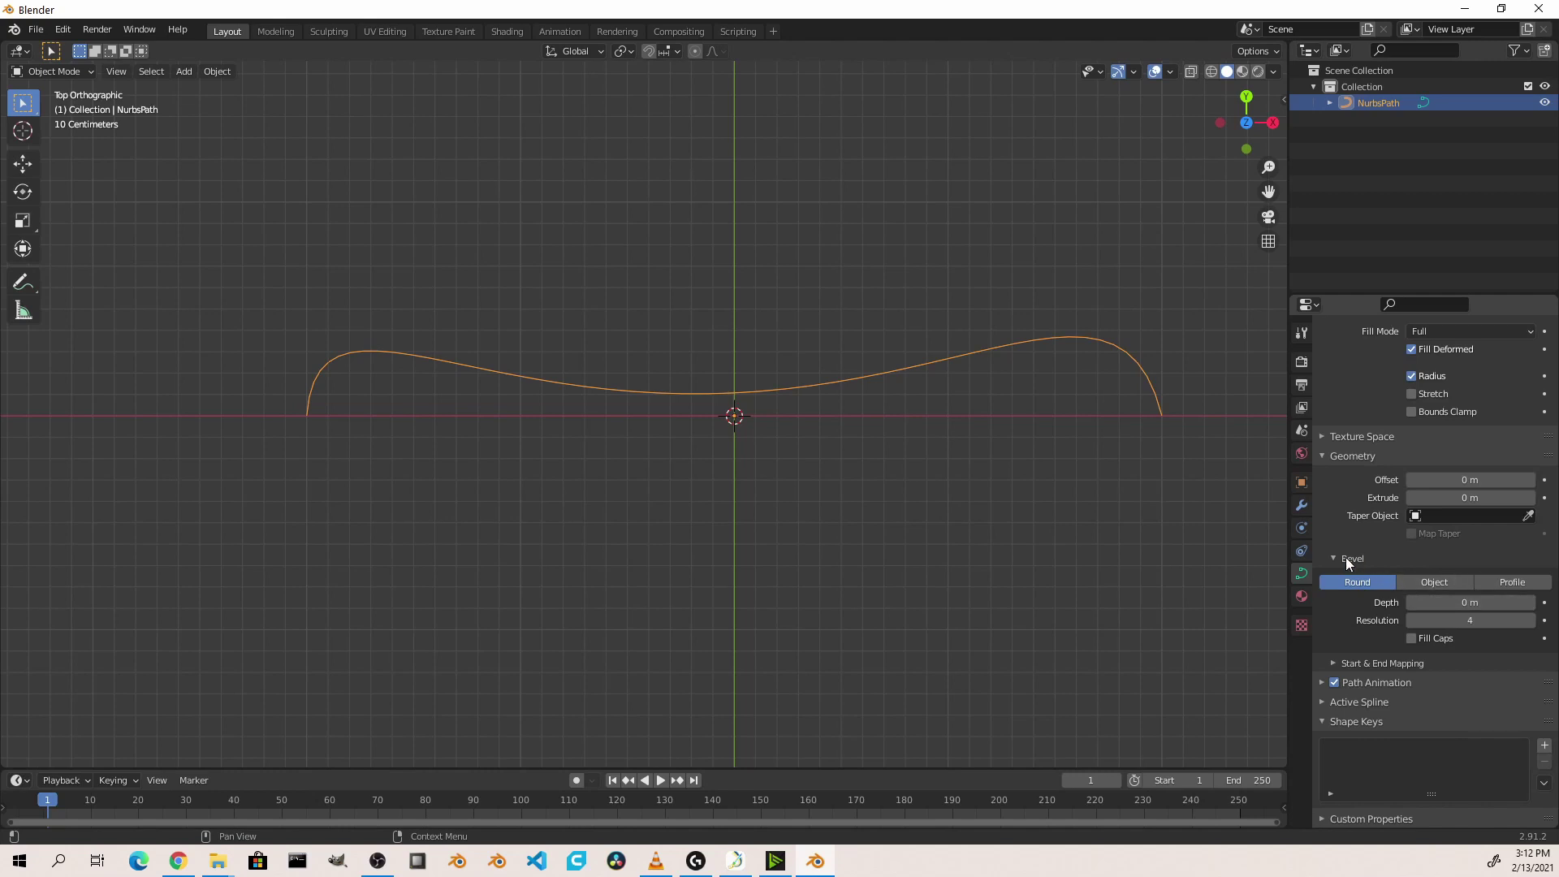
{"action": "mouse_move", "coordinate": [1469, 605]}
{"action": "left_mouse_down"}
{"action": "mouse_move", "coordinate": [1486, 602]}
{"action": "mouse_move", "coordinate": [1445, 590]}
{"action": "left_mouse_up"}
{"action": "middle_click_drag", "start_coordinate": [1096, 471], "coordinate": [860, 369]}
{"action": "left_click", "coordinate": [1412, 638]}
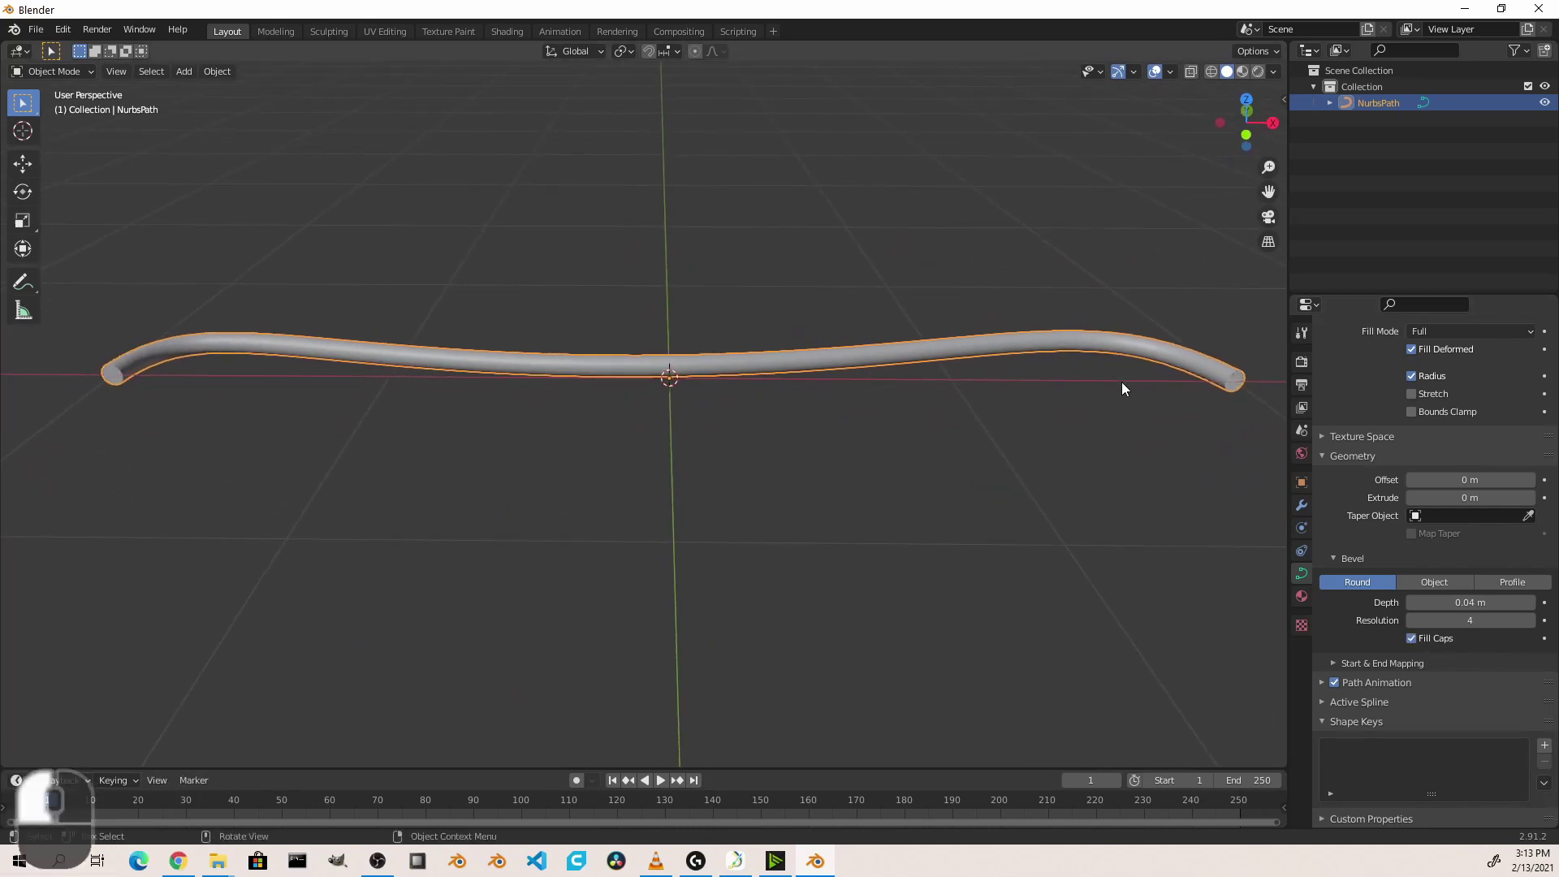
{"action": "middle_click_drag", "start_coordinate": [1122, 388], "coordinate": [766, 368]}
In Edit Mode from the top view, move the tube's middle control point up along the Y axis to form a high arch
{"action": "key", "text": "KP_7"}
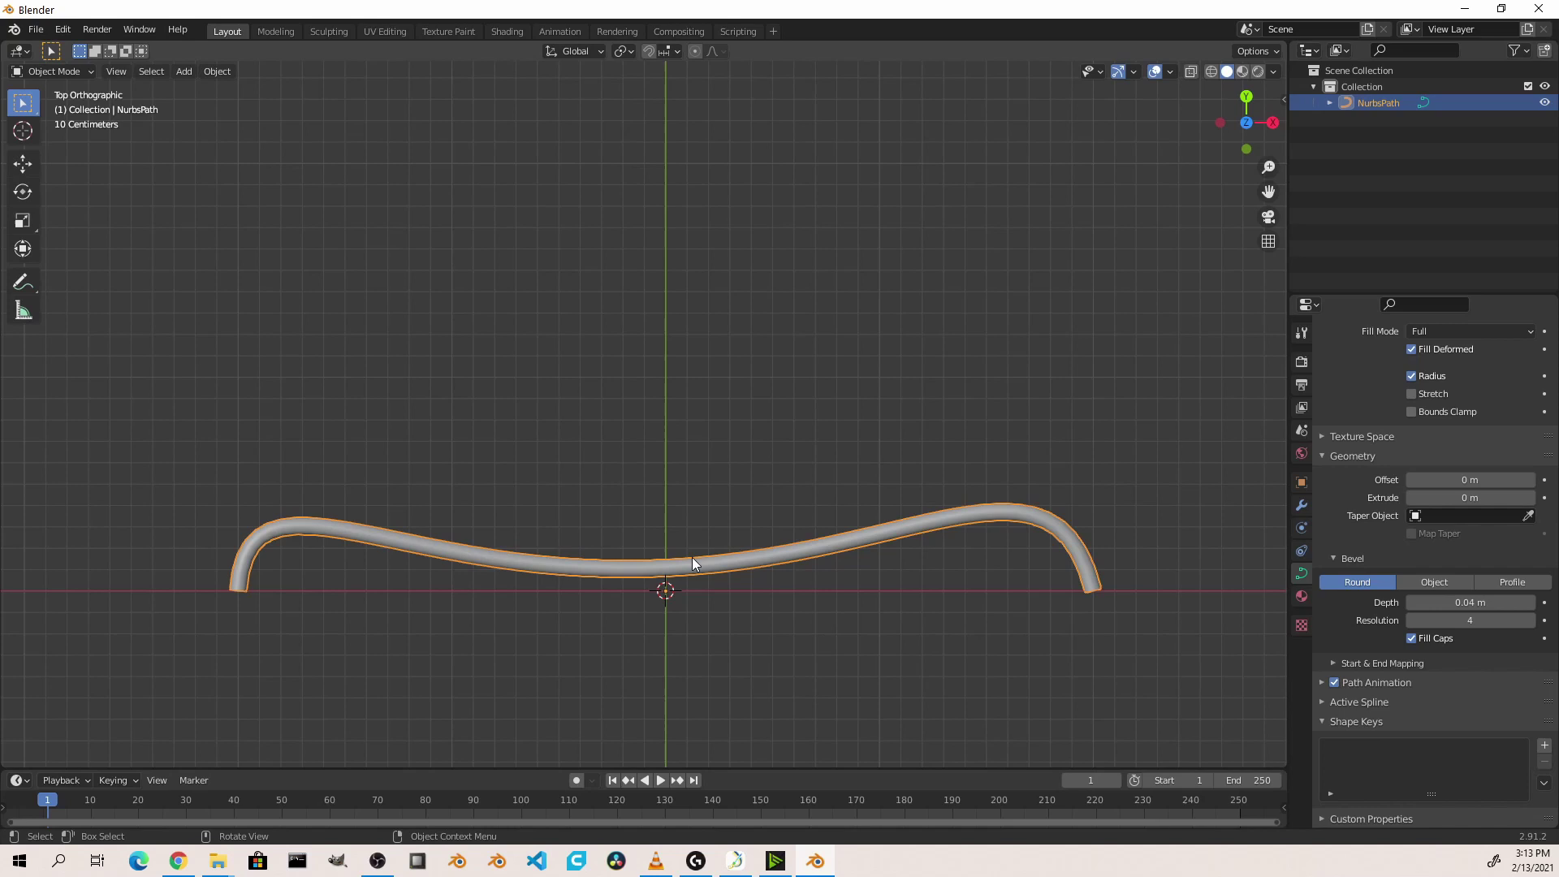
{"action": "key", "text": "Tab"}
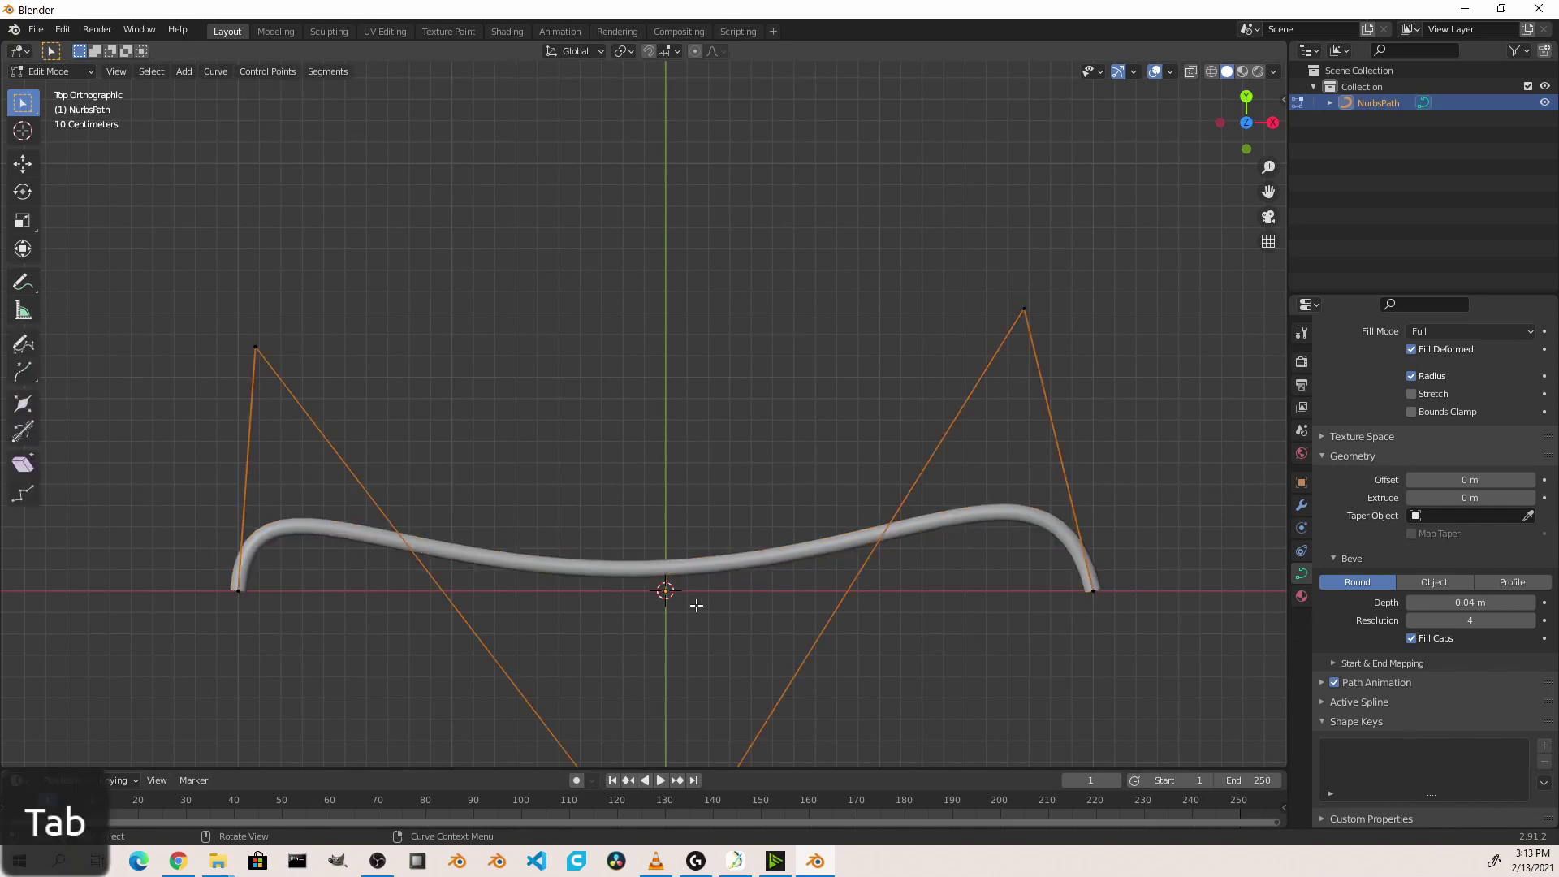
{"action": "scroll", "coordinate": [674, 666], "scroll_direction": "down", "scroll_amount": 3}
{"action": "key", "text": "g"}
{"action": "key", "text": "y"}
{"action": "left_click_drag", "start_coordinate": [711, 356], "coordinate": [717, 178]}
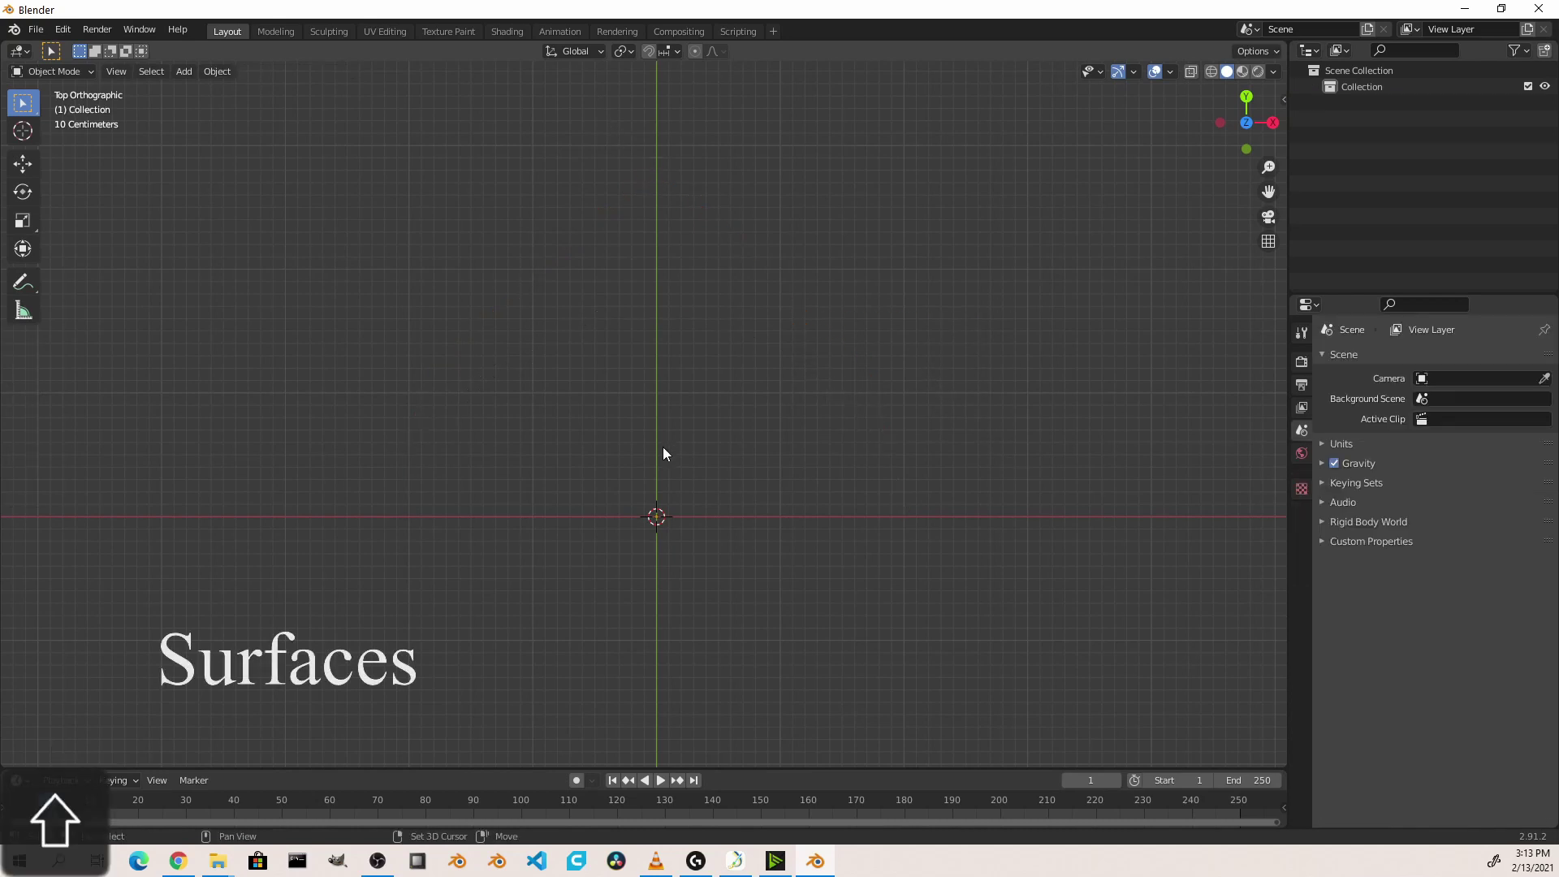
Add a NURBS surface patch to the empty scene and enter Edit Mode
{"action": "key", "text": "shift+a"}
{"action": "mouse_move", "coordinate": [645, 466]}
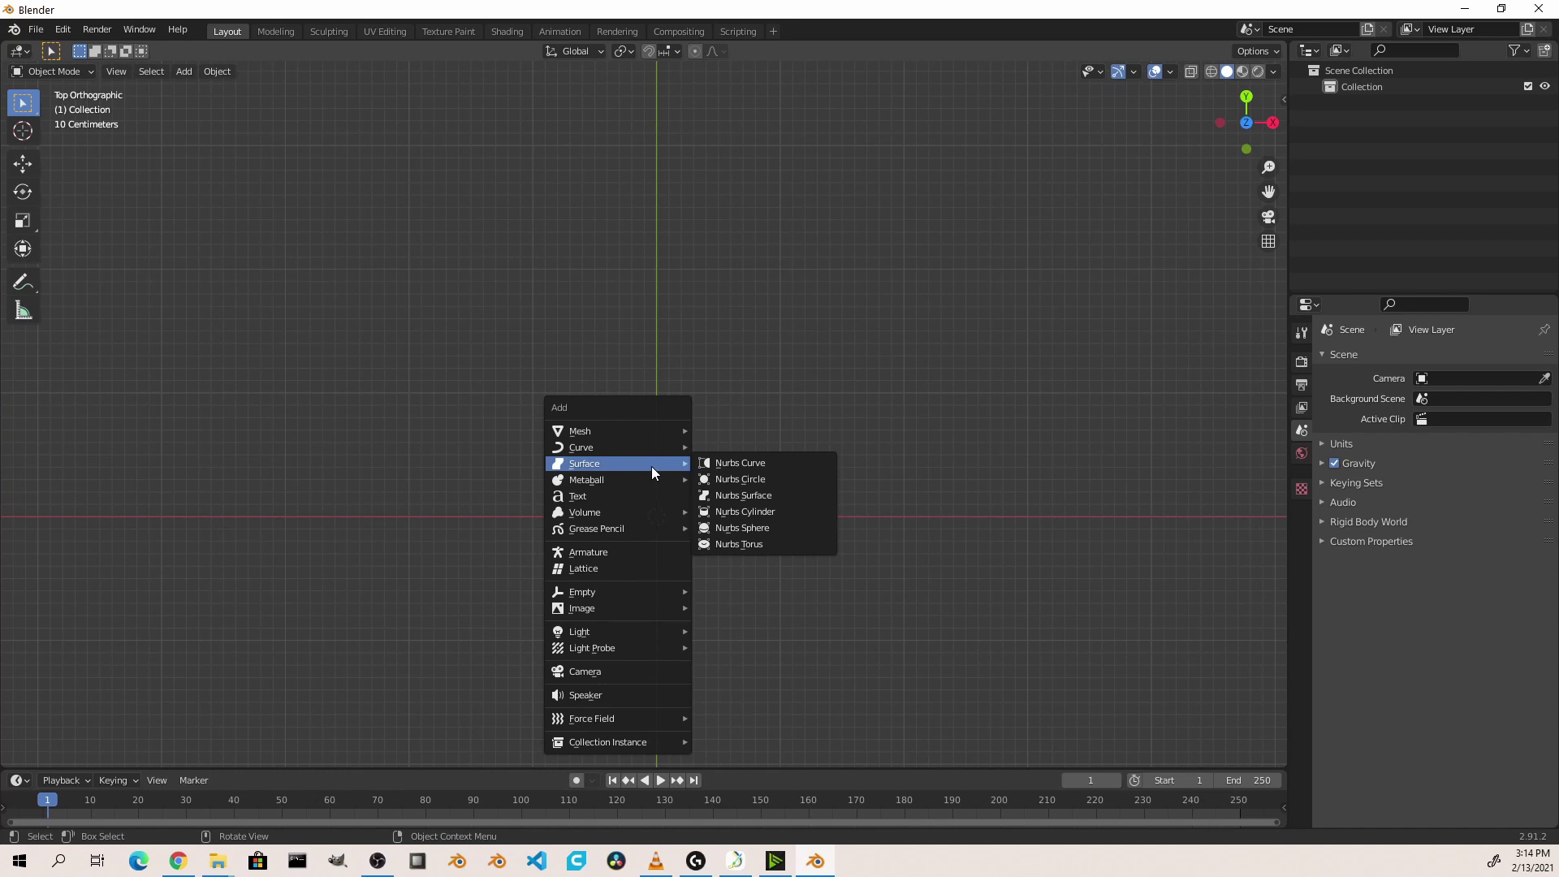
{"action": "left_click", "coordinate": [774, 495]}
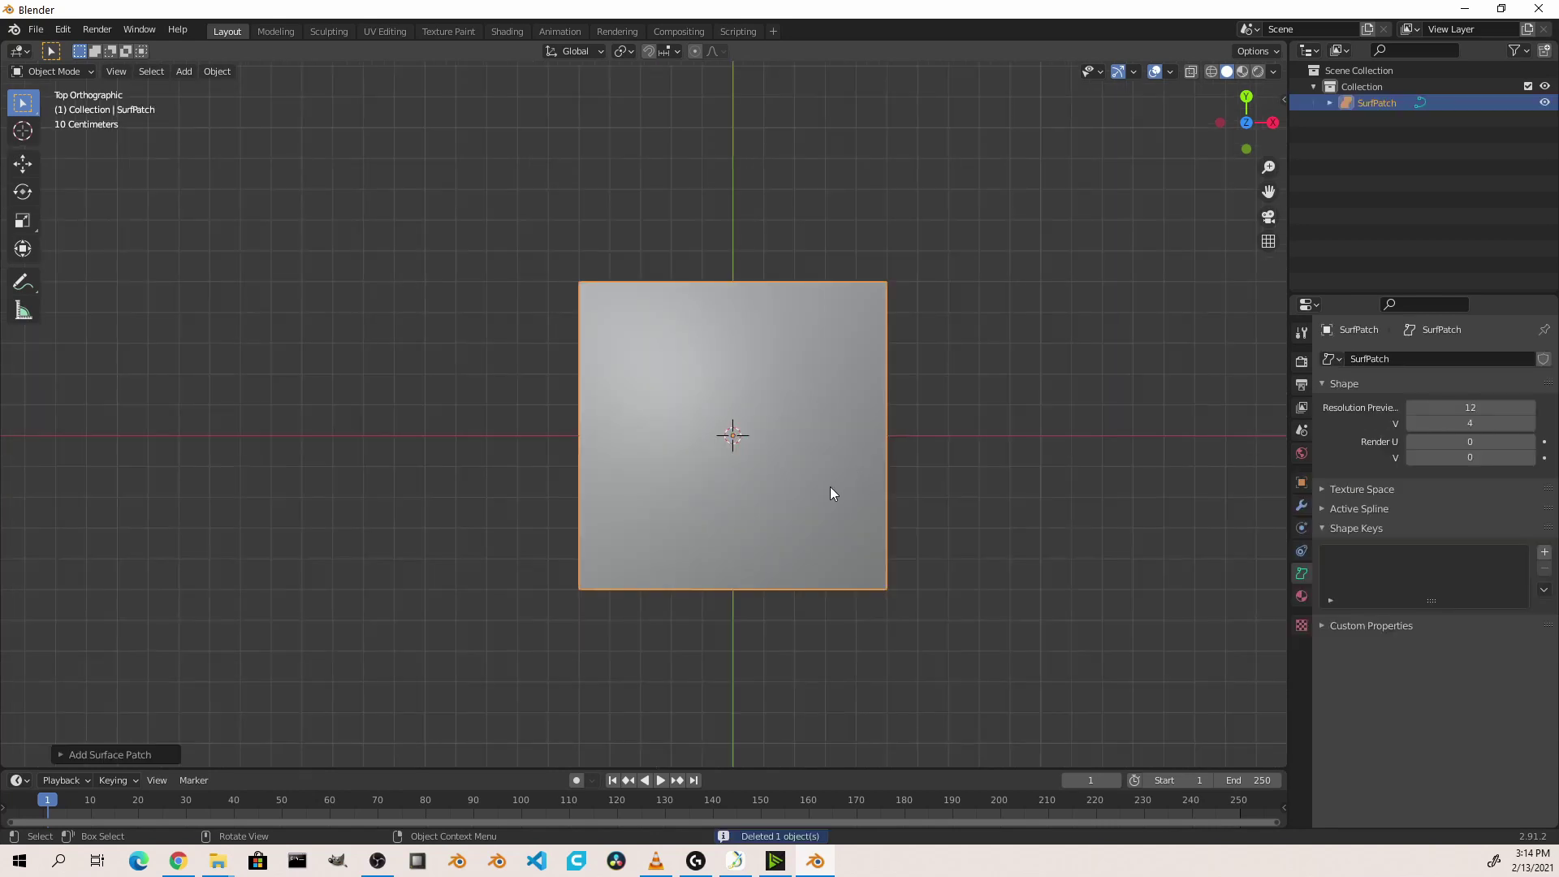
{"action": "mouse_move", "coordinate": [830, 486]}
{"action": "middle_mouse_down"}
{"action": "mouse_move", "coordinate": [864, 592]}
{"action": "mouse_move", "coordinate": [841, 519]}
{"action": "mouse_move", "coordinate": [825, 186]}
{"action": "mouse_move", "coordinate": [830, 475]}
{"action": "middle_mouse_up"}
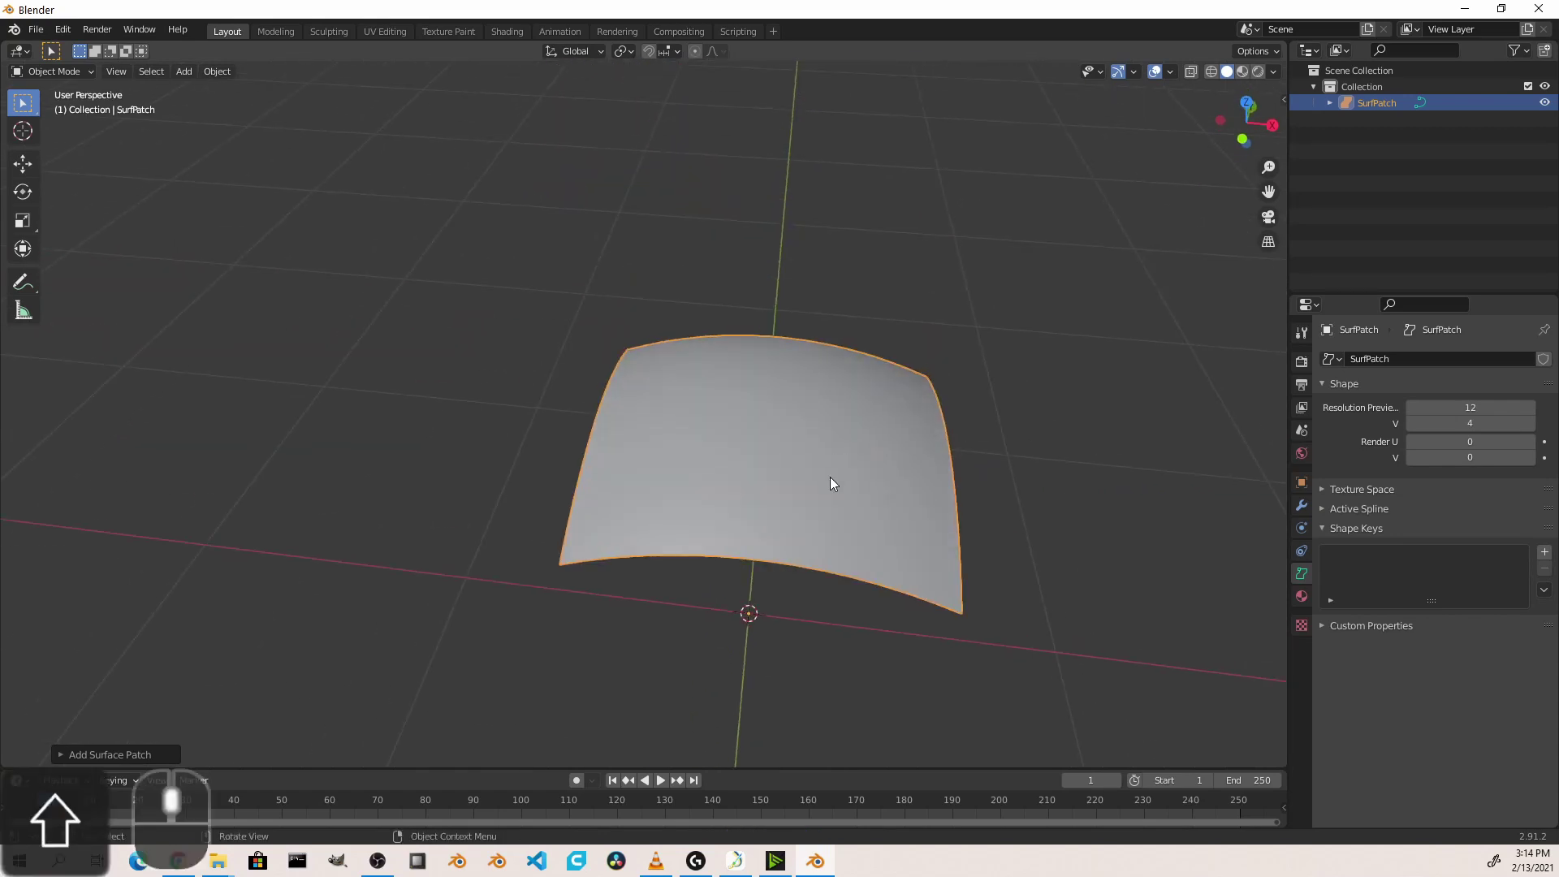
{"action": "key", "text": "Tab"}
{"action": "scroll", "coordinate": [805, 467], "scroll_direction": "down", "scroll_amount": 3}
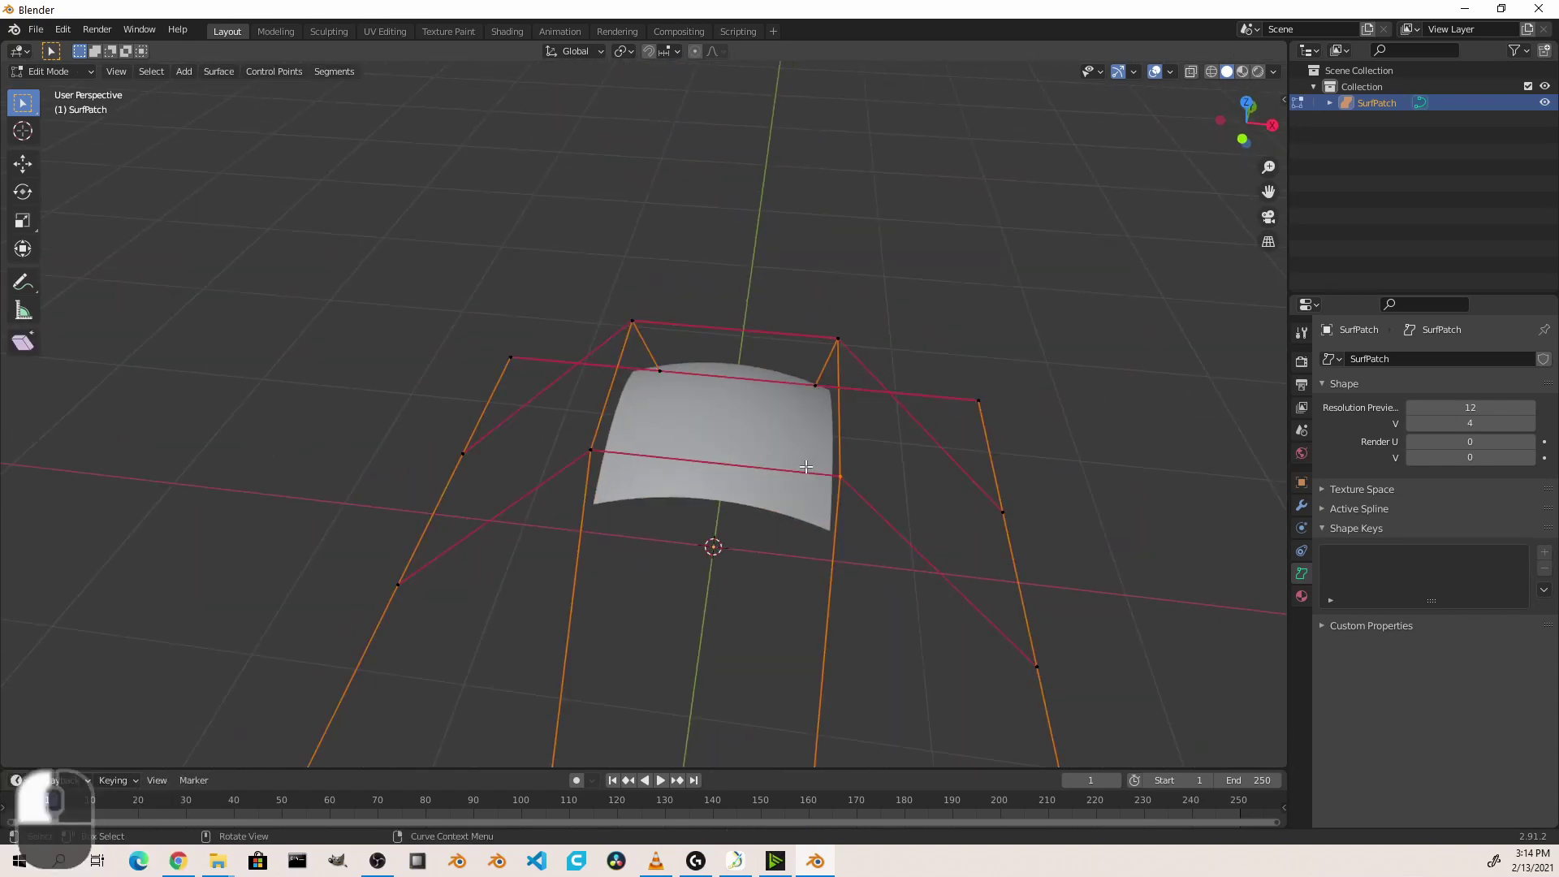
Select and move control points of the NURBS surface patch to reshape it
{"action": "key", "text": "g"}
{"action": "left_click", "coordinate": [803, 612]}
{"action": "middle_click_drag", "start_coordinate": [804, 612], "coordinate": [842, 371]}
{"action": "key", "text": "g"}
{"action": "left_click", "coordinate": [947, 203]}
{"action": "key", "text": "g"}
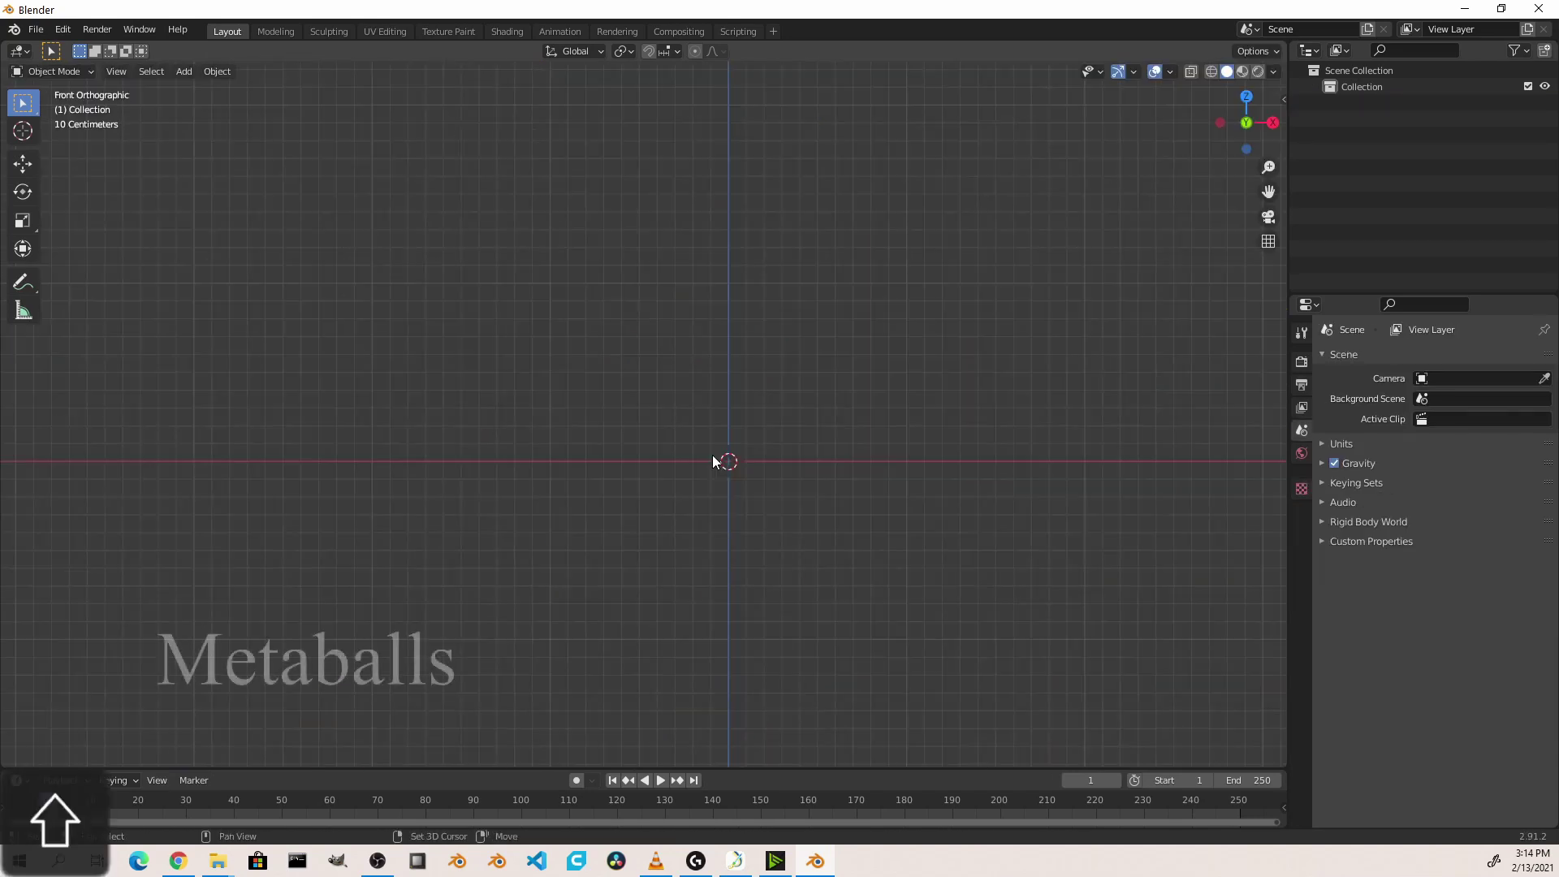
Add a ball metaball to the empty scene
{"action": "key", "text": "shift+a"}
{"action": "mouse_move", "coordinate": [713, 454]}
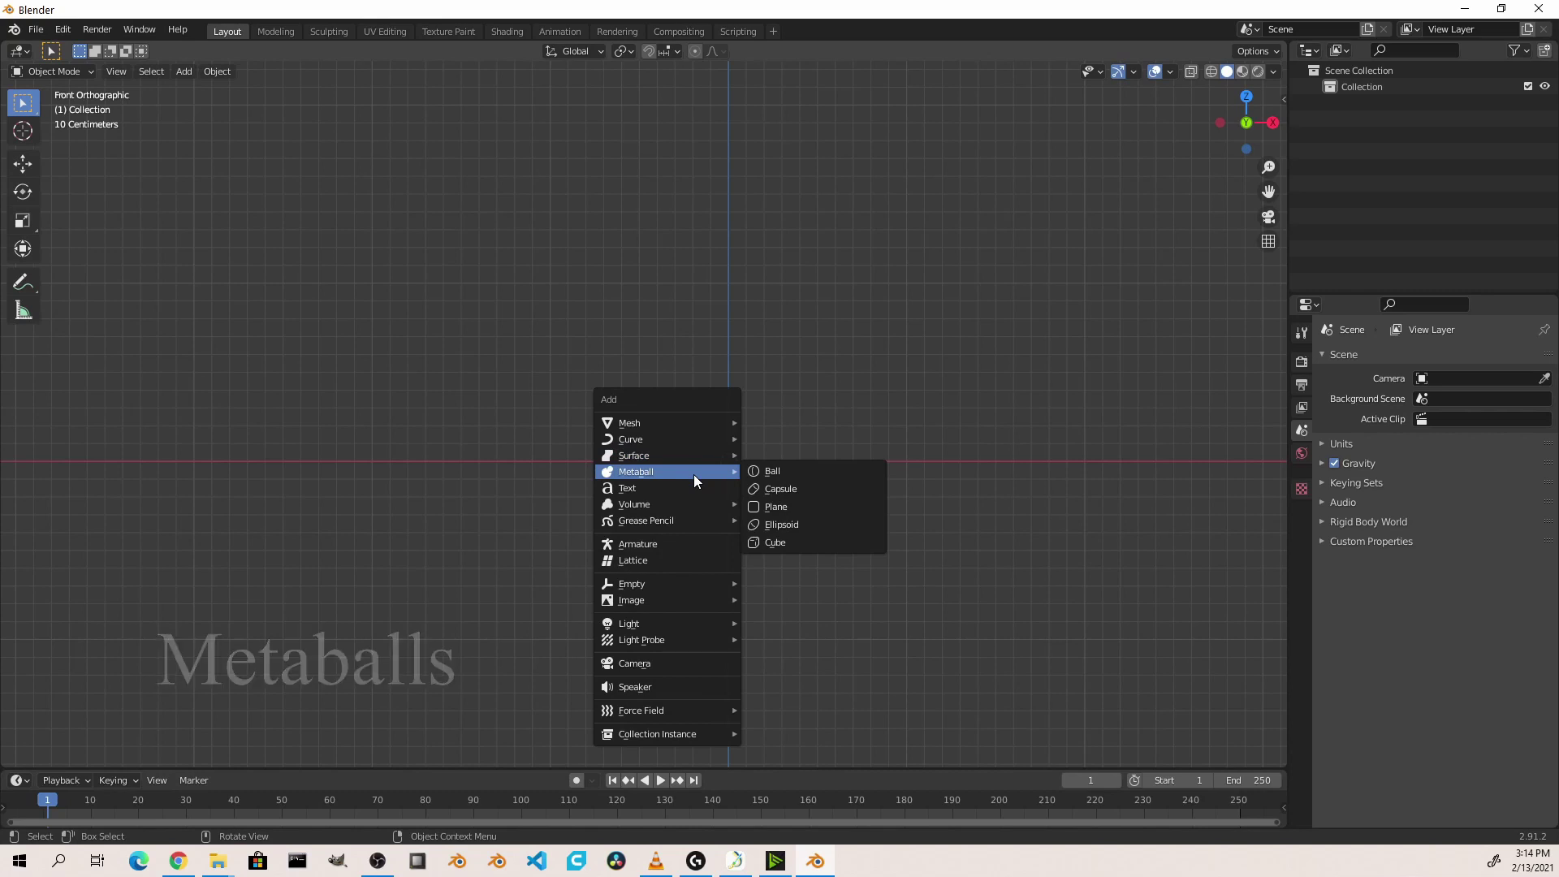
{"action": "left_click", "coordinate": [788, 471]}
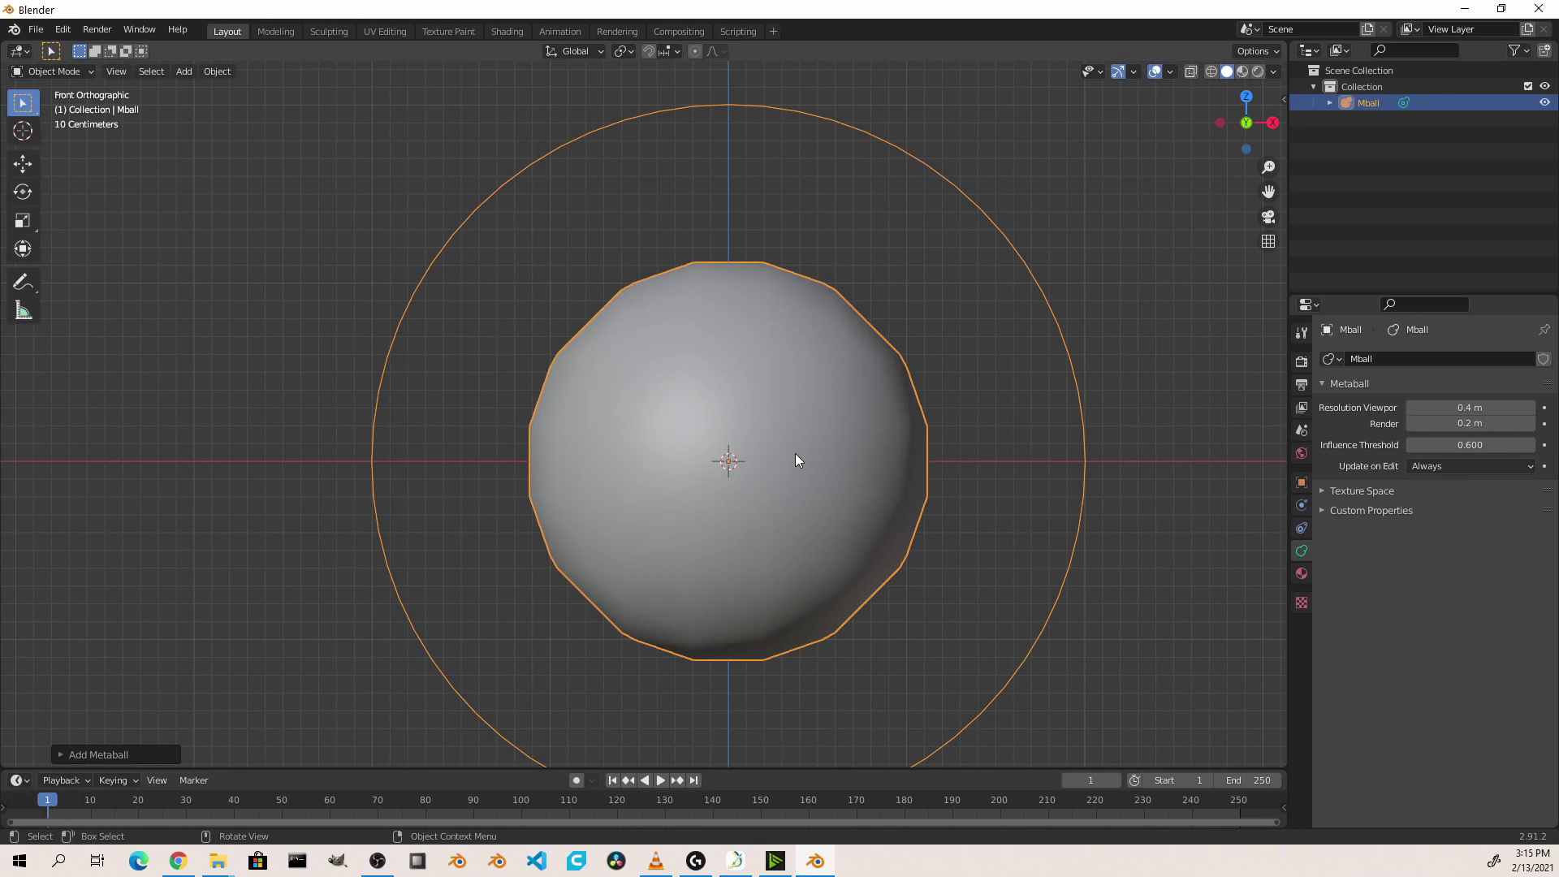
Duplicate the metaball about 1.9 m to the right and 0.5 m up, and duplicate that copy directly above so all three merge
{"action": "key", "text": "shift+d"}
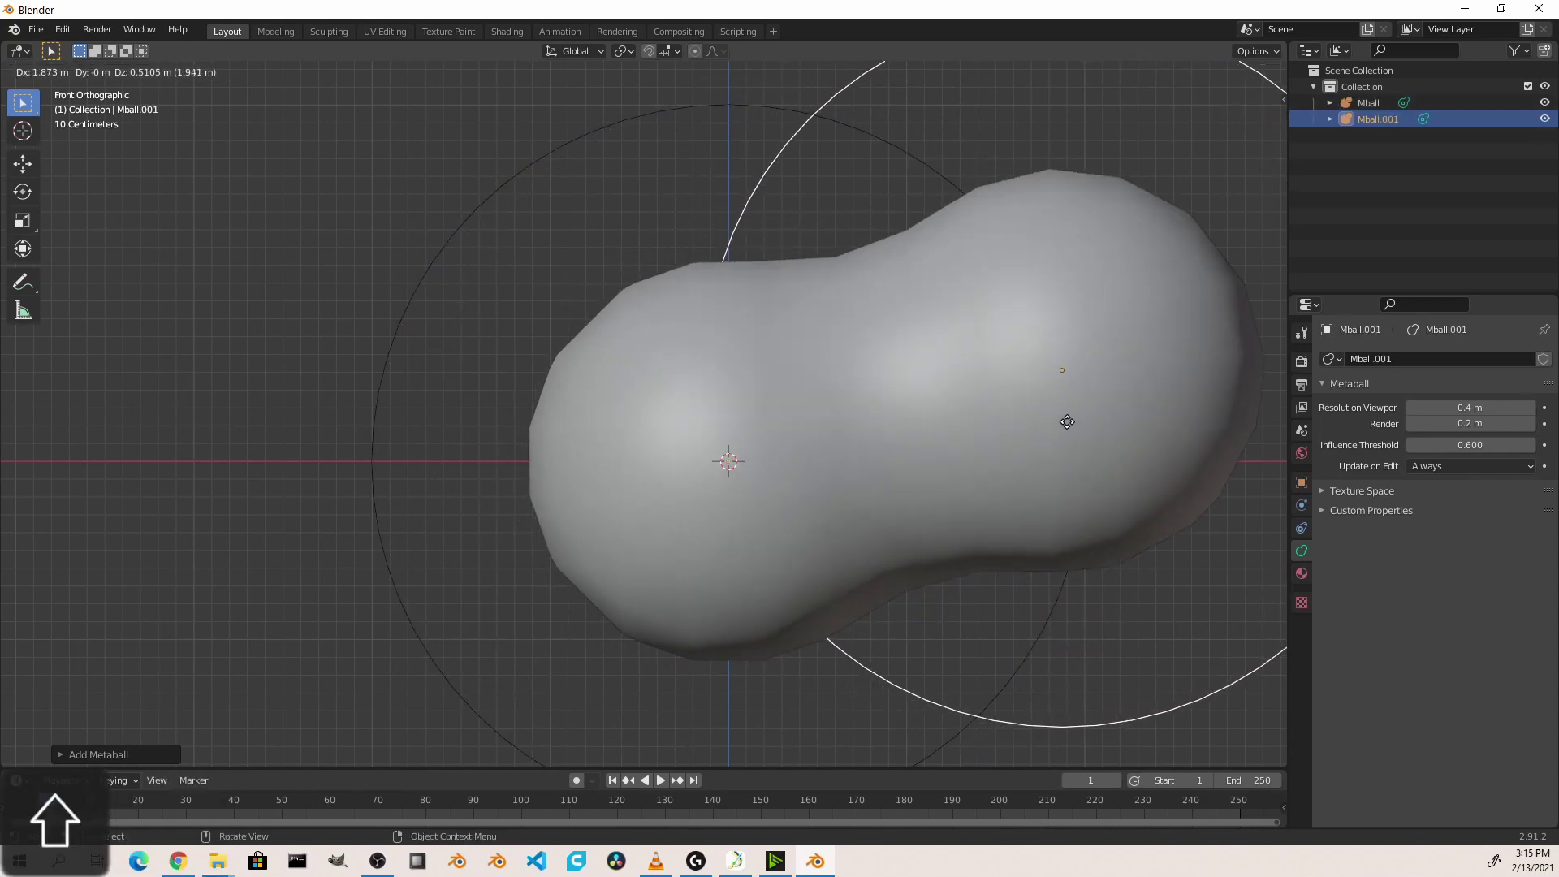
{"action": "left_click", "coordinate": [1059, 427]}
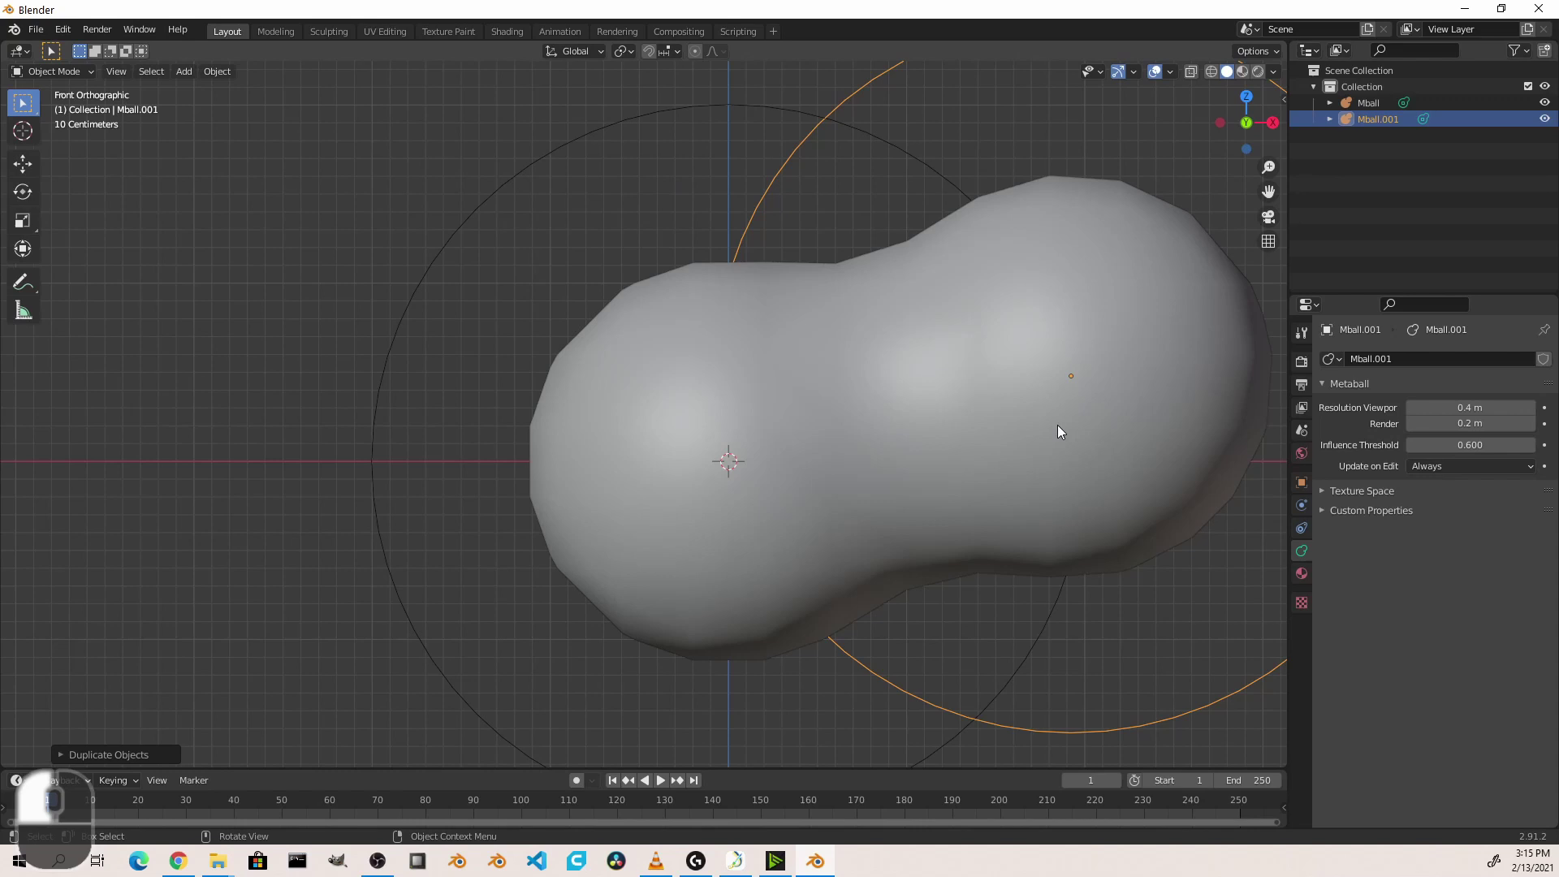
{"action": "scroll", "coordinate": [1057, 425], "scroll_direction": "down", "scroll_amount": 2}
{"action": "middle_click_drag", "start_coordinate": [1006, 364], "coordinate": [974, 508], "text": "shift"}
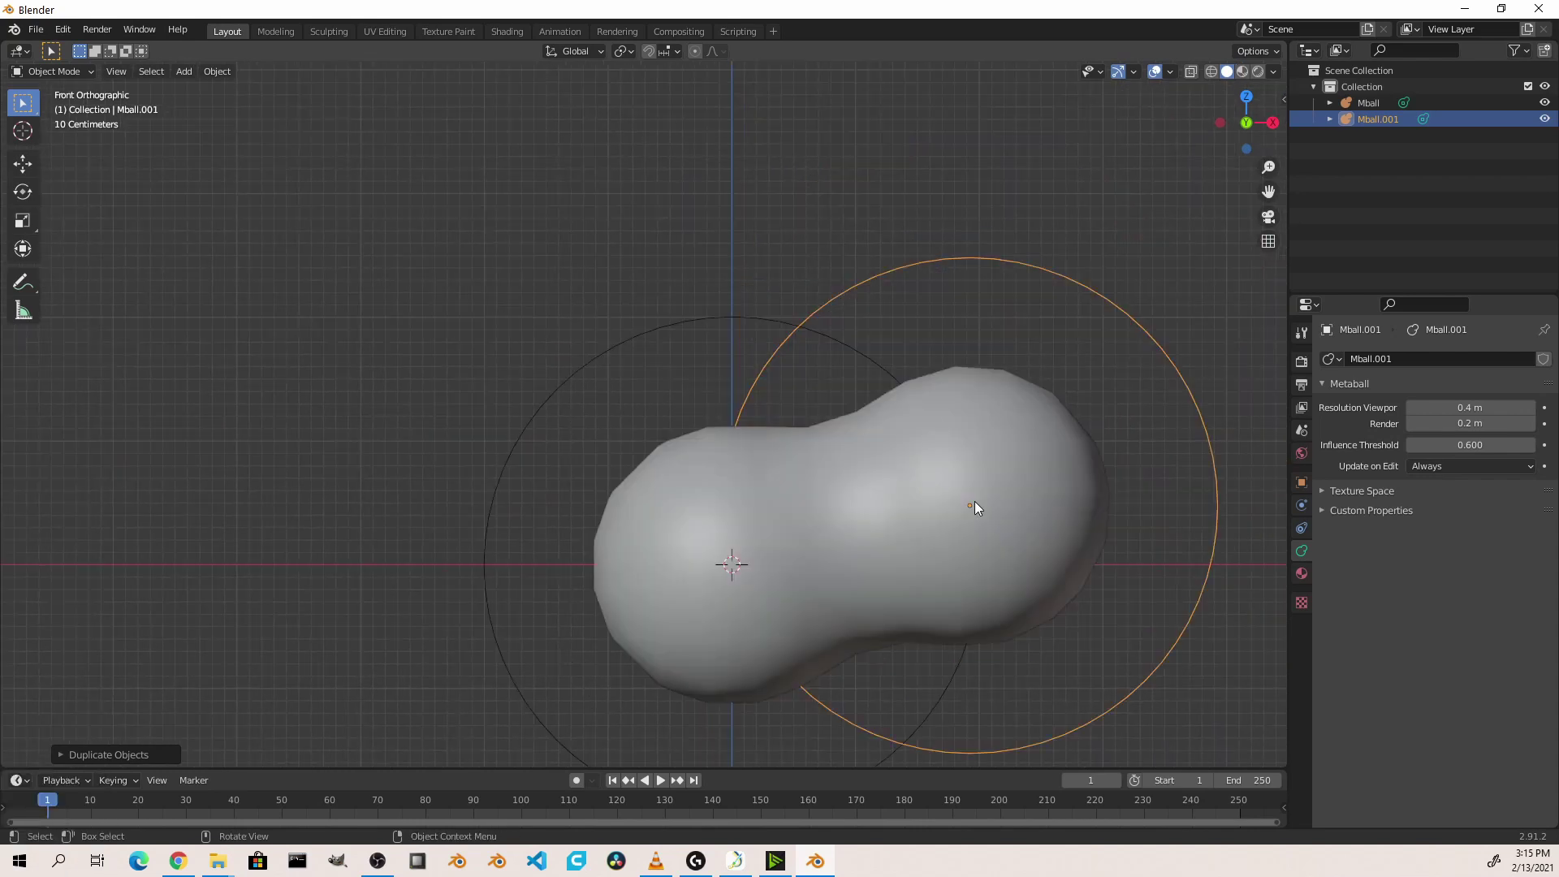
{"action": "key", "text": "shift+d"}
{"action": "left_click", "coordinate": [1016, 279]}
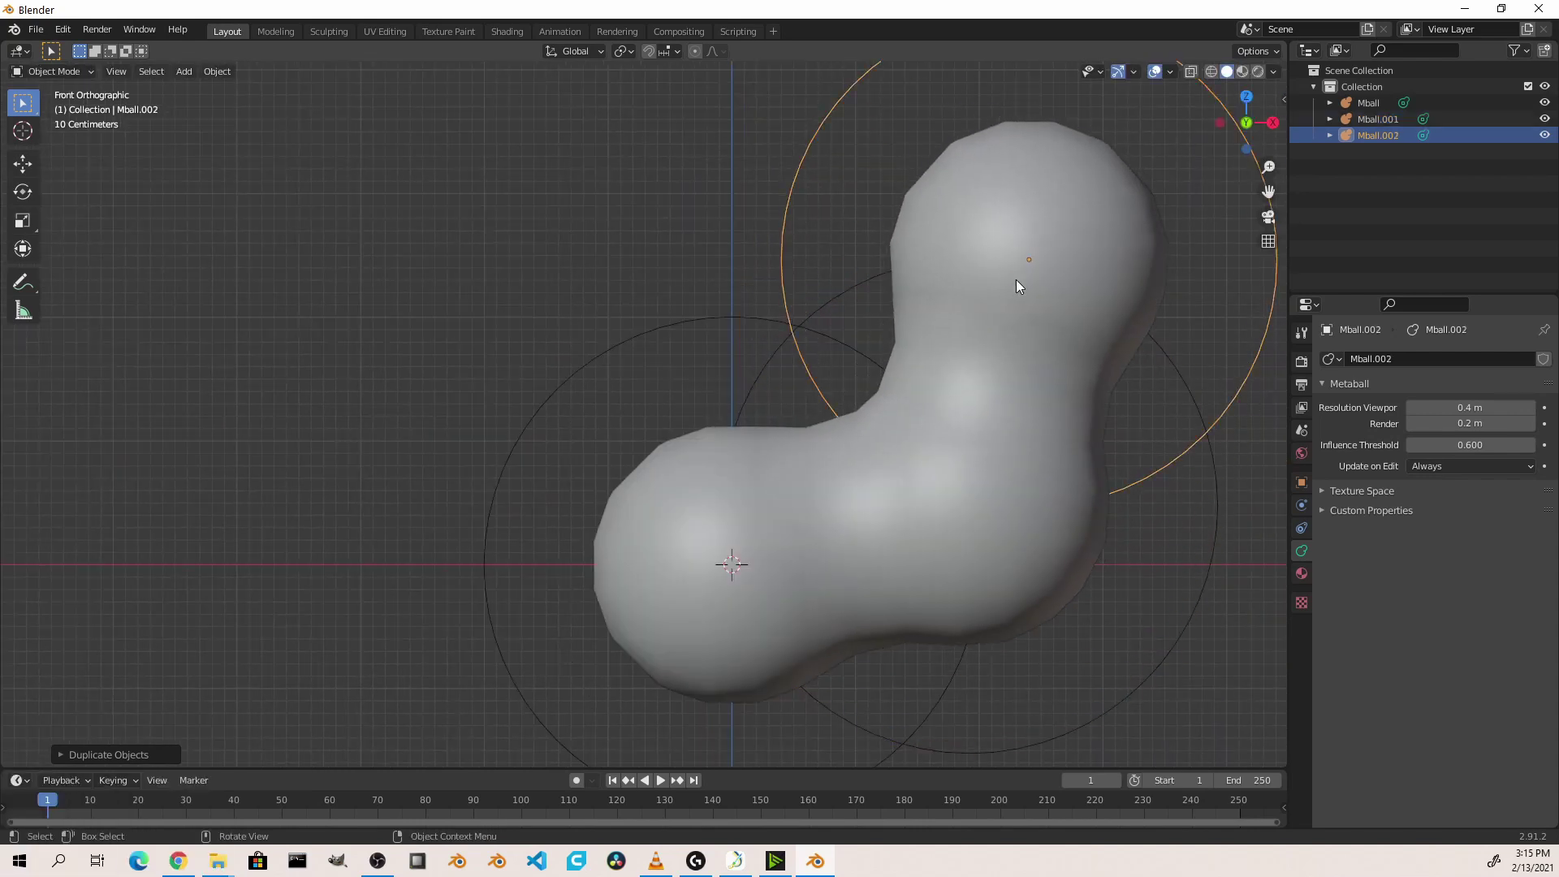
Enter Edit Mode on the uppermost metaball copy
{"action": "scroll", "coordinate": [1017, 285], "scroll_direction": "down", "scroll_amount": 2}
{"action": "key", "text": "Tab"}
{"action": "middle_click_drag", "start_coordinate": [926, 329], "coordinate": [892, 385]}
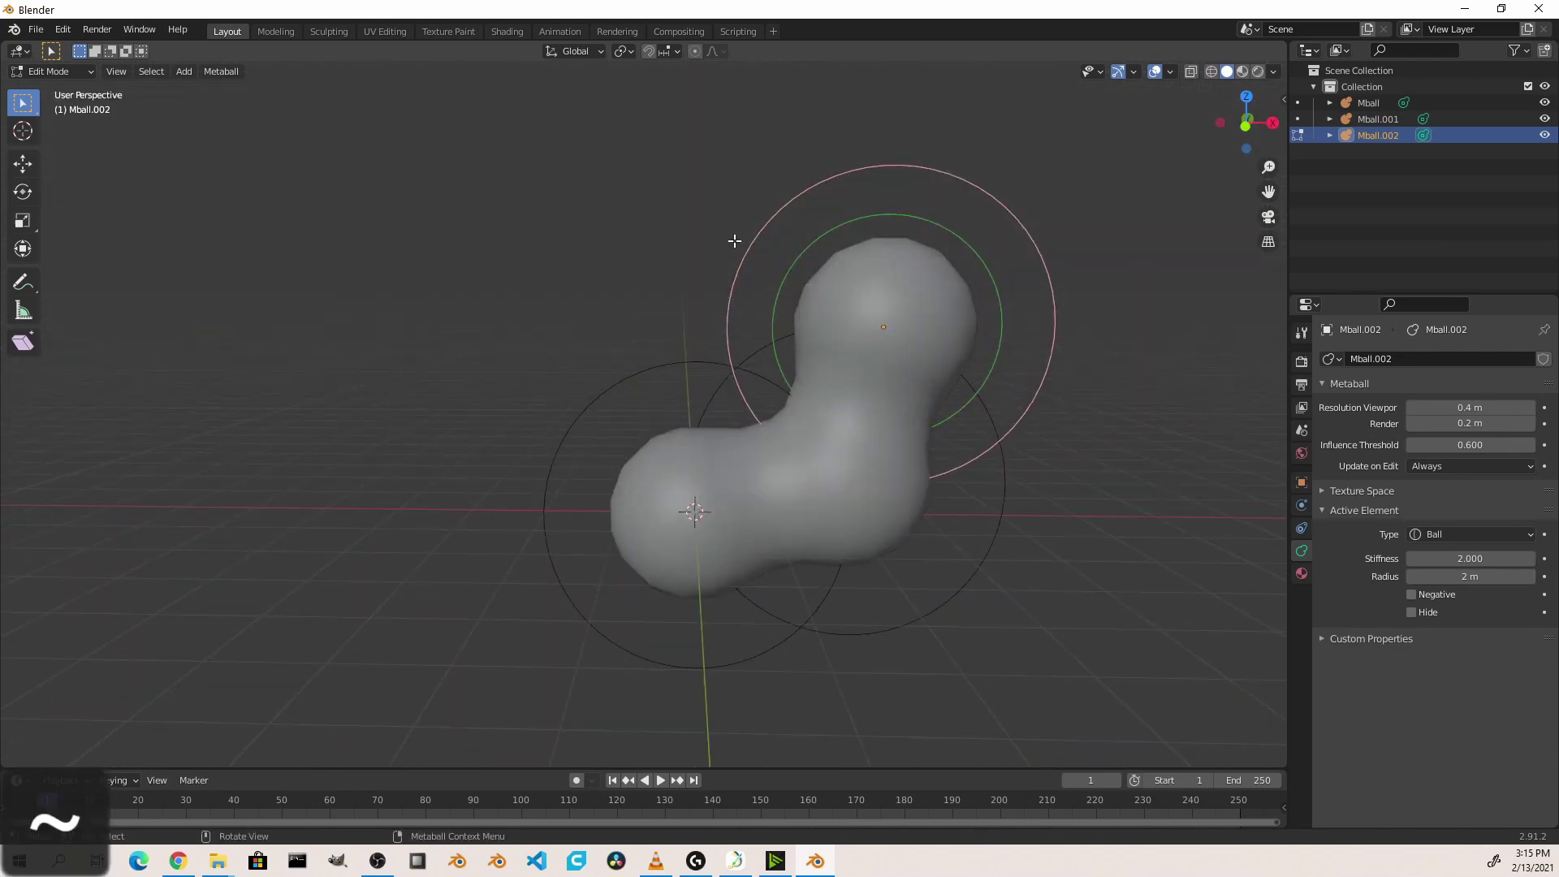
Add a text object at the origin of the scene
{"action": "key", "text": "shift+a"}
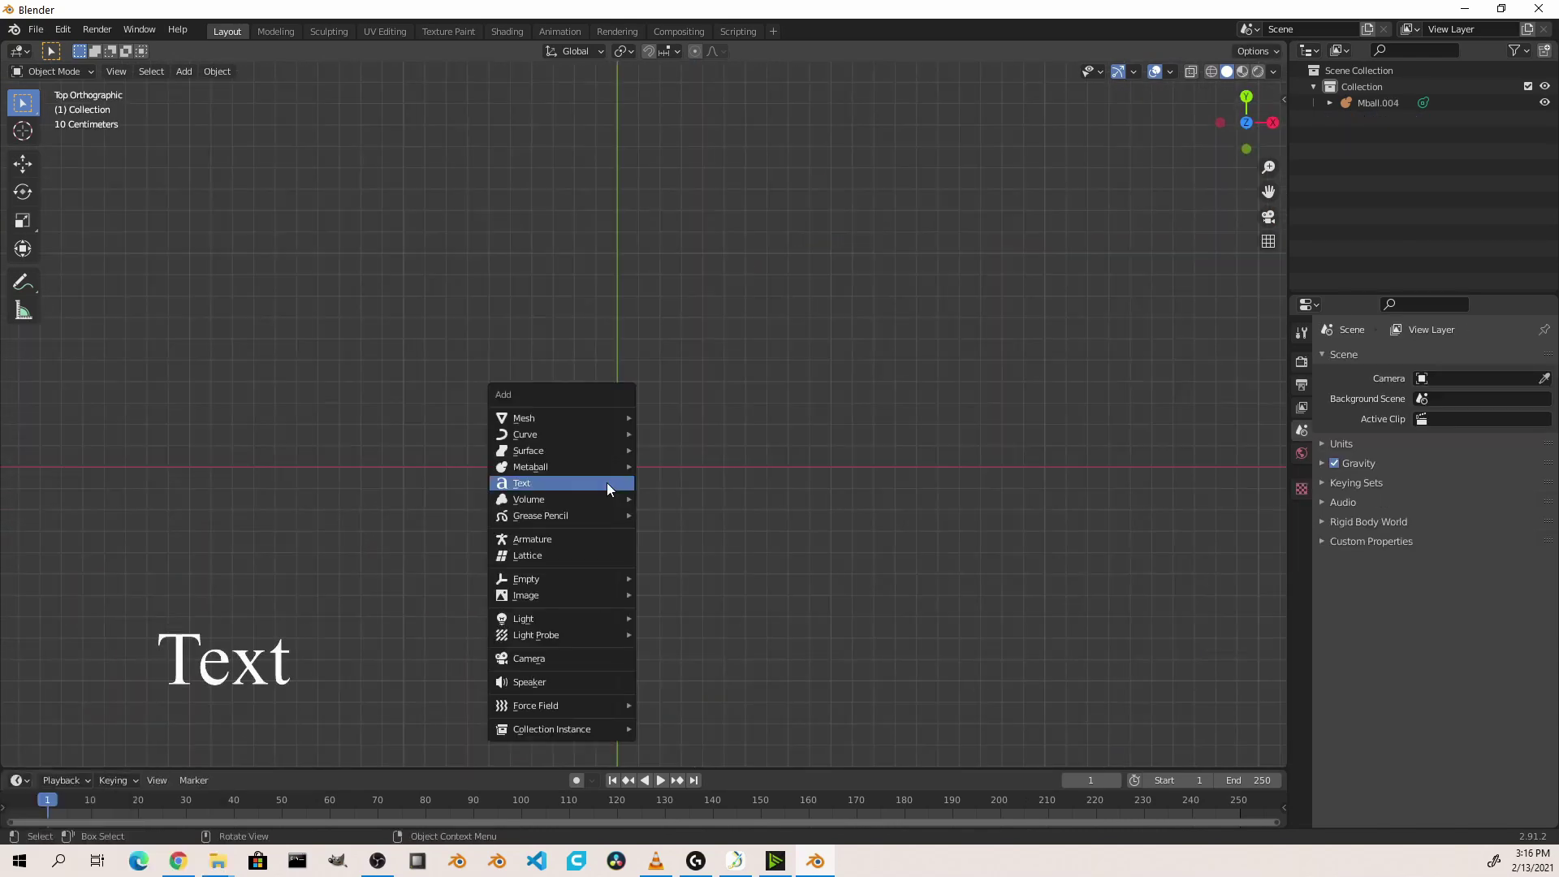
{"action": "left_click", "coordinate": [606, 482]}
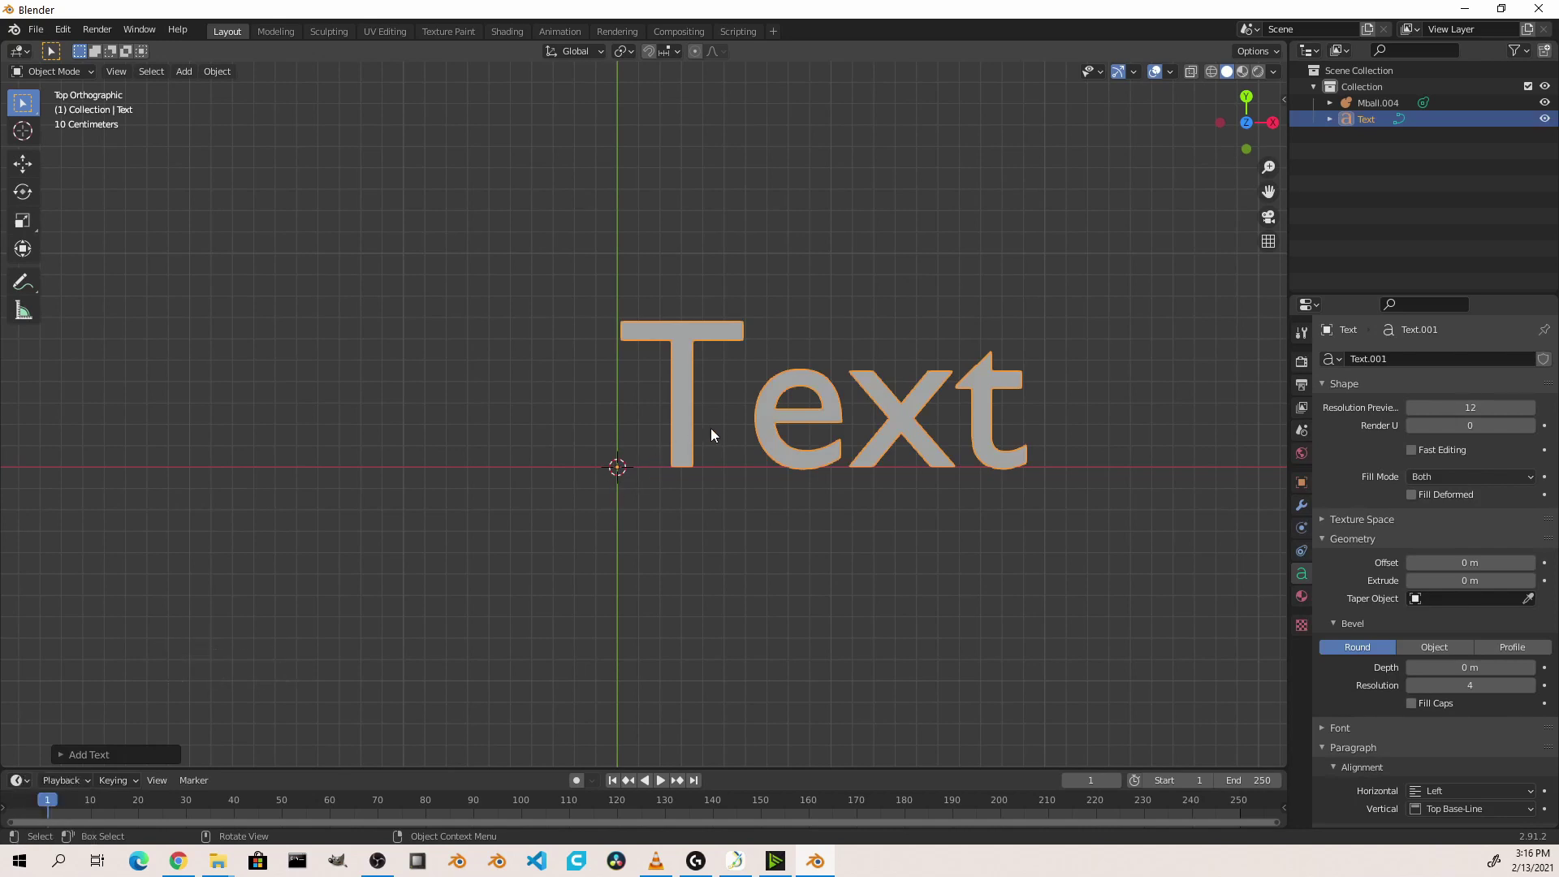
Replace the text object's content with "Our Text" in Edit Mode and return to Object Mode
{"action": "key", "text": "Tab"}
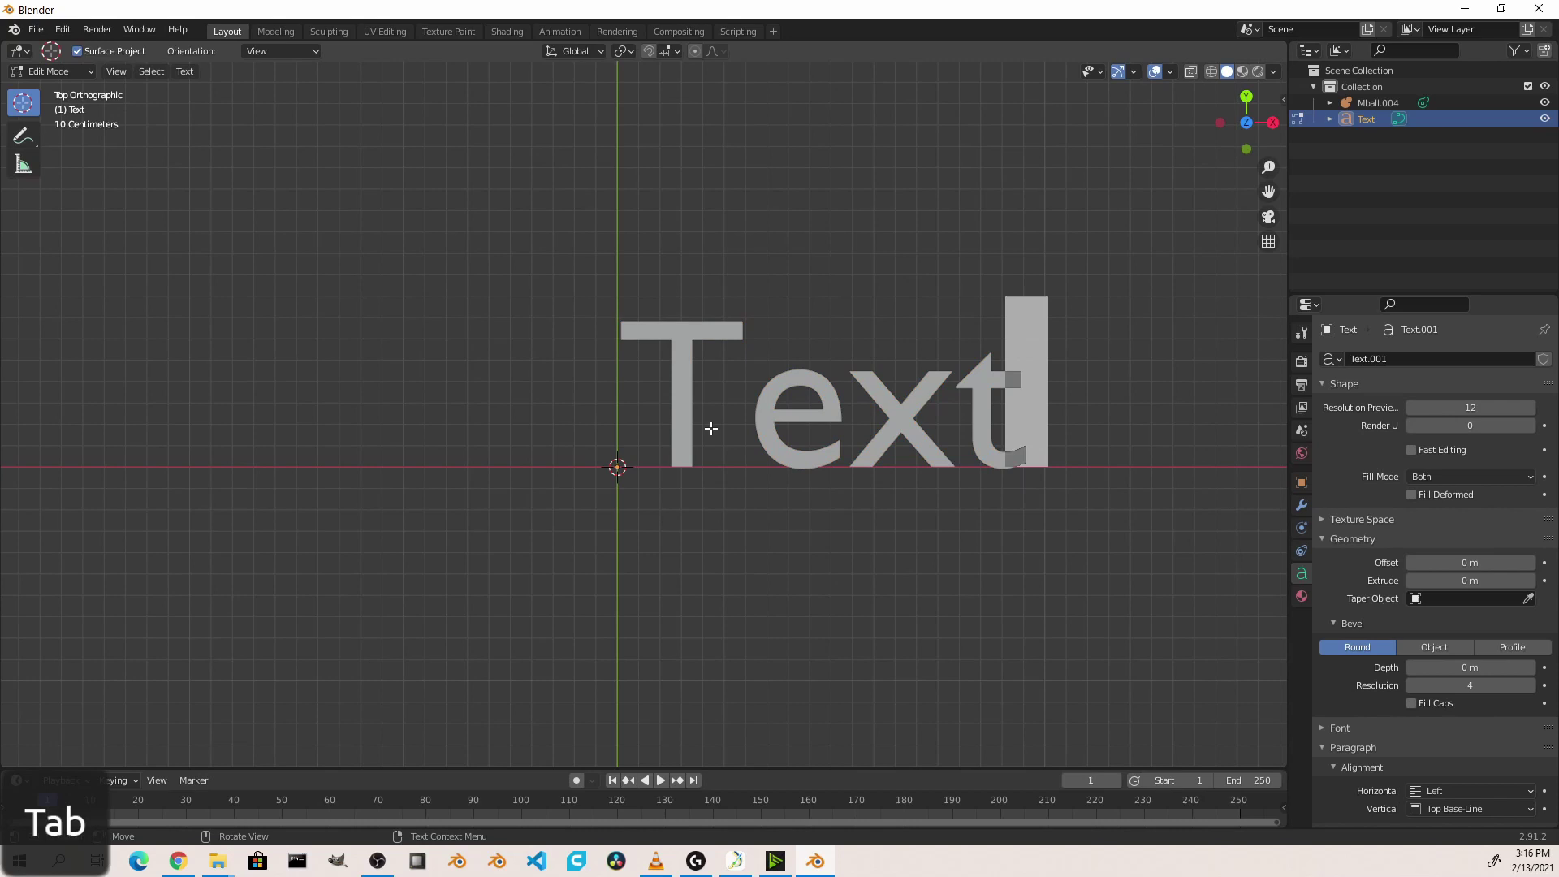
{"action": "key", "text": "BackSpace"}
{"action": "key", "text": "BackSpace"}
{"action": "key", "text": "BackSpace"}
{"action": "key", "text": "BackSpace"}
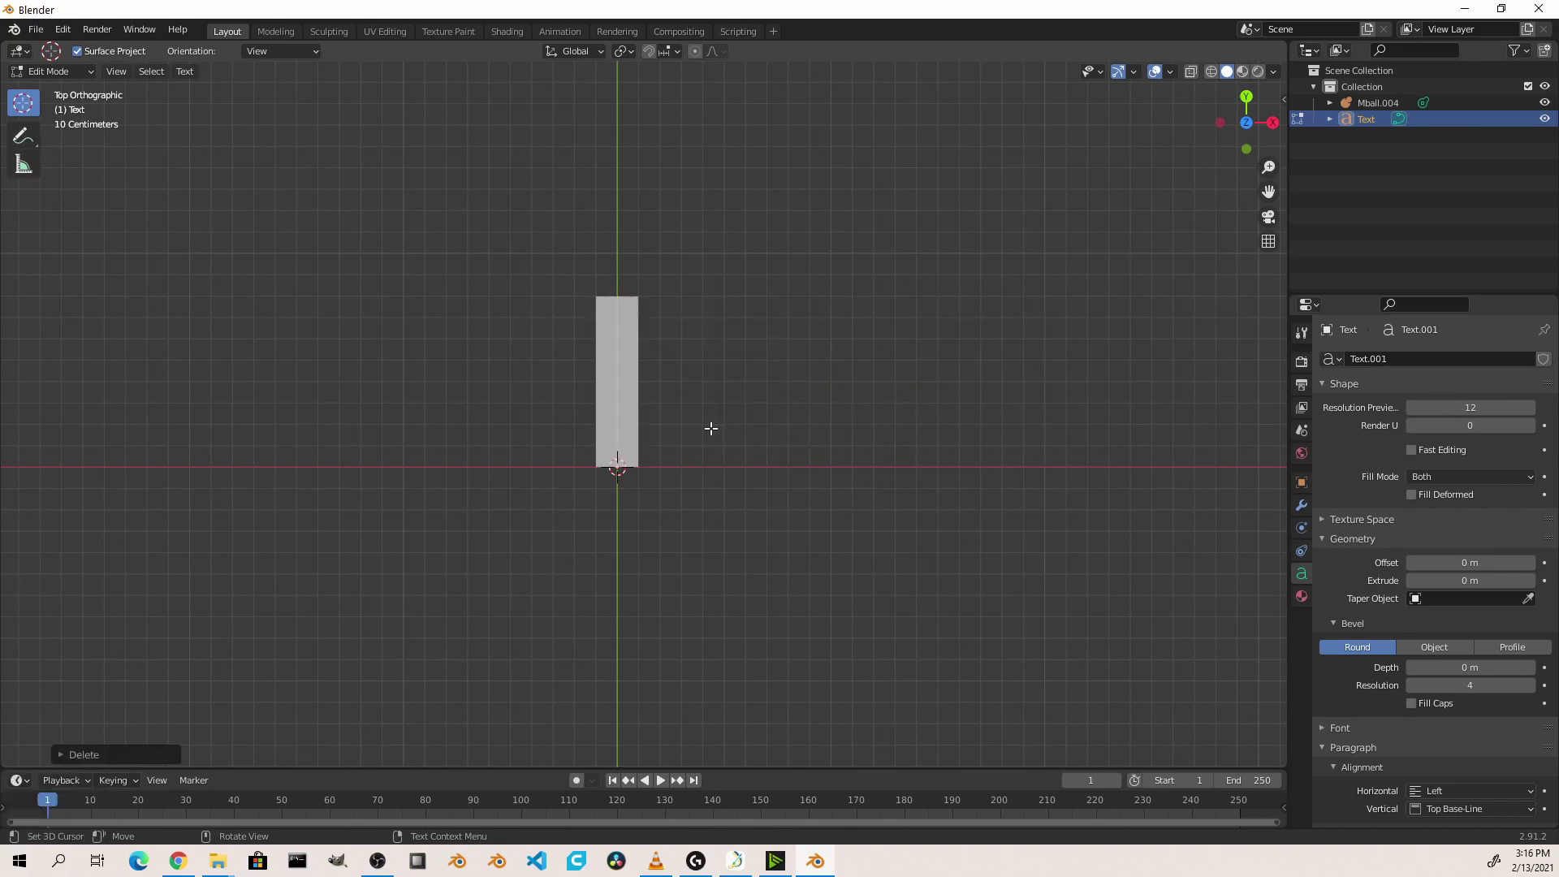
{"action": "key", "text": "shift"}
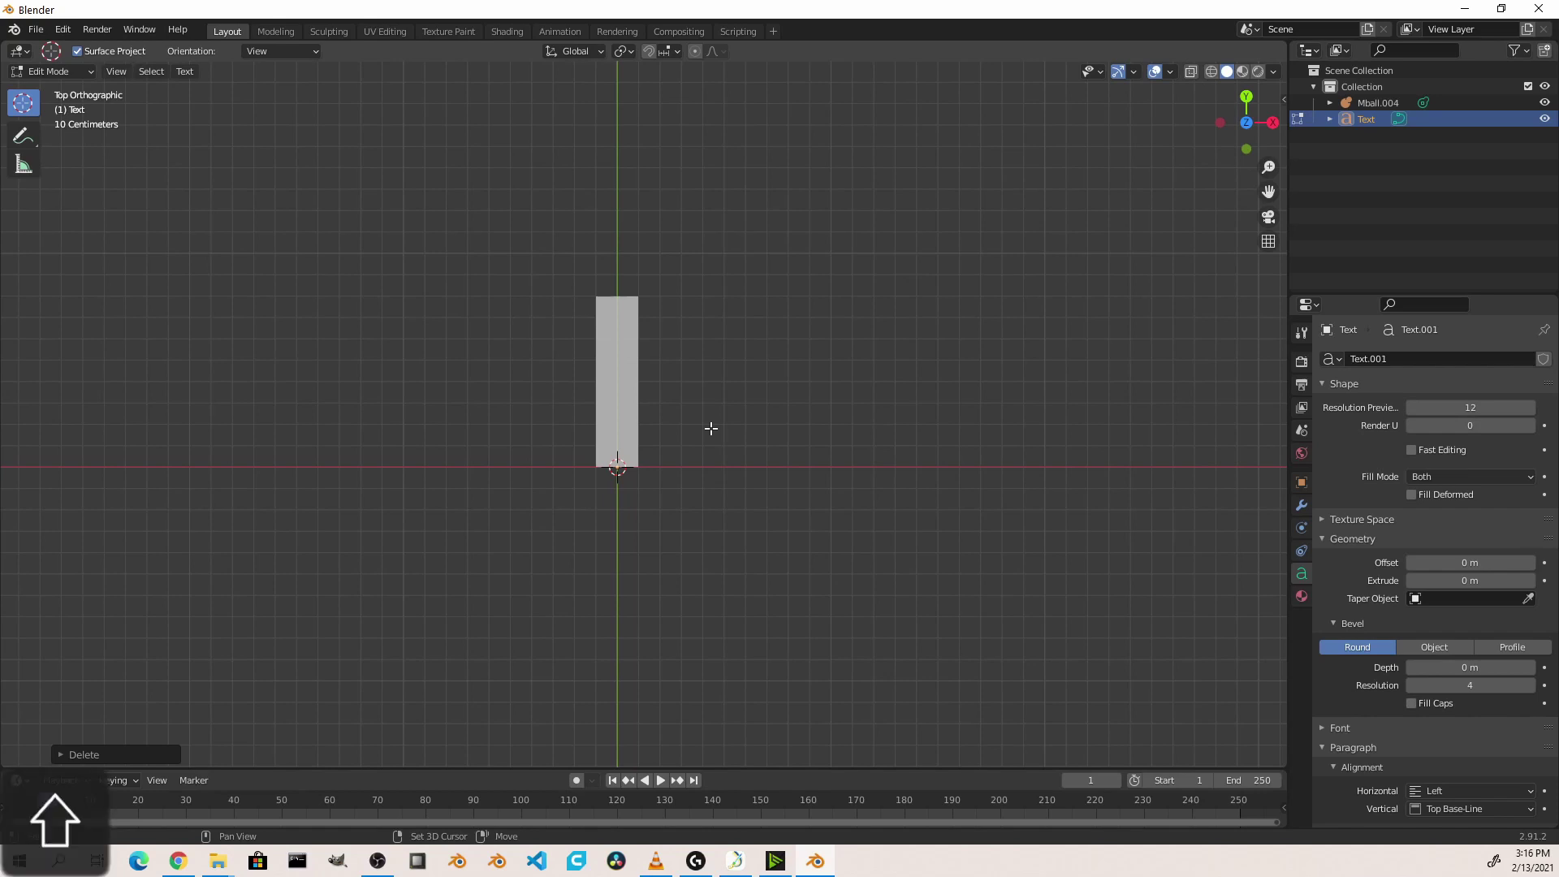
{"action": "type", "text": "Our Text"}
{"action": "key", "text": "Tab"}
{"action": "middle_click_drag", "start_coordinate": [952, 432], "coordinate": [796, 459], "text": "shift"}
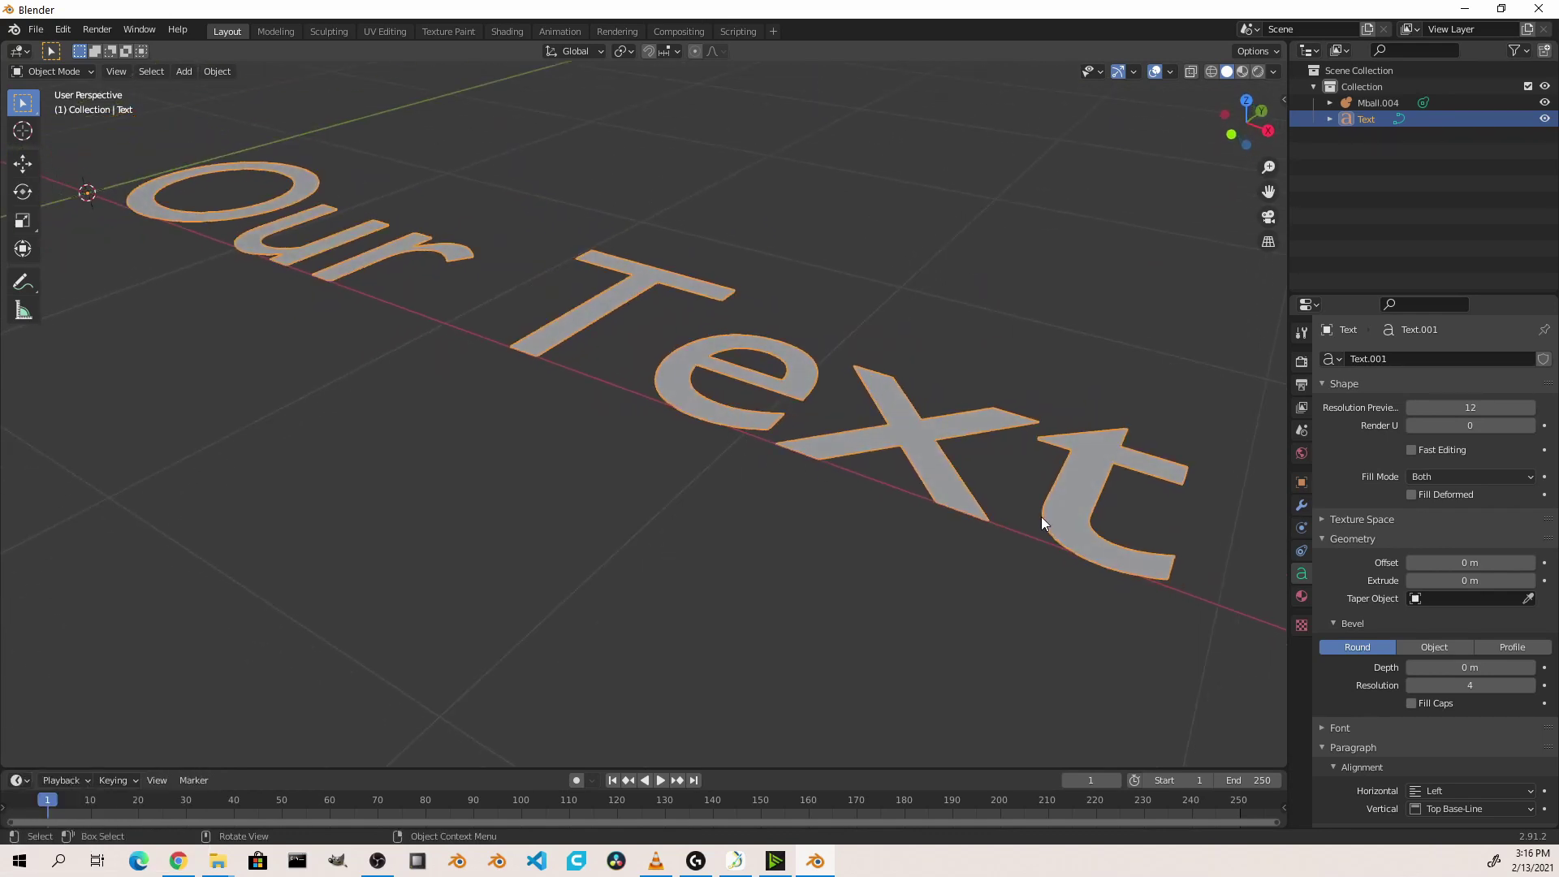
Give the text object an extrusion of 0.08 m and a round bevel depth of 0.01 m
{"action": "key", "text": "Tab"}
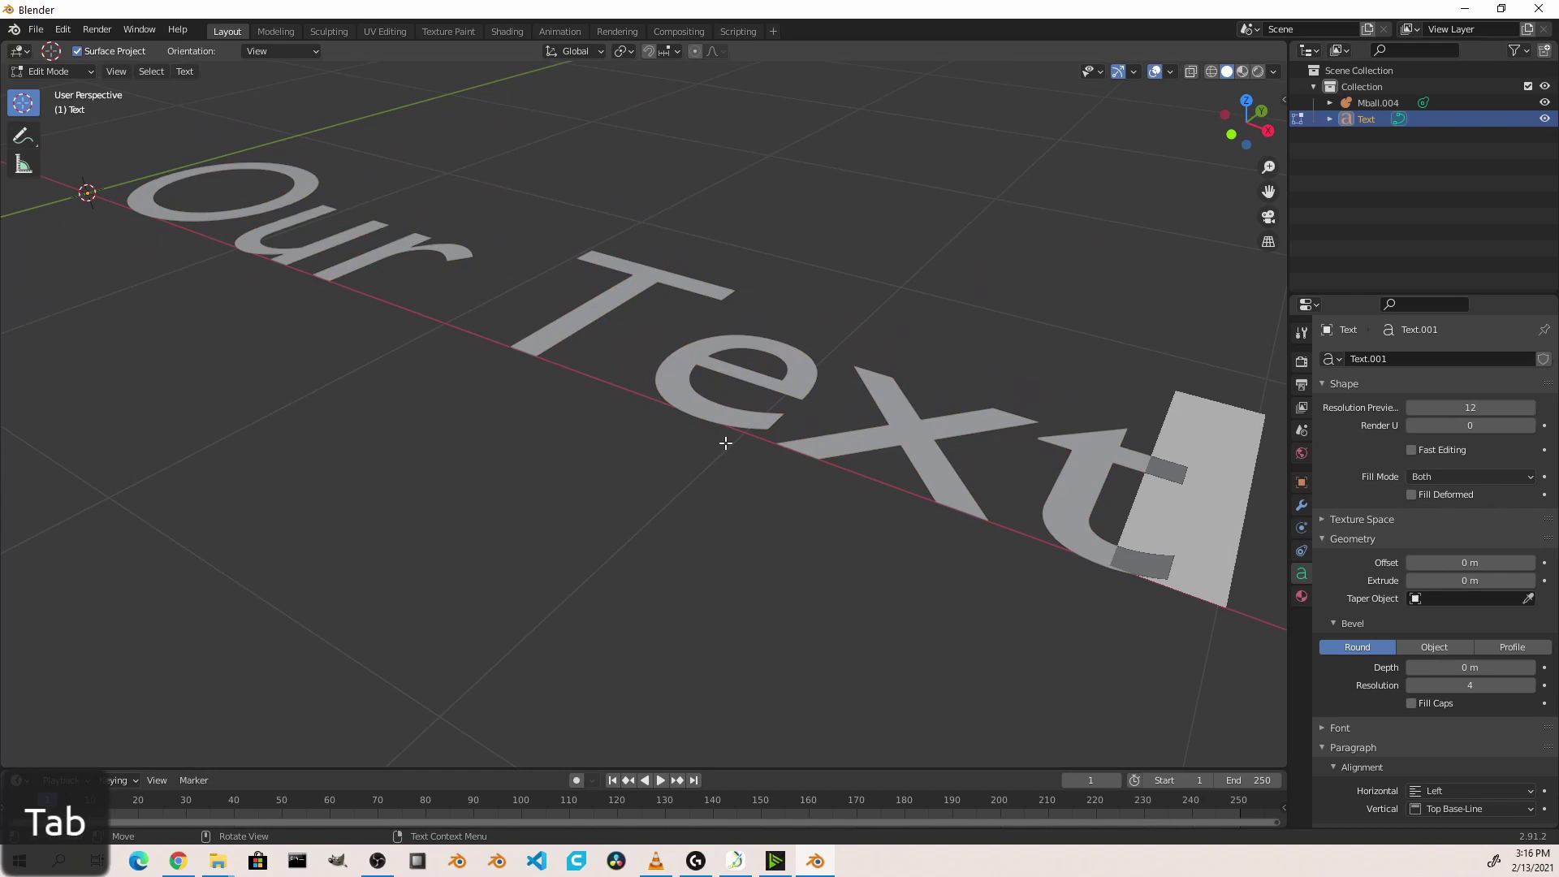
{"action": "key", "text": "Tab"}
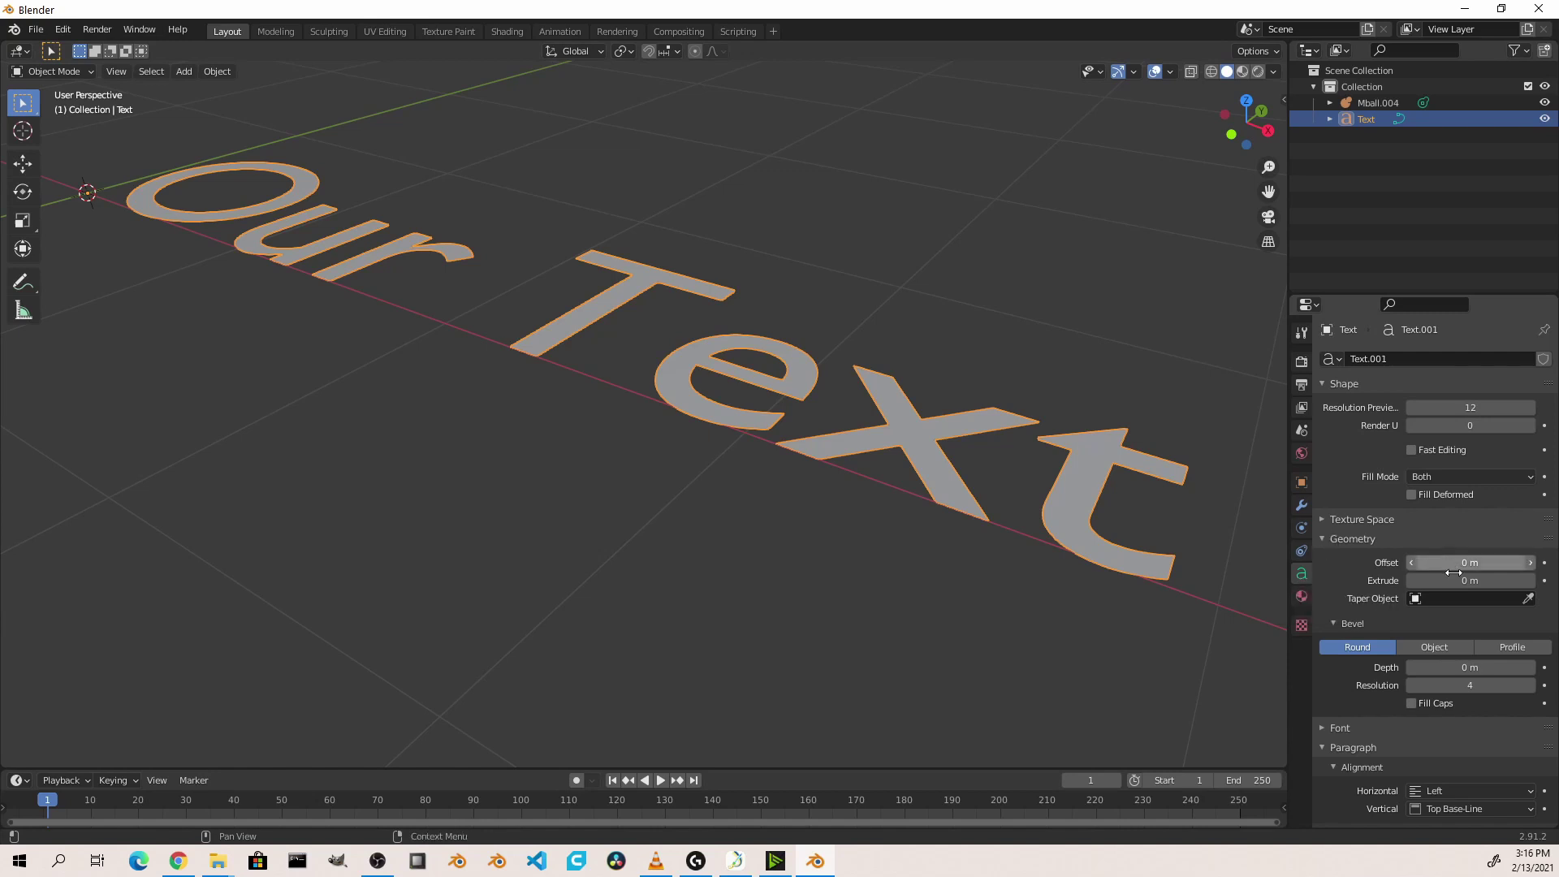
{"action": "left_click_drag", "start_coordinate": [1469, 580], "coordinate": [1502, 580]}
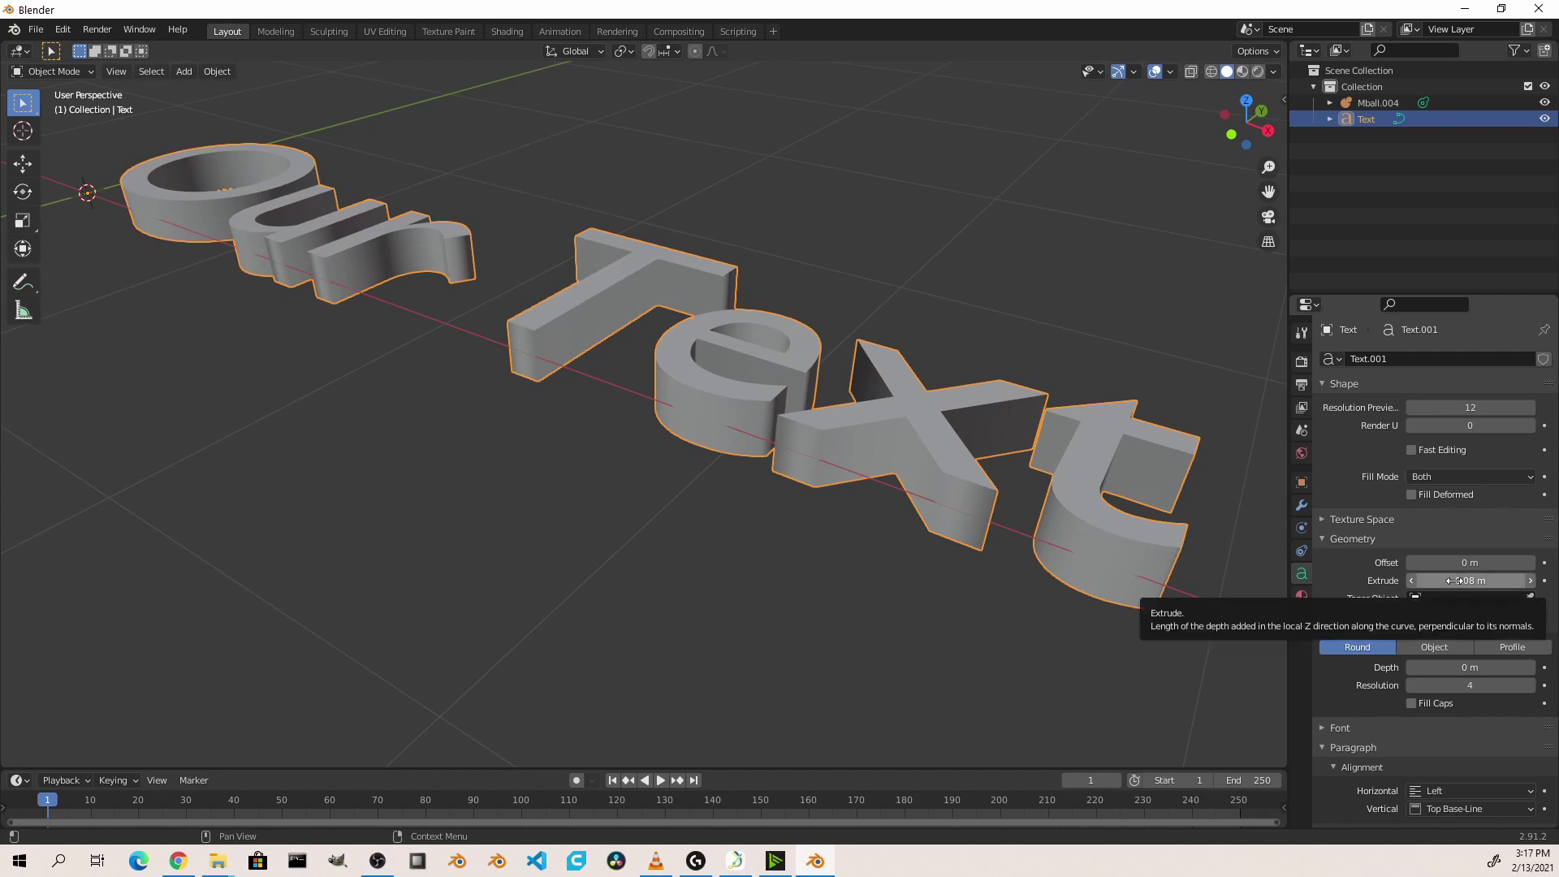
{"action": "left_click", "coordinate": [1533, 667]}
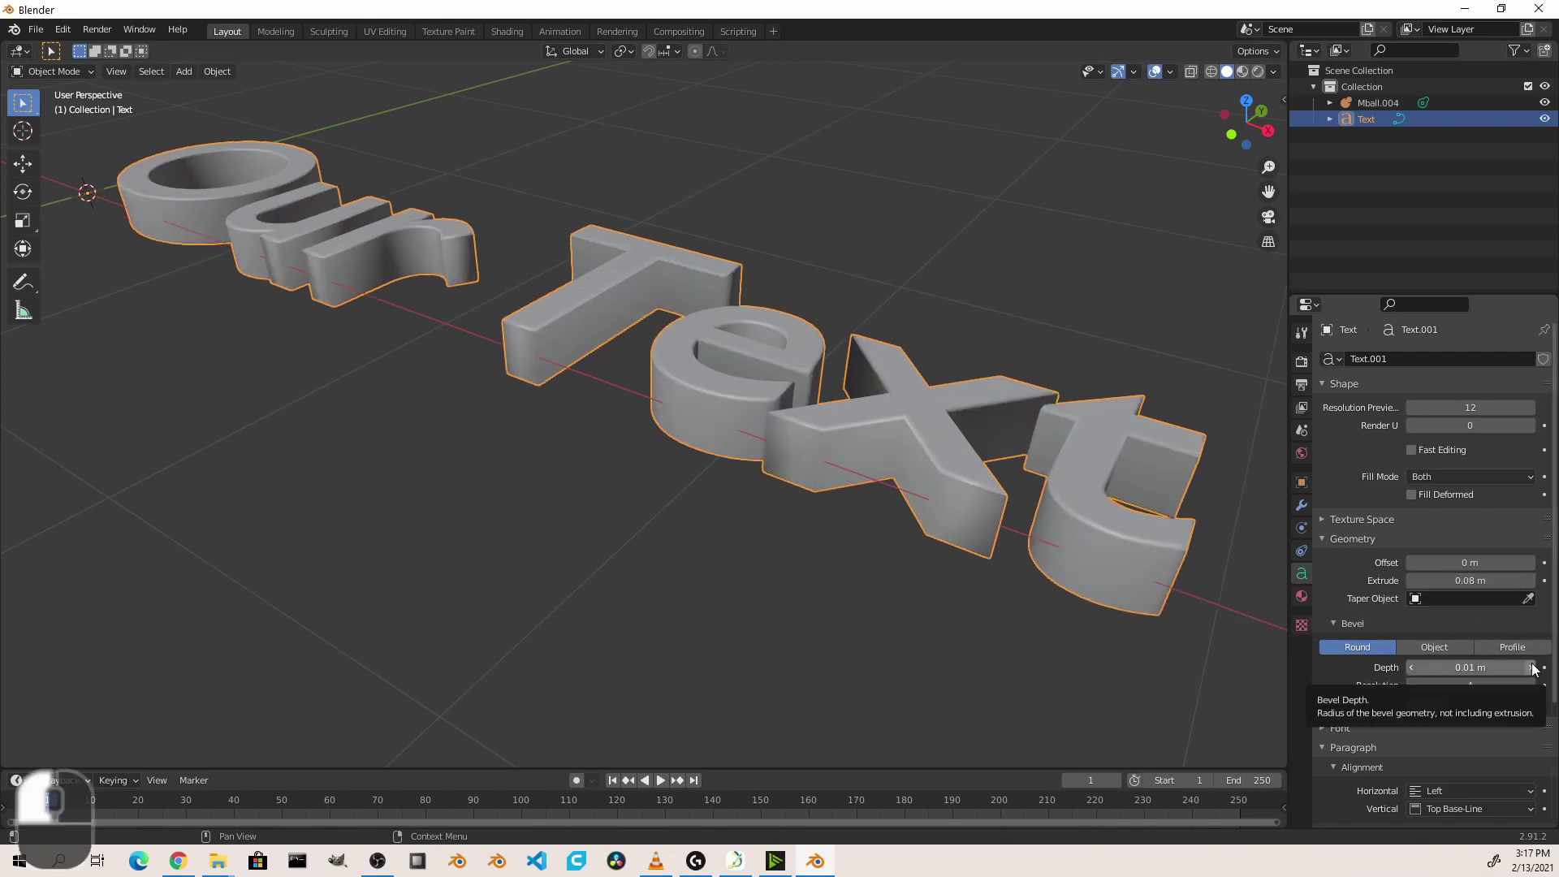
Load the Comic Sans MS font file as the regular font of the text object
{"action": "key", "text": "grave"}
{"action": "left_click", "coordinate": [862, 338]}
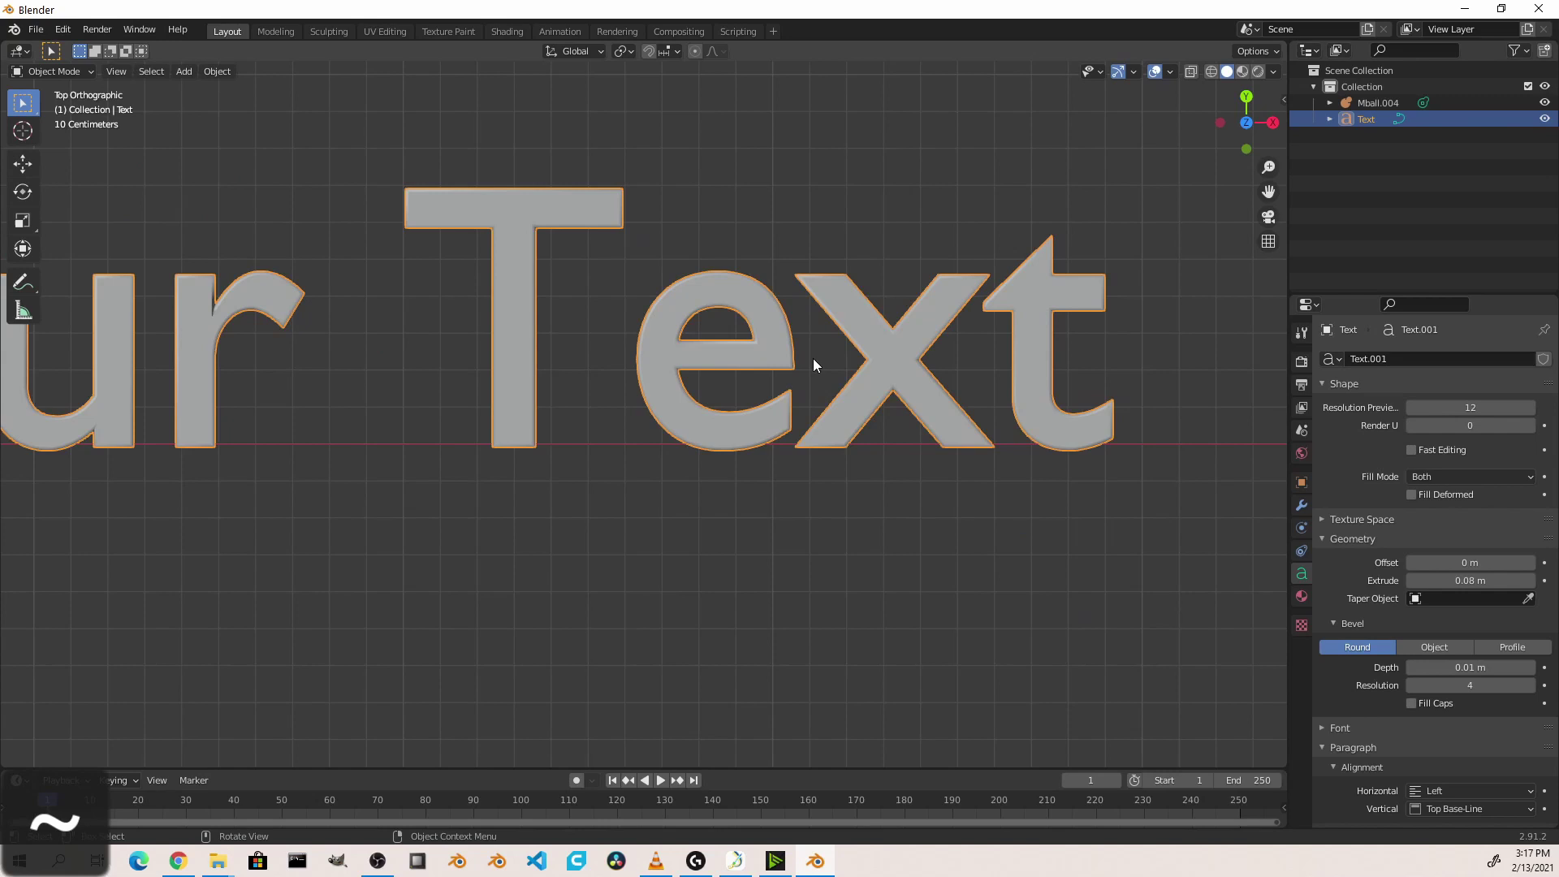
{"action": "middle_click_drag", "start_coordinate": [827, 164], "coordinate": [337, 172]}
{"action": "left_click", "coordinate": [1322, 539]}
{"action": "left_click", "coordinate": [1321, 558]}
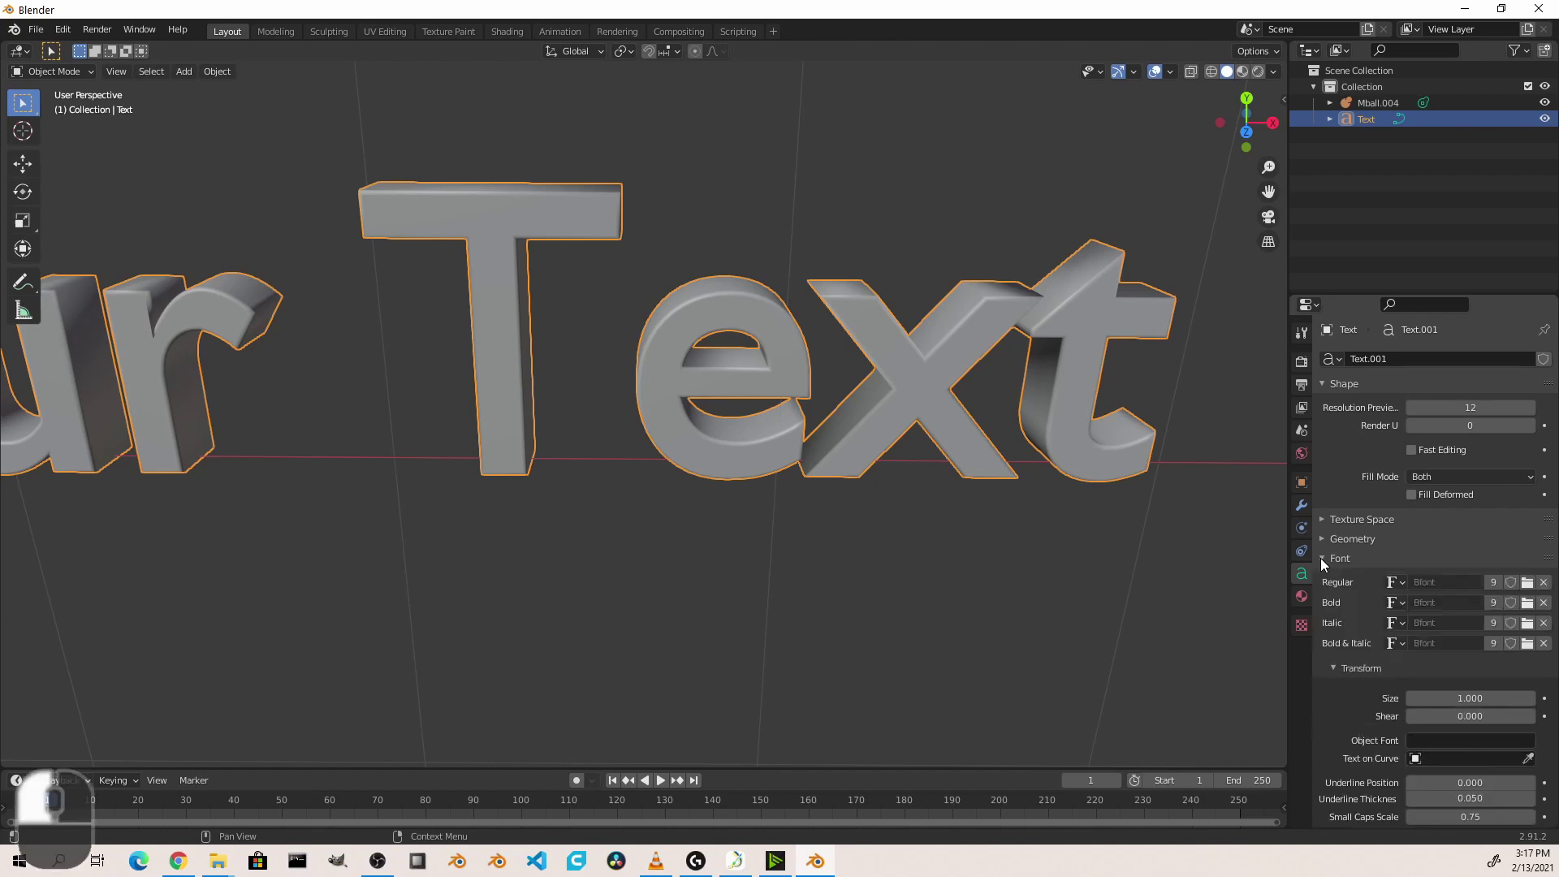
{"action": "left_click", "coordinate": [1528, 583]}
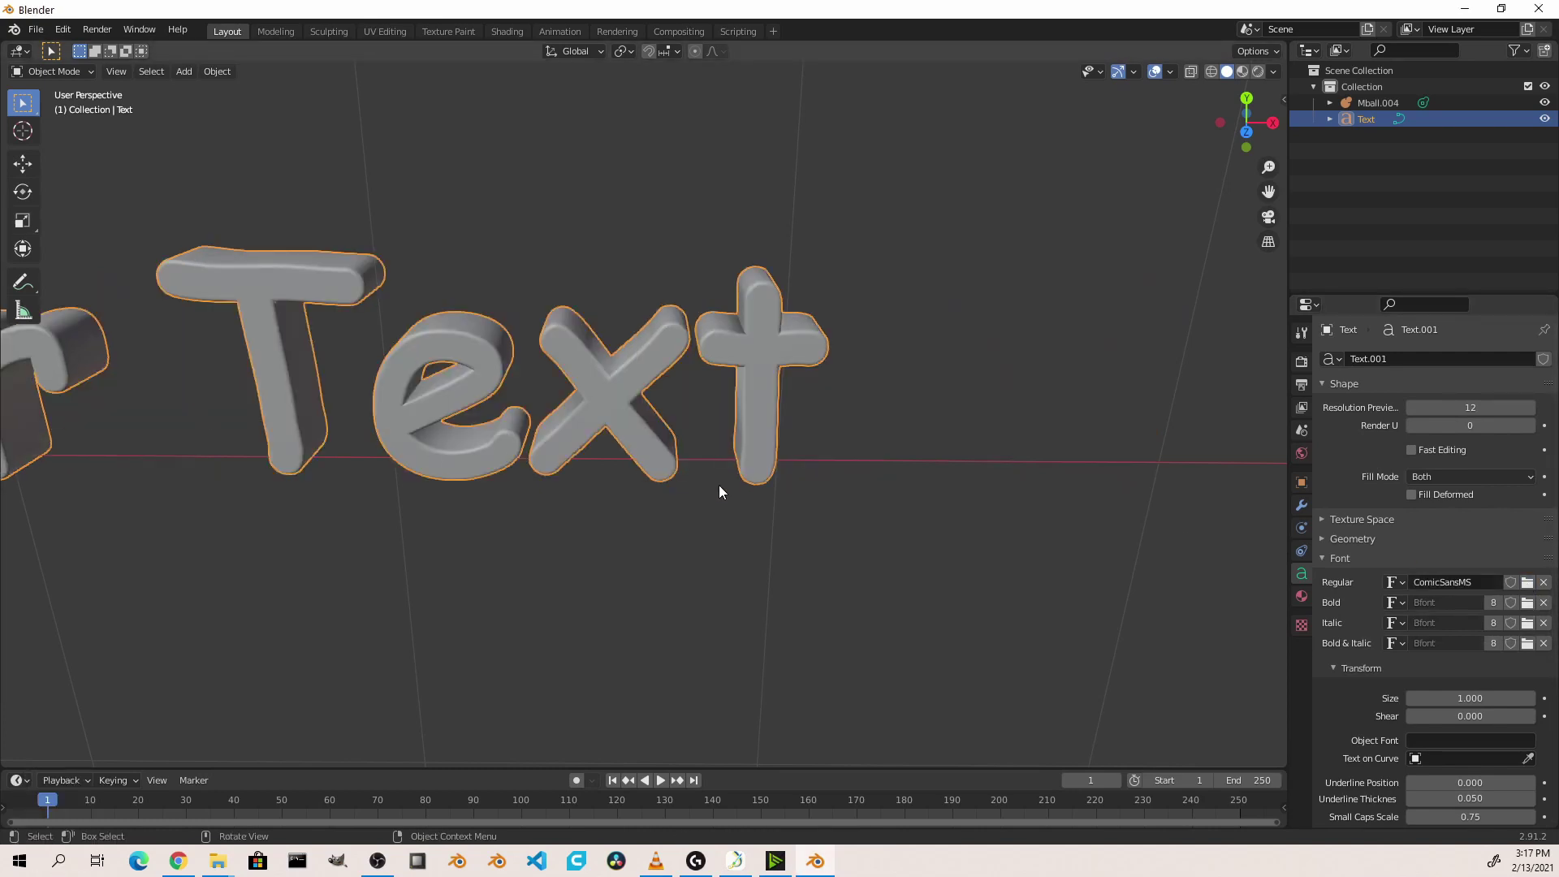
Add a Bezier curve at the scene origin, beneath the text seen from above
{"action": "key", "text": "grave"}
{"action": "key", "text": "grave"}
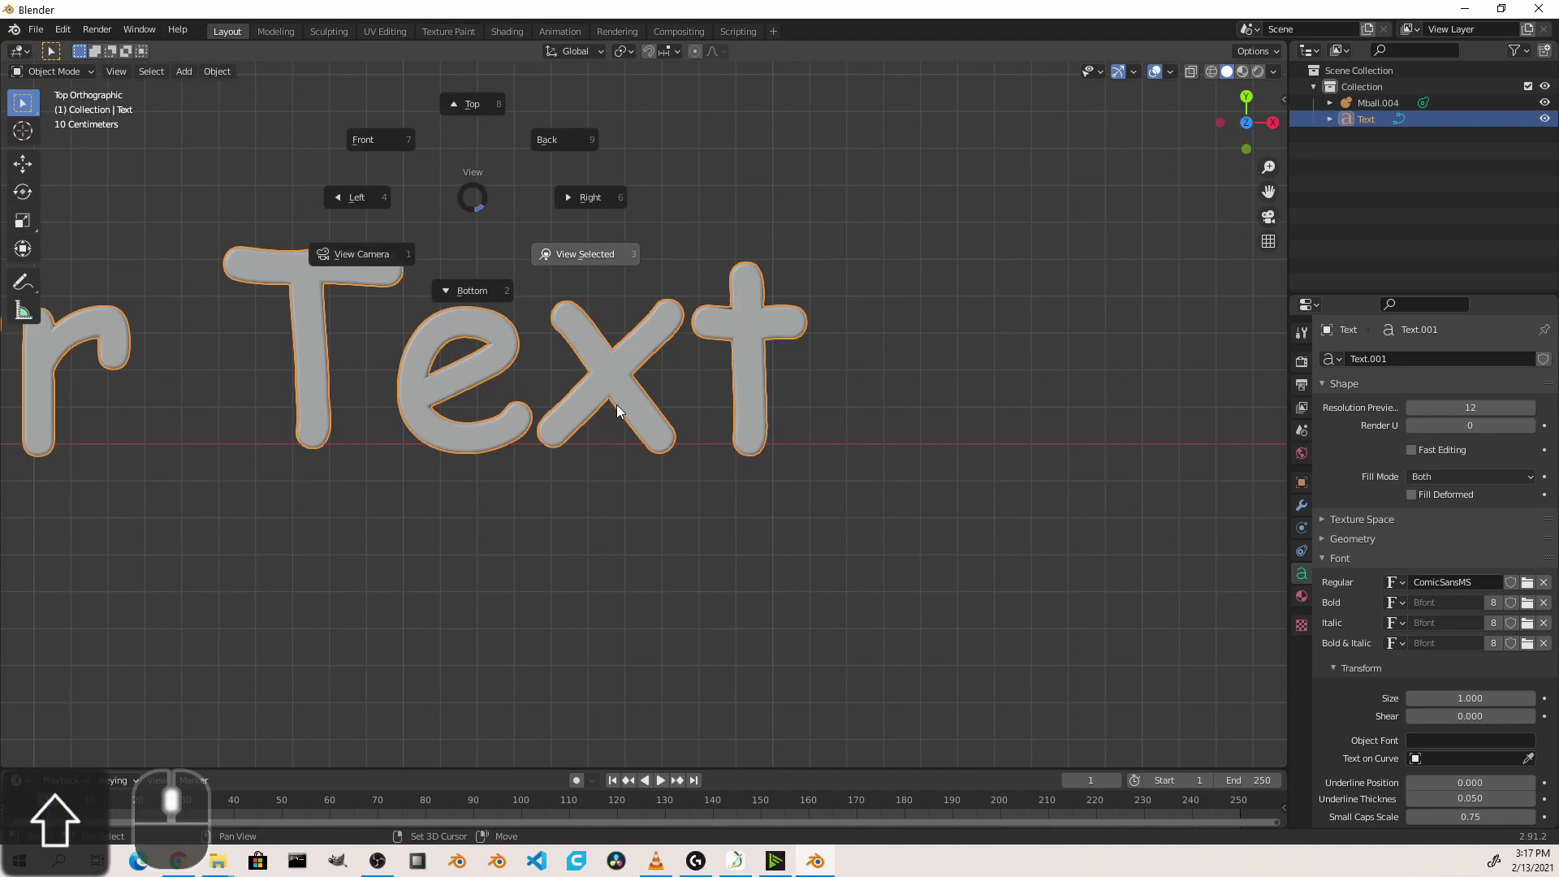
{"action": "middle_click_drag", "start_coordinate": [402, 442], "coordinate": [786, 491], "text": "shift"}
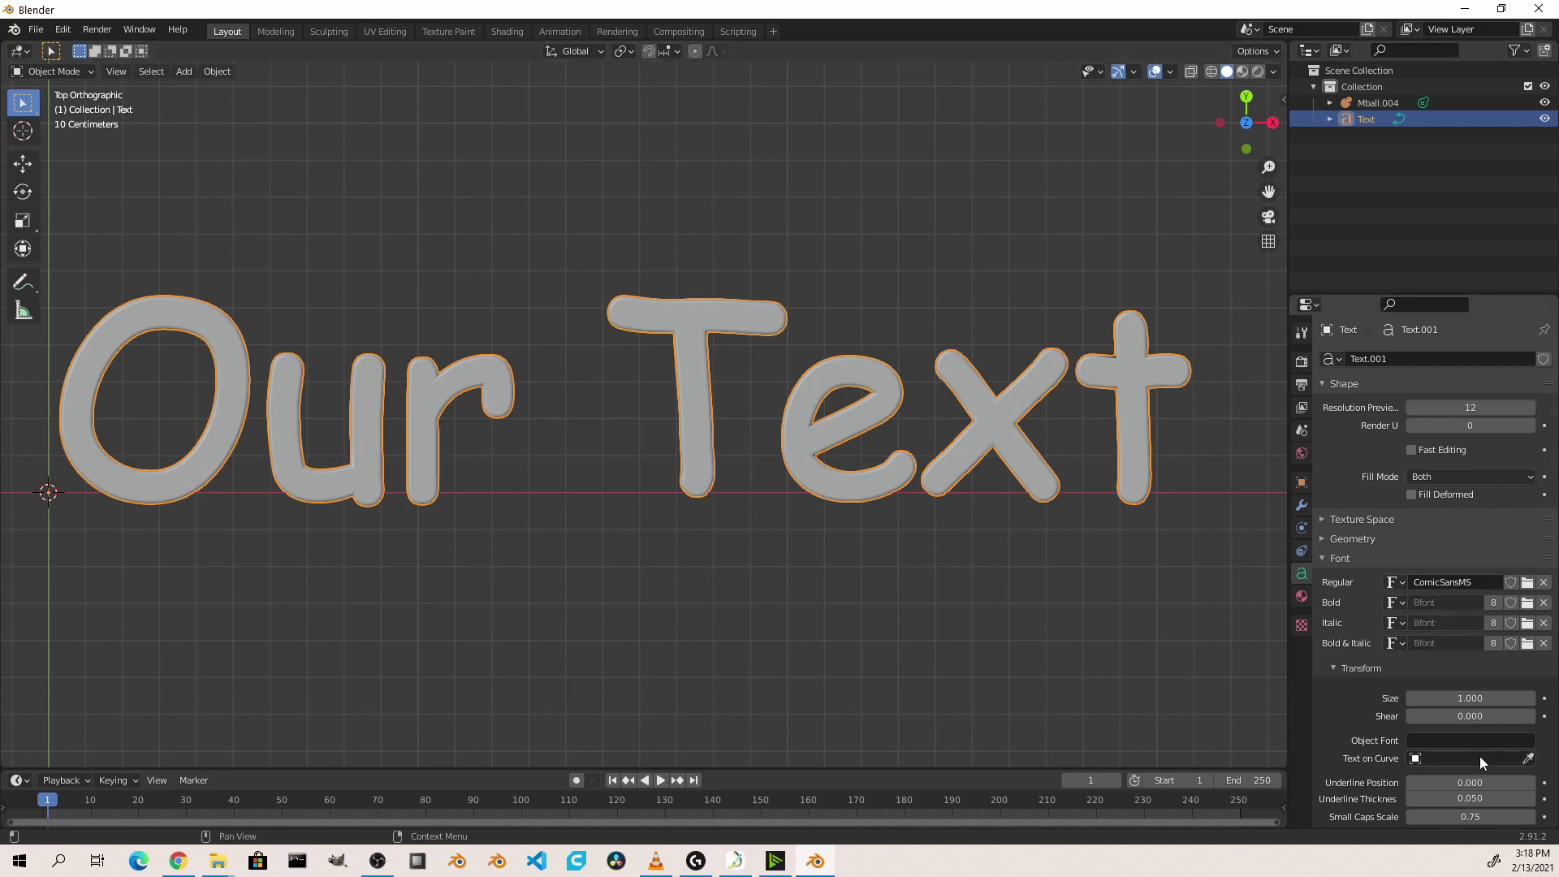
{"action": "key", "text": "shift+a"}
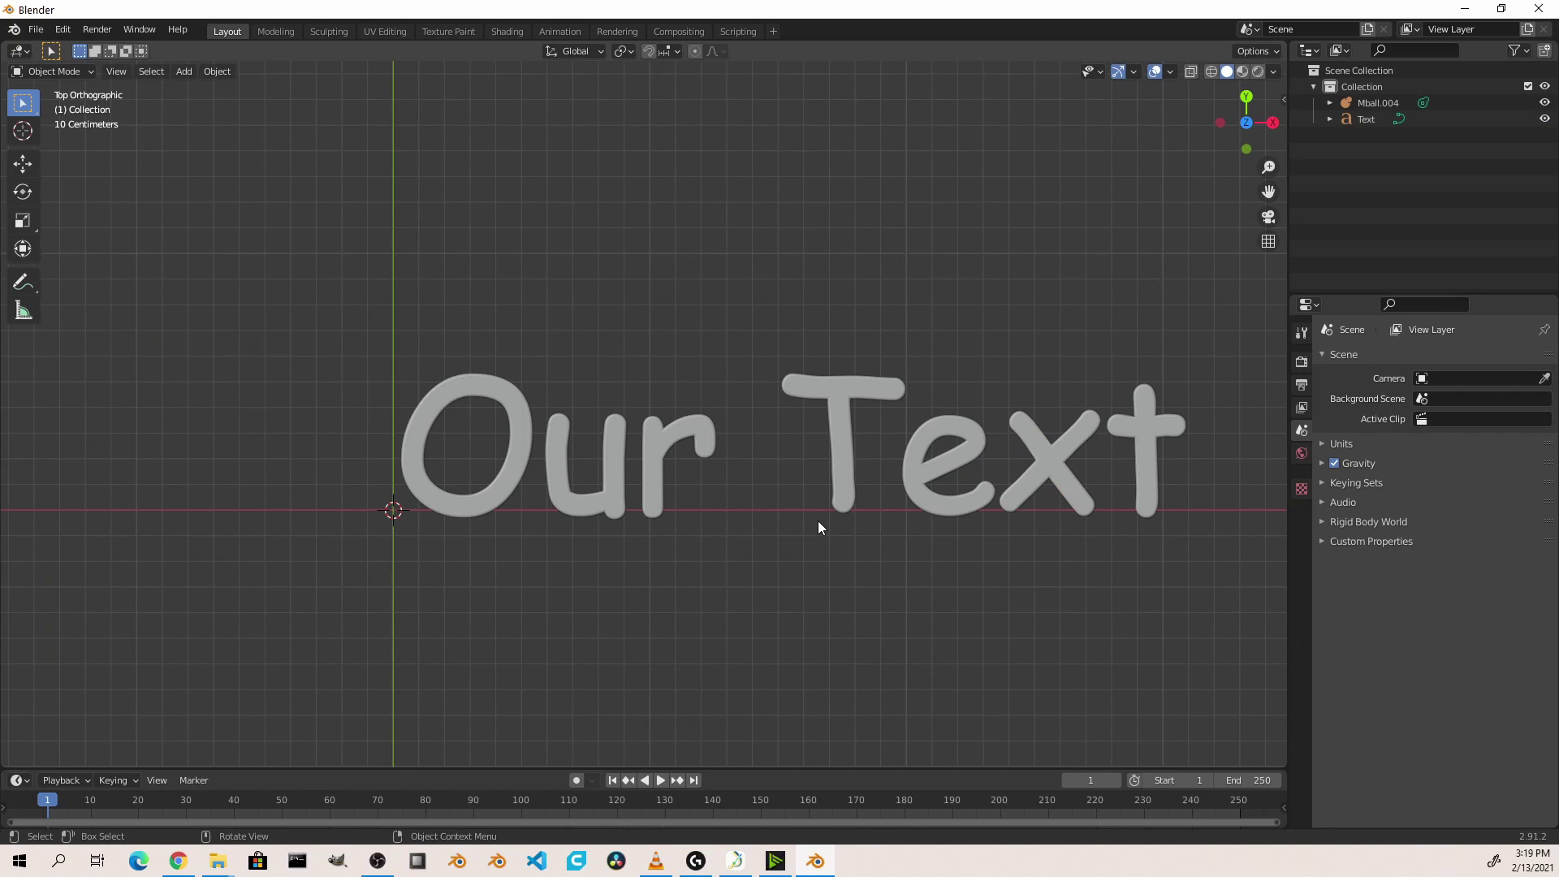
{"action": "left_click", "coordinate": [842, 457]}
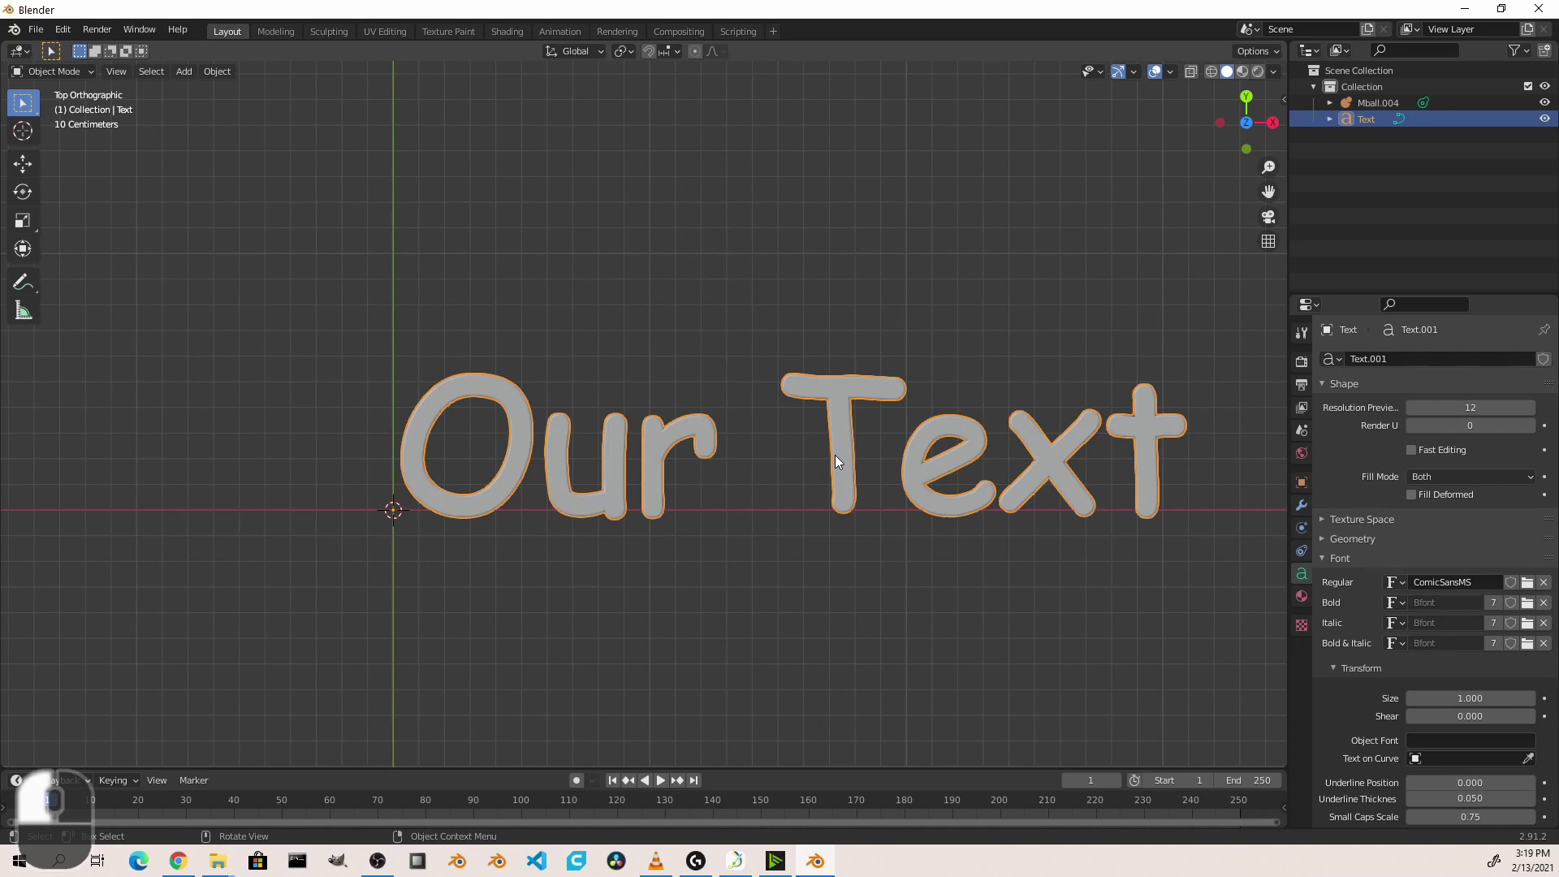
{"action": "key", "text": "shift+a"}
{"action": "mouse_move", "coordinate": [344, 515]}
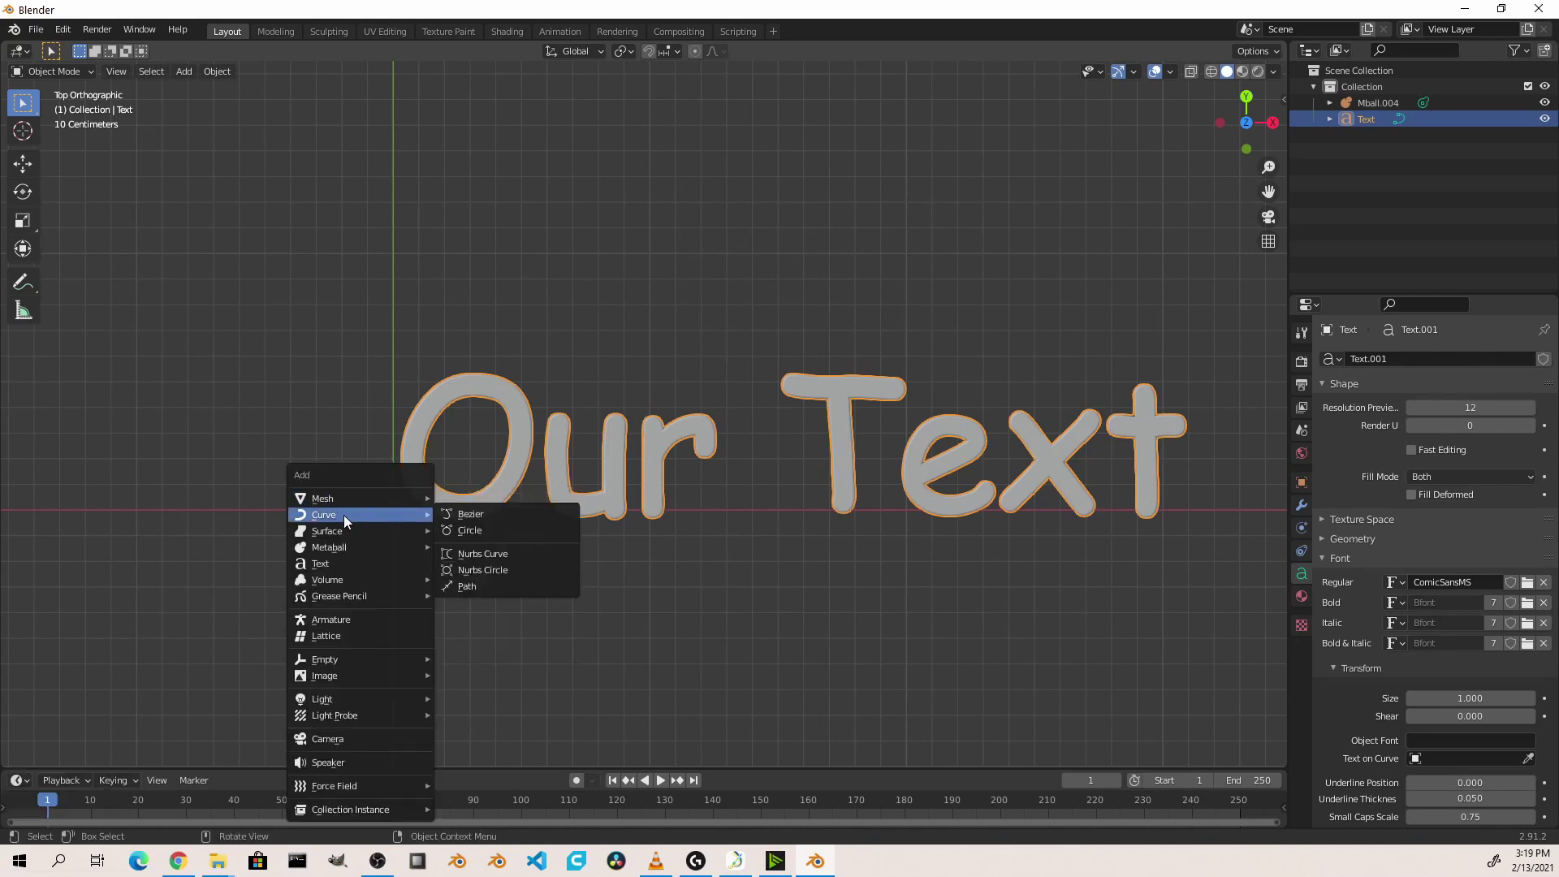
{"action": "left_click", "coordinate": [534, 509]}
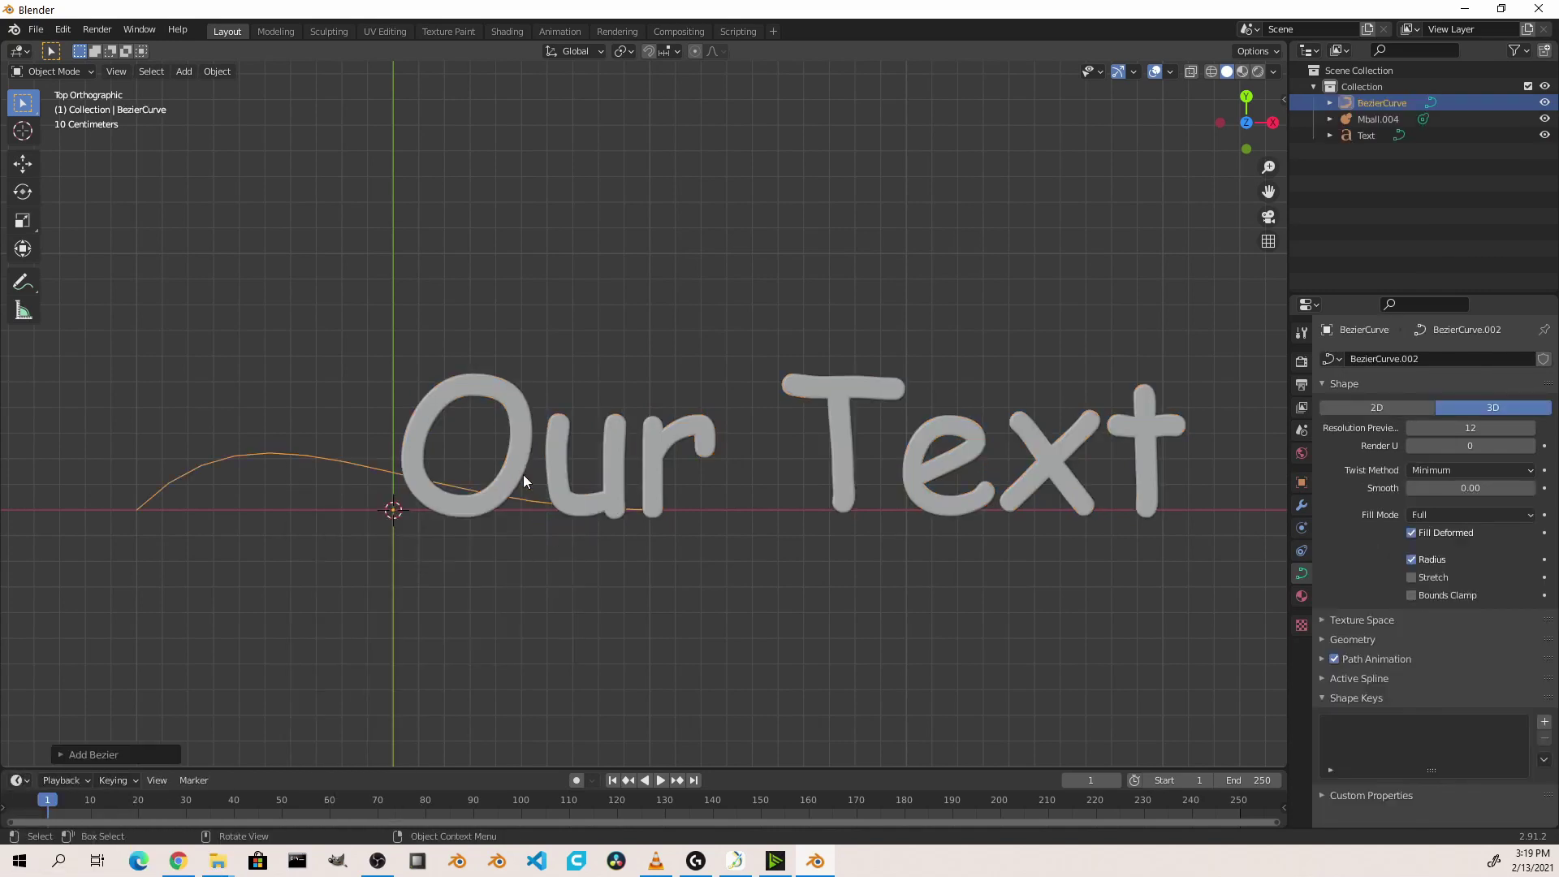
Make the text follow the Bezier curve by assigning BezierCurve as its Text on Curve object
{"action": "left_click", "coordinate": [518, 440]}
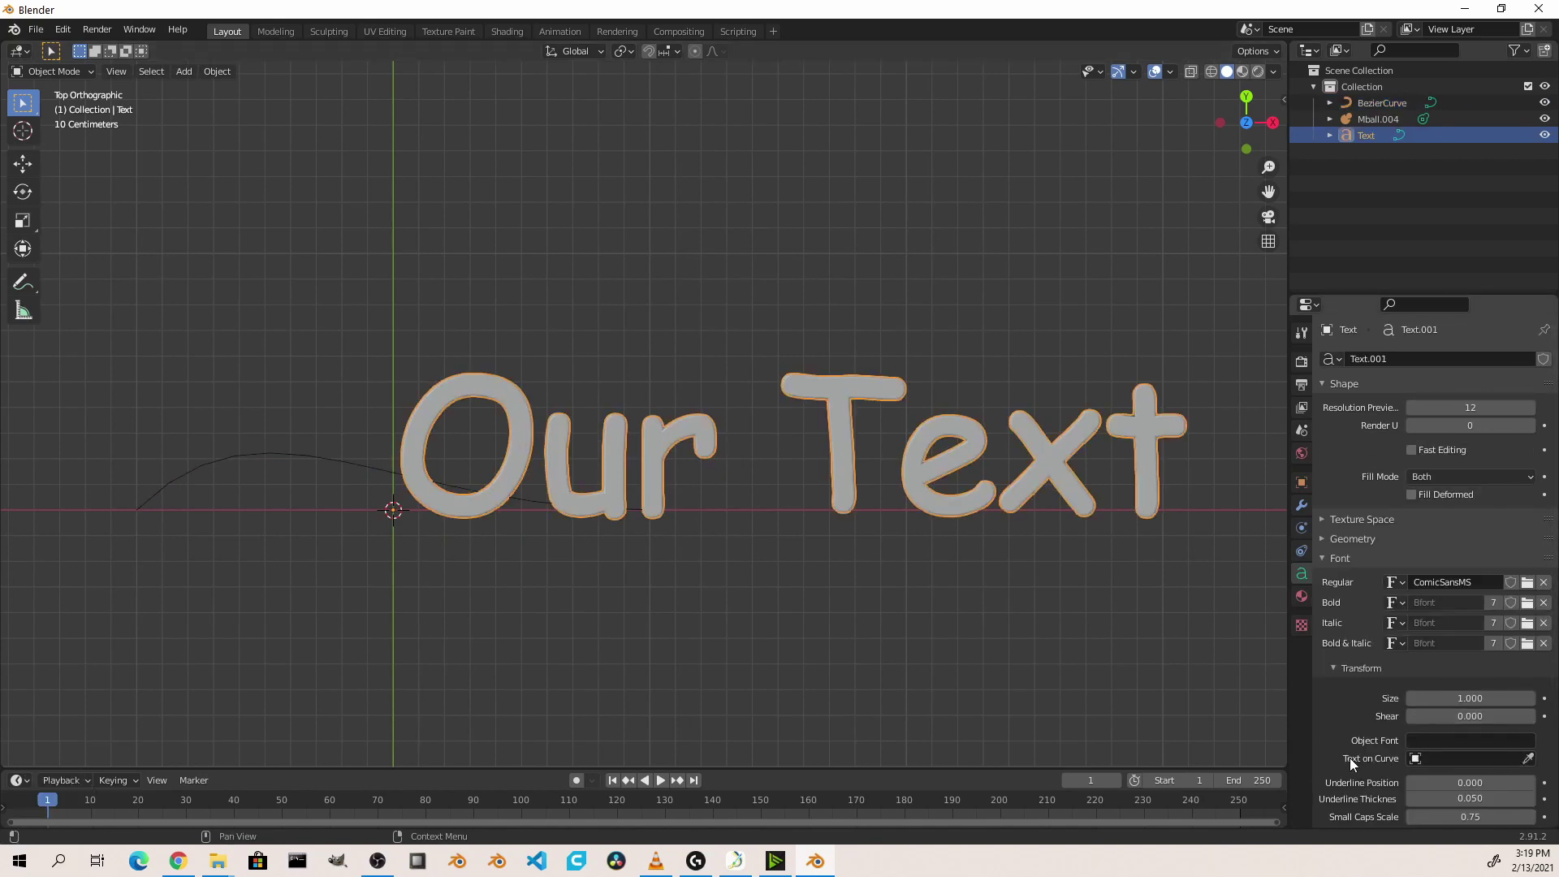
{"action": "left_click", "coordinate": [1528, 758]}
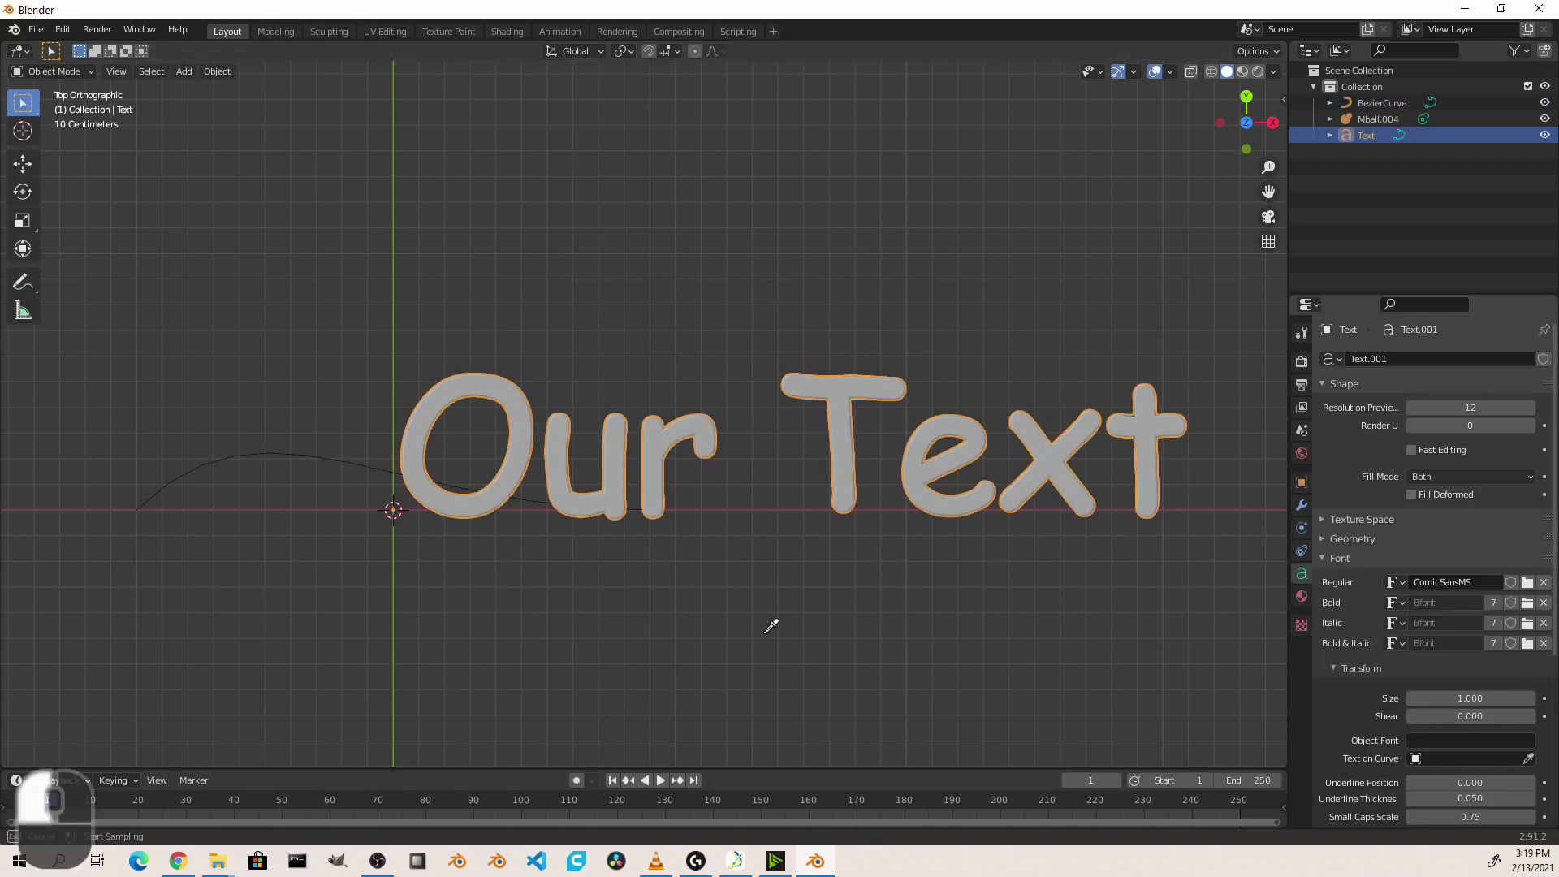
{"action": "left_click", "coordinate": [335, 442]}
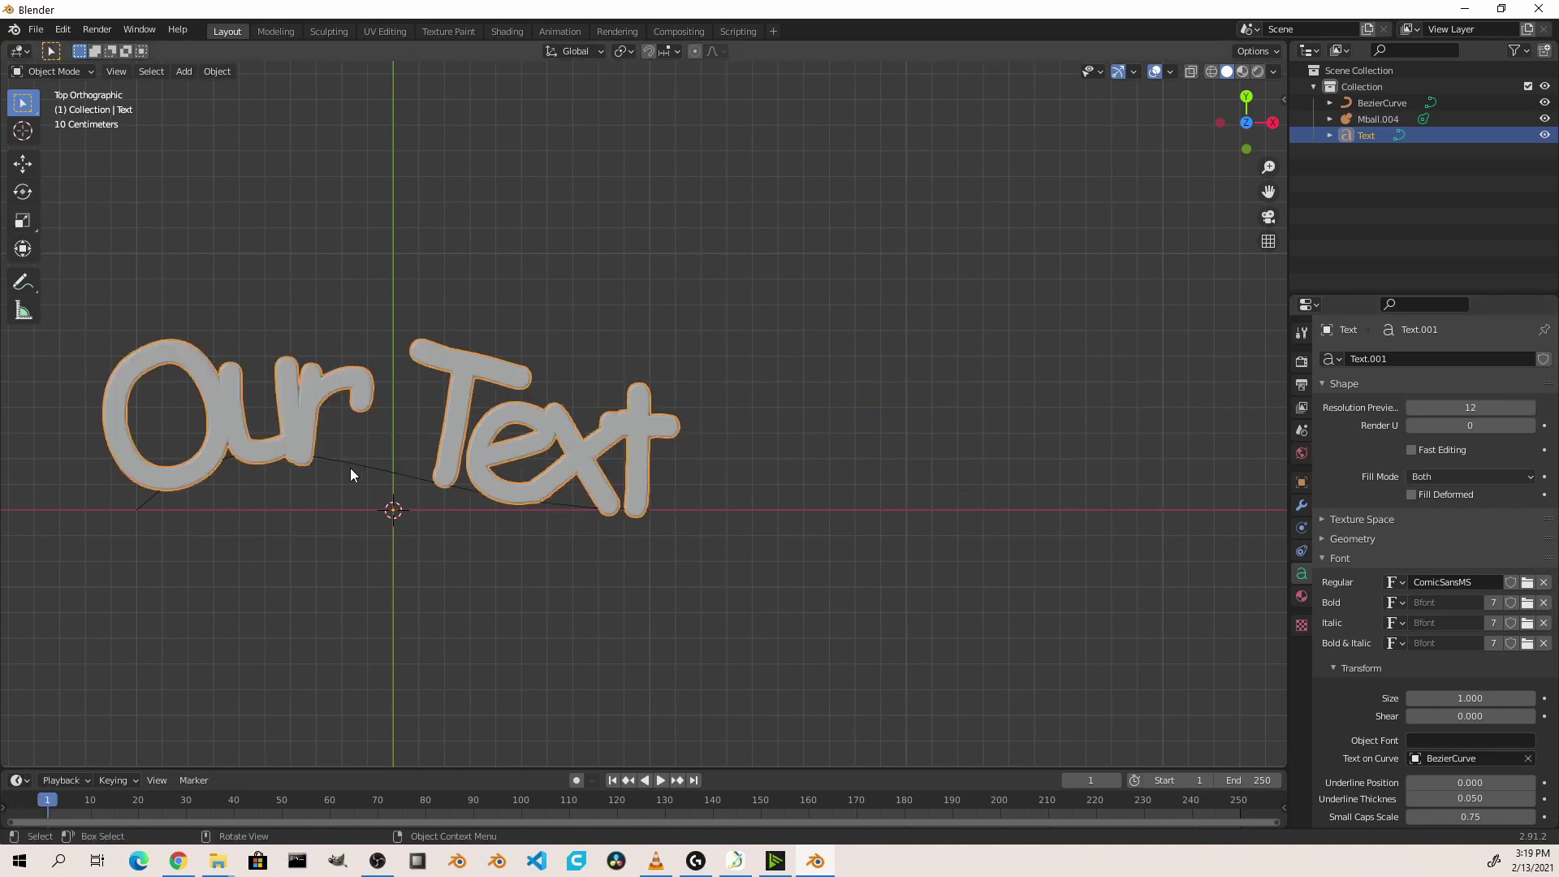
Enter Edit Mode on the Bezier curve and scale up the handles of its right end point
{"action": "middle_click_drag", "start_coordinate": [347, 476], "coordinate": [626, 495], "text": "shift"}
{"action": "scroll", "coordinate": [639, 516], "scroll_direction": "up", "scroll_amount": 2}
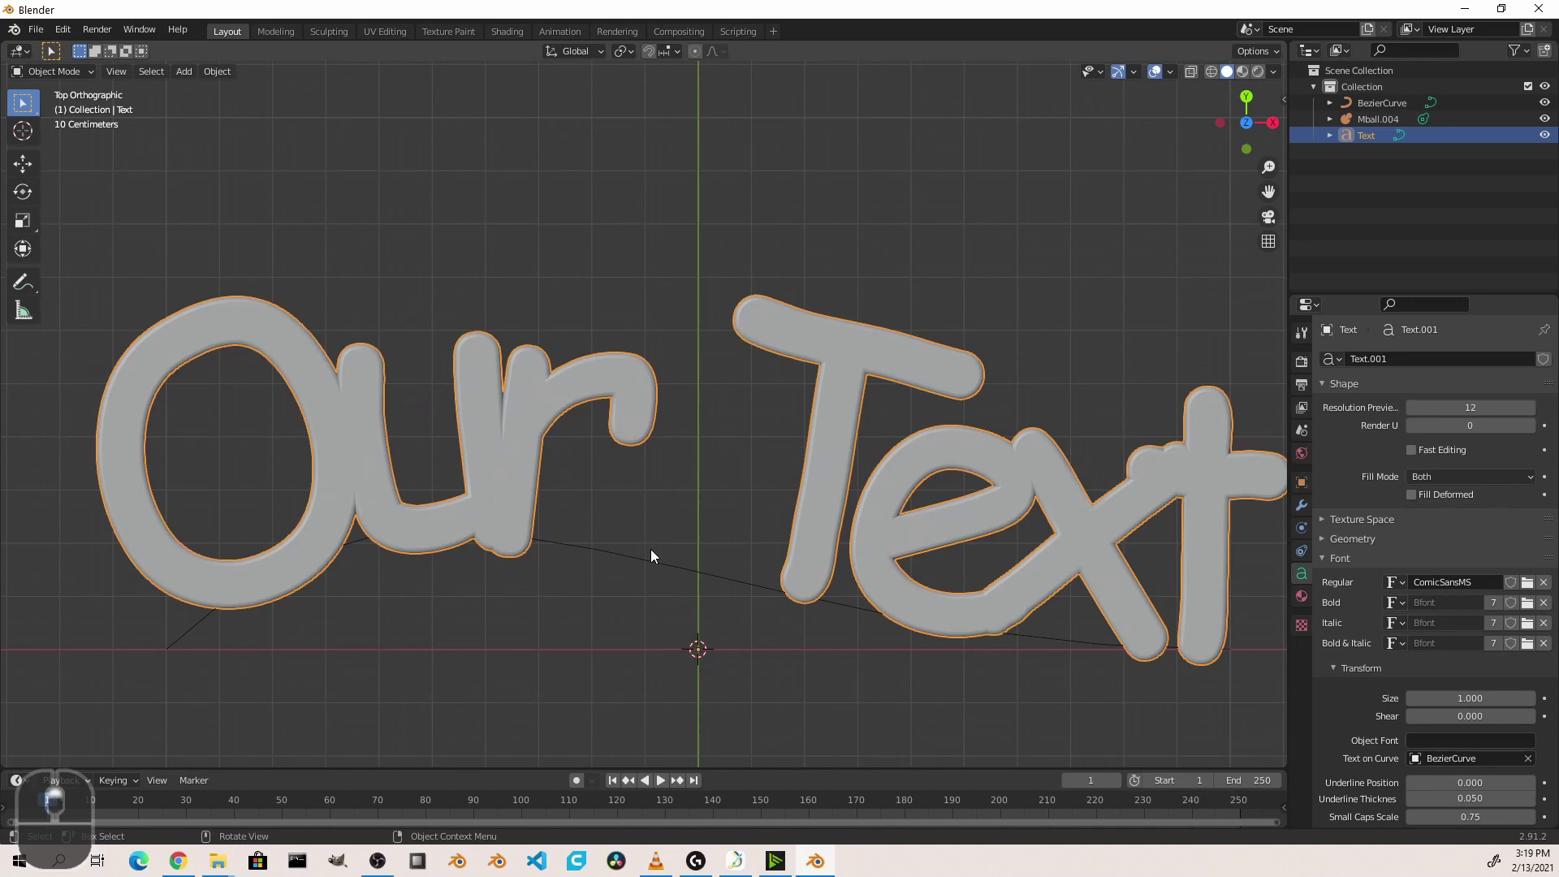
{"action": "left_click", "coordinate": [655, 555]}
{"action": "key", "text": "Tab"}
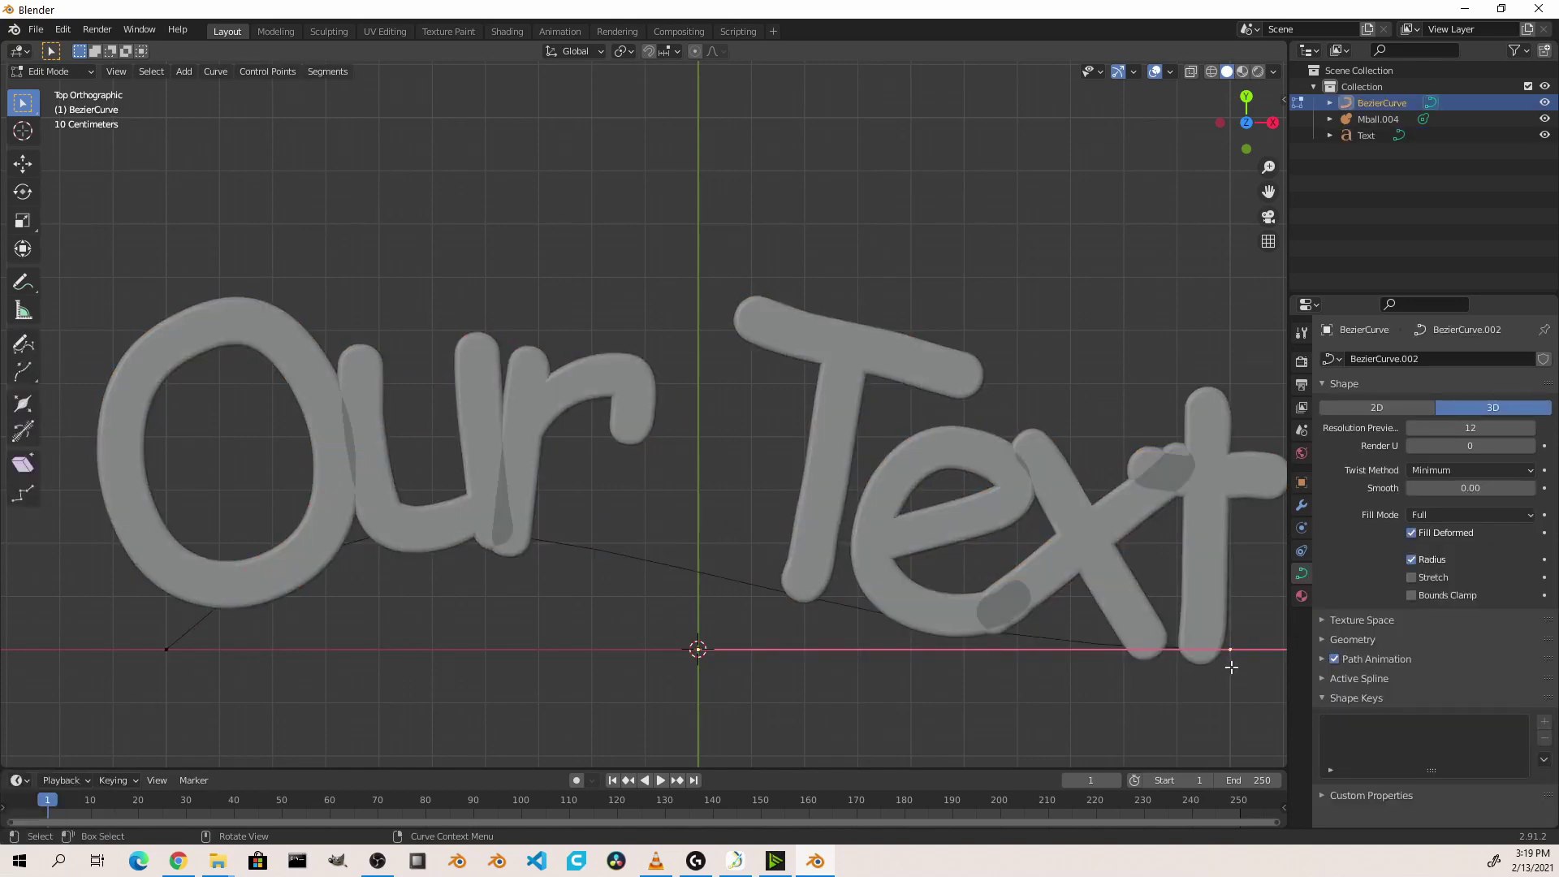
{"action": "key", "text": "r"}
{"action": "right_click", "coordinate": [1202, 648]}
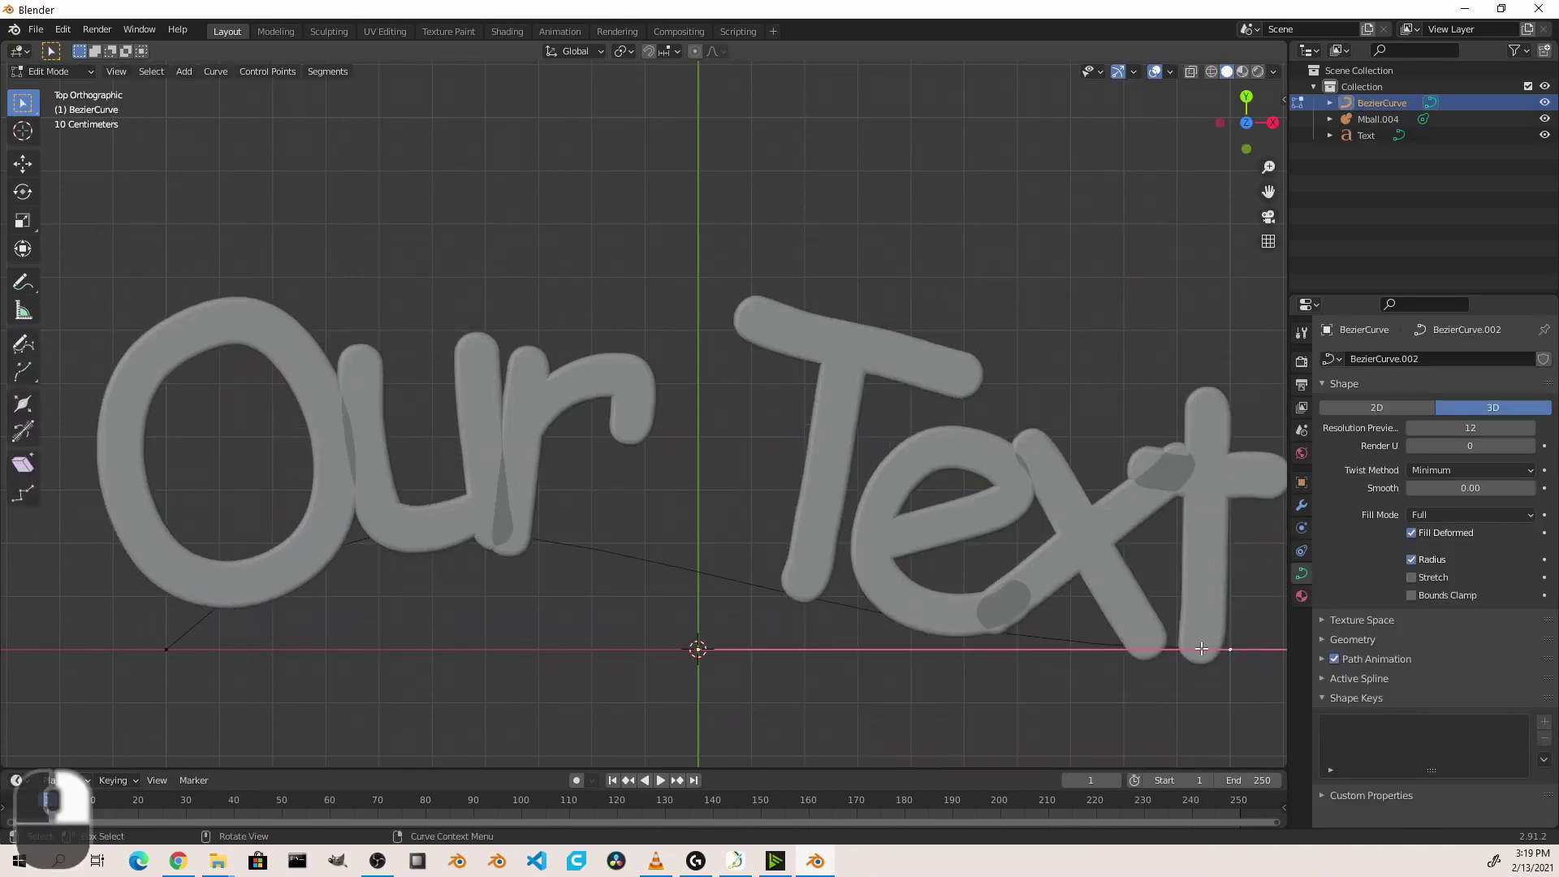
{"action": "key", "text": "s"}
{"action": "left_click", "coordinate": [1191, 661]}
Move the curve's left end point outward and down, rotate the right end point about 39° clockwise, and leave Edit Mode
{"action": "left_click", "coordinate": [165, 650]}
{"action": "scroll", "coordinate": [487, 600], "scroll_direction": "down", "scroll_amount": 3}
{"action": "key", "text": "g"}
{"action": "left_click", "coordinate": [426, 629]}
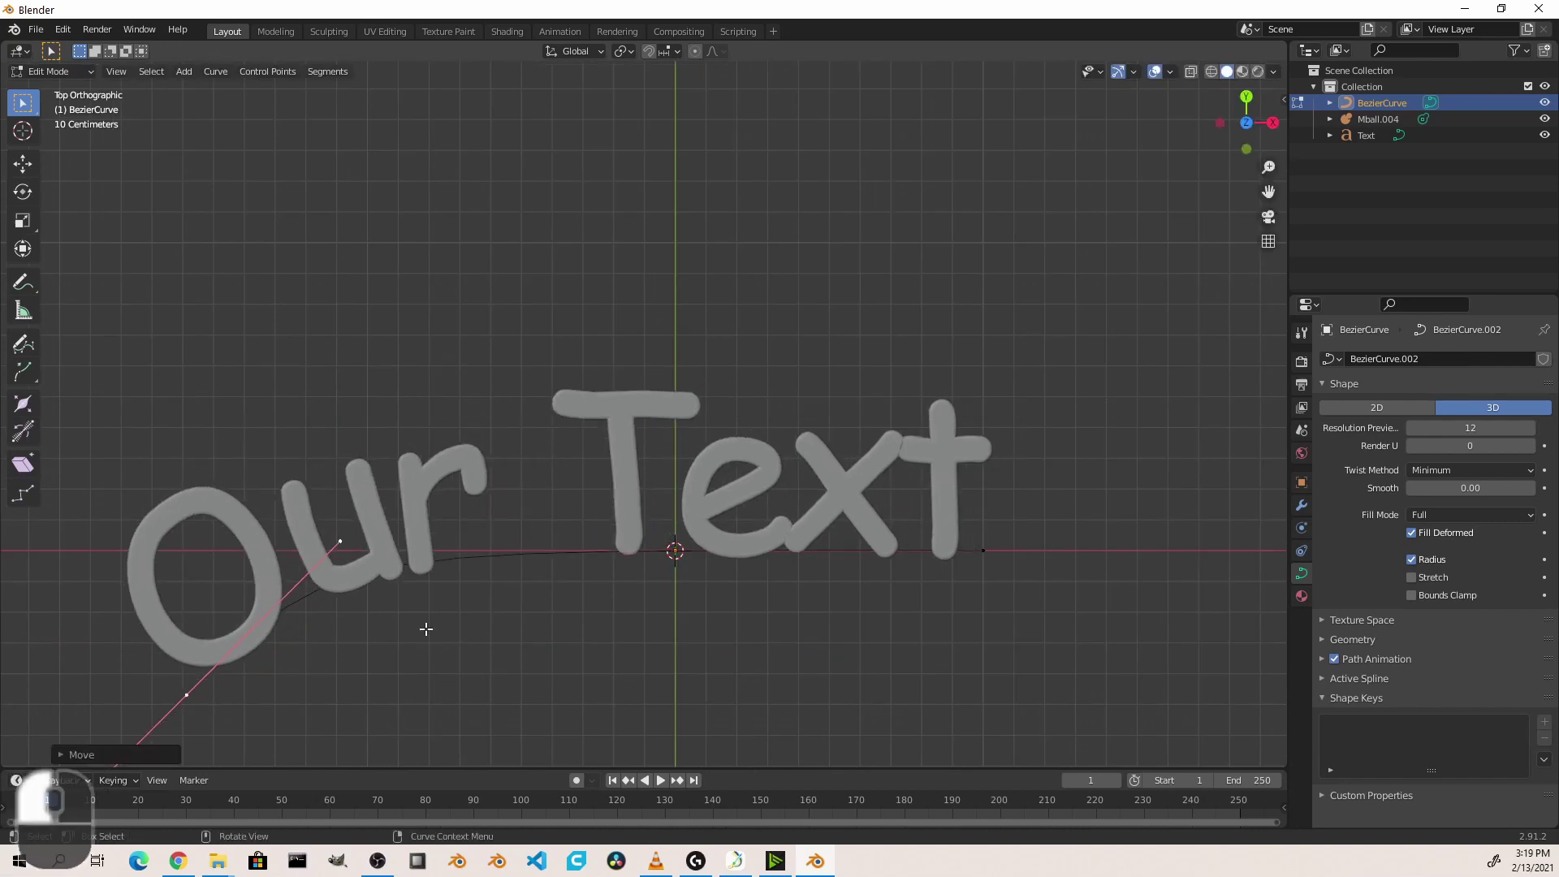
{"action": "left_click", "coordinate": [985, 552]}
{"action": "key", "text": "r"}
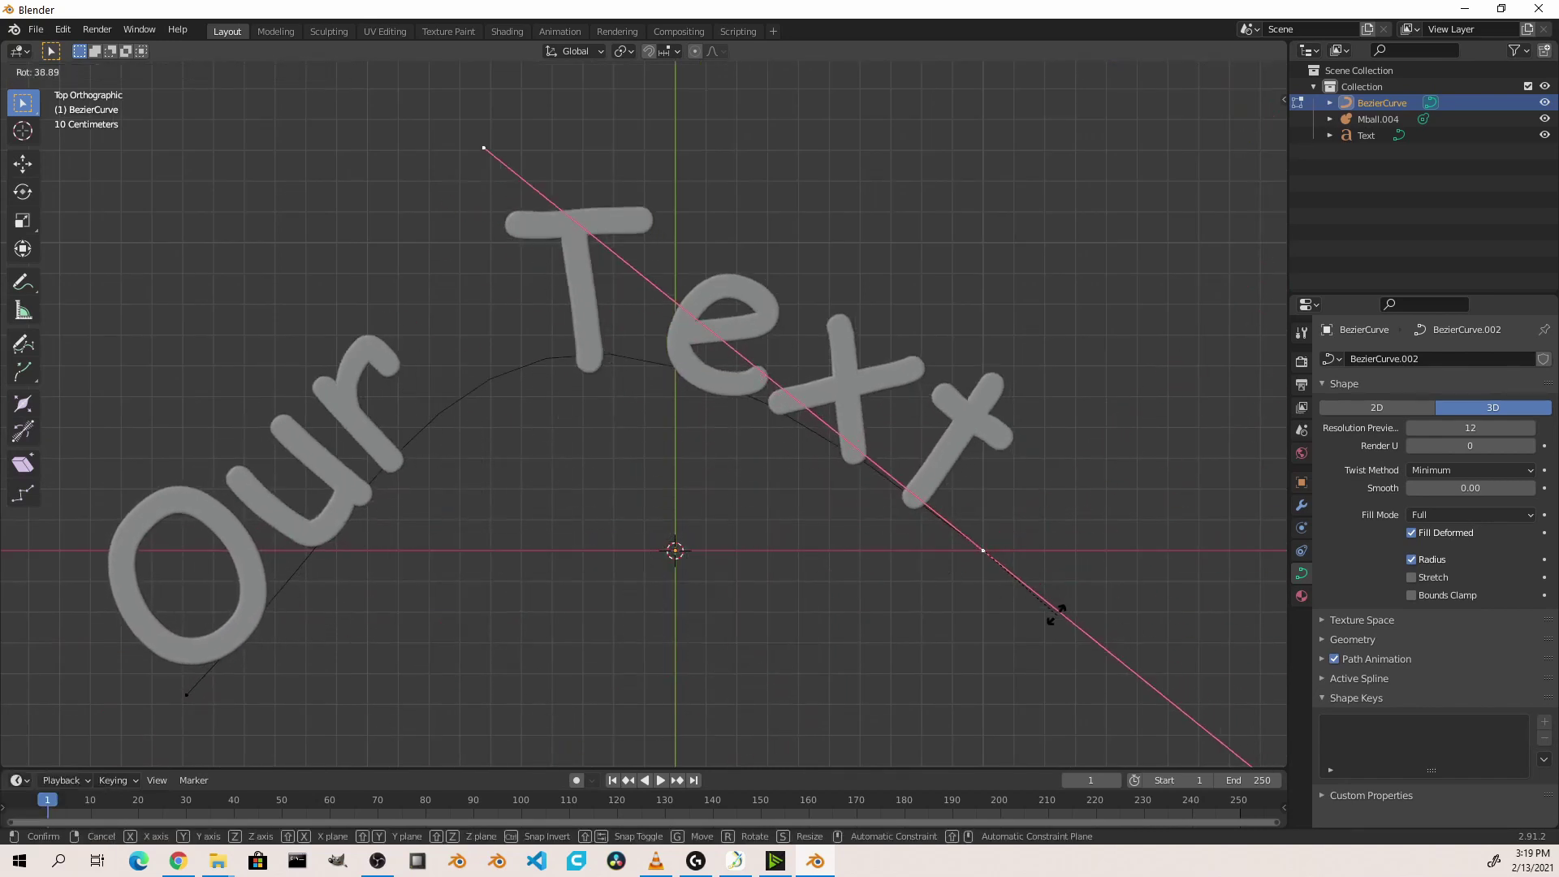
{"action": "left_click", "coordinate": [1041, 598]}
{"action": "key", "text": "Tab"}
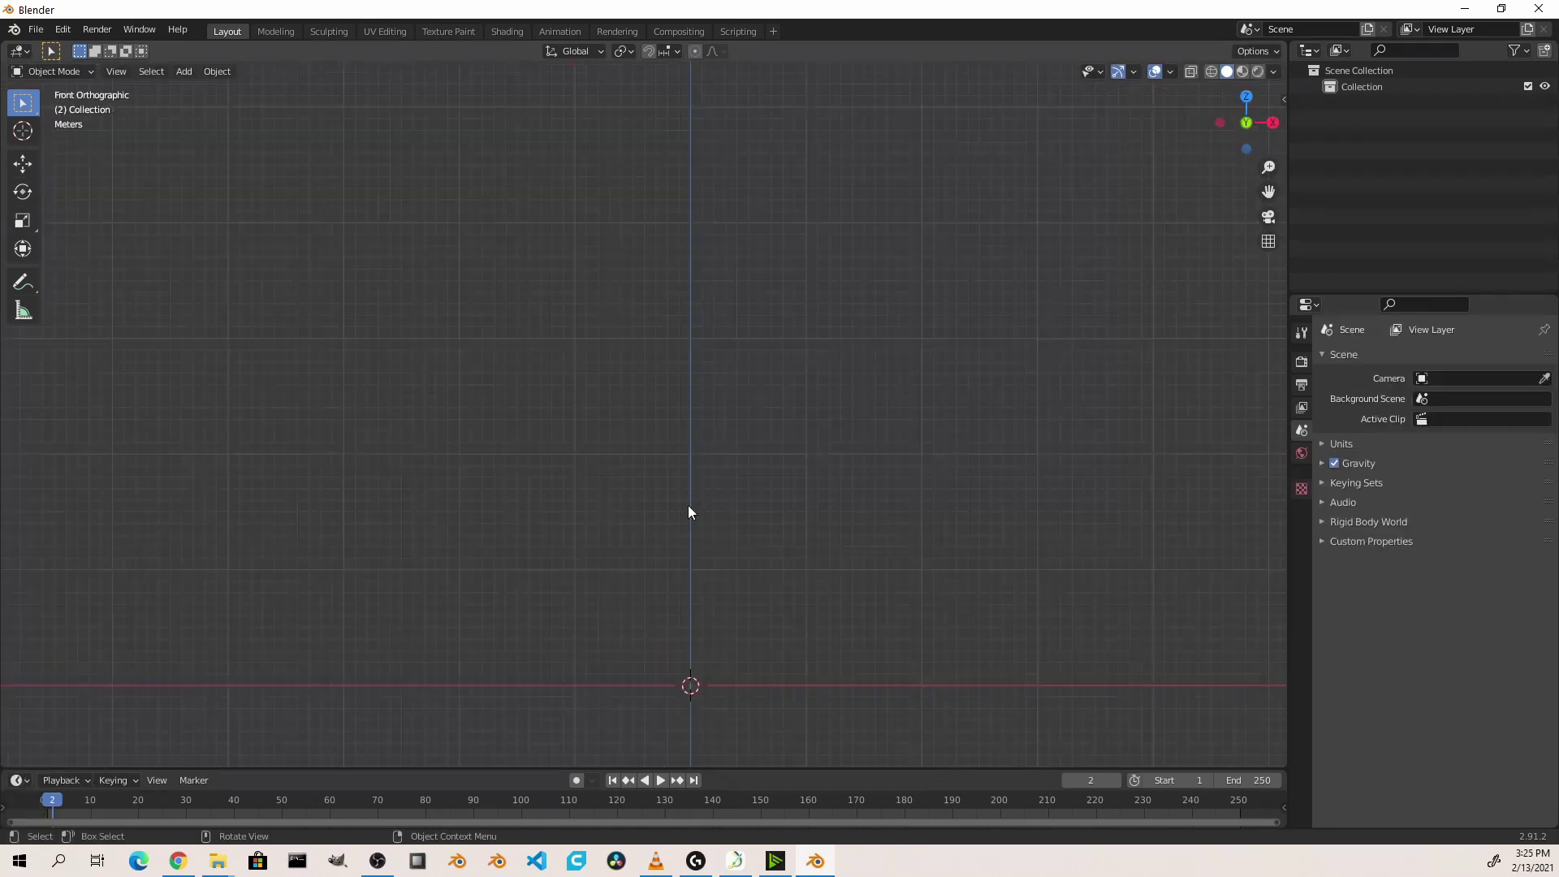
Import smoke2.vdb from the Desktop folder into the empty scene as an OpenVDB volume
{"action": "key", "text": "shift+a"}
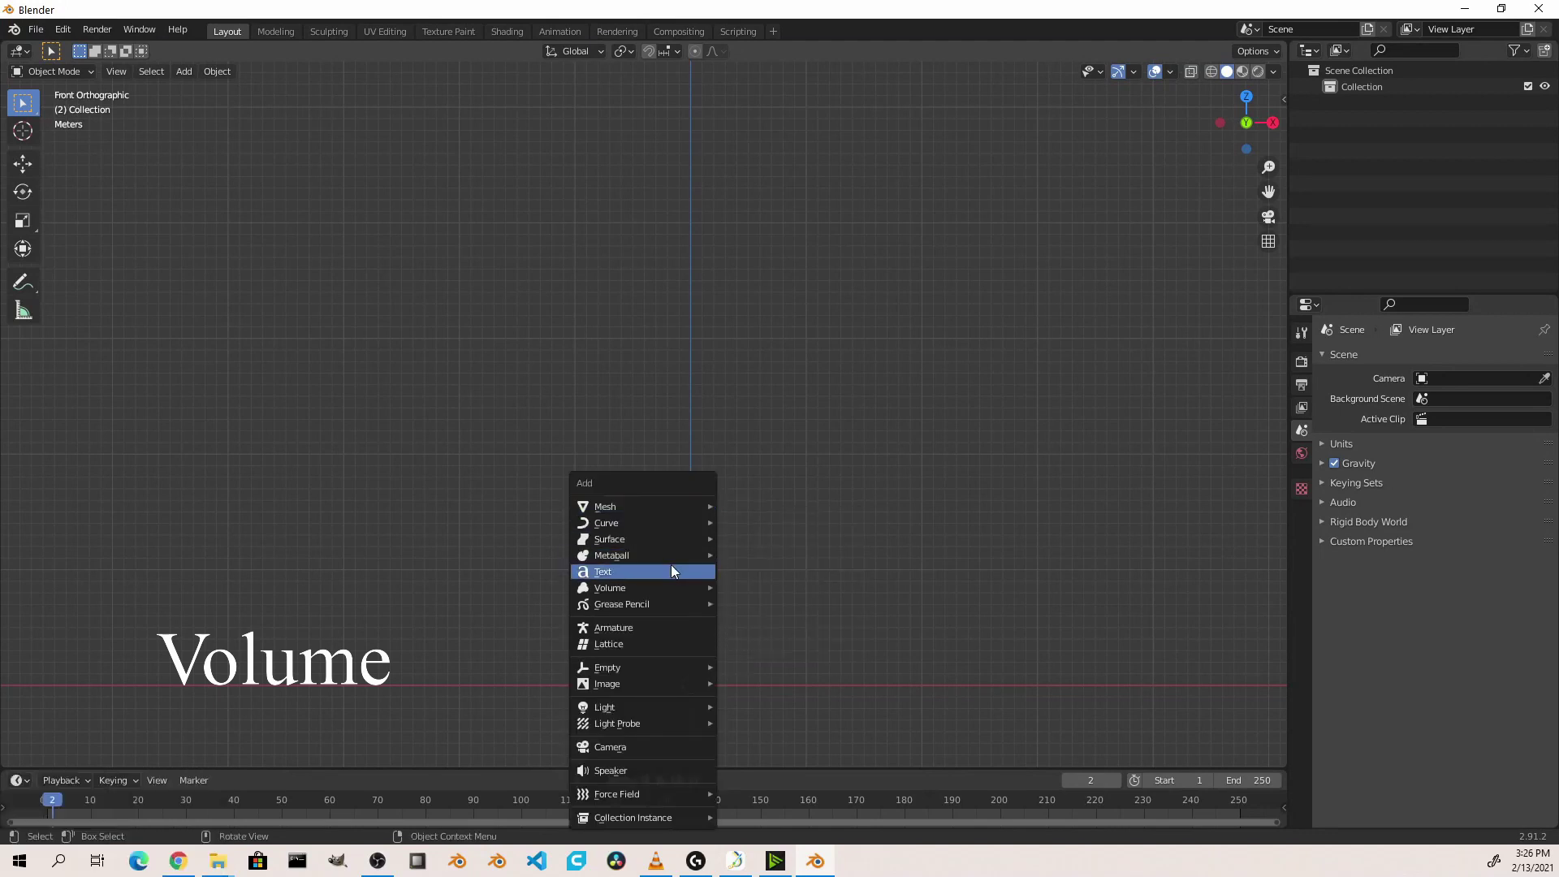
{"action": "mouse_move", "coordinate": [666, 590]}
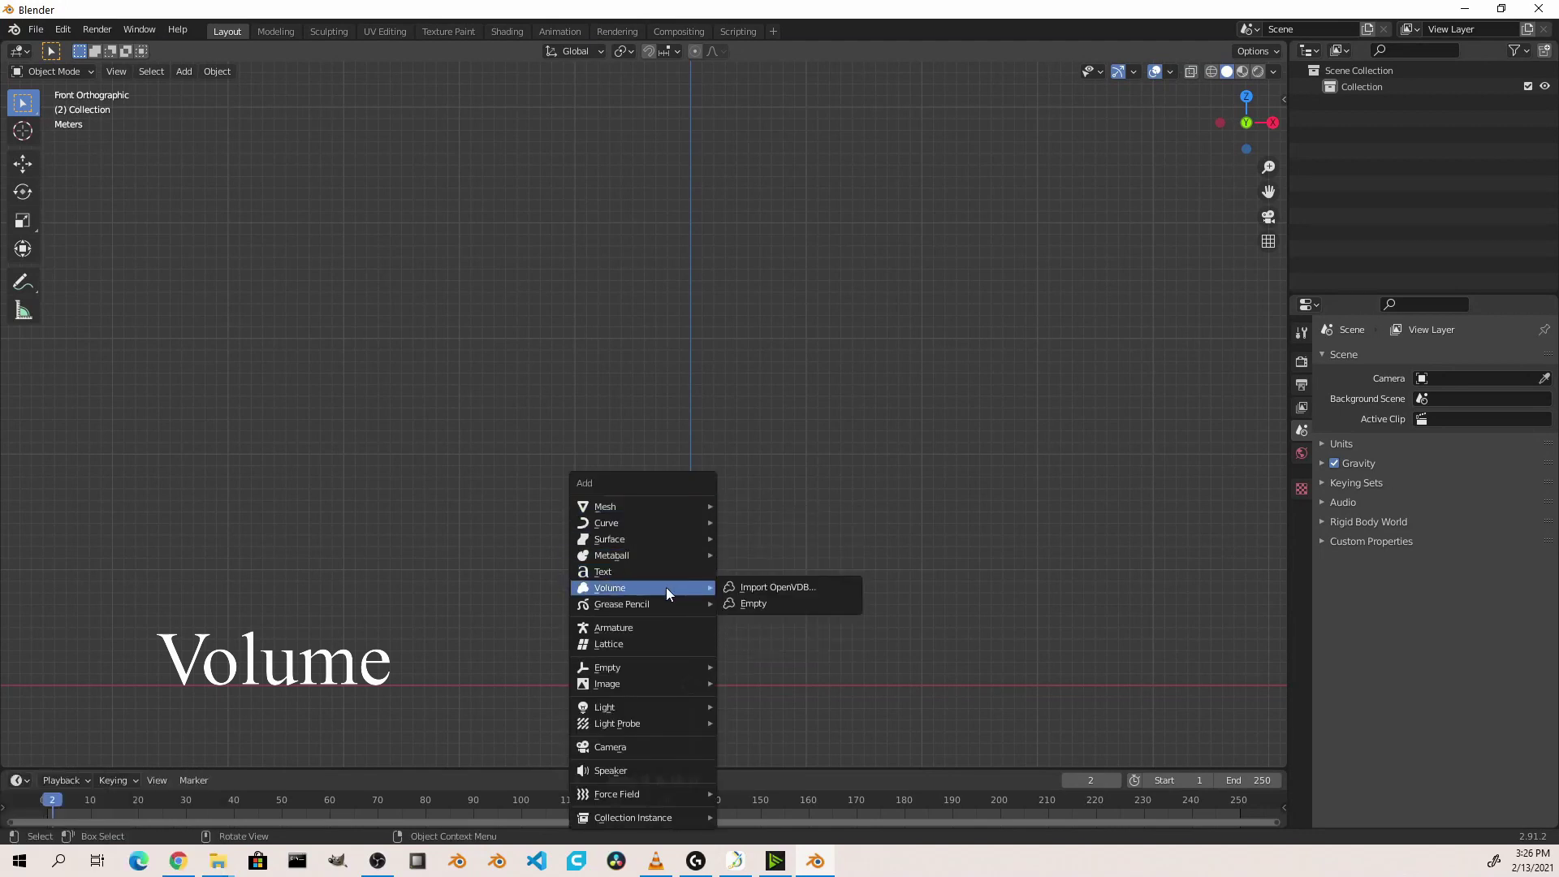
{"action": "key", "text": "Escape"}
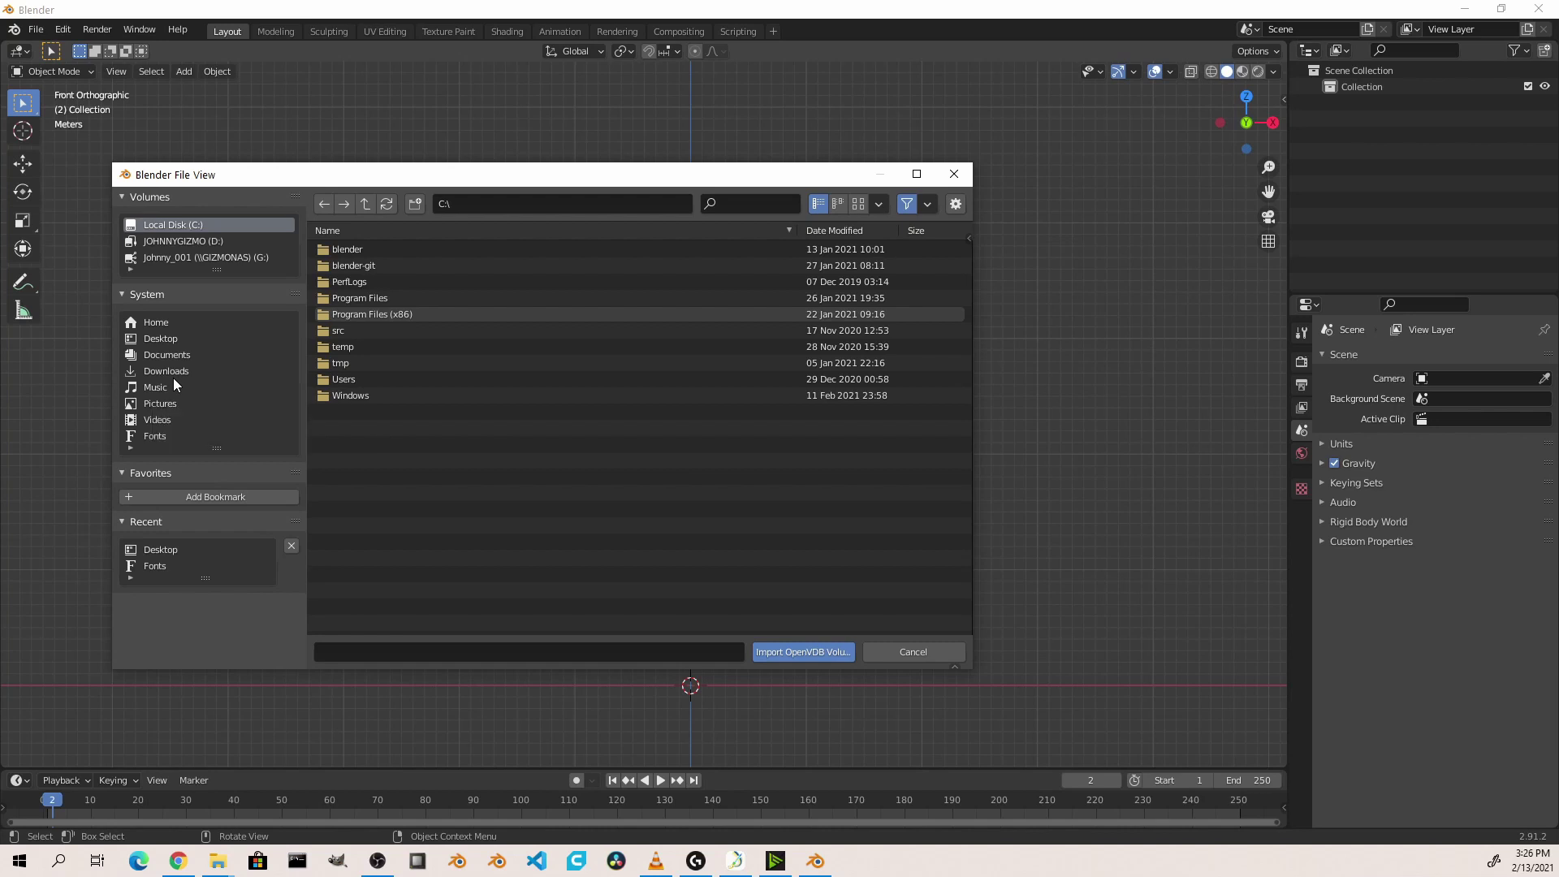
{"action": "left_click", "coordinate": [154, 338]}
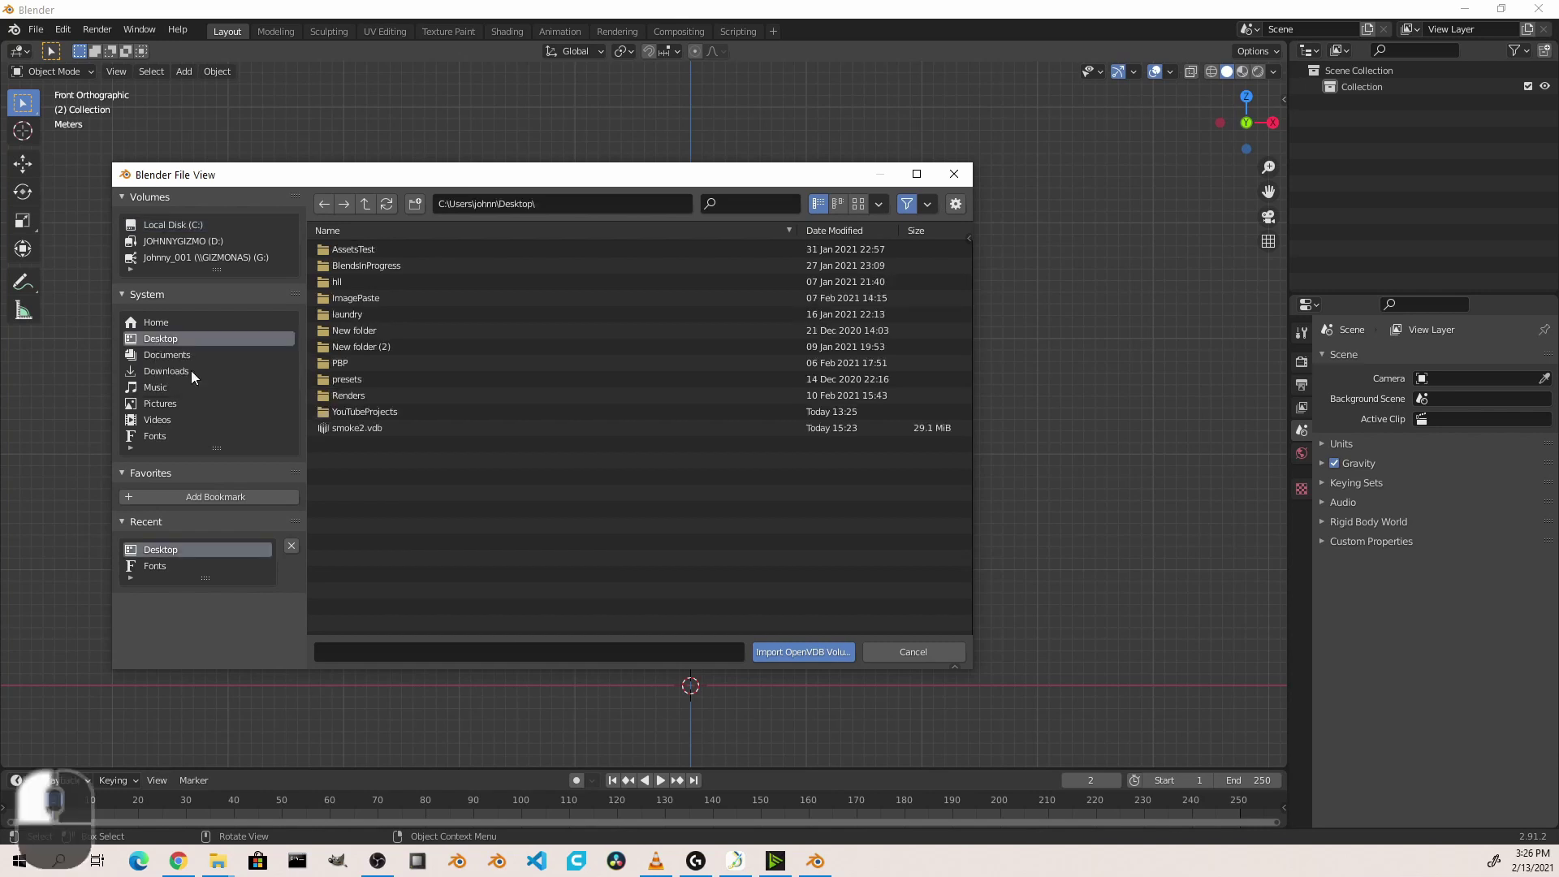
{"action": "double_click", "coordinate": [321, 427]}
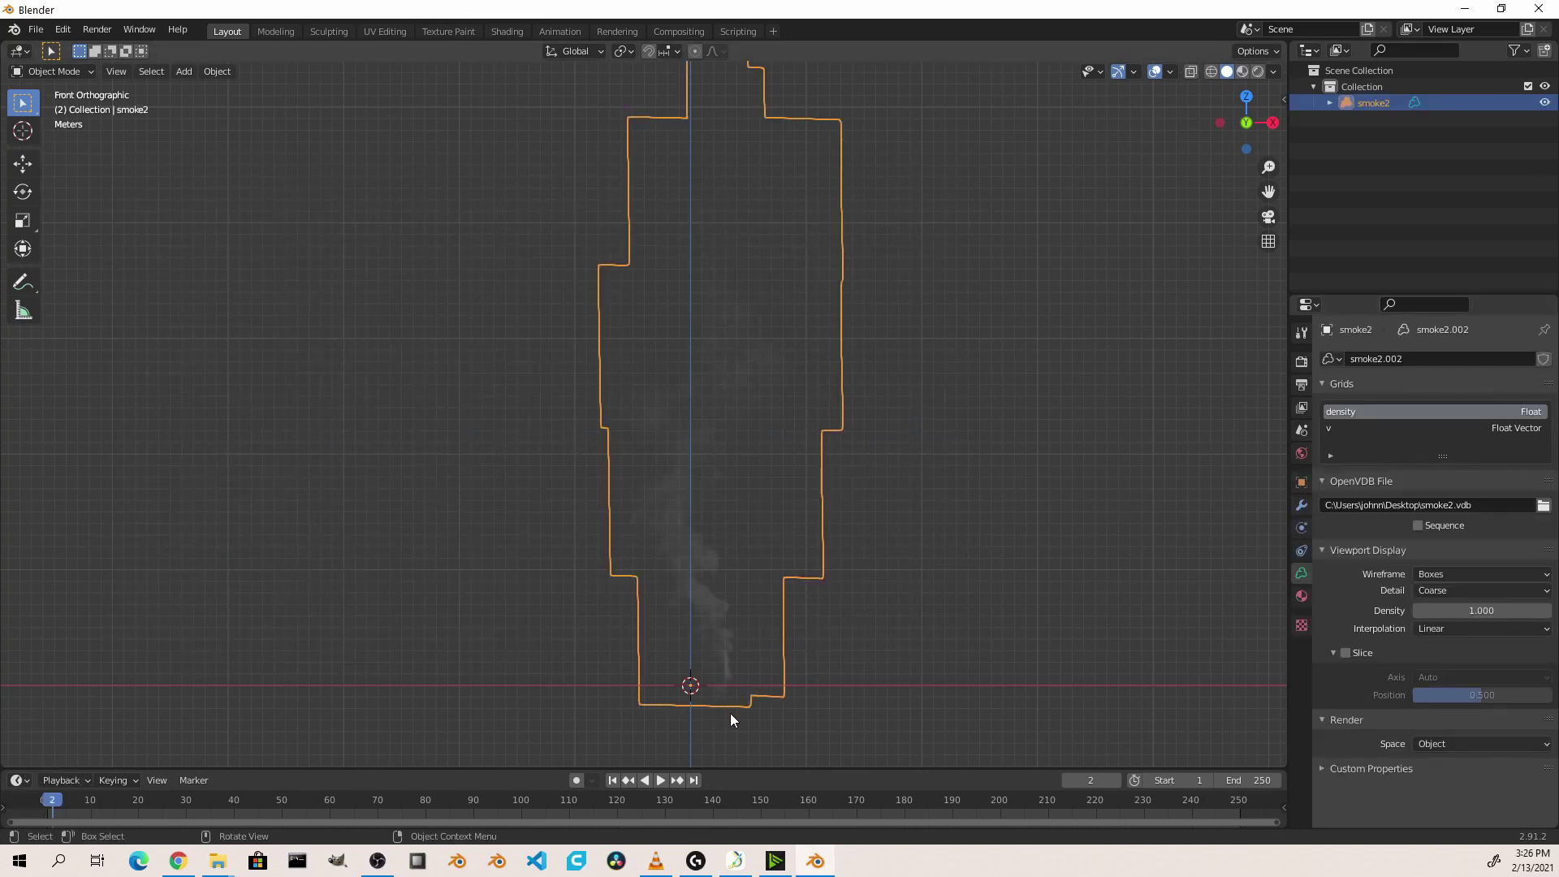
Make the float vector grid "v" the active grid of the smoke volume
{"action": "middle_click_drag", "start_coordinate": [822, 504], "coordinate": [698, 410]}
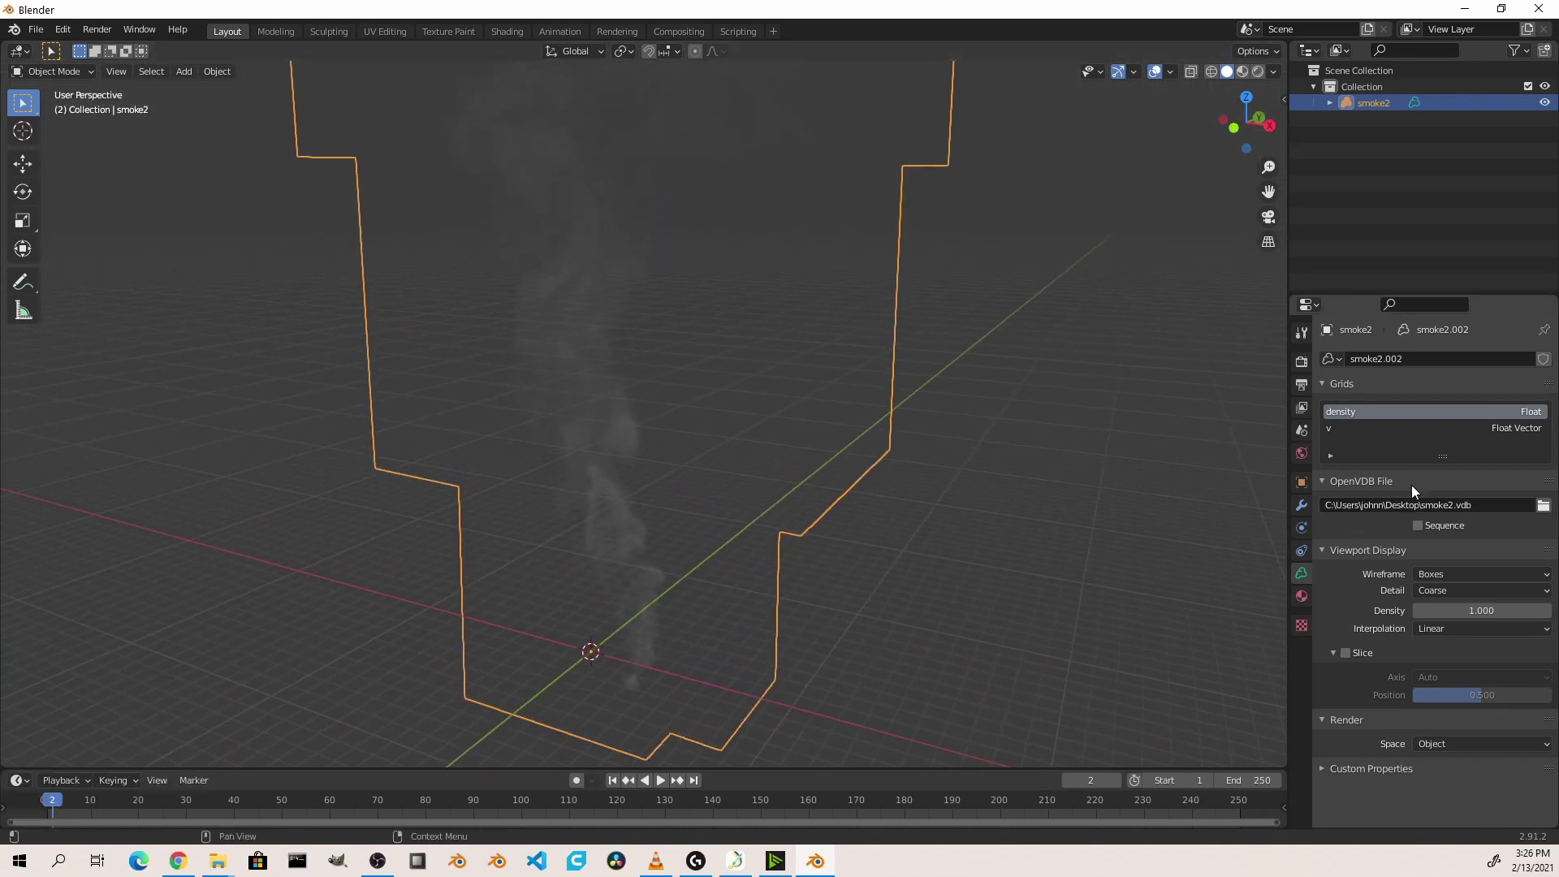
{"action": "left_click", "coordinate": [1374, 431]}
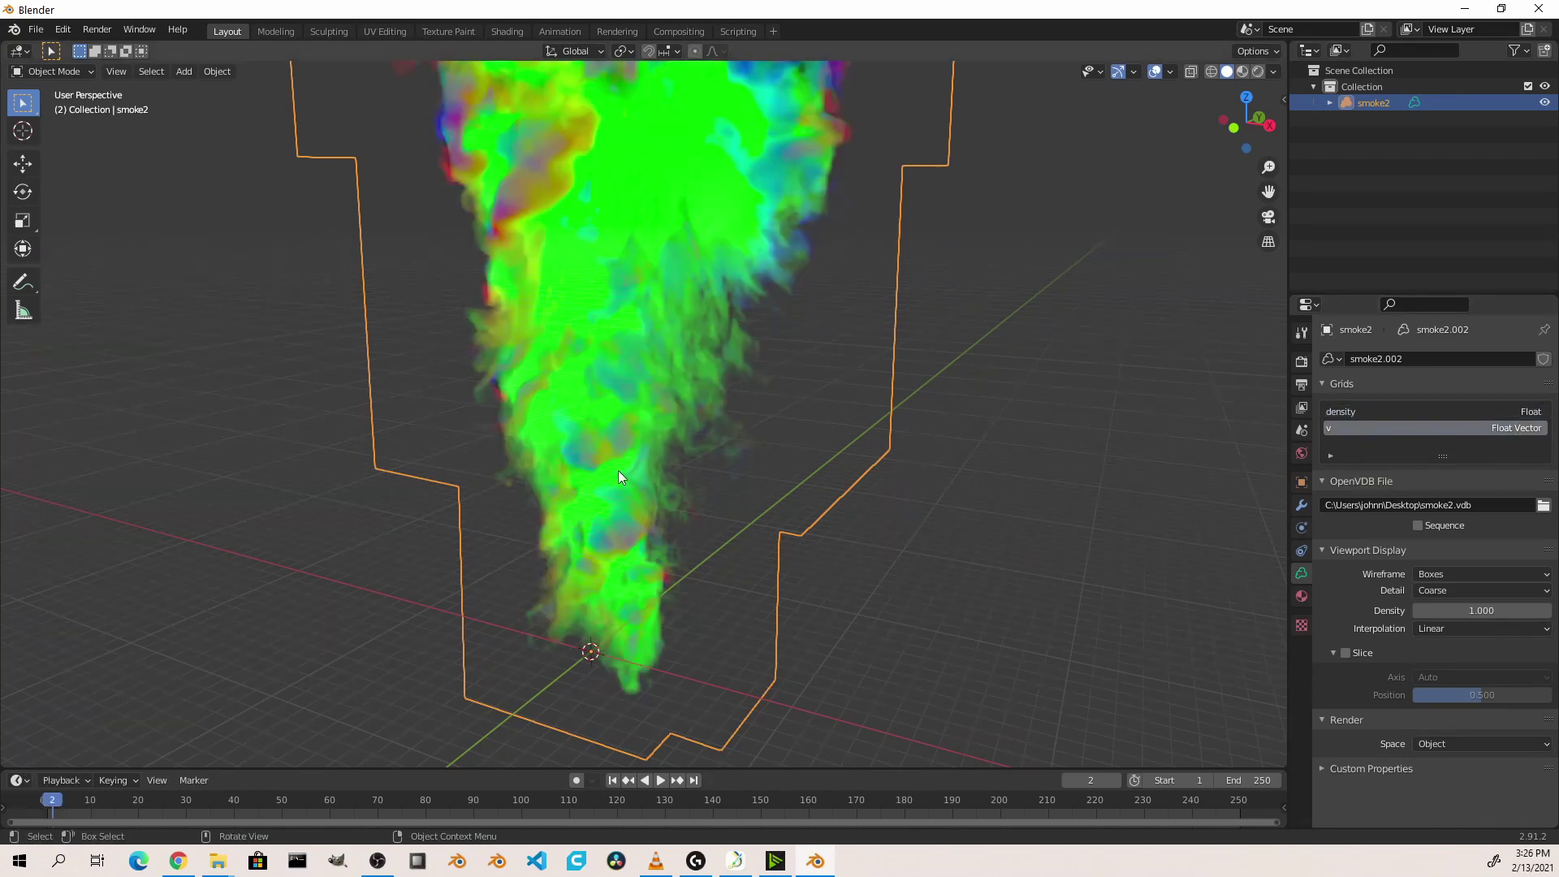
{"action": "middle_click_drag", "start_coordinate": [703, 641], "coordinate": [820, 501]}
{"action": "middle_click_drag", "start_coordinate": [771, 312], "coordinate": [678, 452], "text": "shift"}
{"action": "scroll", "coordinate": [730, 409], "scroll_direction": "down", "scroll_amount": 2}
{"action": "scroll", "coordinate": [724, 408], "scroll_direction": "down", "scroll_amount": 1}
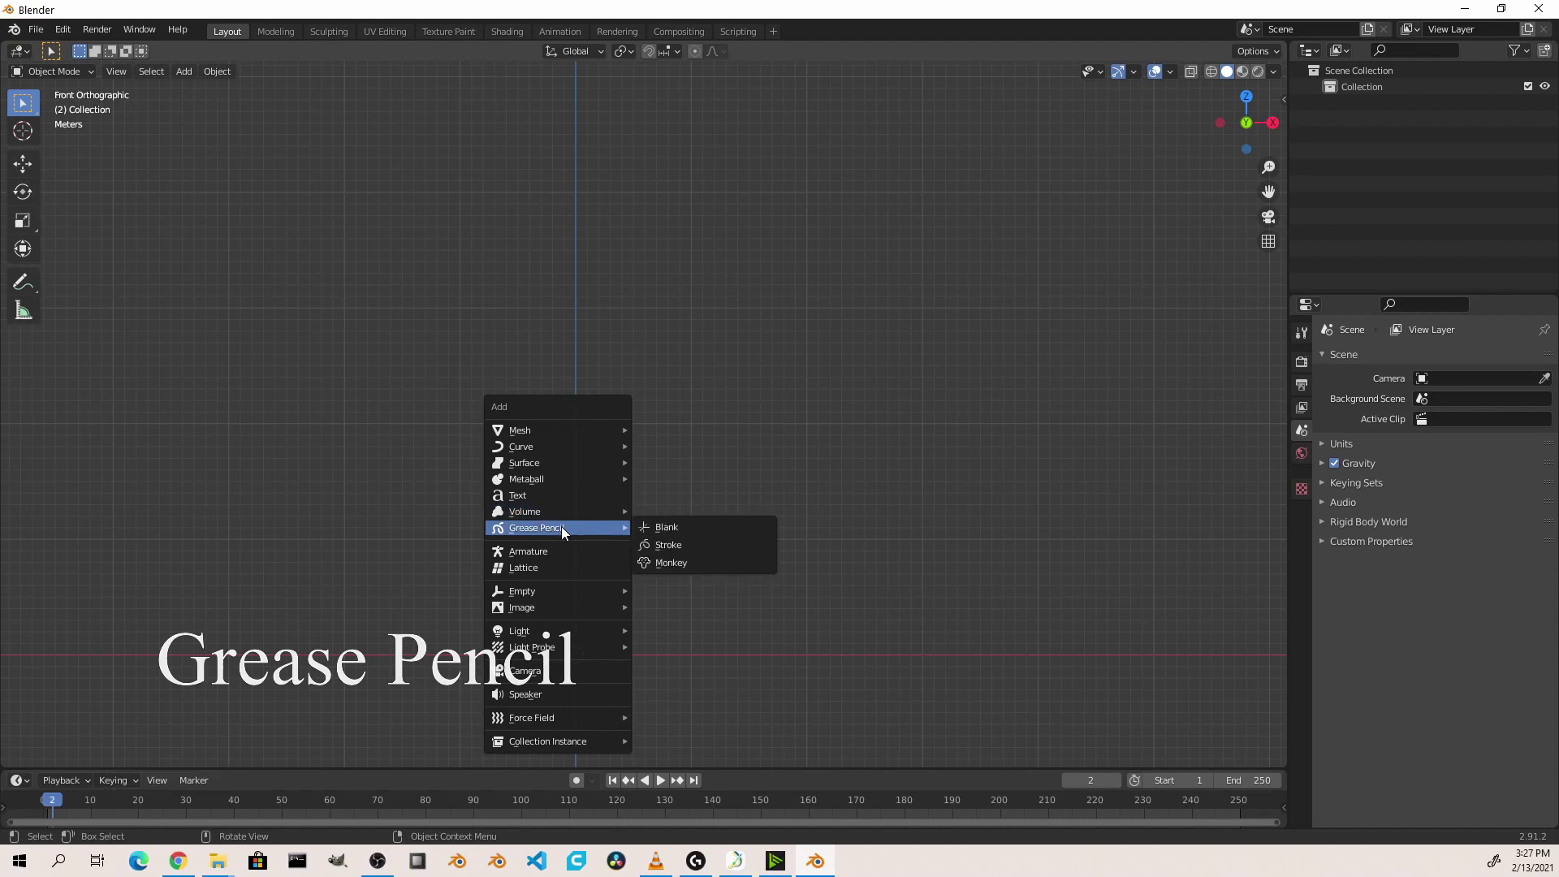
Add a Grease Pencil Monkey object to the empty scene
{"action": "left_click", "coordinate": [716, 562]}
{"action": "middle_click_drag", "start_coordinate": [633, 630], "coordinate": [708, 392], "text": "shift"}
{"action": "scroll", "coordinate": [705, 445], "scroll_direction": "up", "scroll_amount": 14}
{"action": "middle_click_drag", "start_coordinate": [927, 538], "coordinate": [803, 464], "text": "shift"}
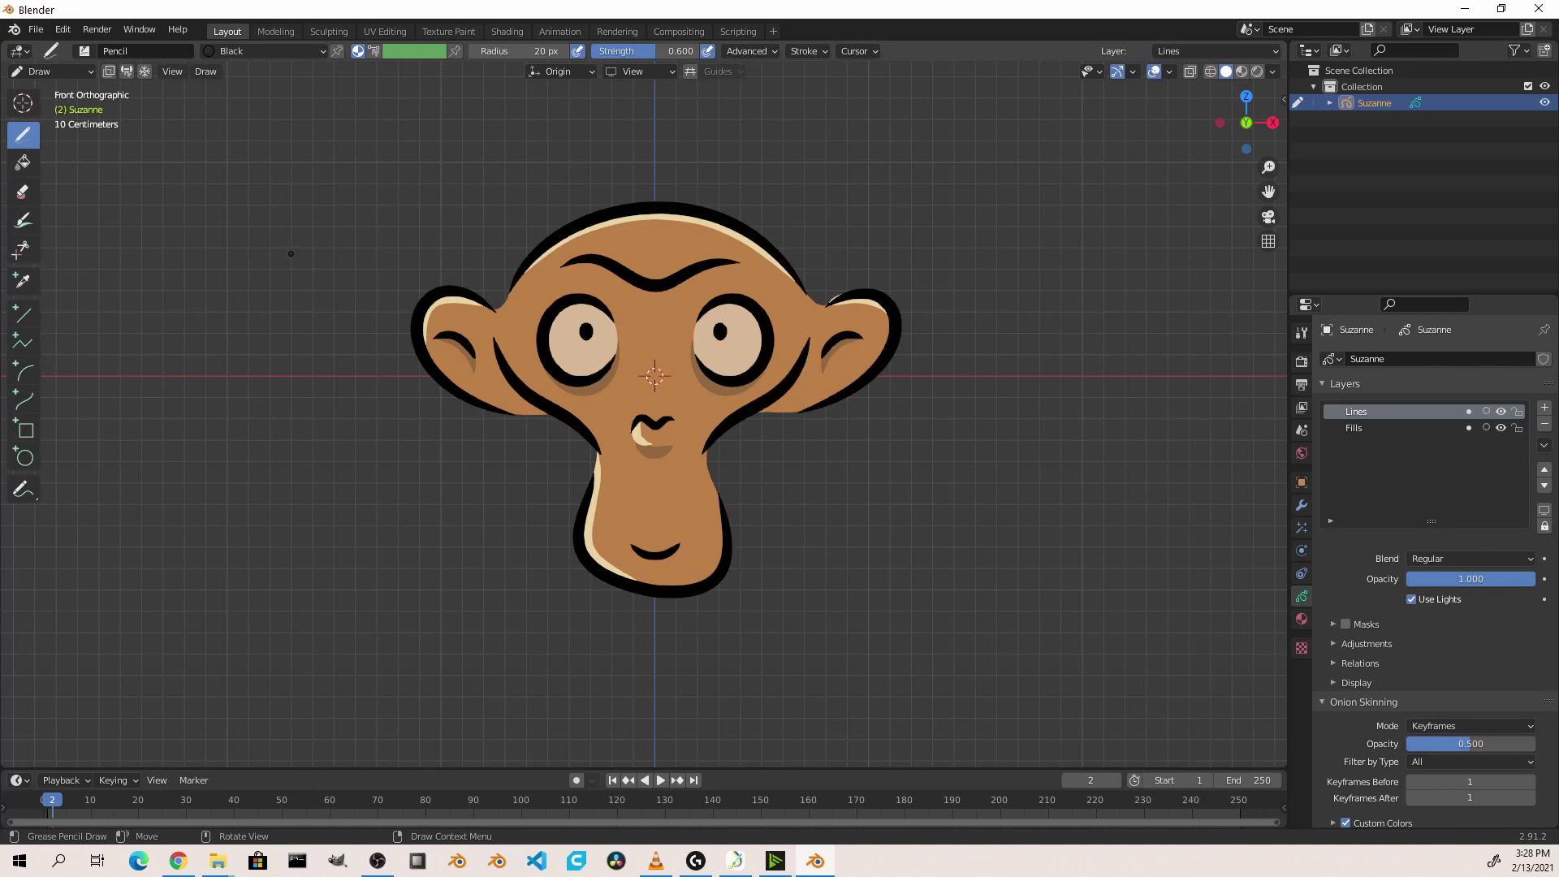
Draw a wavy Grease Pencil stroke above the monkey's left-hand ear, switch to Object Mode and look over the drawing
{"action": "mouse_move", "coordinate": [279, 257]}
{"action": "left_mouse_down"}
{"action": "mouse_move", "coordinate": [333, 227]}
{"action": "mouse_move", "coordinate": [492, 214]}
{"action": "left_mouse_up"}
{"action": "left_click", "coordinate": [76, 72]}
{"action": "left_click", "coordinate": [78, 85]}
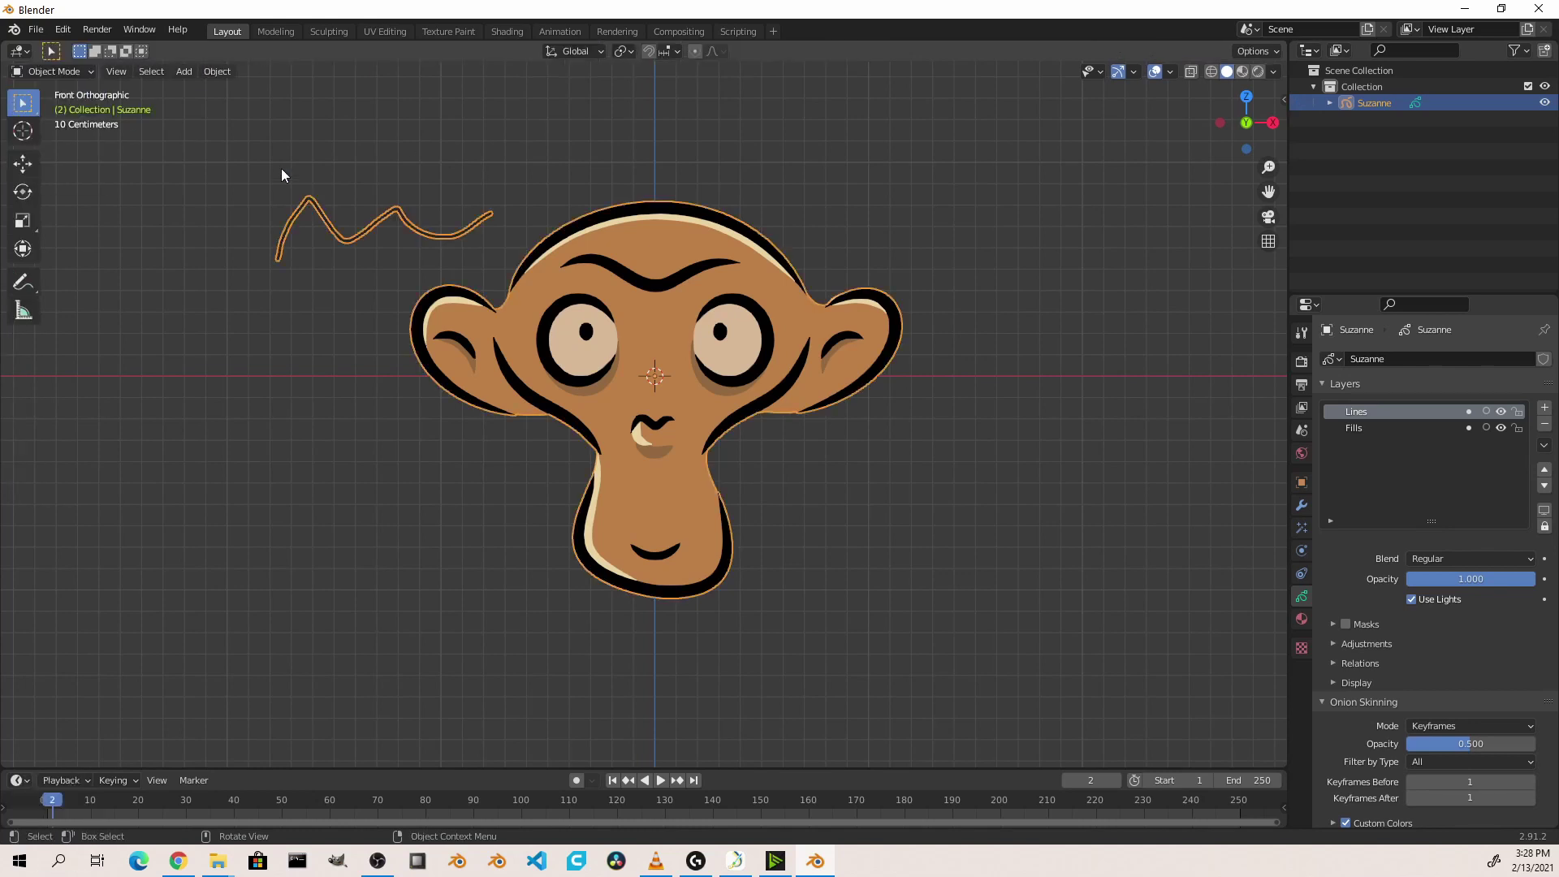
{"action": "middle_click_drag", "start_coordinate": [708, 235], "coordinate": [635, 291]}
{"action": "scroll", "coordinate": [707, 266], "scroll_direction": "up", "scroll_amount": 5}
{"action": "scroll", "coordinate": [693, 262], "scroll_direction": "down", "scroll_amount": 3}
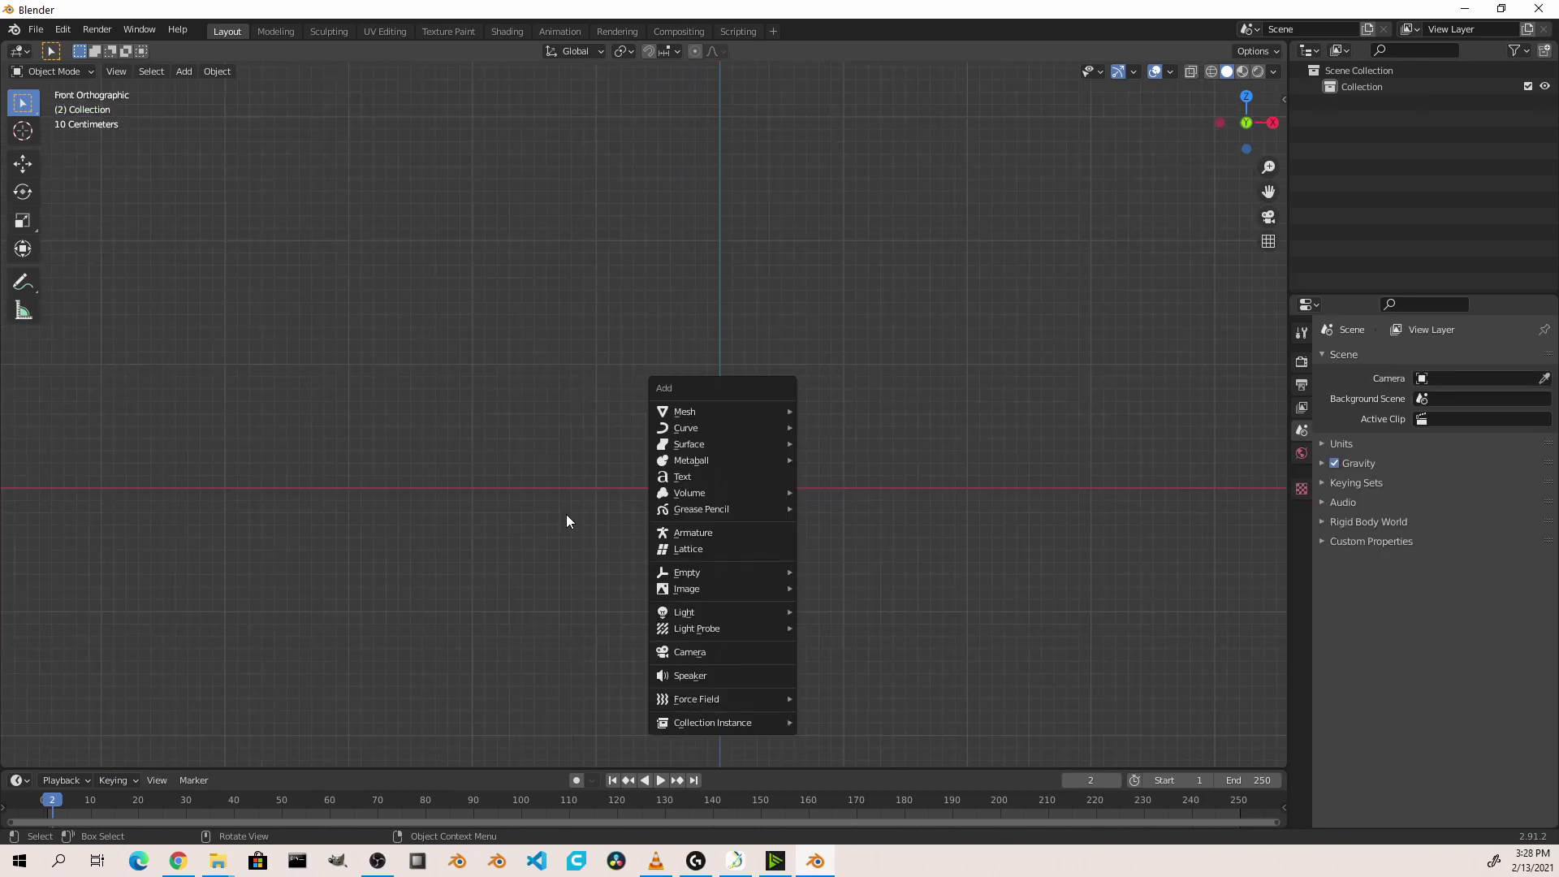
Add an armature to the empty scene, turn and place its bone as a thigh, and extrude a shin bone about 0.9 m down
{"action": "left_click", "coordinate": [703, 536]}
{"action": "key", "text": "Tab"}
{"action": "key", "text": "r"}
{"action": "left_click", "coordinate": [682, 571]}
{"action": "key", "text": "g"}
{"action": "left_click", "coordinate": [713, 418]}
{"action": "key", "text": "e"}
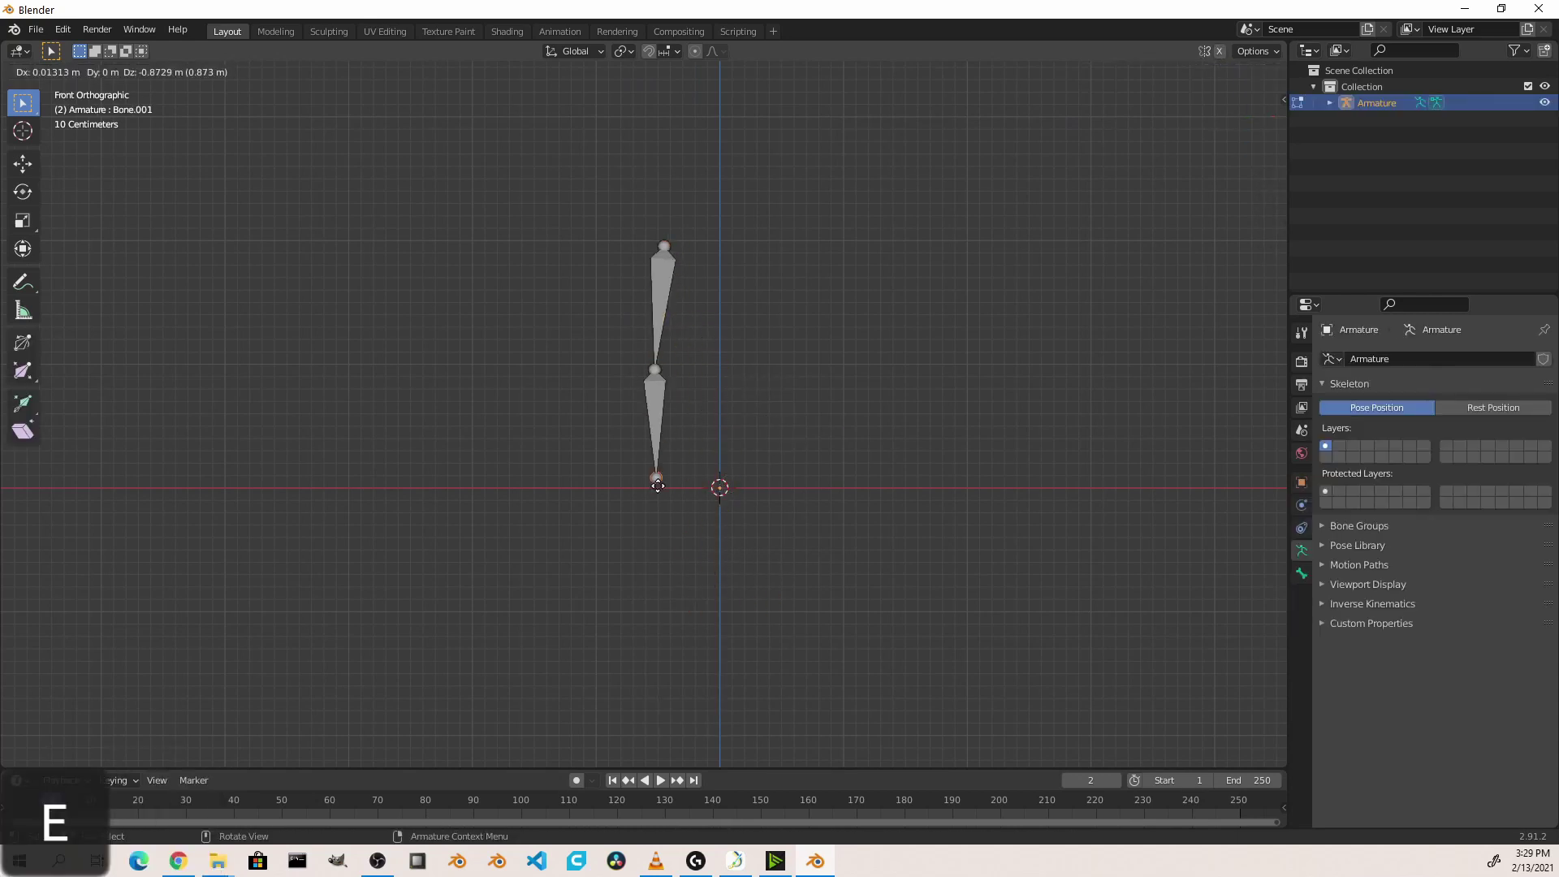
{"action": "left_click", "coordinate": [655, 492]}
Duplicate the leg bones and place the copy beside the first leg
{"action": "left_click", "coordinate": [648, 299], "text": "shift"}
{"action": "key", "text": "shift+d"}
{"action": "key", "text": "g"}
{"action": "middle_click_drag", "start_coordinate": [707, 248], "coordinate": [754, 405], "text": "shift"}
Add another bone and move it about 2 m up, centred above the two legs, as the lower spine
{"action": "key", "text": "shift+a"}
{"action": "key", "text": "b"}
{"action": "left_click_drag", "start_coordinate": [716, 479], "coordinate": [794, 682]}
{"action": "key", "text": "g"}
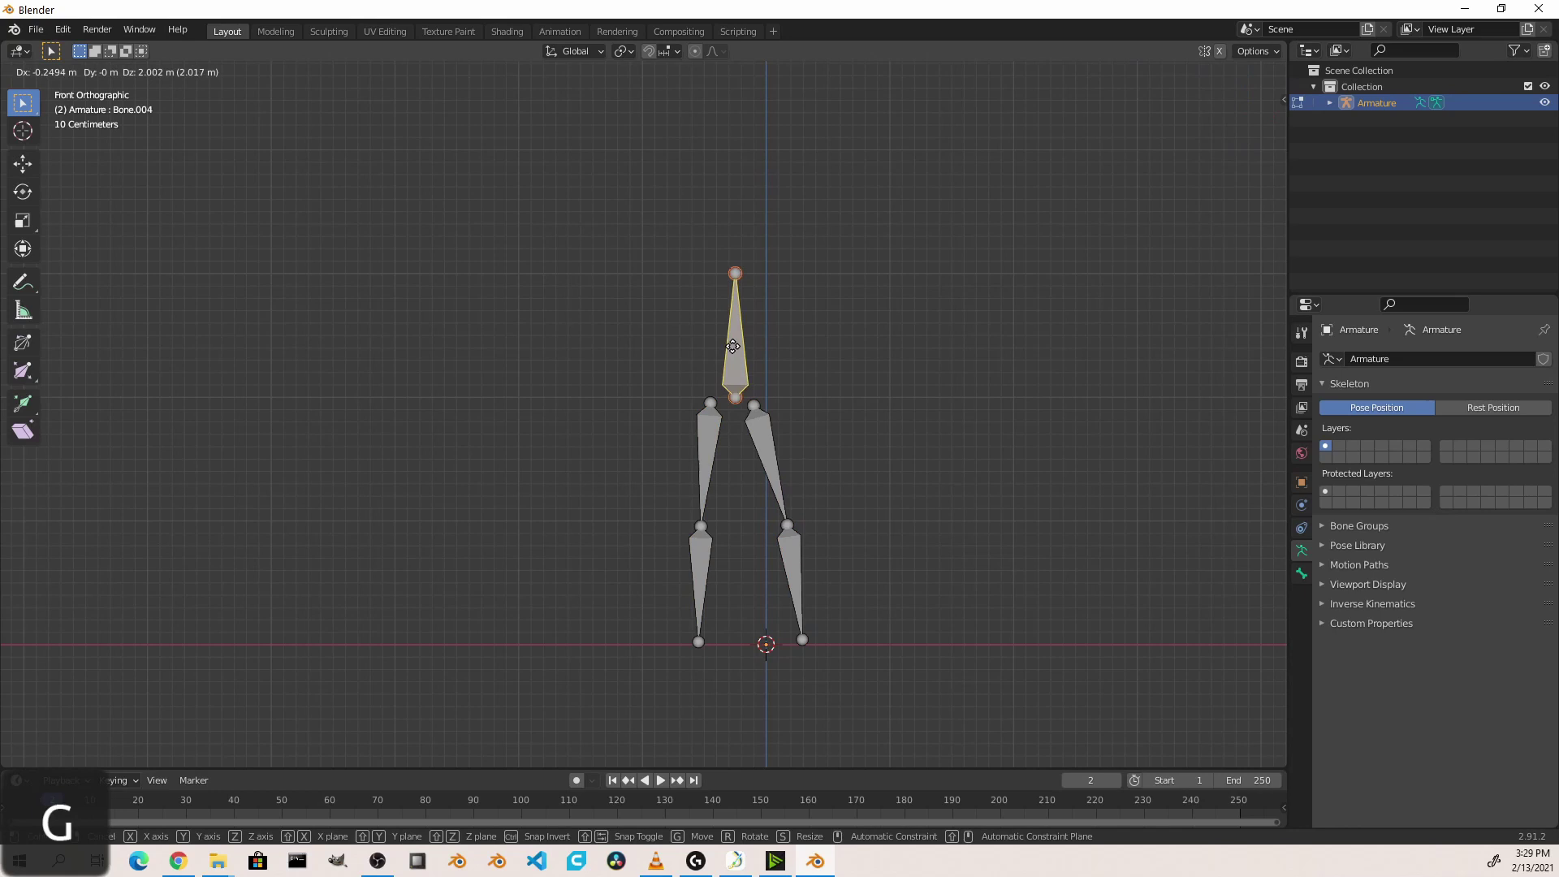
{"action": "left_click", "coordinate": [730, 346]}
Extrude an upper spine bone from the lower spine's tip, with a shoulder and a two-bone arm on each side
{"action": "left_click", "coordinate": [734, 274]}
{"action": "key", "text": "e"}
{"action": "left_click", "coordinate": [754, 183]}
{"action": "key", "text": "e"}
{"action": "left_click", "coordinate": [832, 184]}
Extrude a head bone upward from the joint between the shoulders and leave Edit Mode
{"action": "key", "text": "e"}
{"action": "left_click_drag", "start_coordinate": [960, 434], "coordinate": [802, 270]}
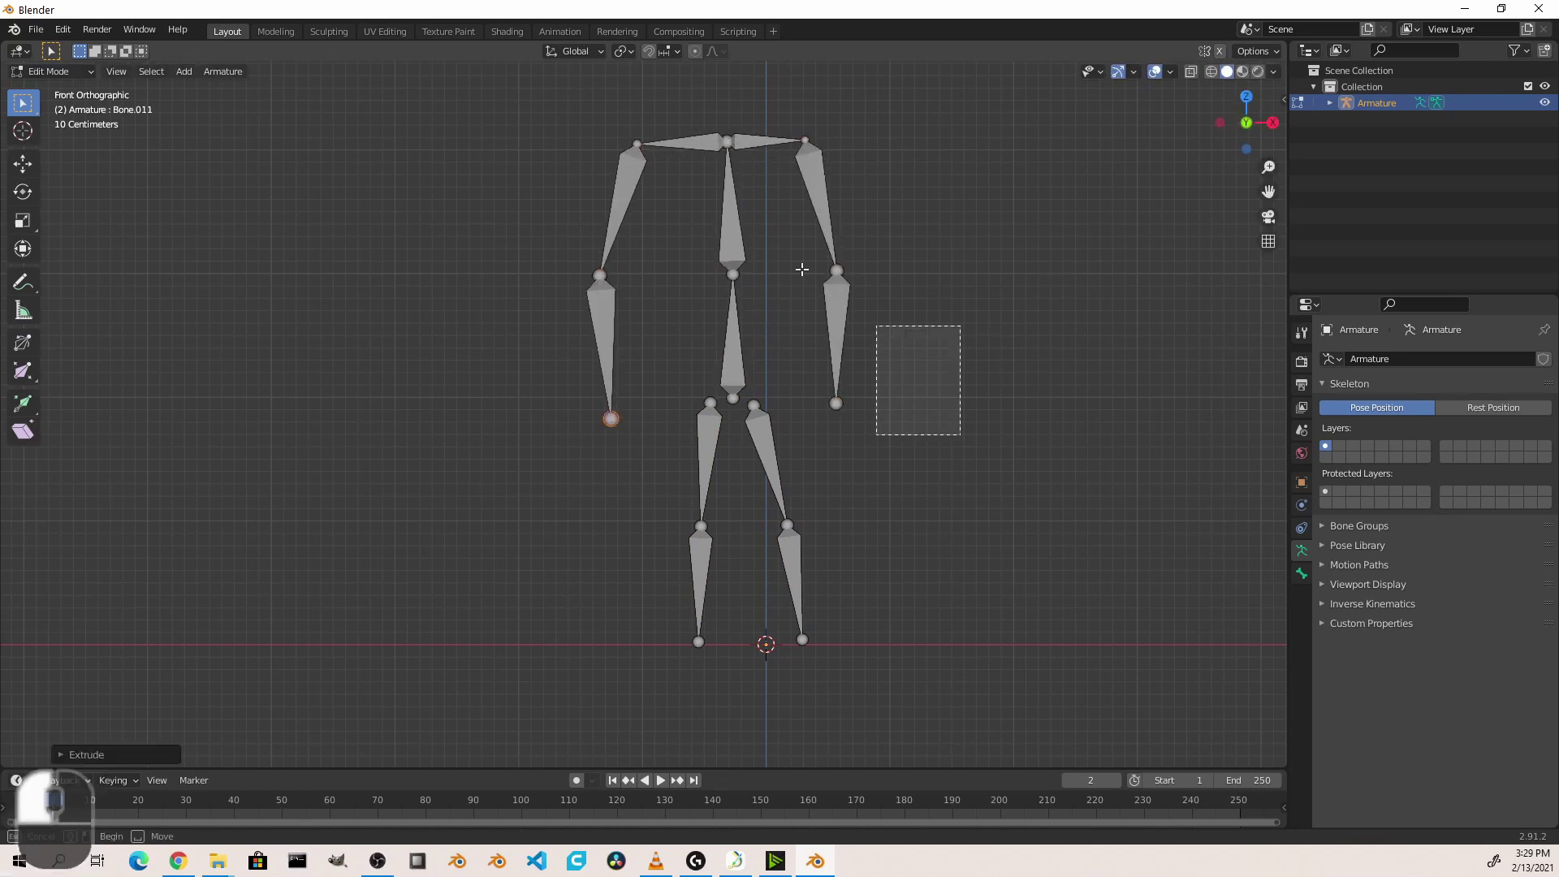
Scale up the bones of both legs and move them down beneath the spine
{"action": "left_click", "coordinate": [758, 461], "text": "shift"}
{"action": "key", "text": "s"}
{"action": "left_click", "coordinate": [827, 668]}
{"action": "key", "text": "g"}
{"action": "left_click", "coordinate": [804, 755]}
{"action": "scroll", "coordinate": [781, 735], "scroll_direction": "down", "scroll_amount": 3}
{"action": "left_click", "coordinate": [749, 392]}
{"action": "key", "text": "e"}
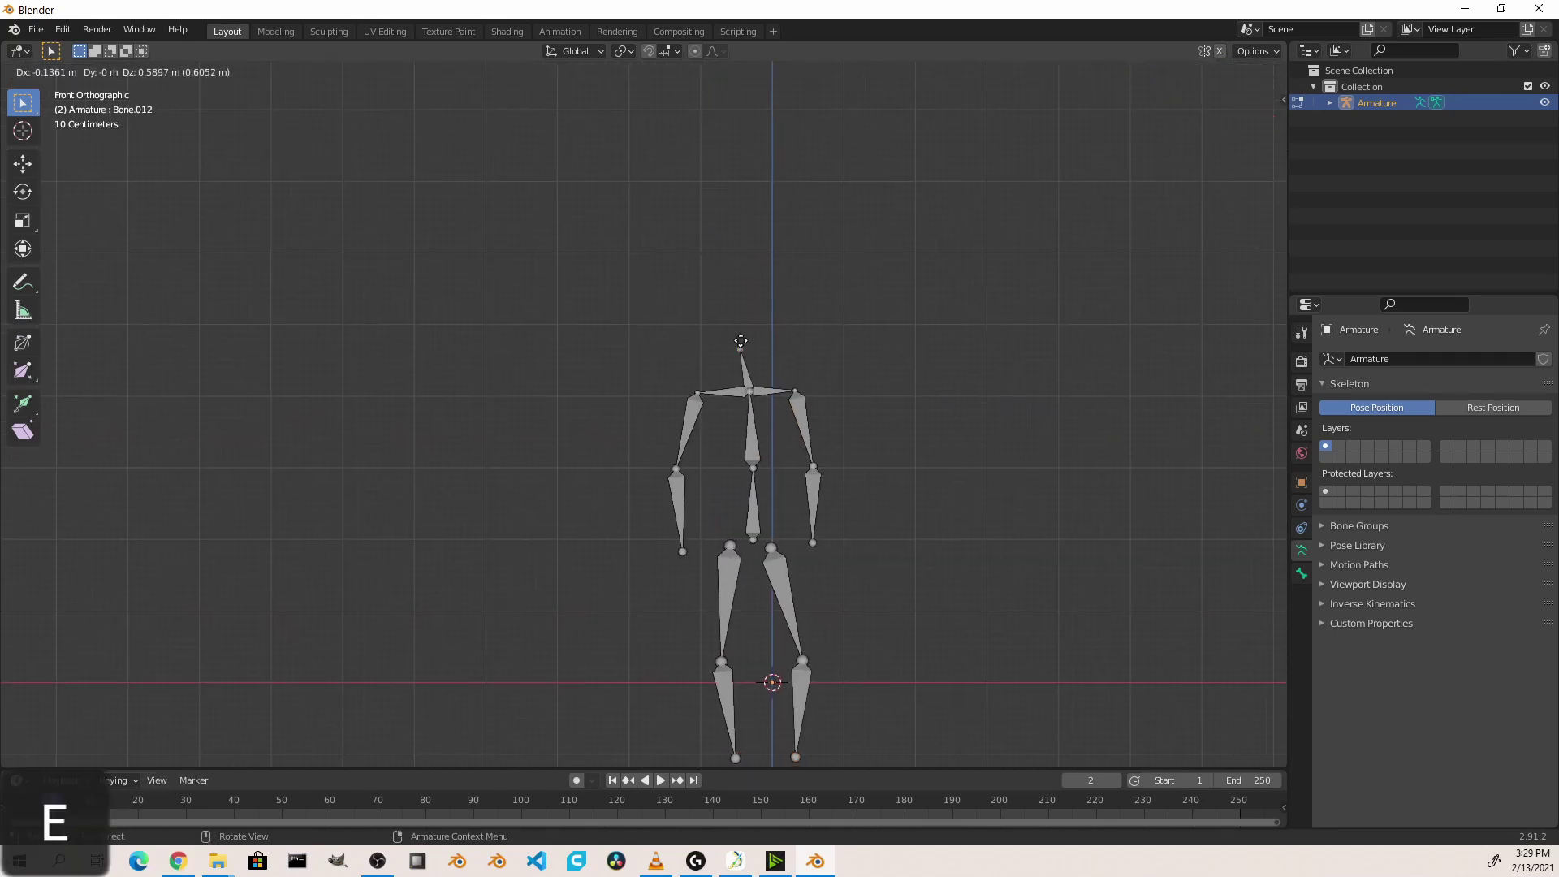
{"action": "left_click", "coordinate": [747, 303]}
{"action": "scroll", "coordinate": [747, 303], "scroll_direction": "down", "scroll_amount": 1}
{"action": "middle_click_drag", "start_coordinate": [692, 387], "coordinate": [709, 276], "text": "shift"}
{"action": "key", "text": "Tab"}
Add a mesh cylinder and scale it as a body part for the leg
{"action": "key", "text": "shift+a"}
{"action": "mouse_move", "coordinate": [649, 146]}
{"action": "left_click", "coordinate": [781, 239]}
{"action": "key", "text": "s"}
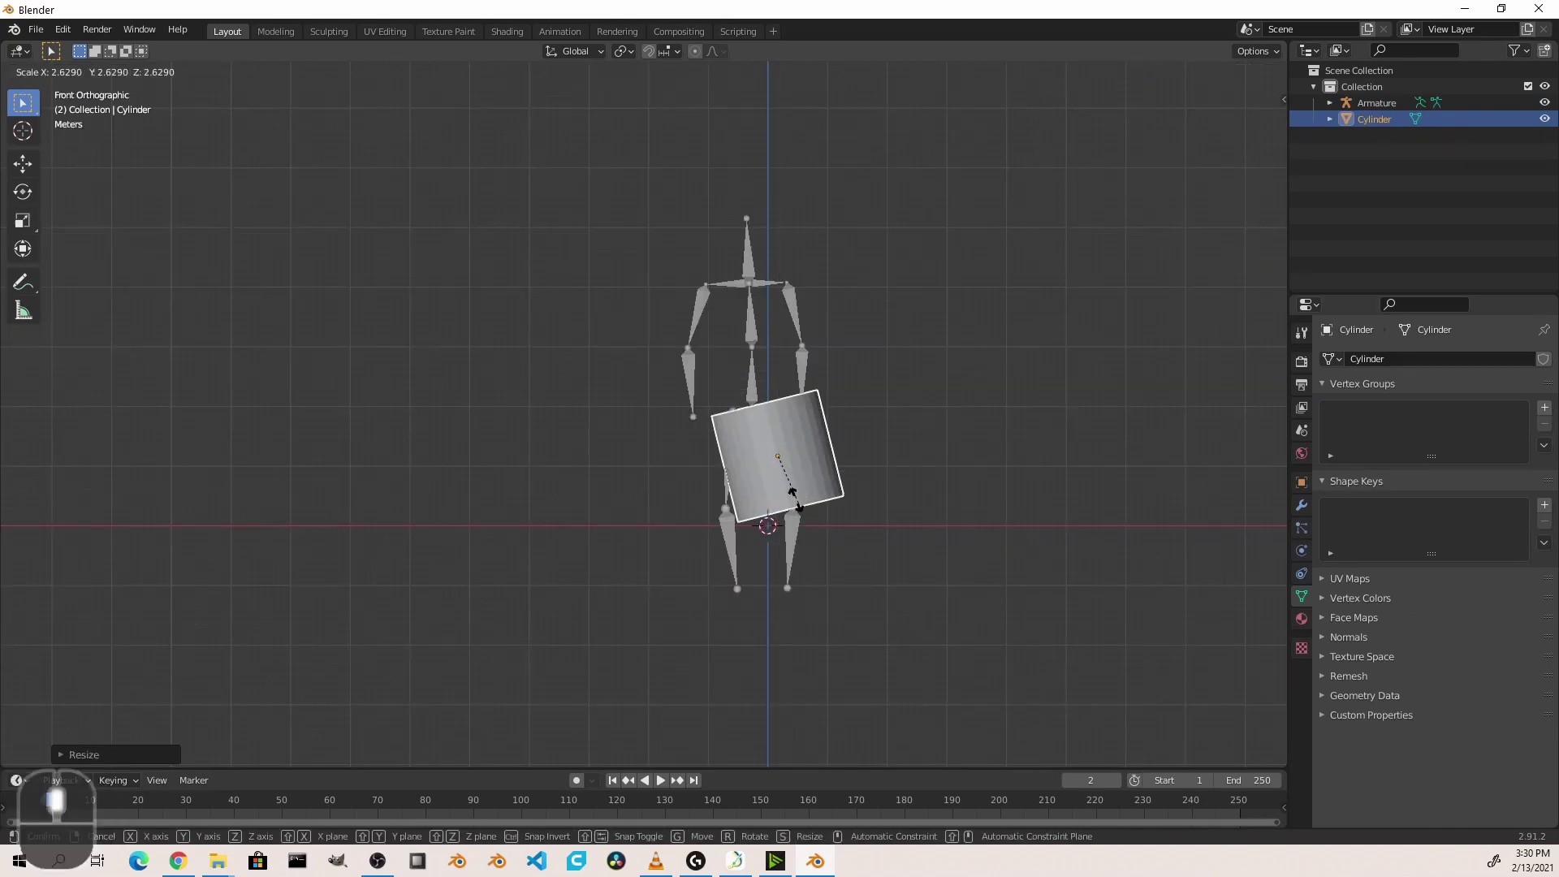
{"action": "left_click", "coordinate": [796, 500]}
Duplicate, rotate and scale the cylinder to cover the remaining leg bones and both spine bones
{"action": "key", "text": "shift+d"}
{"action": "key", "text": "s"}
{"action": "left_click", "coordinate": [836, 494]}
{"action": "key", "text": "shift+d"}
{"action": "left_click", "coordinate": [752, 543]}
{"action": "key", "text": "r"}
{"action": "scroll", "coordinate": [829, 368], "scroll_direction": "up", "scroll_amount": 3}
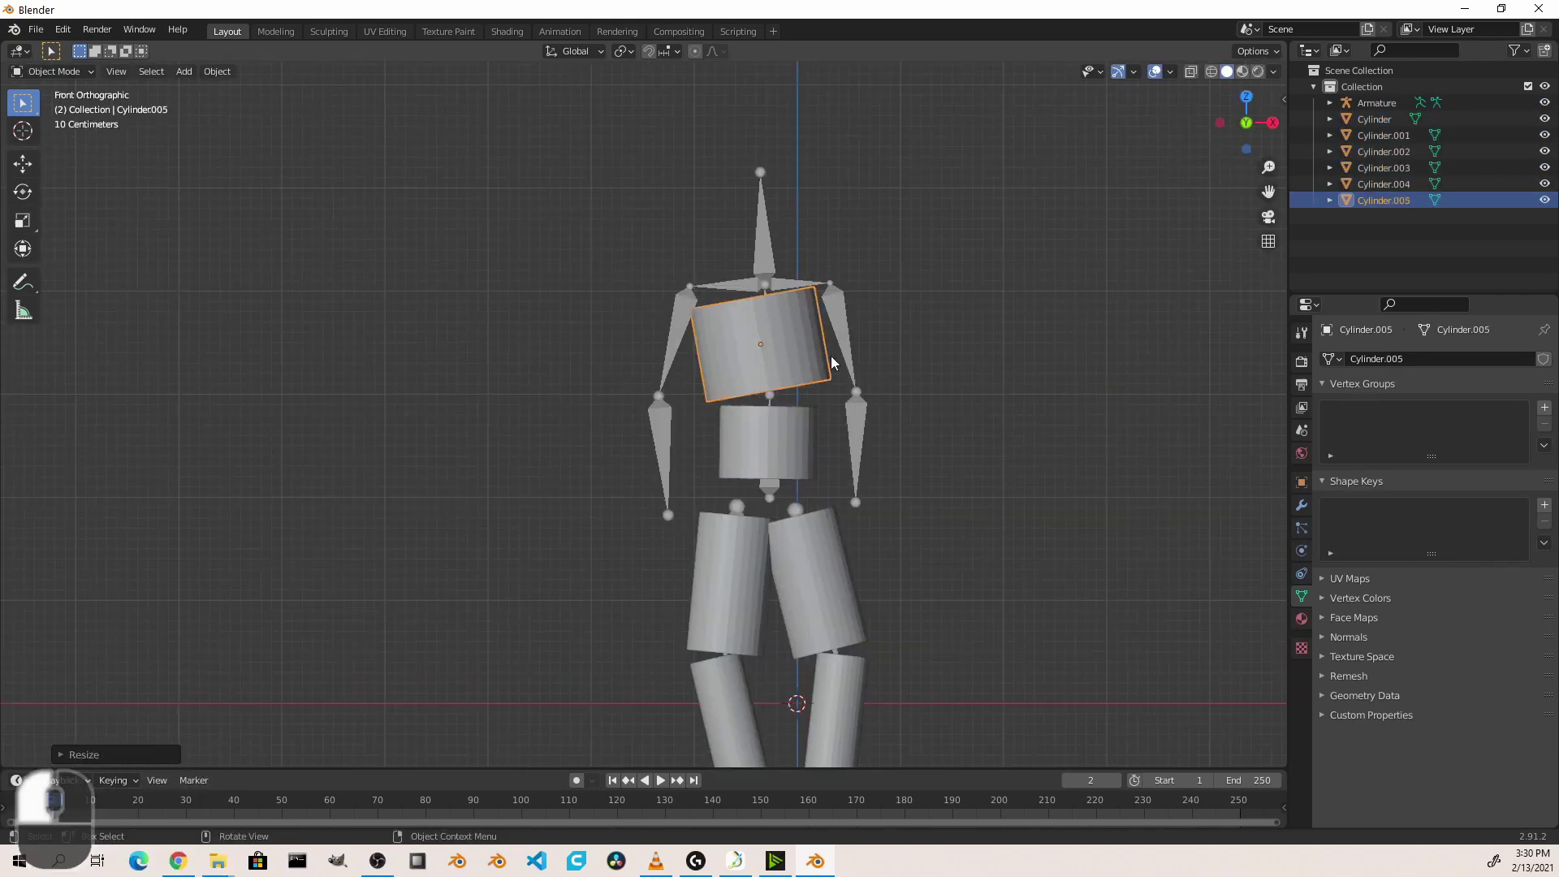
Straighten the chest cylinder and fit scaled, rotated duplicates over the arms, head and neck
{"action": "key", "text": "r"}
{"action": "key", "text": "shift+d"}
{"action": "key", "text": "s"}
{"action": "left_click", "coordinate": [919, 306]}
{"action": "key", "text": "shift+d"}
{"action": "left_click", "coordinate": [769, 352]}
{"action": "key", "text": "shift+d"}
{"action": "left_click", "coordinate": [799, 247]}
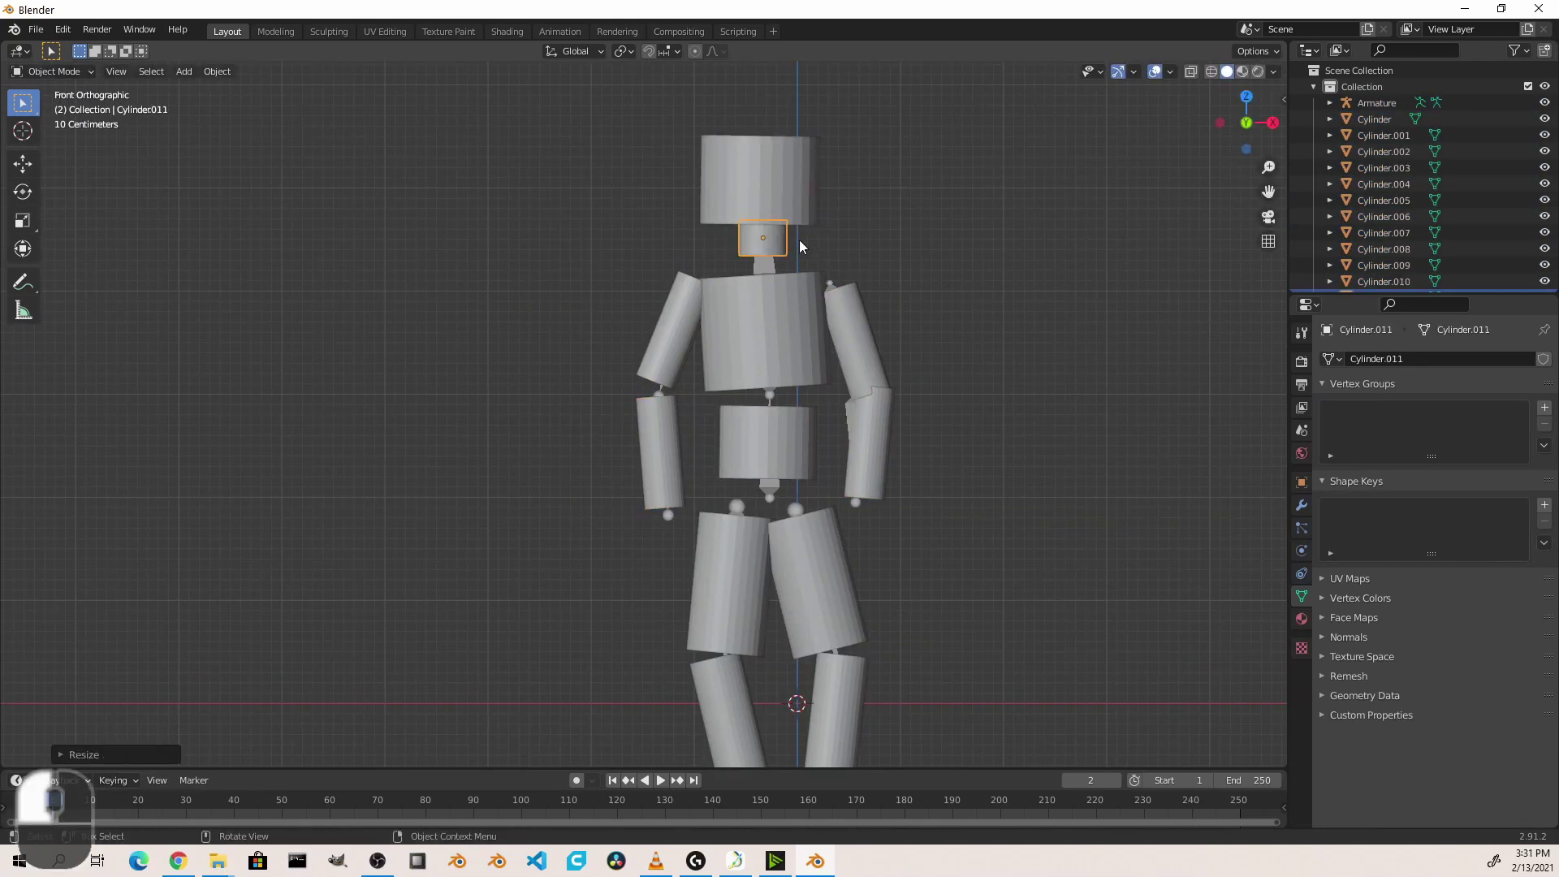
Switch to wireframe display, select the whole figure and join all the cylinders into one mesh
{"action": "key", "text": "shift+z"}
{"action": "left_click", "coordinate": [765, 264]}
{"action": "key", "text": "Tab"}
Edit the armature and snap the 3D cursor to the selected joint at the hand end of the arm
{"action": "key", "text": "Tab"}
{"action": "scroll", "coordinate": [765, 264], "scroll_direction": "down", "scroll_amount": 3}
{"action": "left_click_drag", "start_coordinate": [944, 665], "coordinate": [636, 314]}
{"action": "key", "text": "ctrl+j"}
Parent the joined body mesh to the armature
{"action": "key", "text": "ctrl+p"}
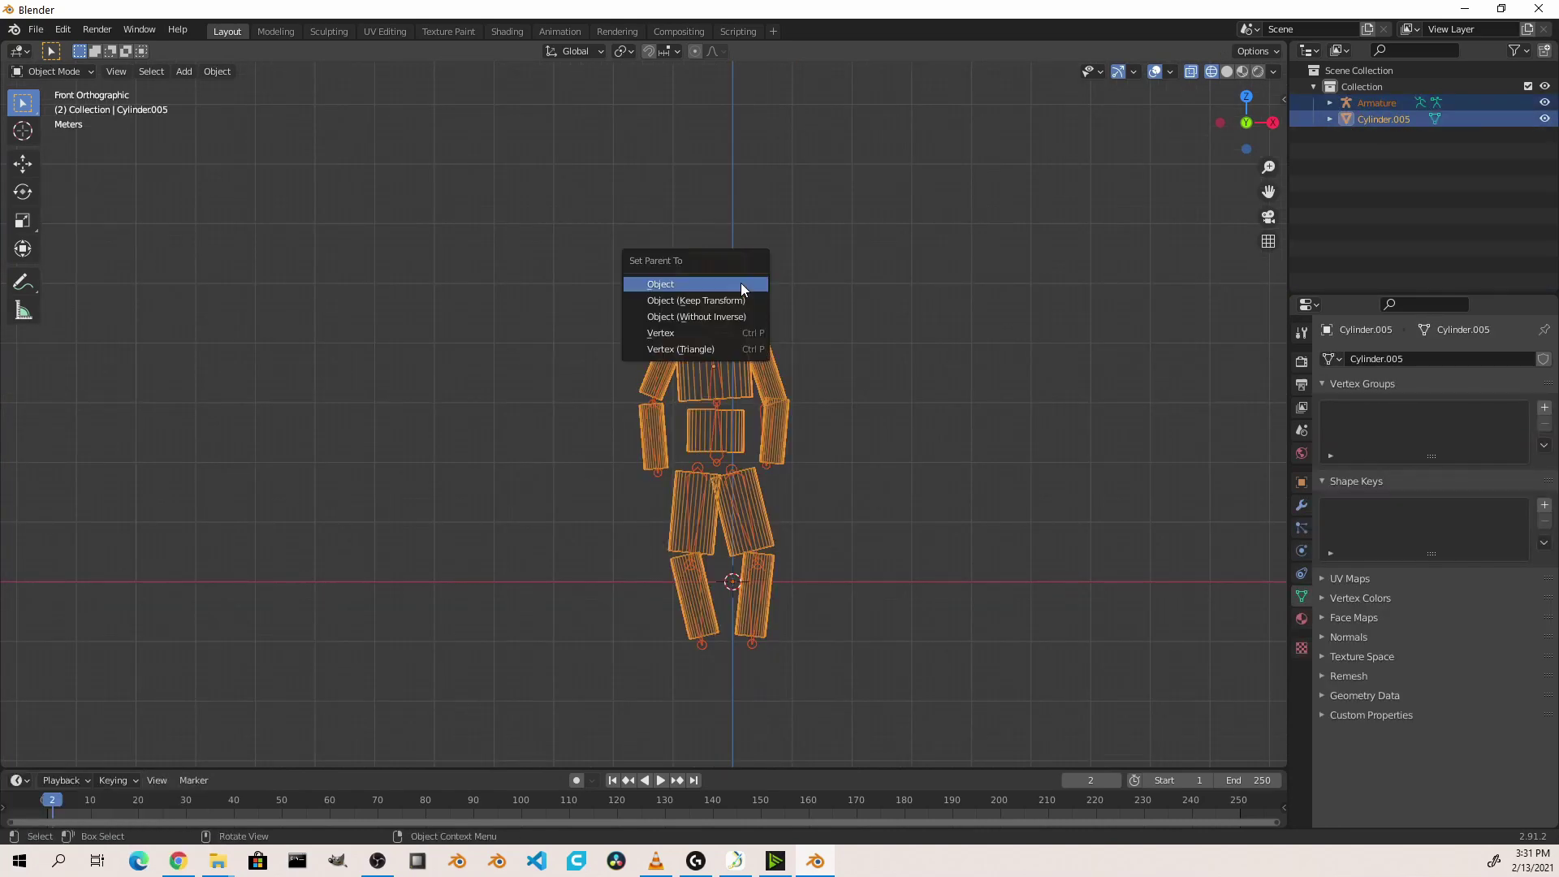
{"action": "left_click", "coordinate": [714, 407], "text": "shift"}
{"action": "key", "text": "ctrl+p"}
{"action": "left_click", "coordinate": [698, 501]}
{"action": "left_click", "coordinate": [765, 612]}
{"action": "key", "text": "Tab"}
{"action": "scroll", "coordinate": [765, 455], "scroll_direction": "up", "scroll_amount": 4}
{"action": "left_click", "coordinate": [797, 461]}
{"action": "key", "text": "shift+s"}
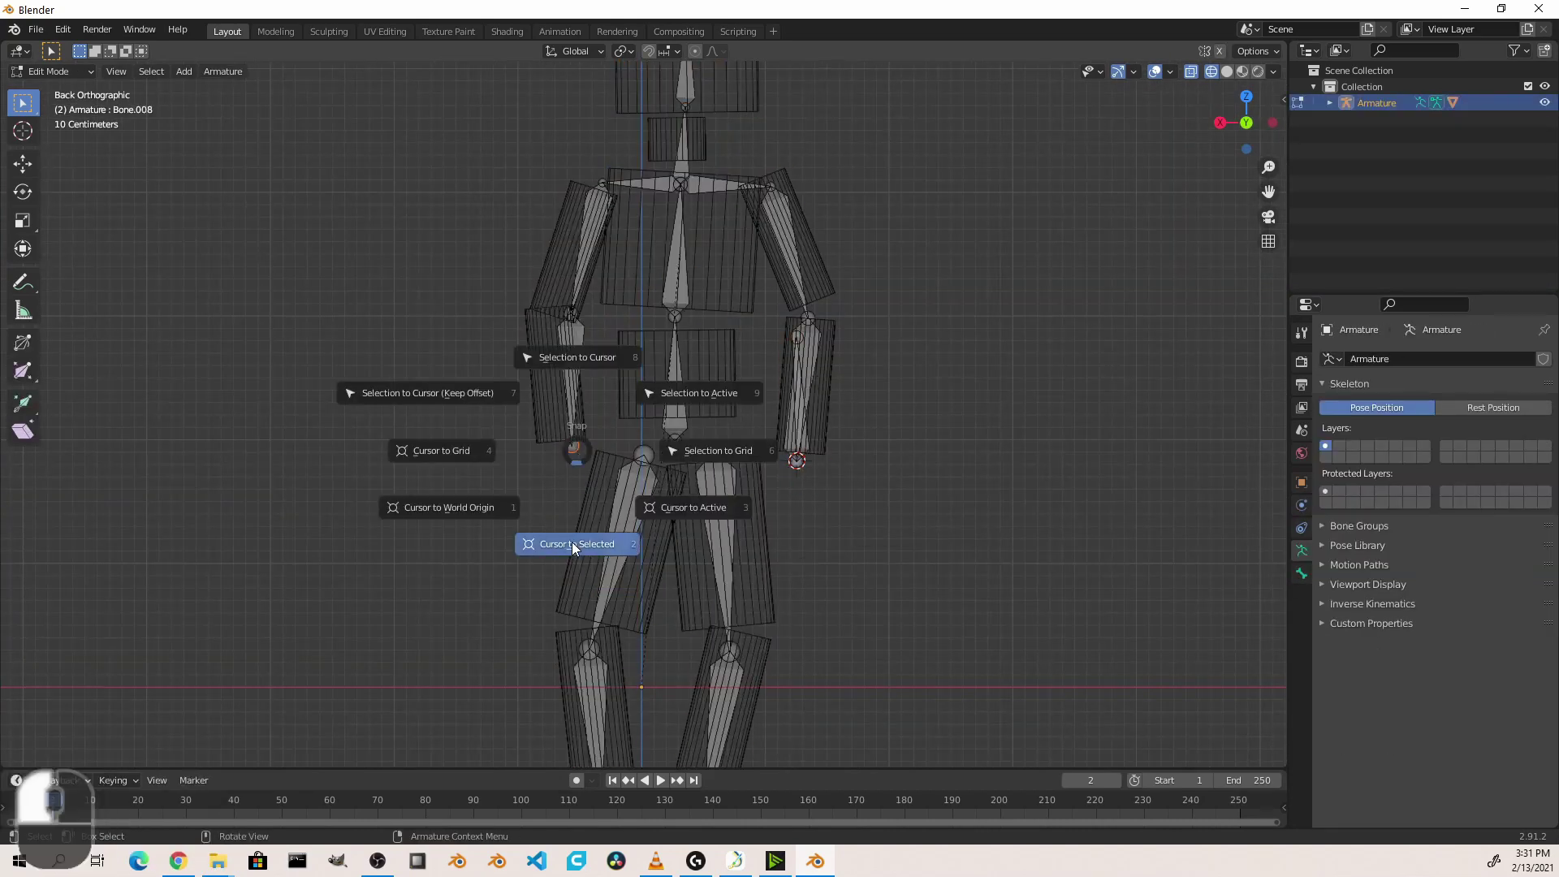
{"action": "left_click", "coordinate": [572, 549]}
Add a control bone at the wrist and select it together with the adjacent forearm bone
{"action": "key", "text": "shift+a"}
{"action": "key", "text": "KP_3"}
{"action": "middle_click_drag", "start_coordinate": [712, 642], "coordinate": [804, 520], "text": "shift"}
{"action": "left_click", "coordinate": [768, 252]}
{"action": "left_click", "coordinate": [751, 288], "text": "shift"}
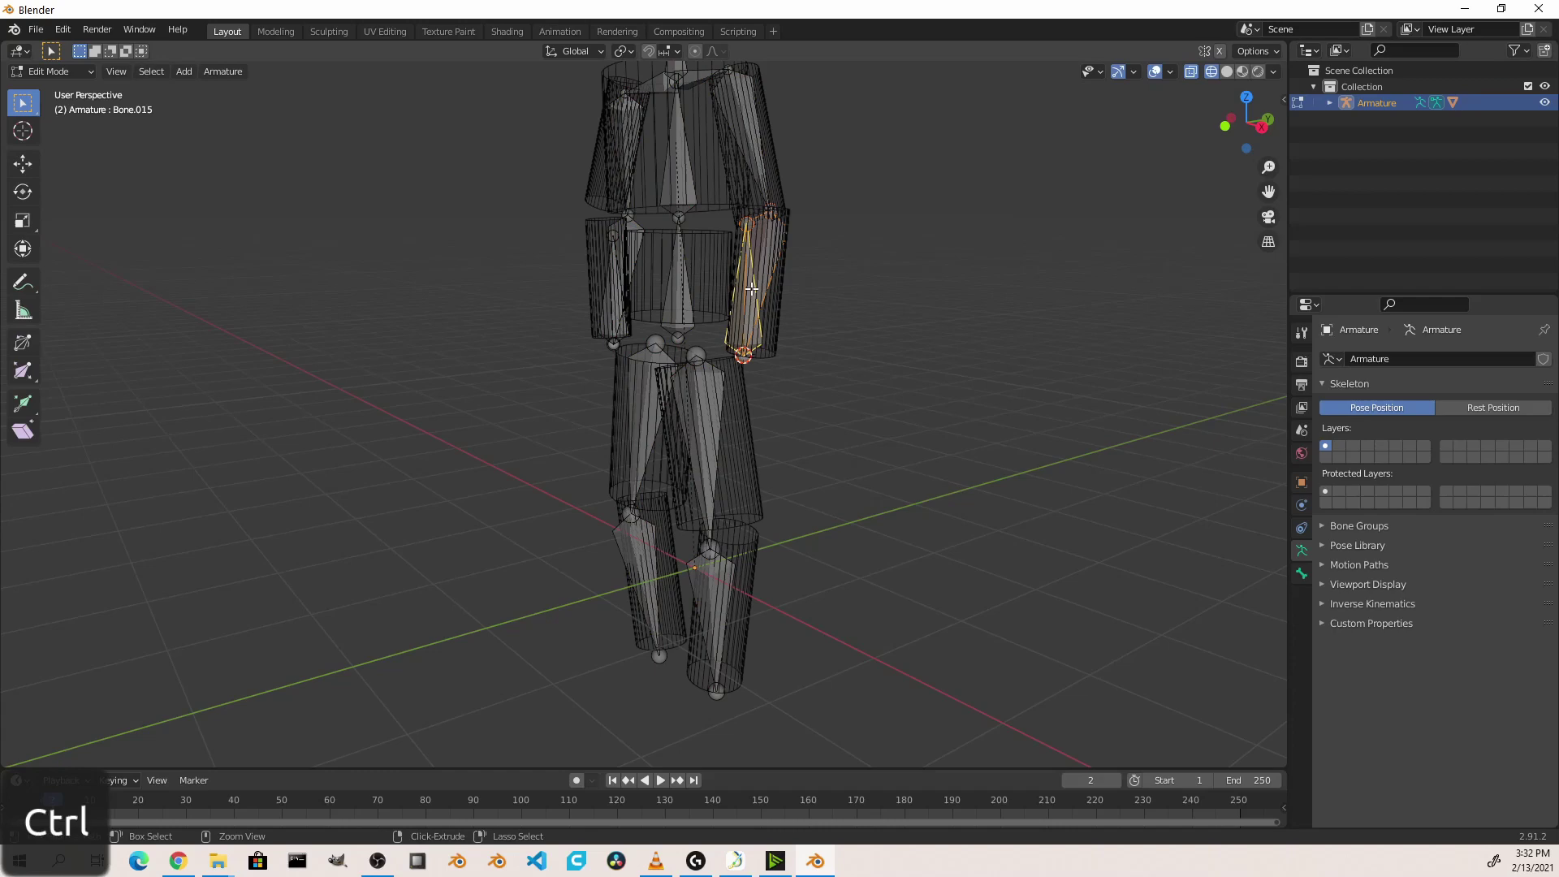
{"action": "middle_click_drag", "start_coordinate": [658, 395], "coordinate": [711, 256], "text": "ctrl"}
{"action": "middle_click_drag", "start_coordinate": [852, 195], "coordinate": [800, 341], "text": "shift"}
{"action": "key", "text": "F3"}
{"action": "type", "text": "inver"}
{"action": "key", "text": "Escape"}
In Pose Mode, add IK constraints from the forearm bones to the wrist control bones and open their bone constraint settings
{"action": "key", "text": "ctrl+Tab"}
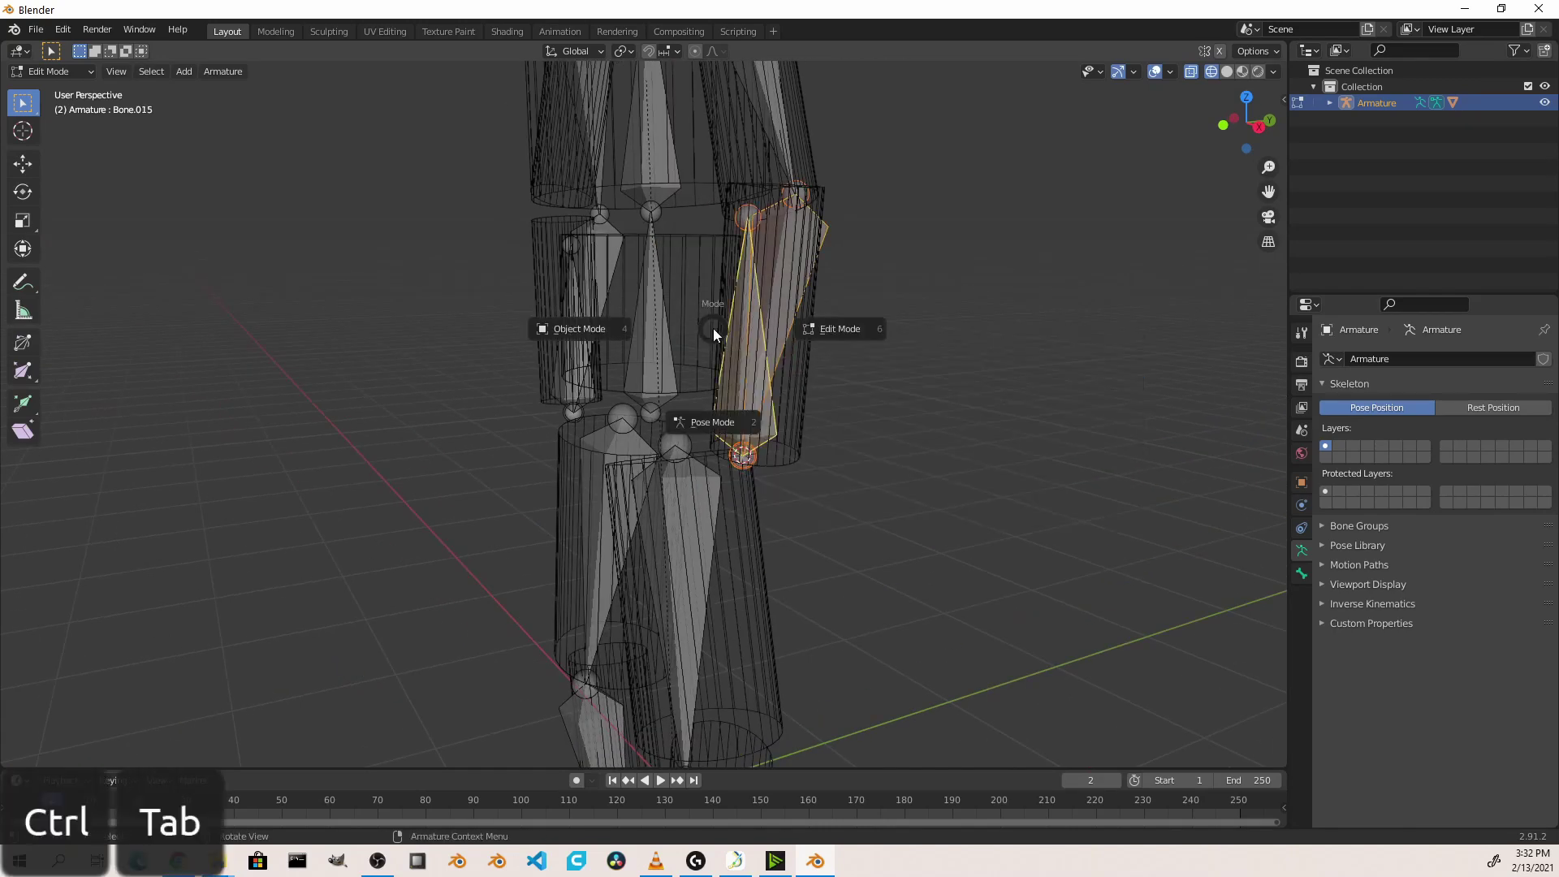
{"action": "left_click", "coordinate": [712, 422]}
{"action": "key", "text": "shift+i"}
{"action": "left_click", "coordinate": [744, 355]}
{"action": "scroll", "coordinate": [796, 289], "scroll_direction": "up", "scroll_amount": 1}
{"action": "left_click", "coordinate": [796, 289]}
{"action": "left_click", "coordinate": [1301, 573]}
{"action": "left_click", "coordinate": [1301, 596]}
{"action": "left_click", "coordinate": [589, 268]}
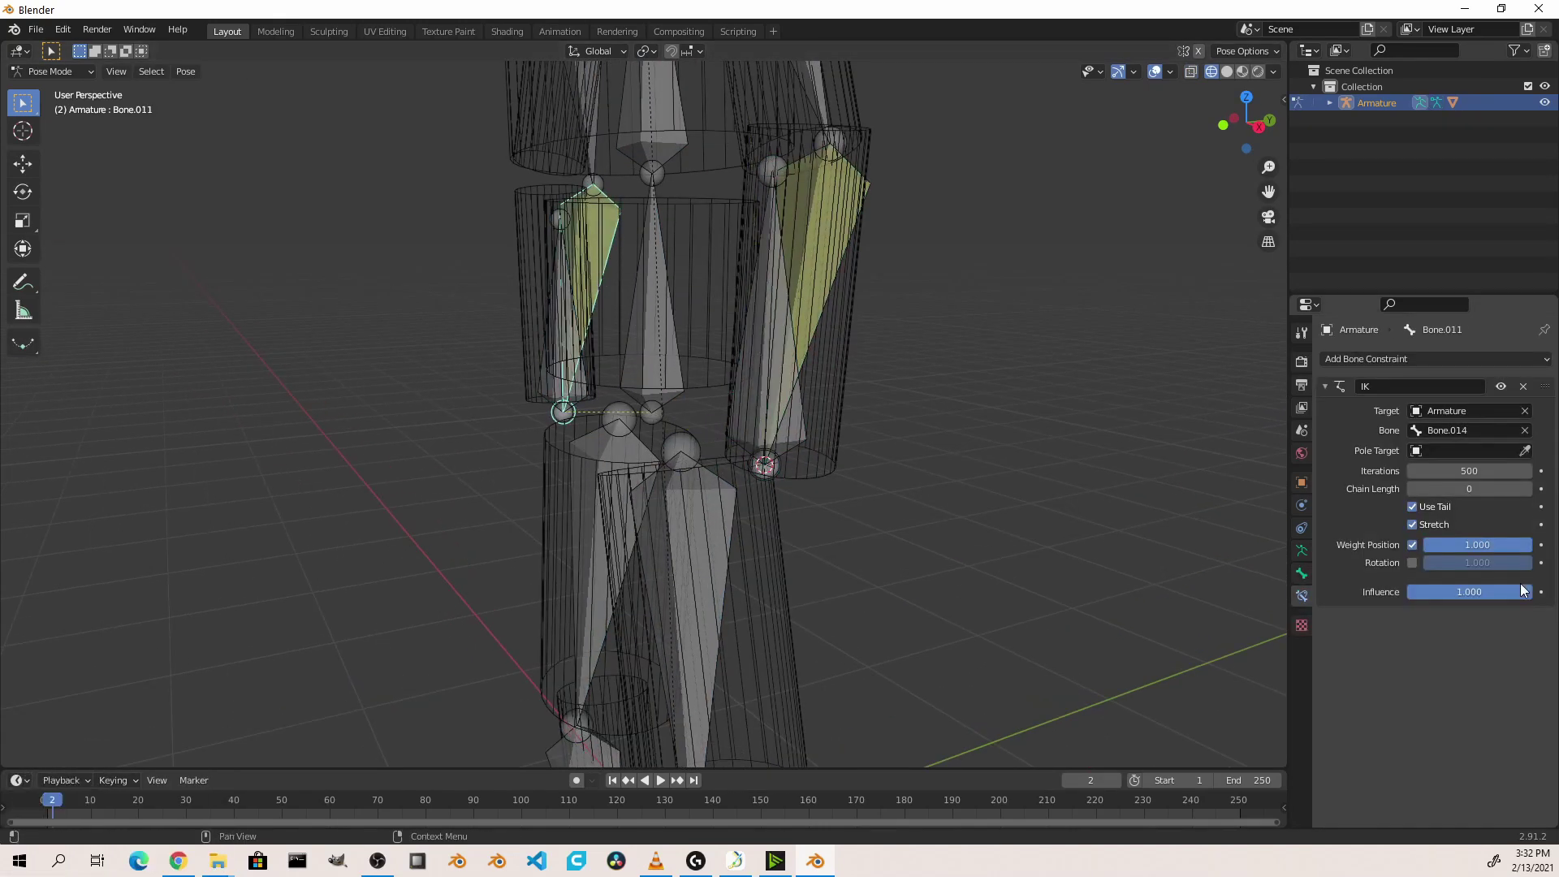
In Edit Mode, move the free ends of both wrist control bones forward along the Y axis
{"action": "middle_click_drag", "start_coordinate": [830, 330], "coordinate": [882, 411], "text": "shift"}
{"action": "key", "text": "z"}
{"action": "key", "text": "ctrl+Tab"}
{"action": "key", "text": "Tab"}
{"action": "left_click", "coordinate": [826, 259]}
{"action": "left_click", "coordinate": [611, 304], "text": "shift"}
{"action": "key", "text": "g"}
{"action": "key", "text": "y"}
{"action": "left_click", "coordinate": [701, 402]}
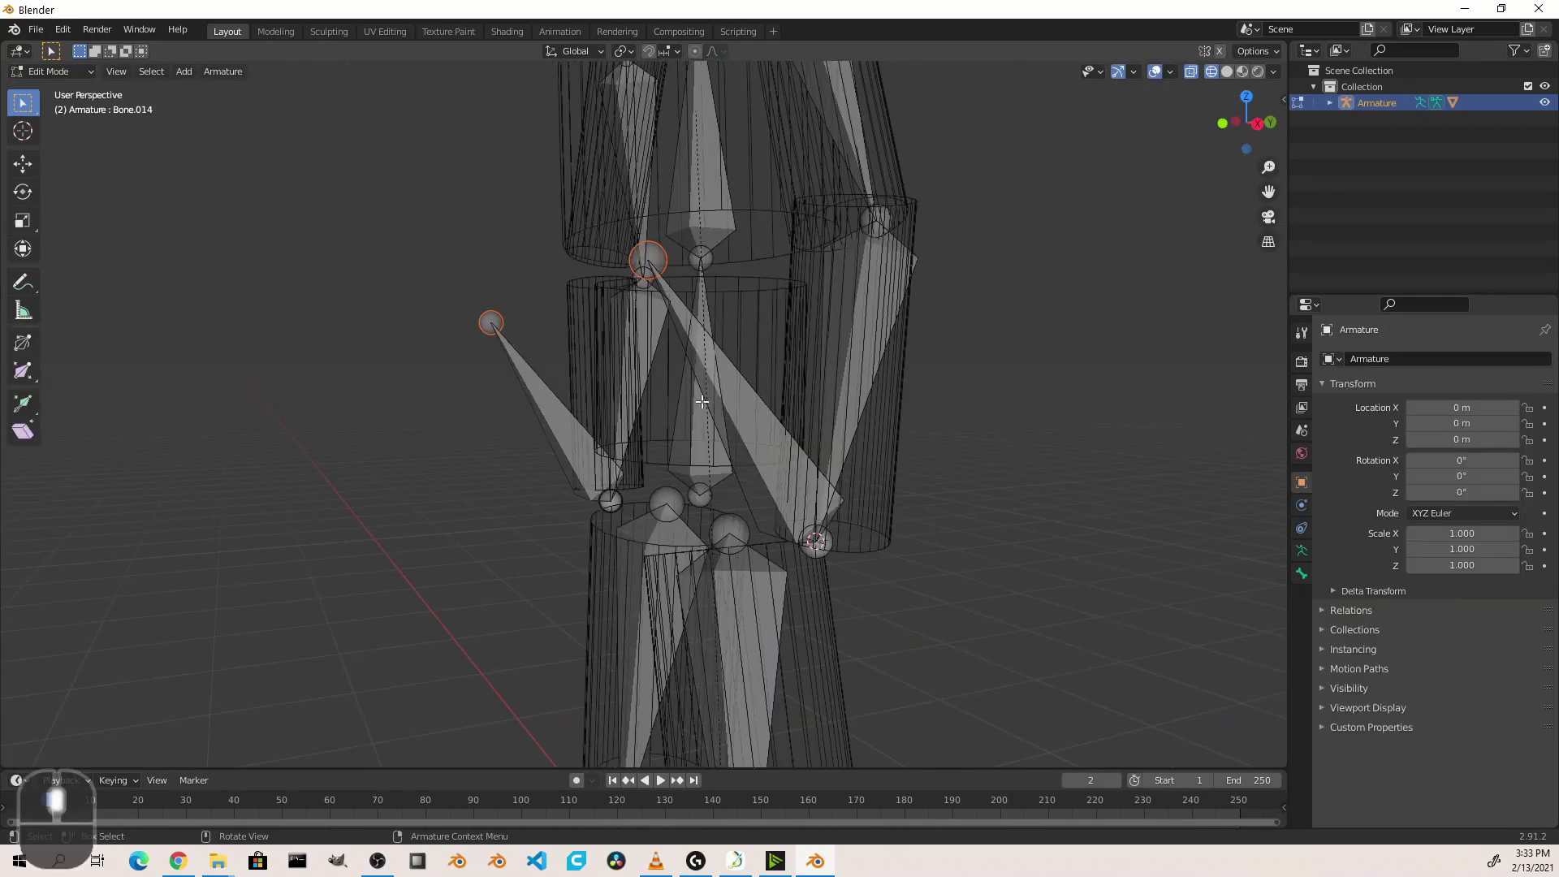
Return to solid shading and Pose Mode, and move both wrist control bones so that the arms bend
{"action": "key", "text": "shift+z"}
{"action": "middle_click_drag", "start_coordinate": [660, 287], "coordinate": [694, 321]}
{"action": "scroll", "coordinate": [695, 321], "scroll_direction": "down", "scroll_amount": 5}
{"action": "key", "text": "ctrl+Tab"}
{"action": "left_click", "coordinate": [695, 479]}
{"action": "left_click_drag", "start_coordinate": [714, 457], "coordinate": [500, 331]}
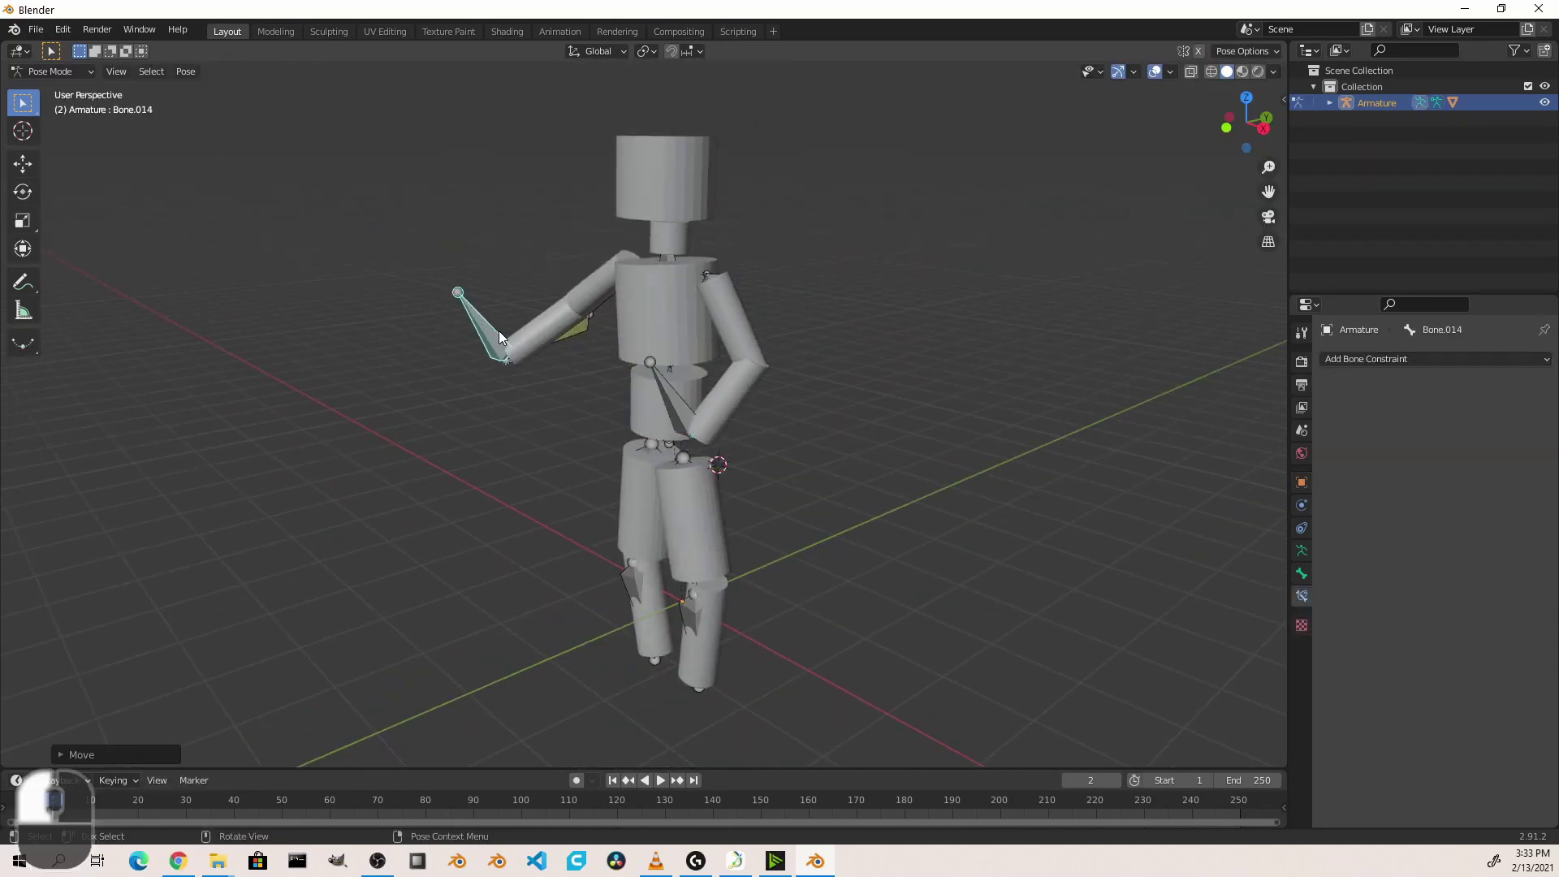
{"action": "left_click", "coordinate": [674, 400]}
{"action": "key", "text": "g"}
{"action": "left_click", "coordinate": [647, 340]}
Rotate the head bone to tilt the figure's head sideways
{"action": "left_click", "coordinate": [700, 188]}
{"action": "key", "text": "r"}
{"action": "left_click", "coordinate": [699, 177]}
In front view, rotate the upper and lower spine bones to lean the chest and waist
{"action": "key", "text": "KP_1"}
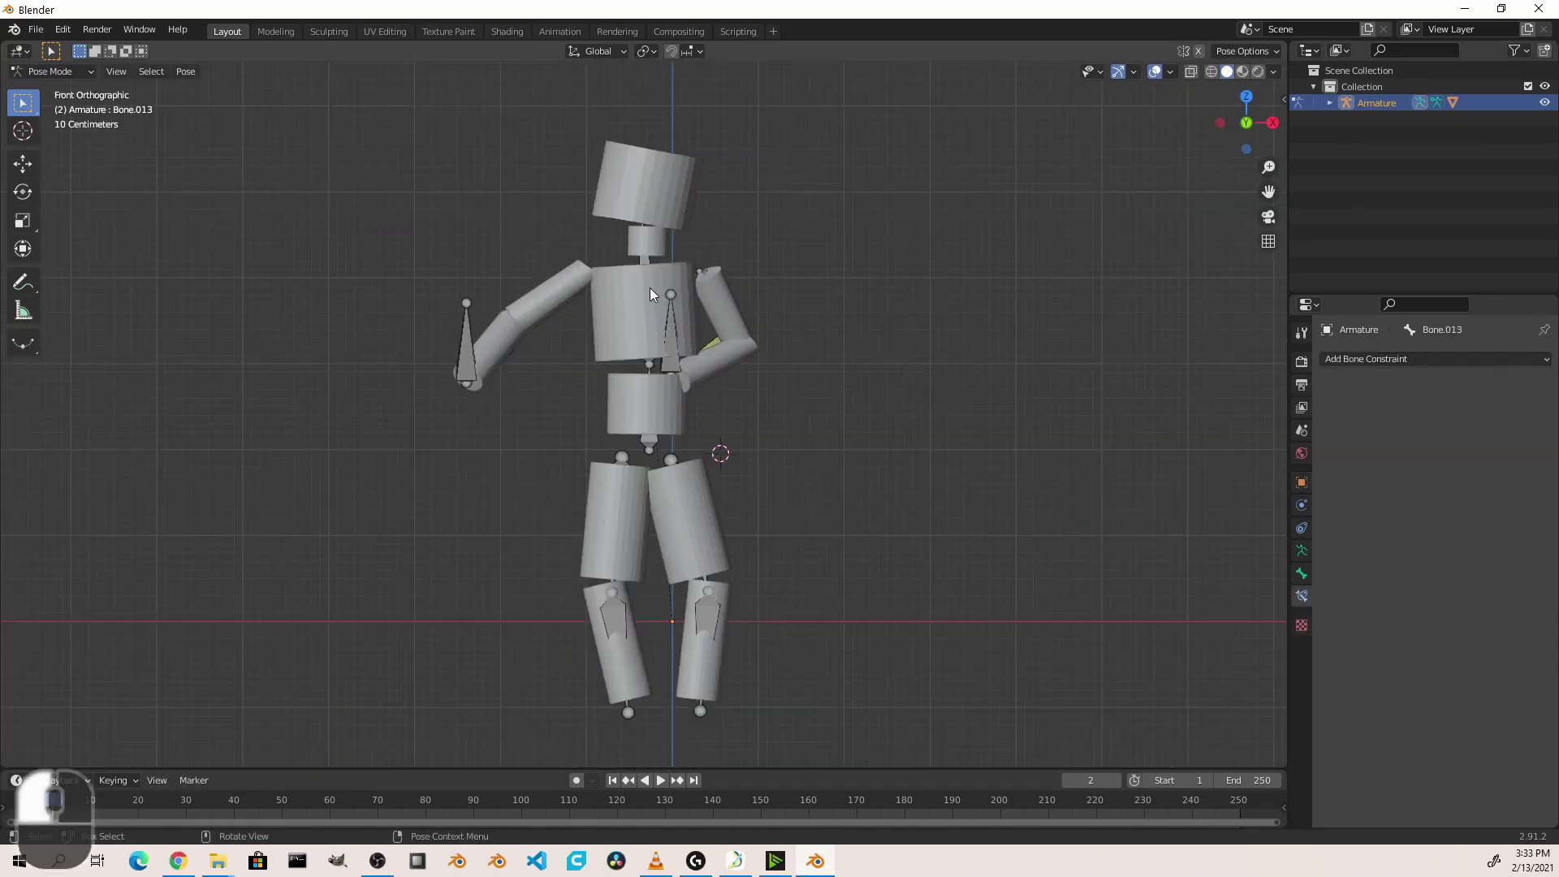
{"action": "left_click", "coordinate": [650, 287]}
{"action": "key", "text": "r"}
{"action": "left_click", "coordinate": [669, 313]}
{"action": "left_click", "coordinate": [649, 449]}
{"action": "key", "text": "r"}
{"action": "left_click", "coordinate": [684, 379]}
Rotate both thigh bones in front view to pose the legs
{"action": "left_click", "coordinate": [708, 533]}
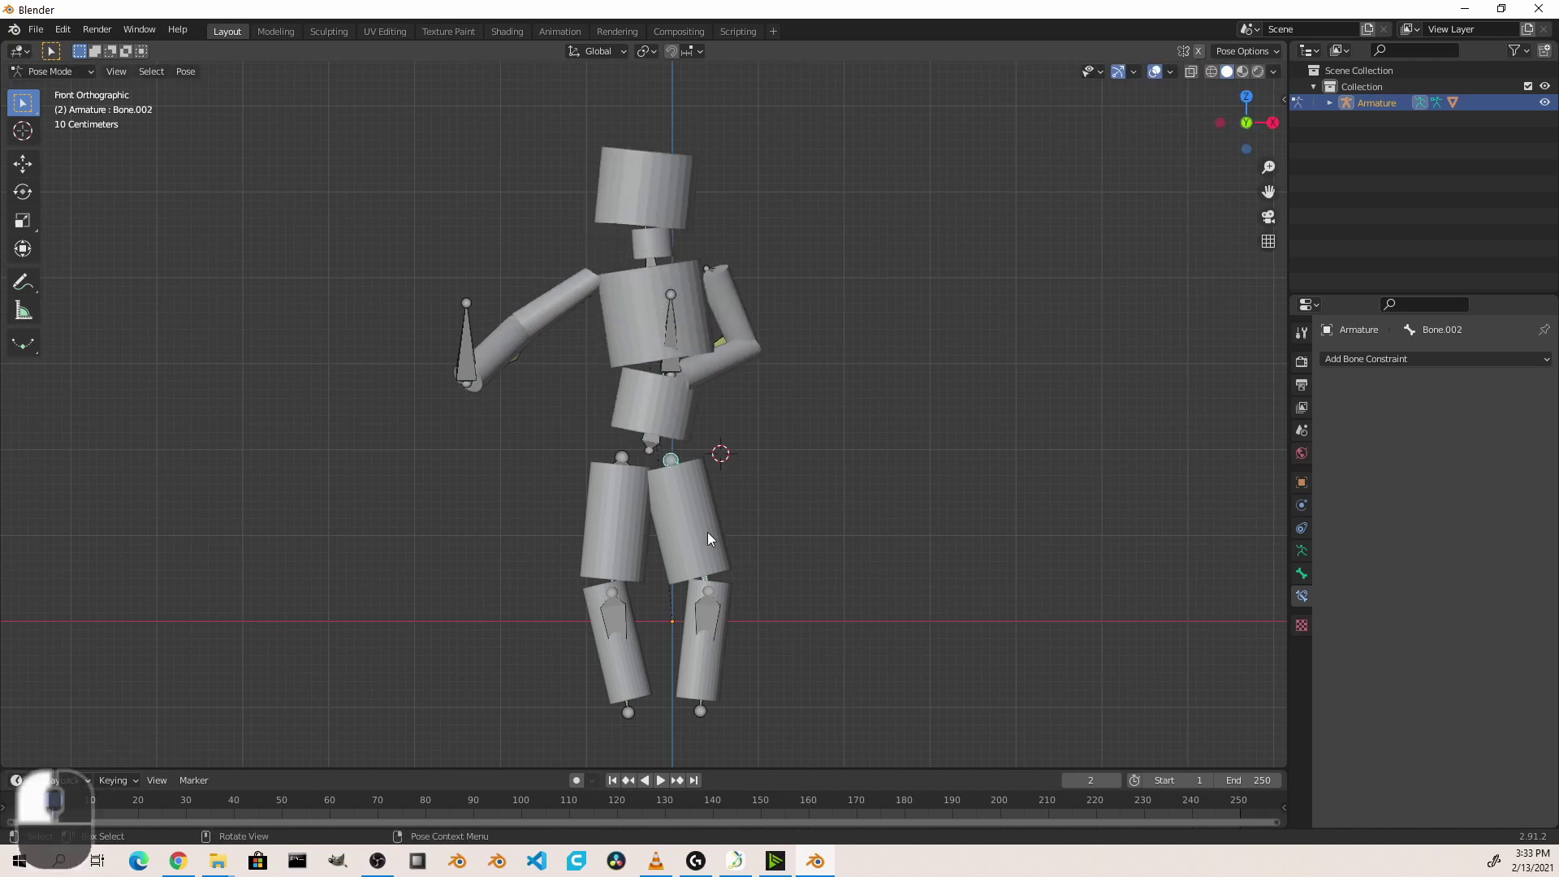
{"action": "key", "text": "r"}
{"action": "left_click", "coordinate": [714, 640]}
{"action": "left_click", "coordinate": [616, 536]}
{"action": "key", "text": "r"}
{"action": "left_click", "coordinate": [587, 570]}
In right side view, rotate the leg bones to swing the thighs and bend the knees
{"action": "key", "text": "grave"}
{"action": "left_click", "coordinate": [795, 654]}
{"action": "key", "text": "g"}
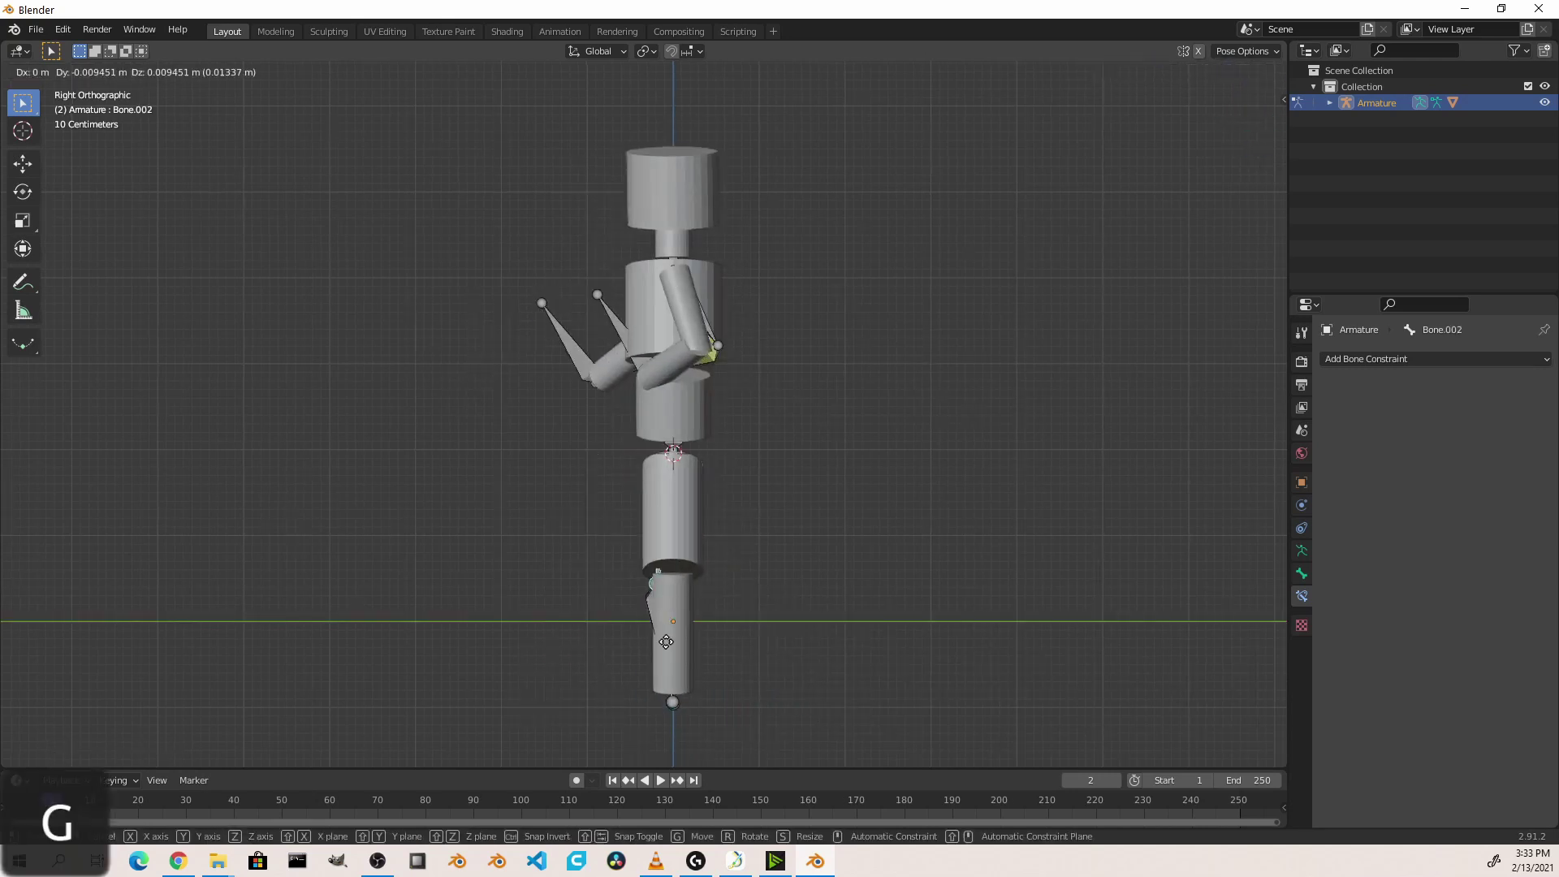
{"action": "right_click", "coordinate": [666, 642]}
{"action": "left_click", "coordinate": [679, 560]}
{"action": "key", "text": "r"}
{"action": "left_click", "coordinate": [634, 584]}
{"action": "left_click", "coordinate": [649, 565]}
{"action": "key", "text": "r"}
{"action": "left_click", "coordinate": [728, 662]}
{"action": "left_click", "coordinate": [735, 593]}
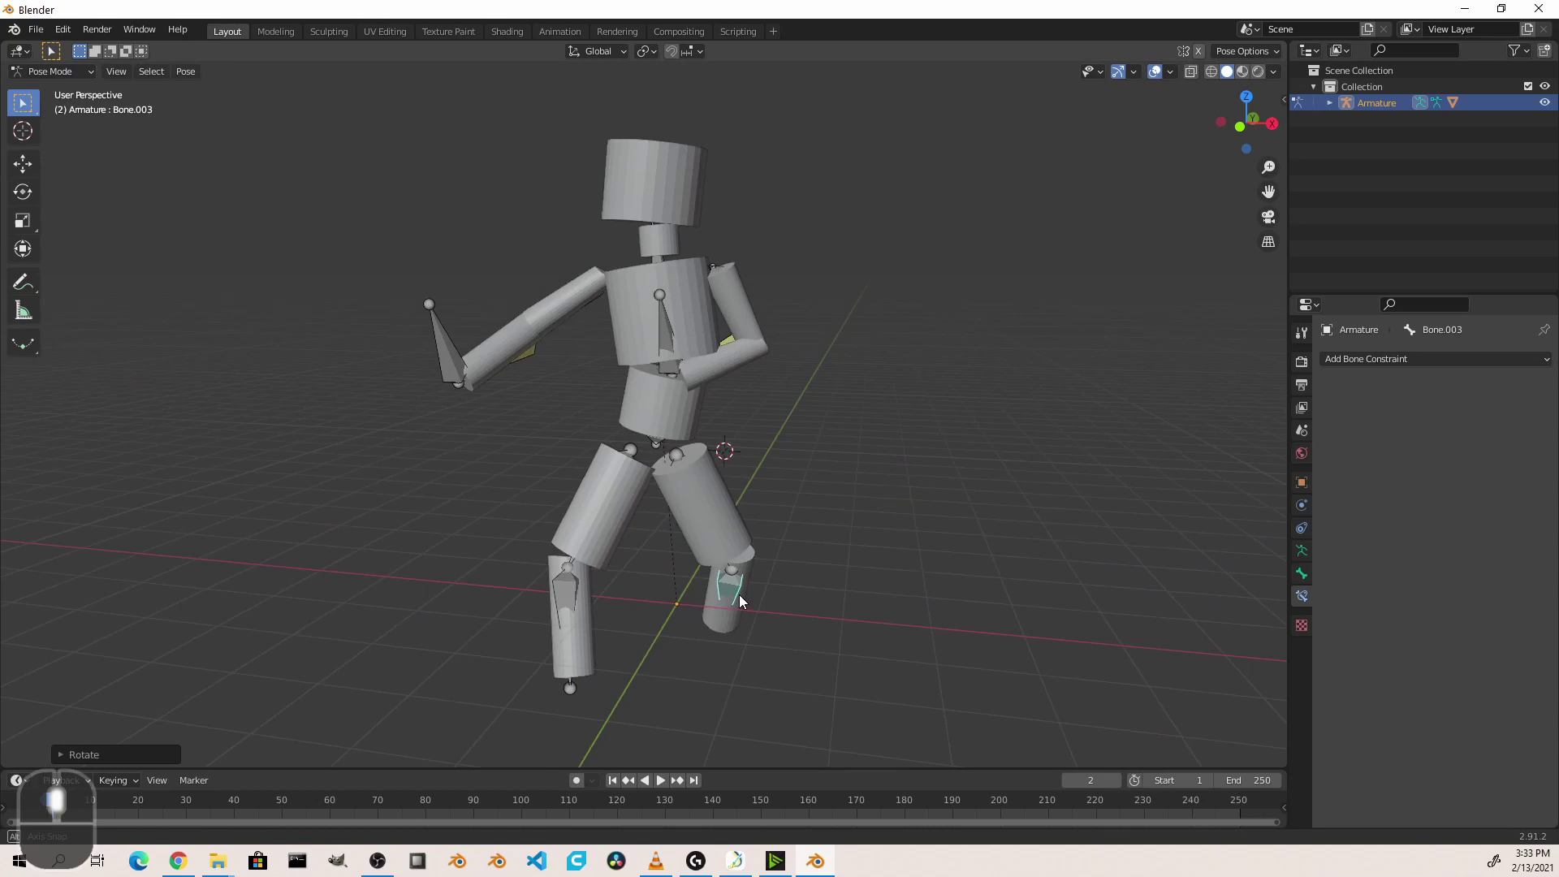
Move the wrist control bone in front of the chest to adjust the bent arm's pose
{"action": "left_click", "coordinate": [669, 325]}
{"action": "key", "text": "g"}
{"action": "left_click", "coordinate": [720, 385]}
{"action": "middle_click_drag", "start_coordinate": [723, 380], "coordinate": [750, 367]}
{"action": "scroll", "coordinate": [750, 367], "scroll_direction": "up", "scroll_amount": 1}
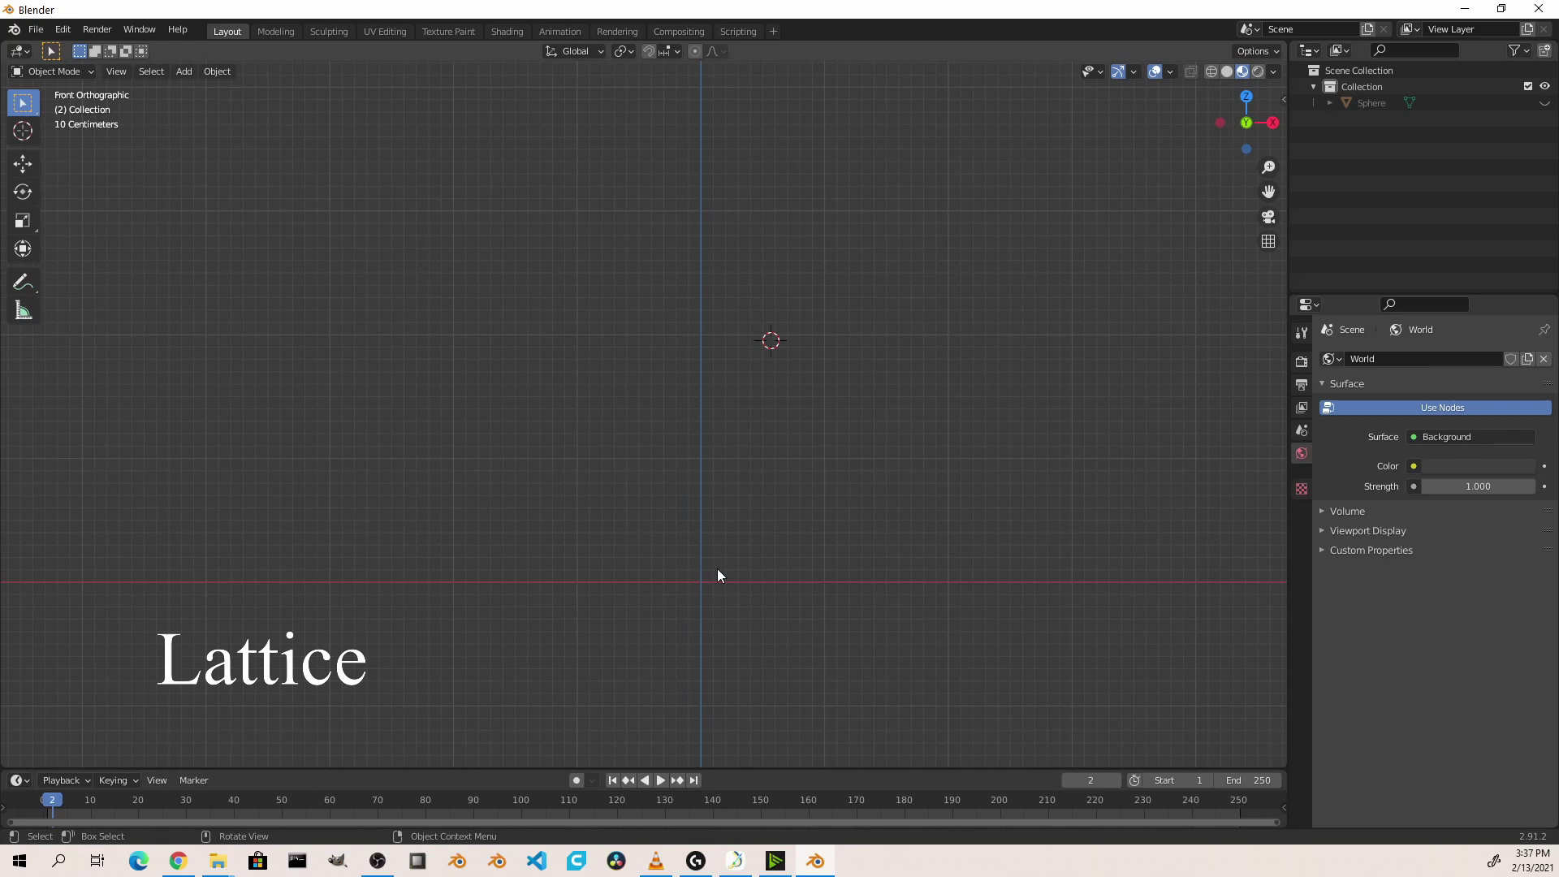
Unhide the Sphere object in the scene
{"action": "key", "text": "shift"}
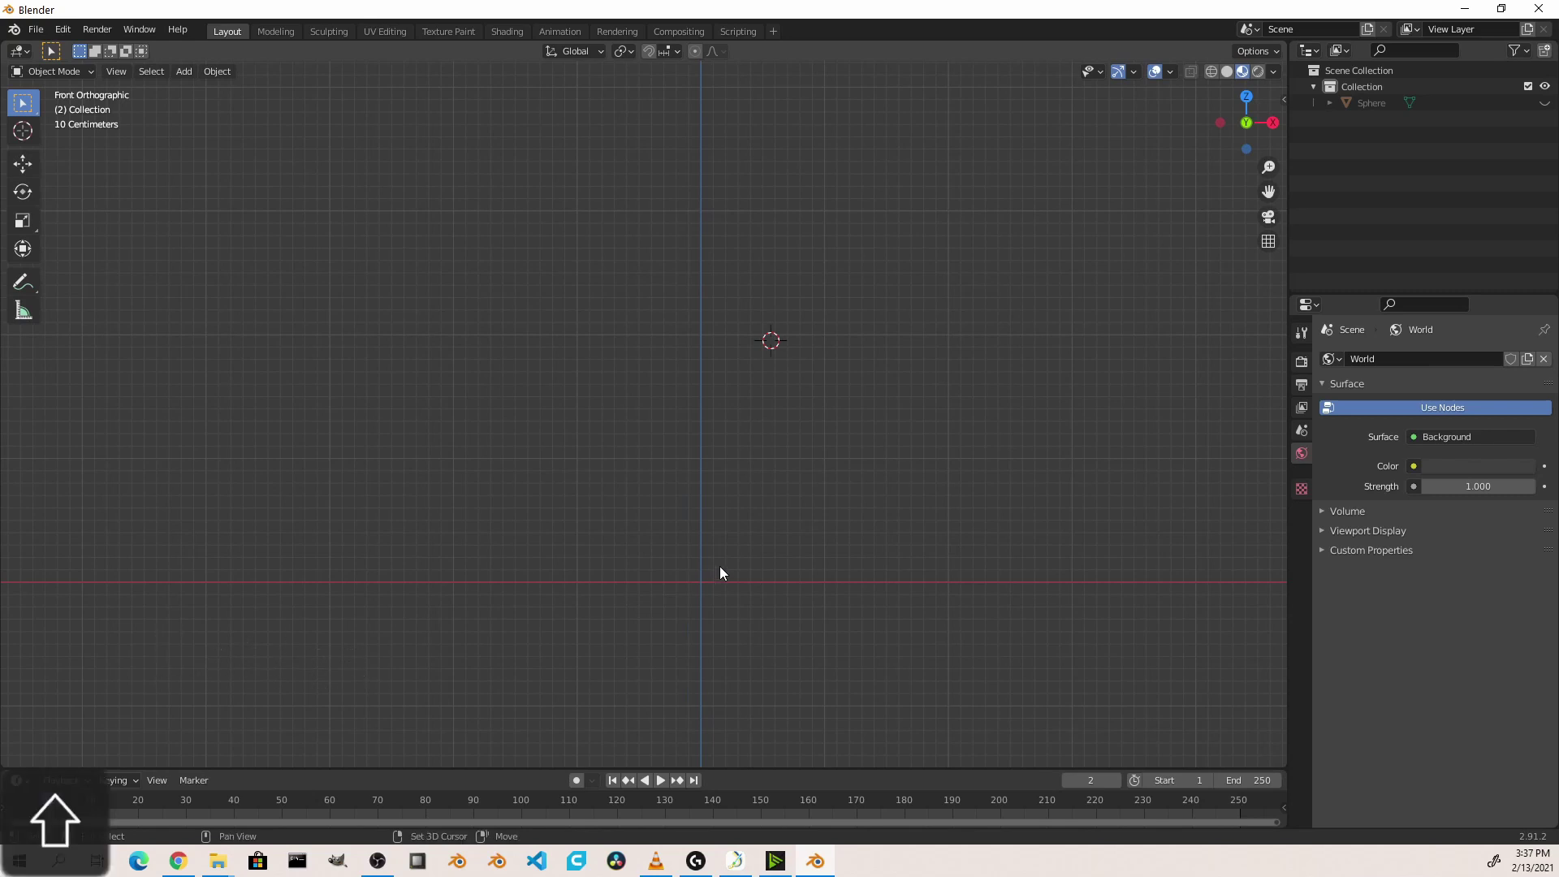
{"action": "left_click", "coordinate": [1545, 103]}
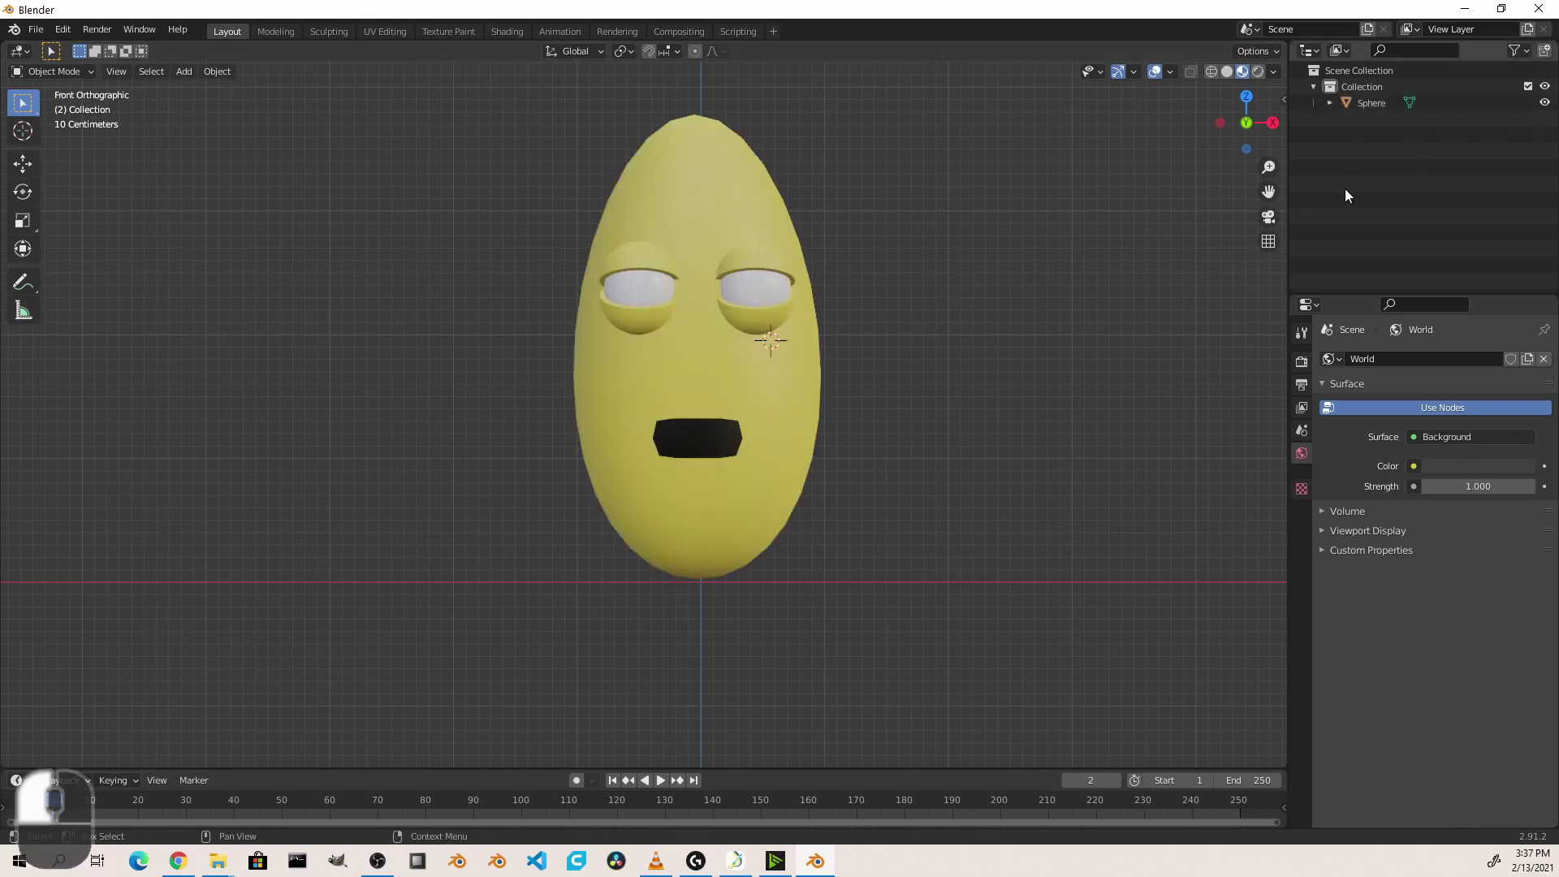
{"action": "middle_click_drag", "start_coordinate": [775, 323], "coordinate": [811, 397], "text": "shift"}
Add a lattice, switch to wireframe display and move it about 0.6 m along negative X to the middle of the egg-shaped head
{"action": "key", "text": "shift+a"}
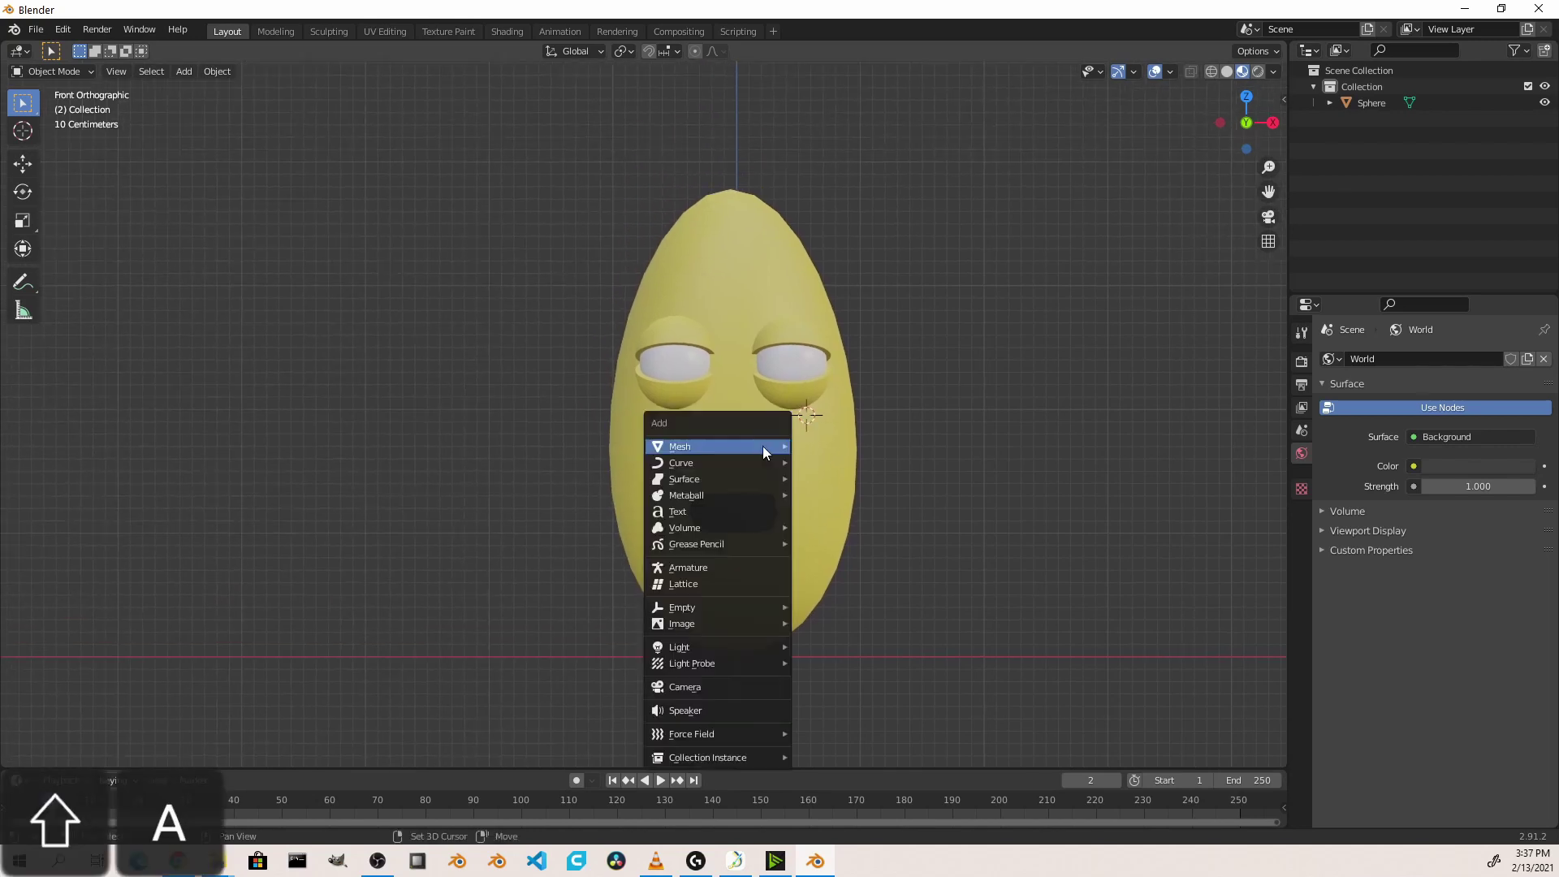
{"action": "mouse_move", "coordinate": [763, 446]}
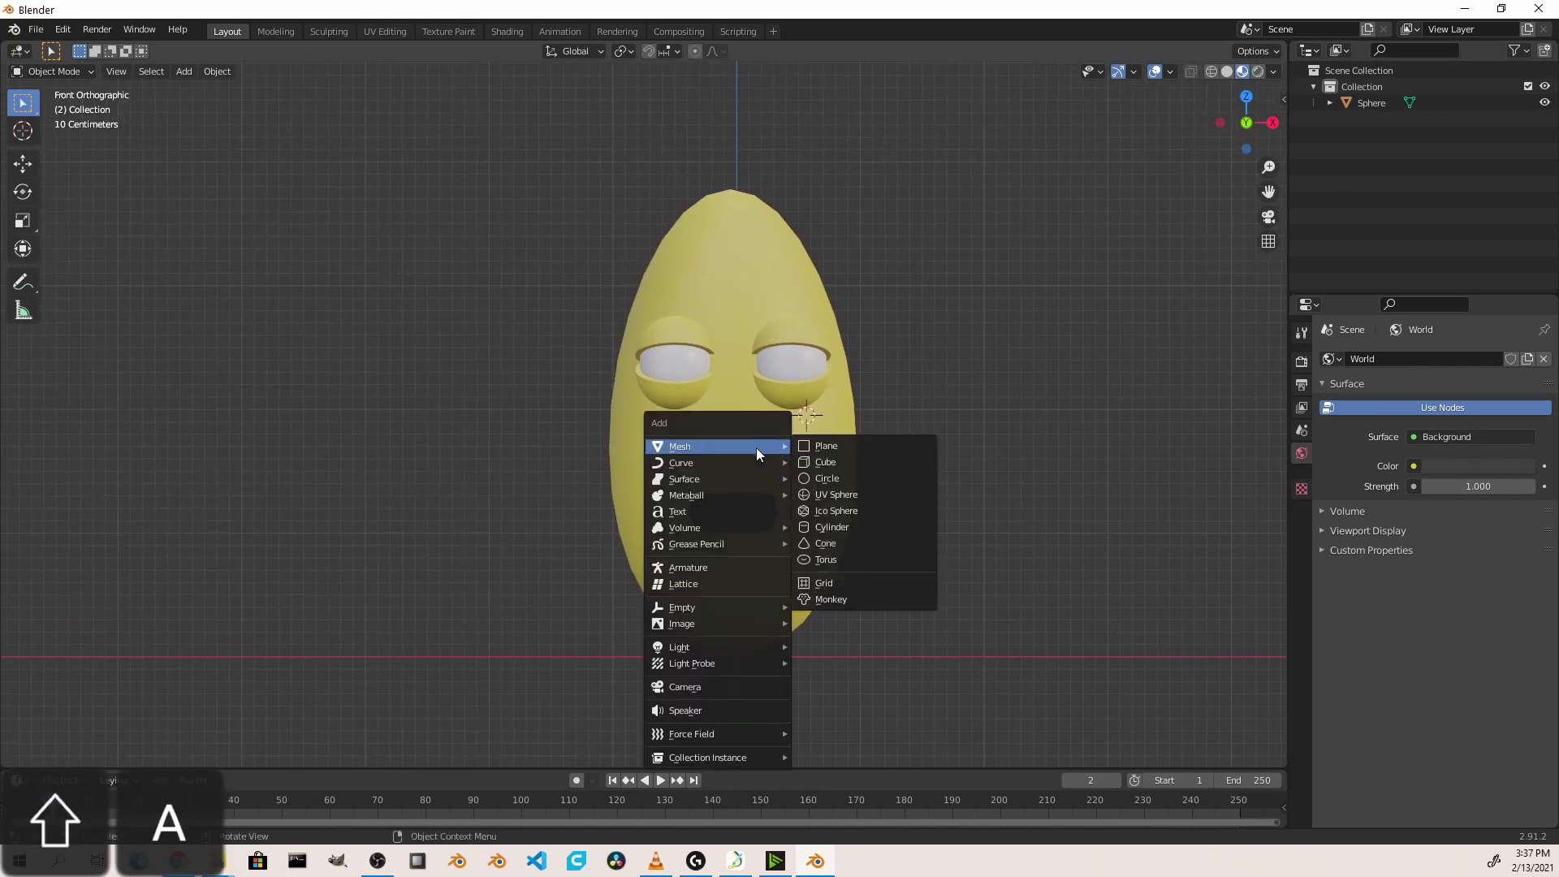
{"action": "left_click", "coordinate": [698, 584]}
{"action": "key", "text": "shift+z"}
{"action": "key", "text": "g"}
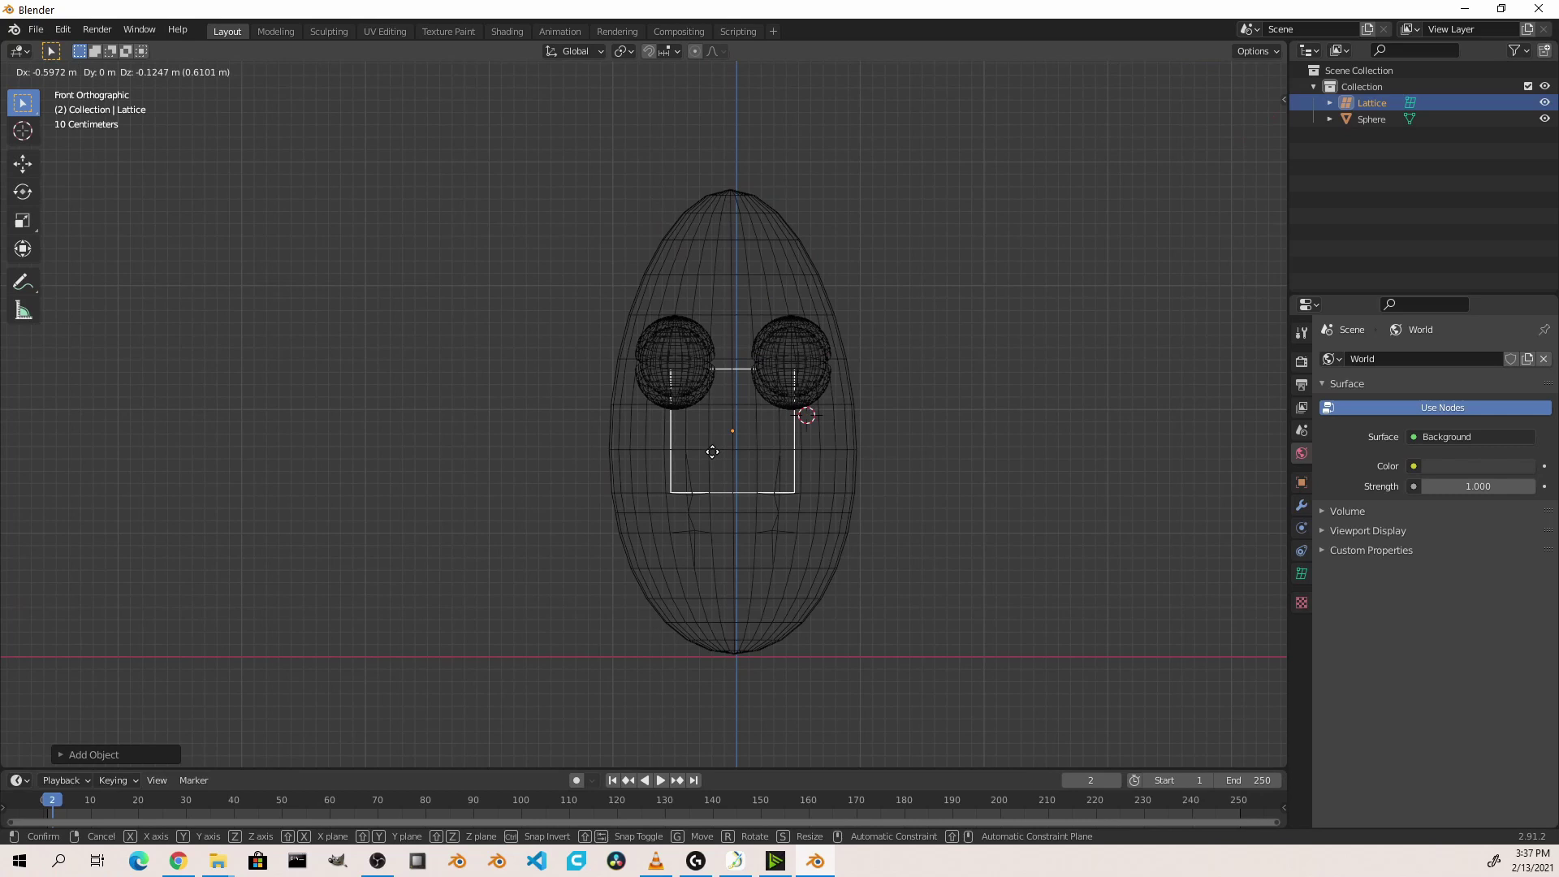
{"action": "left_click", "coordinate": [713, 459]}
Scale up the lattice uniformly to slightly wider than the head, then stretch it along Z beyond the head's full height
{"action": "key", "text": "Tab"}
{"action": "key", "text": "s"}
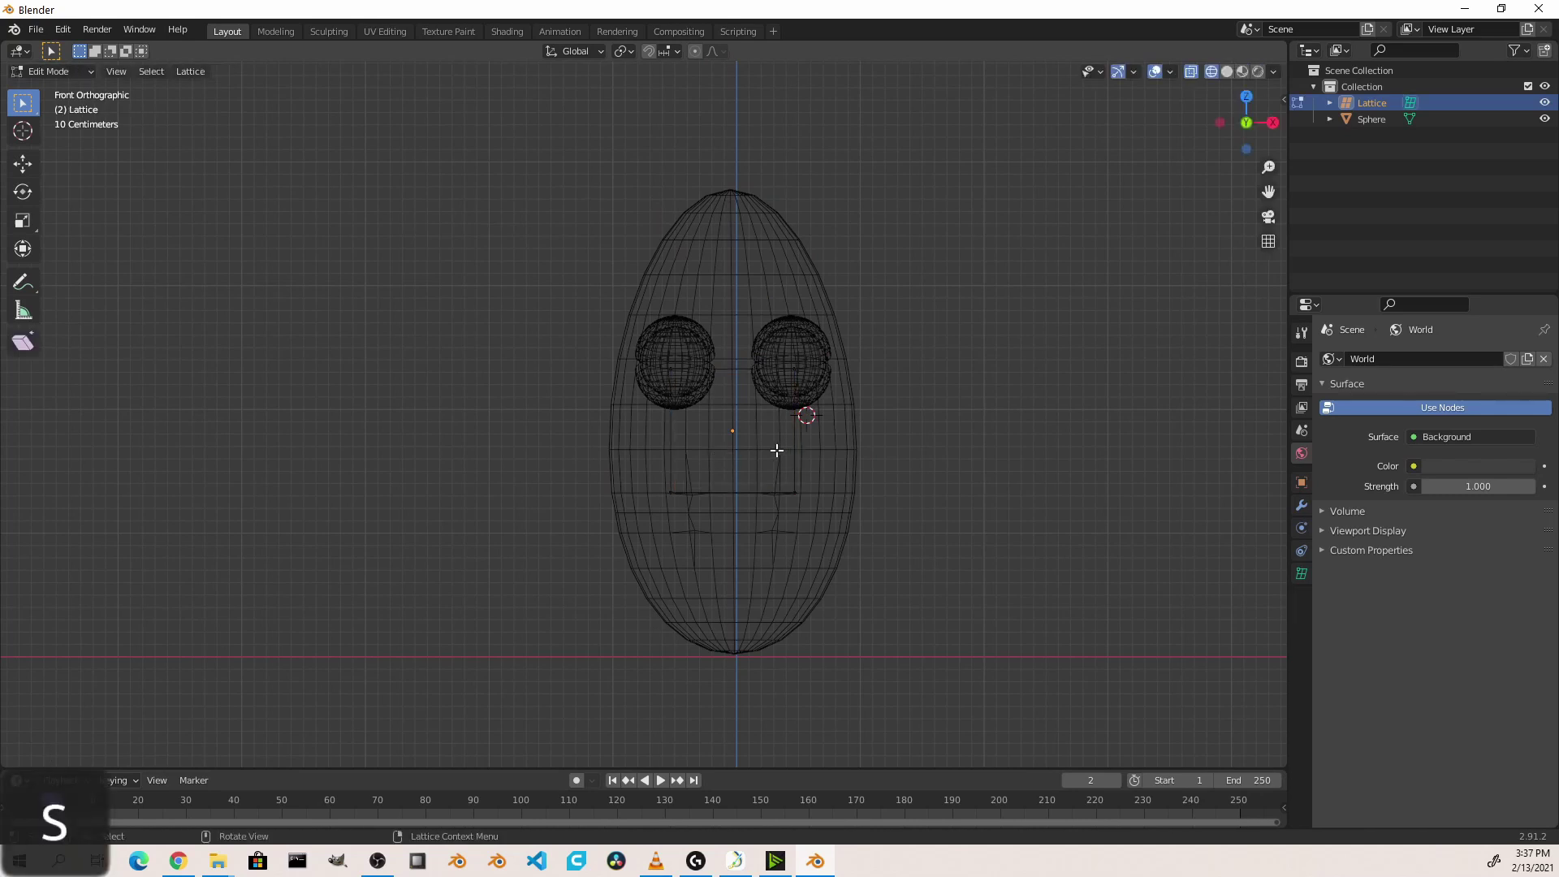
{"action": "key", "text": "a"}
{"action": "key", "text": "Tab"}
{"action": "key", "text": "s"}
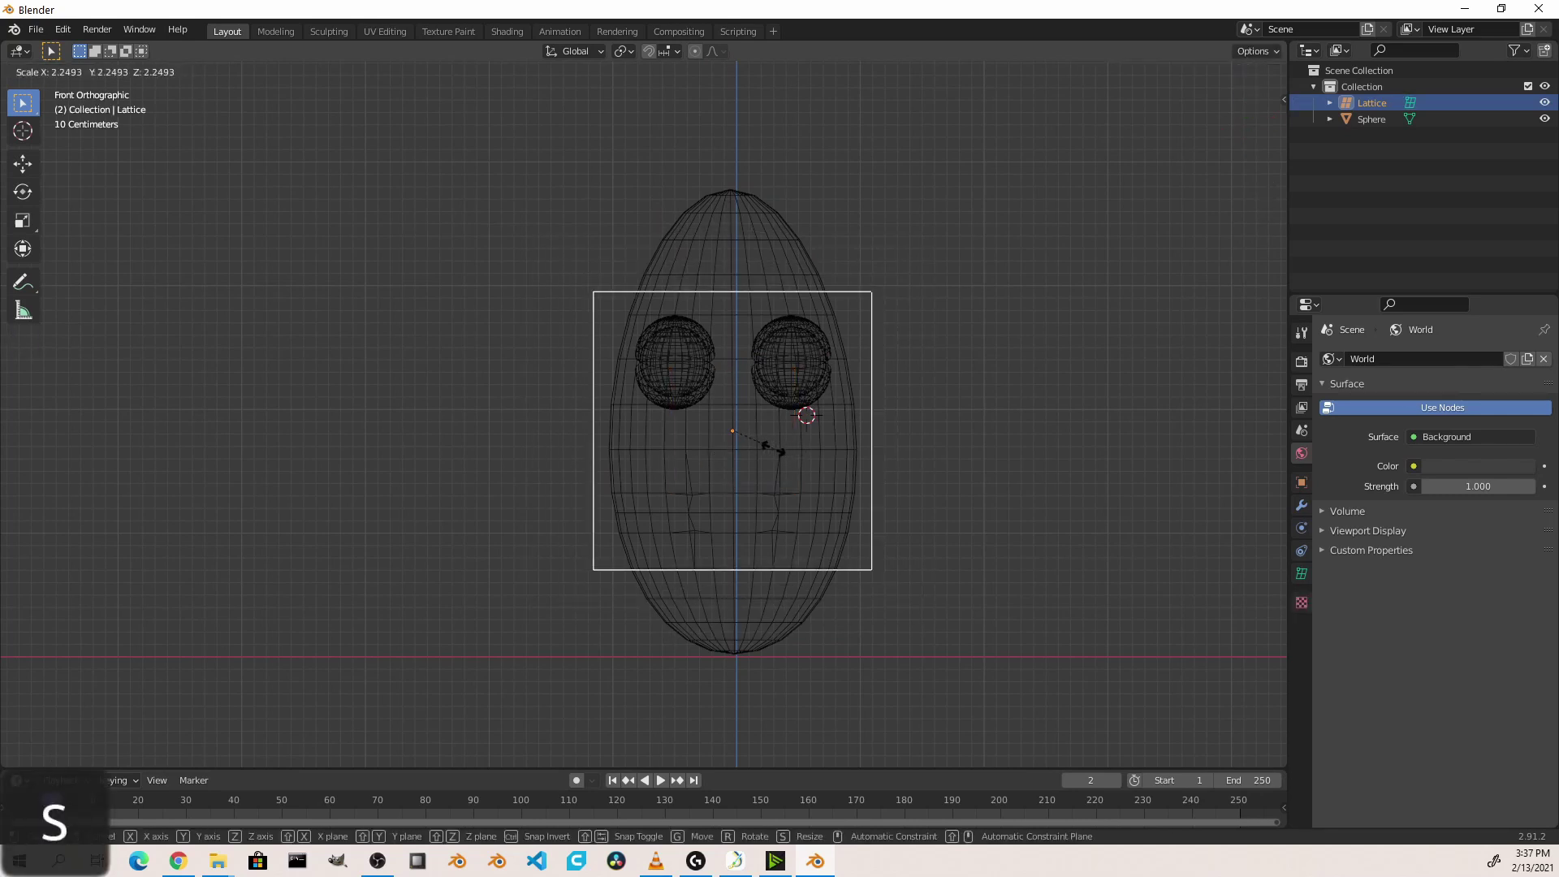
{"action": "left_click", "coordinate": [770, 448]}
{"action": "key", "text": "s"}
{"action": "key", "text": "z"}
{"action": "left_click", "coordinate": [787, 757]}
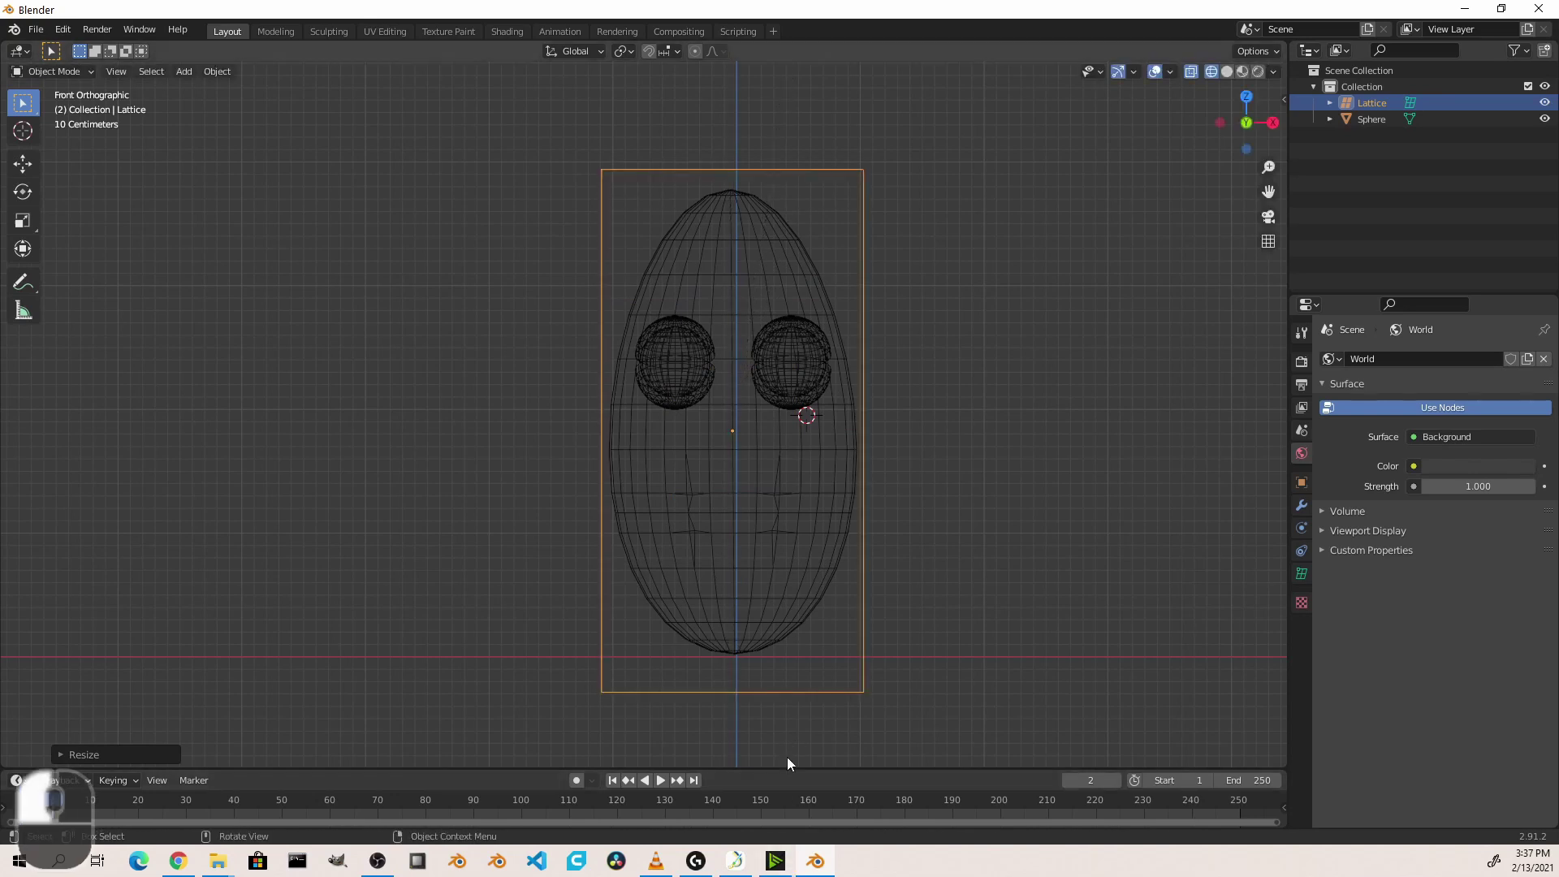
Move the lattice up along Z so it encloses the whole head
{"action": "key", "text": "g"}
{"action": "key", "text": "z"}
{"action": "left_click", "coordinate": [703, 657]}
Set the lattice's U, V and W resolution to 5 each
{"action": "left_click", "coordinate": [1302, 573]}
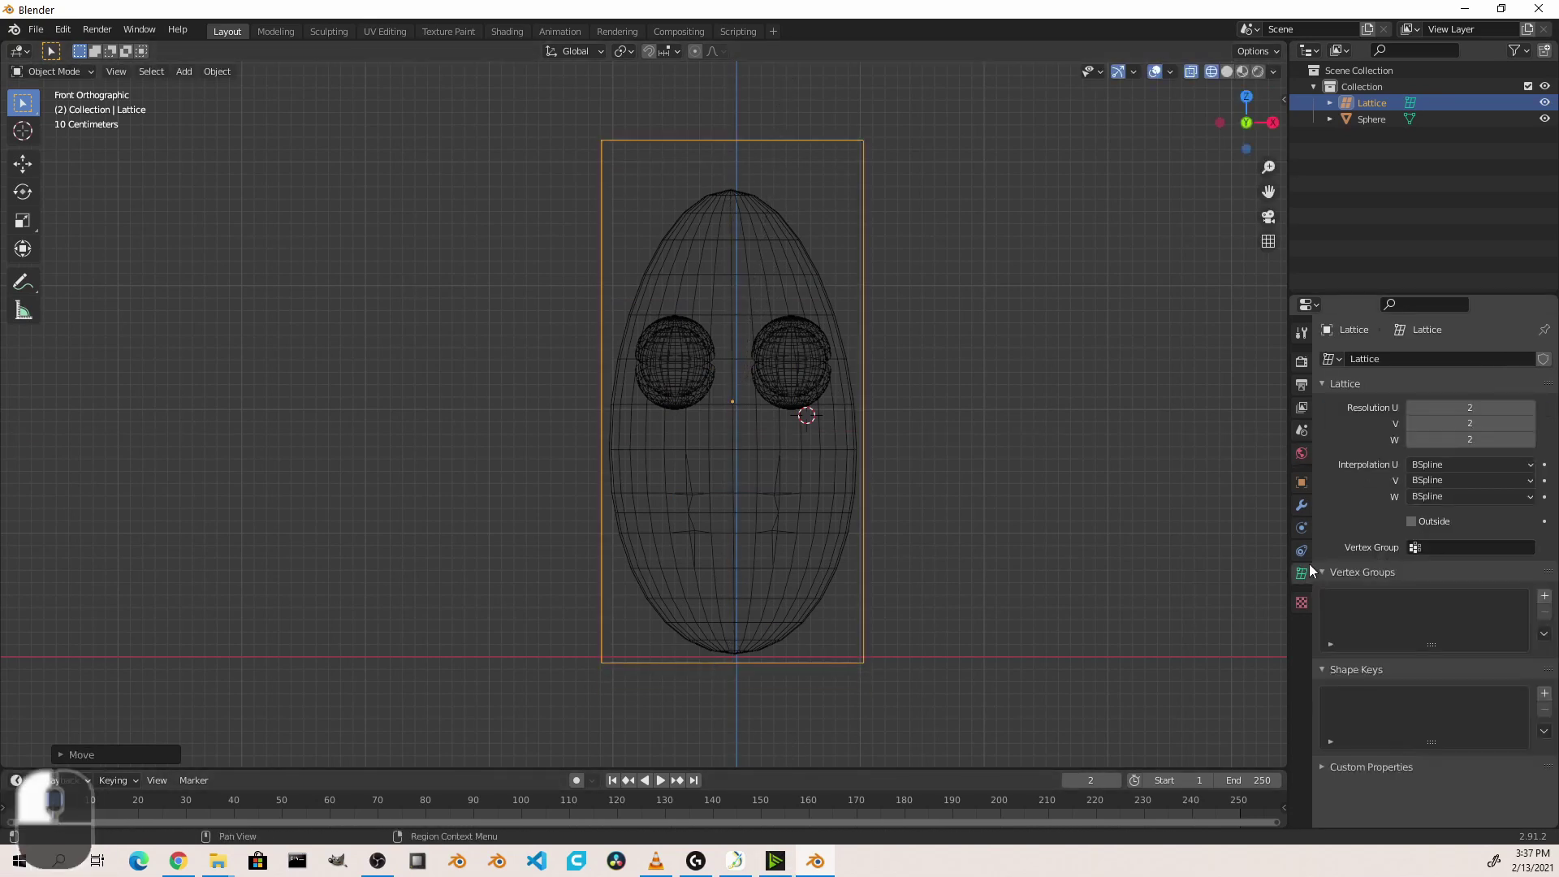
{"action": "left_click", "coordinate": [1530, 407]}
{"action": "left_click", "coordinate": [1530, 406]}
{"action": "left_click", "coordinate": [1529, 407]}
{"action": "left_click", "coordinate": [1530, 423]}
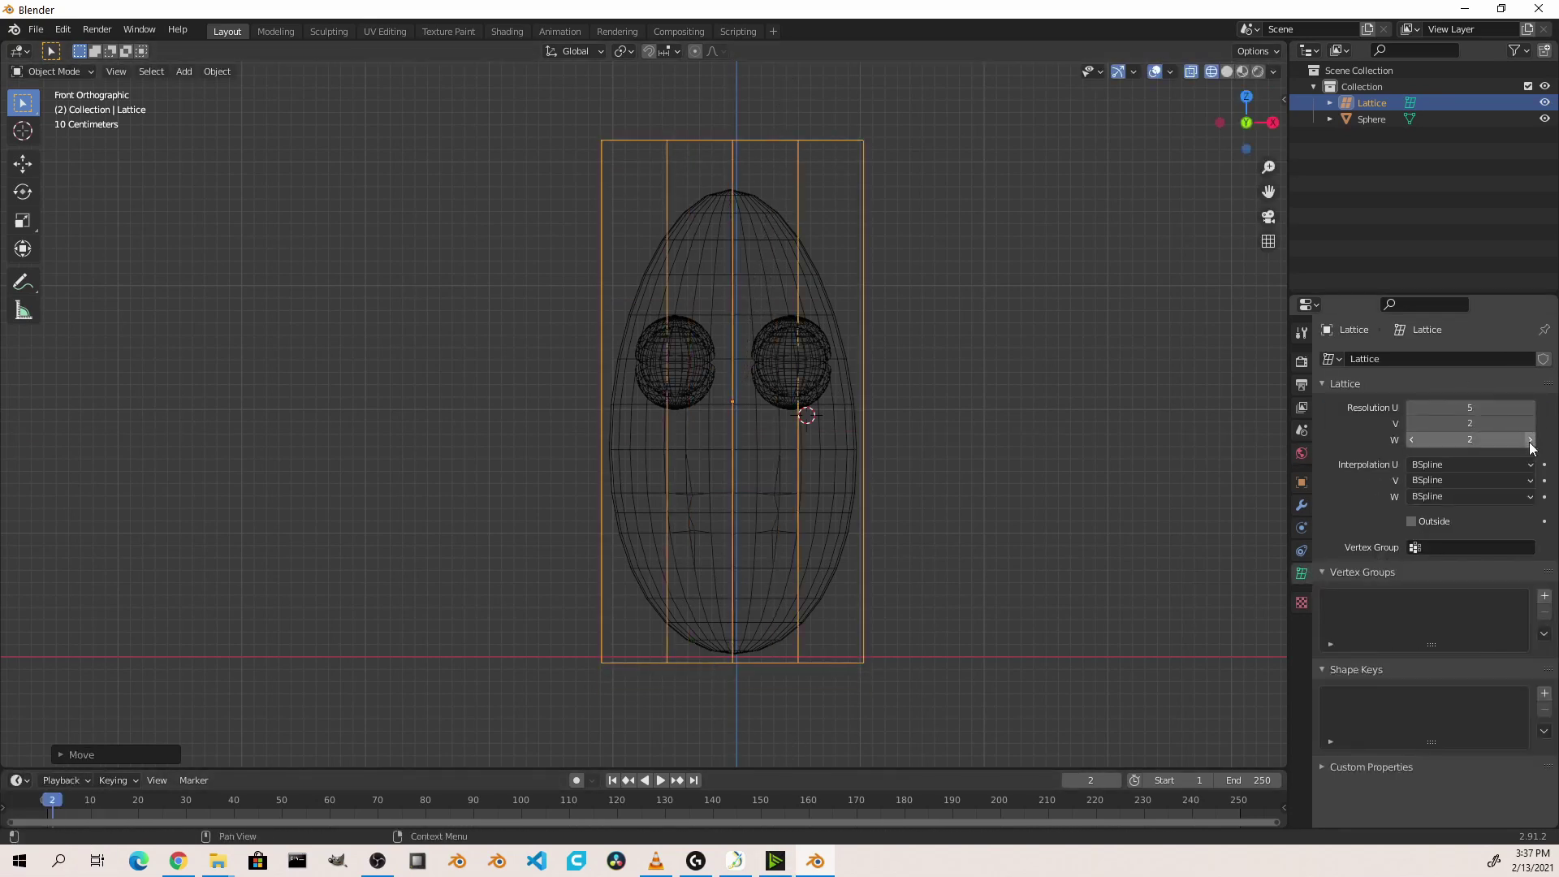
{"action": "left_click", "coordinate": [1530, 423]}
{"action": "left_click", "coordinate": [1530, 423]}
{"action": "left_click", "coordinate": [1530, 439]}
{"action": "left_click", "coordinate": [1530, 439]}
{"action": "left_click", "coordinate": [1530, 439]}
Parent the head mesh to the lattice with Lattice Deform
{"action": "scroll", "coordinate": [836, 345], "scroll_direction": "down", "scroll_amount": 1}
{"action": "middle_click_drag", "start_coordinate": [836, 345], "coordinate": [738, 396]}
{"action": "key", "text": "KP_1"}
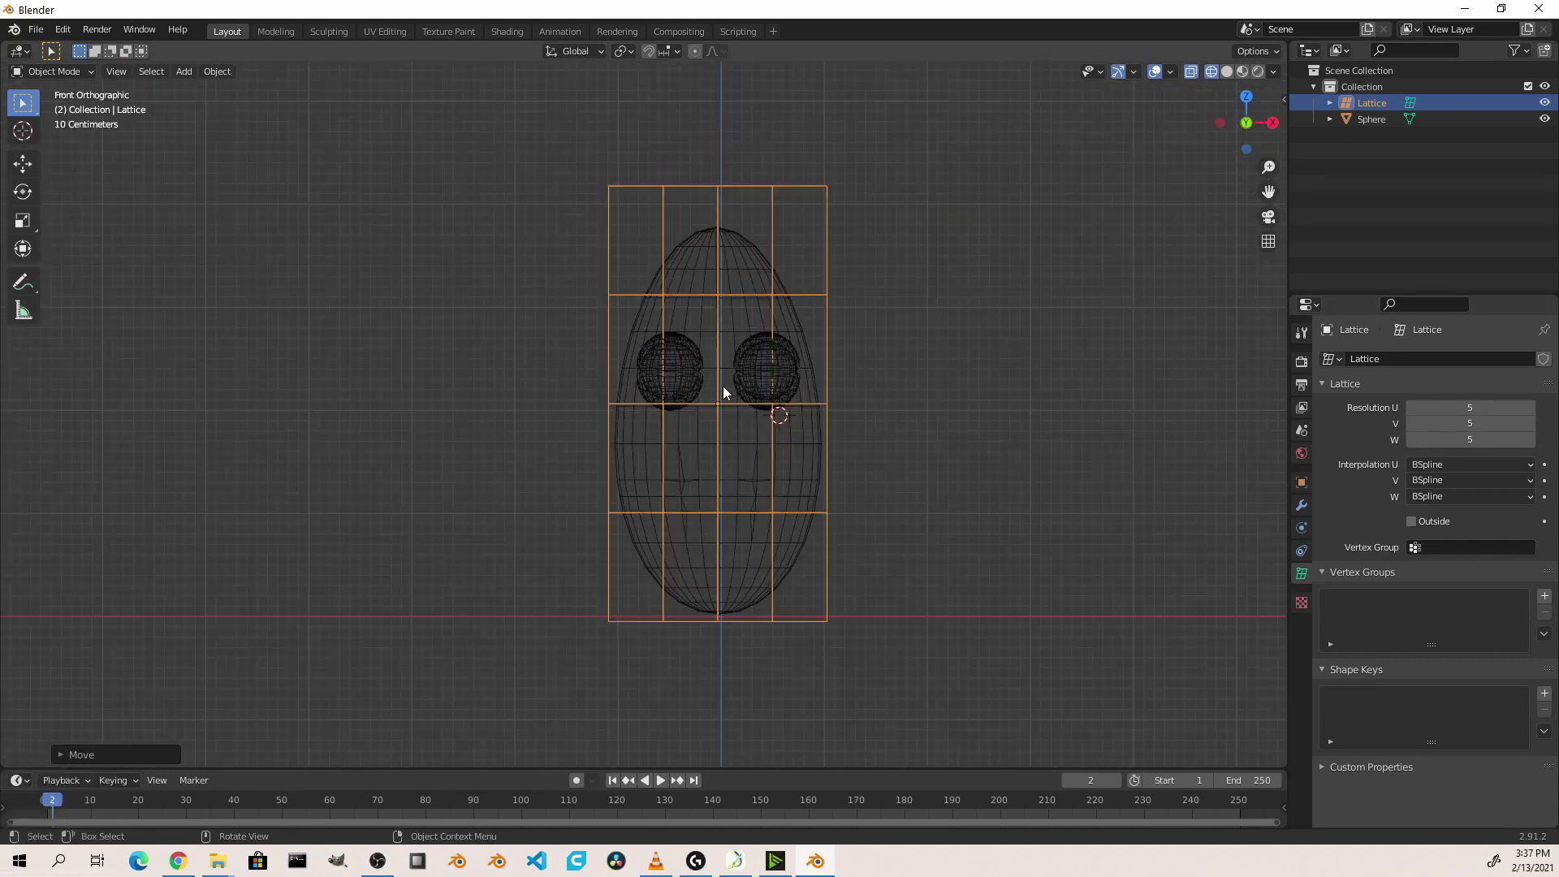
{"action": "left_click", "coordinate": [739, 482]}
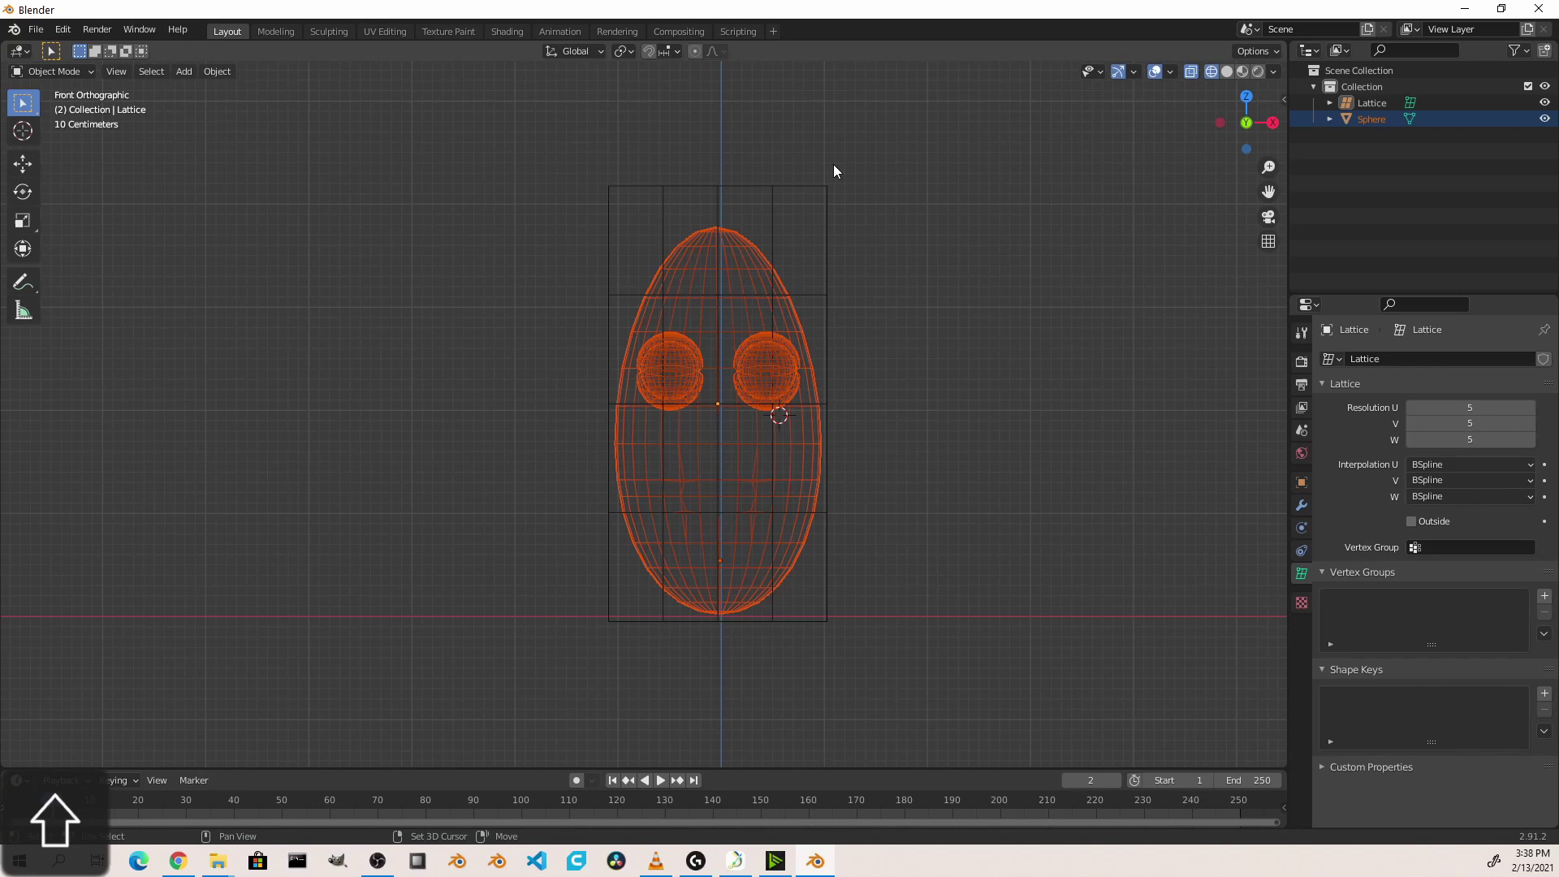
{"action": "left_click", "coordinate": [835, 187], "text": "shift"}
{"action": "key", "text": "ctrl+p"}
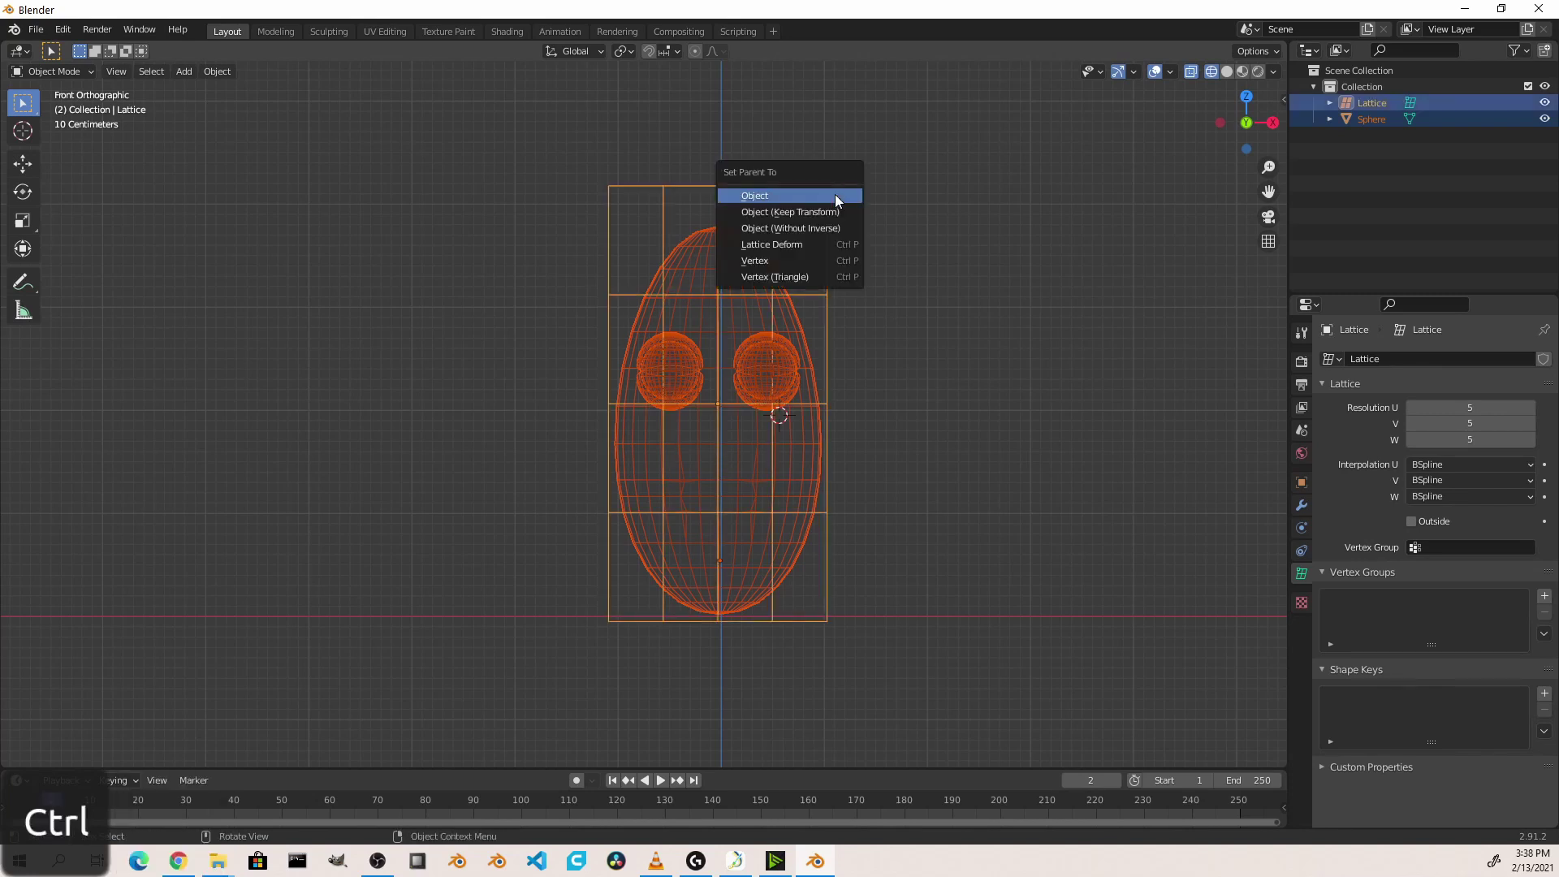
{"action": "key", "text": "Down"}
{"action": "key", "text": "Down"}
{"action": "key", "text": "Down"}
{"action": "key", "text": "Return"}
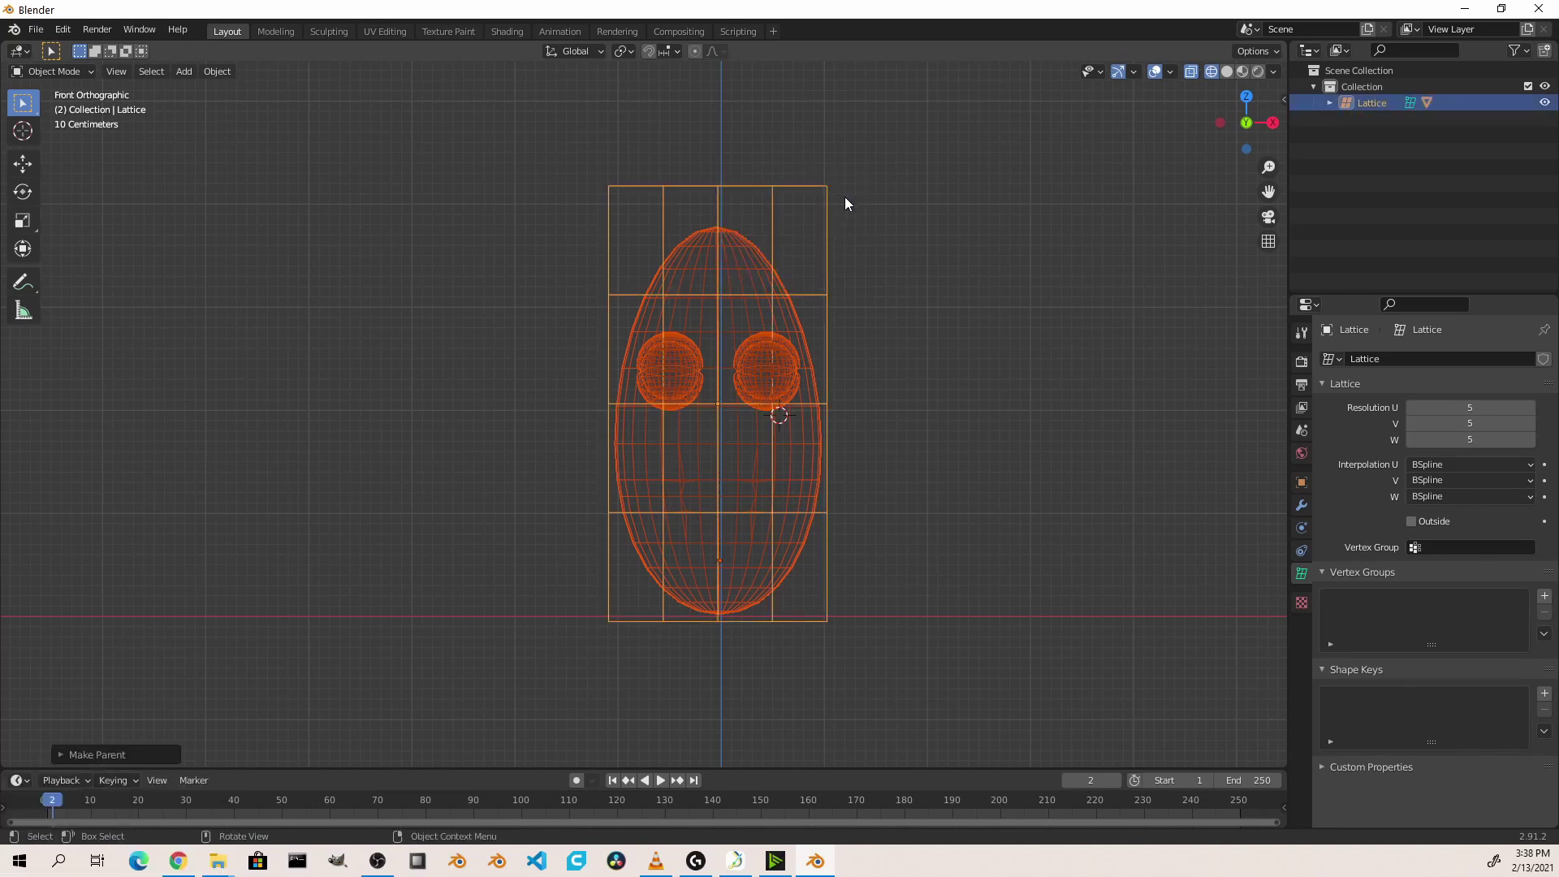
In material preview, move and tilt the lattice's top two rows of points with proportional editing to bend the head
{"action": "left_click", "coordinate": [799, 198]}
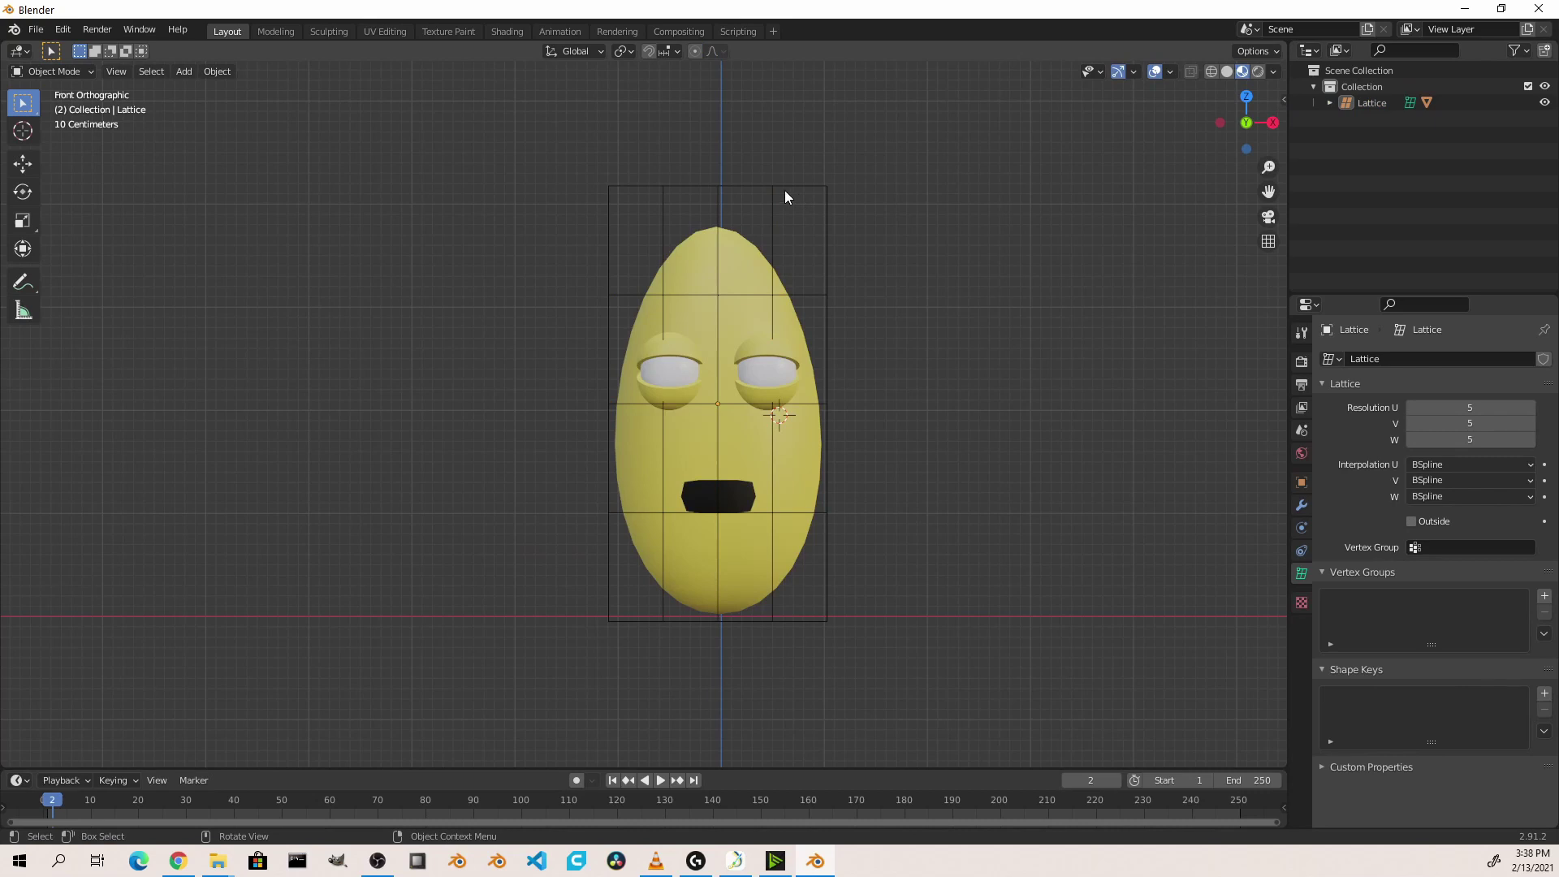
{"action": "left_click", "coordinate": [785, 195]}
{"action": "key", "text": "Tab"}
{"action": "key", "text": "o"}
{"action": "key", "text": "g"}
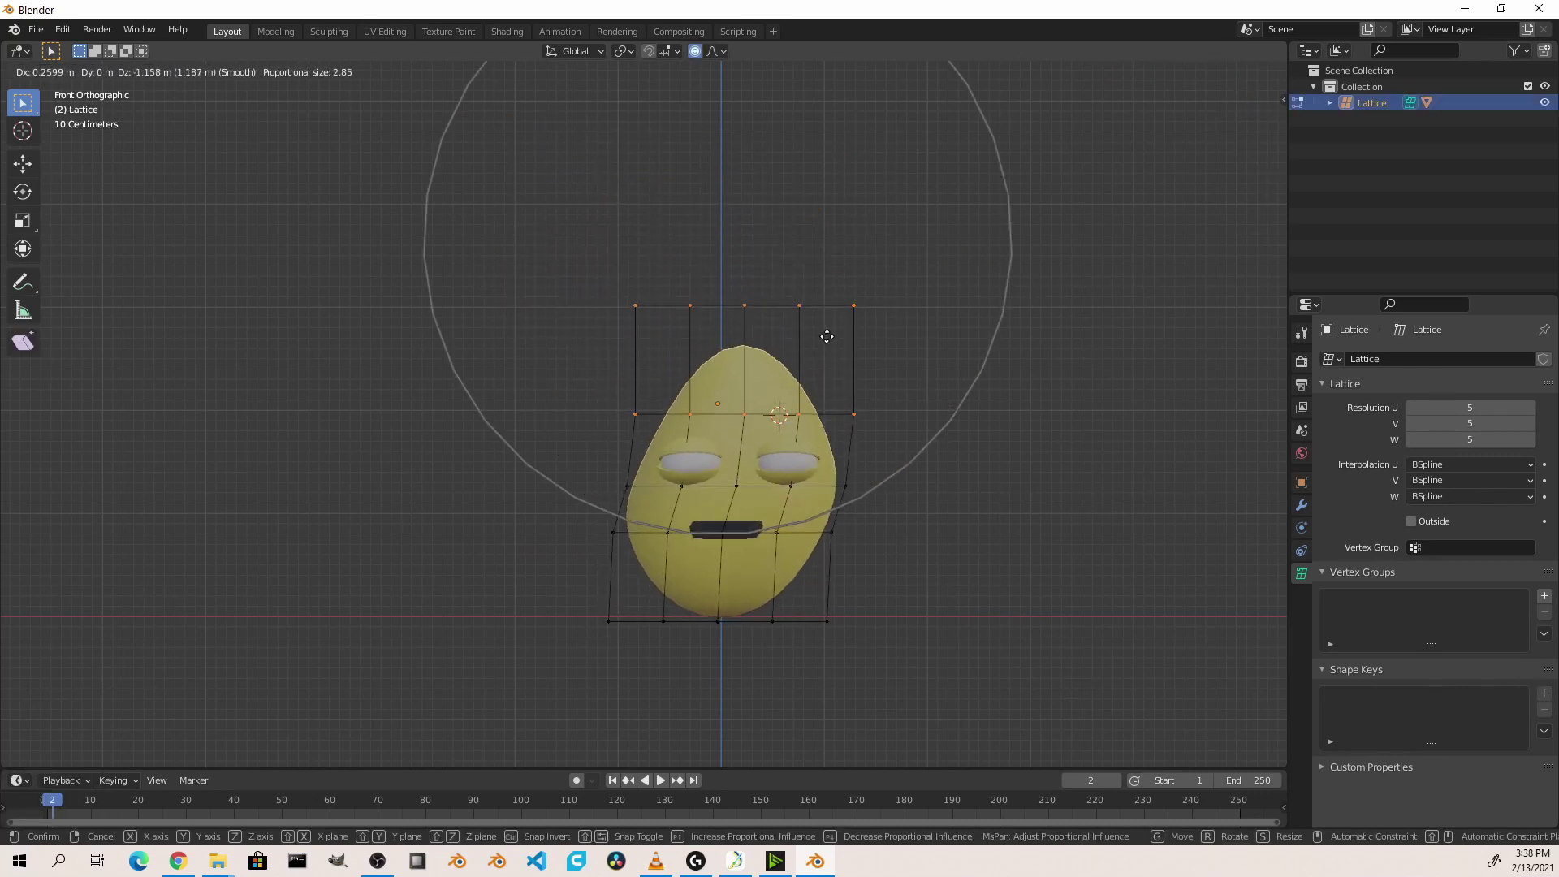
{"action": "left_click", "coordinate": [802, 238]}
{"action": "key", "text": "r"}
{"action": "left_click", "coordinate": [902, 219]}
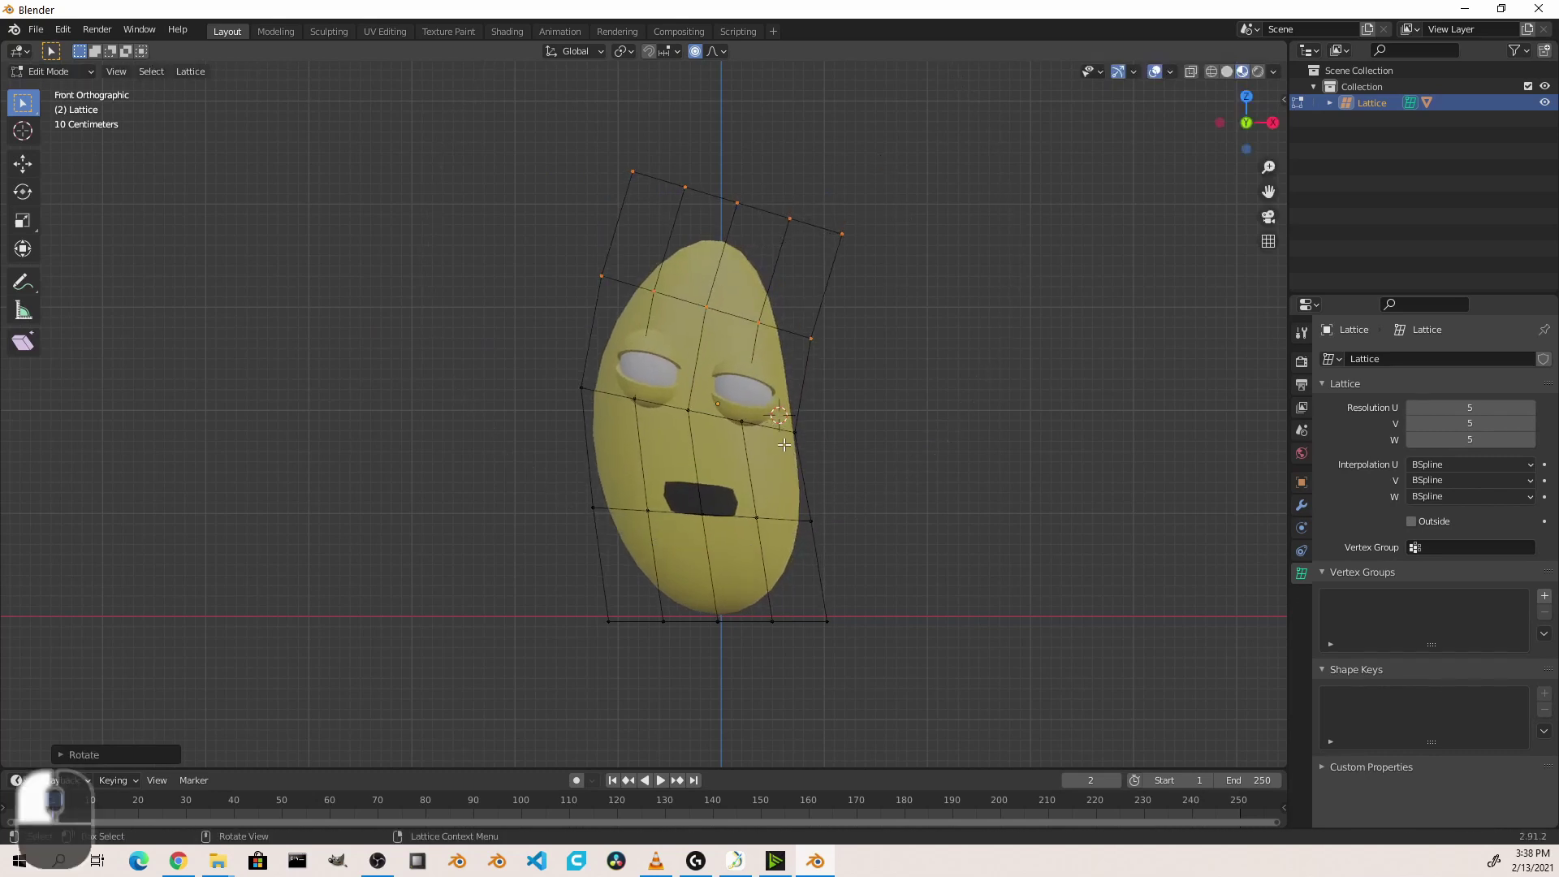
Move the middle lattice points on the head's +X side with proportional editing, and check the deformation from several angles
{"action": "left_click_drag", "start_coordinate": [770, 440], "coordinate": [813, 382]}
{"action": "key", "text": "g"}
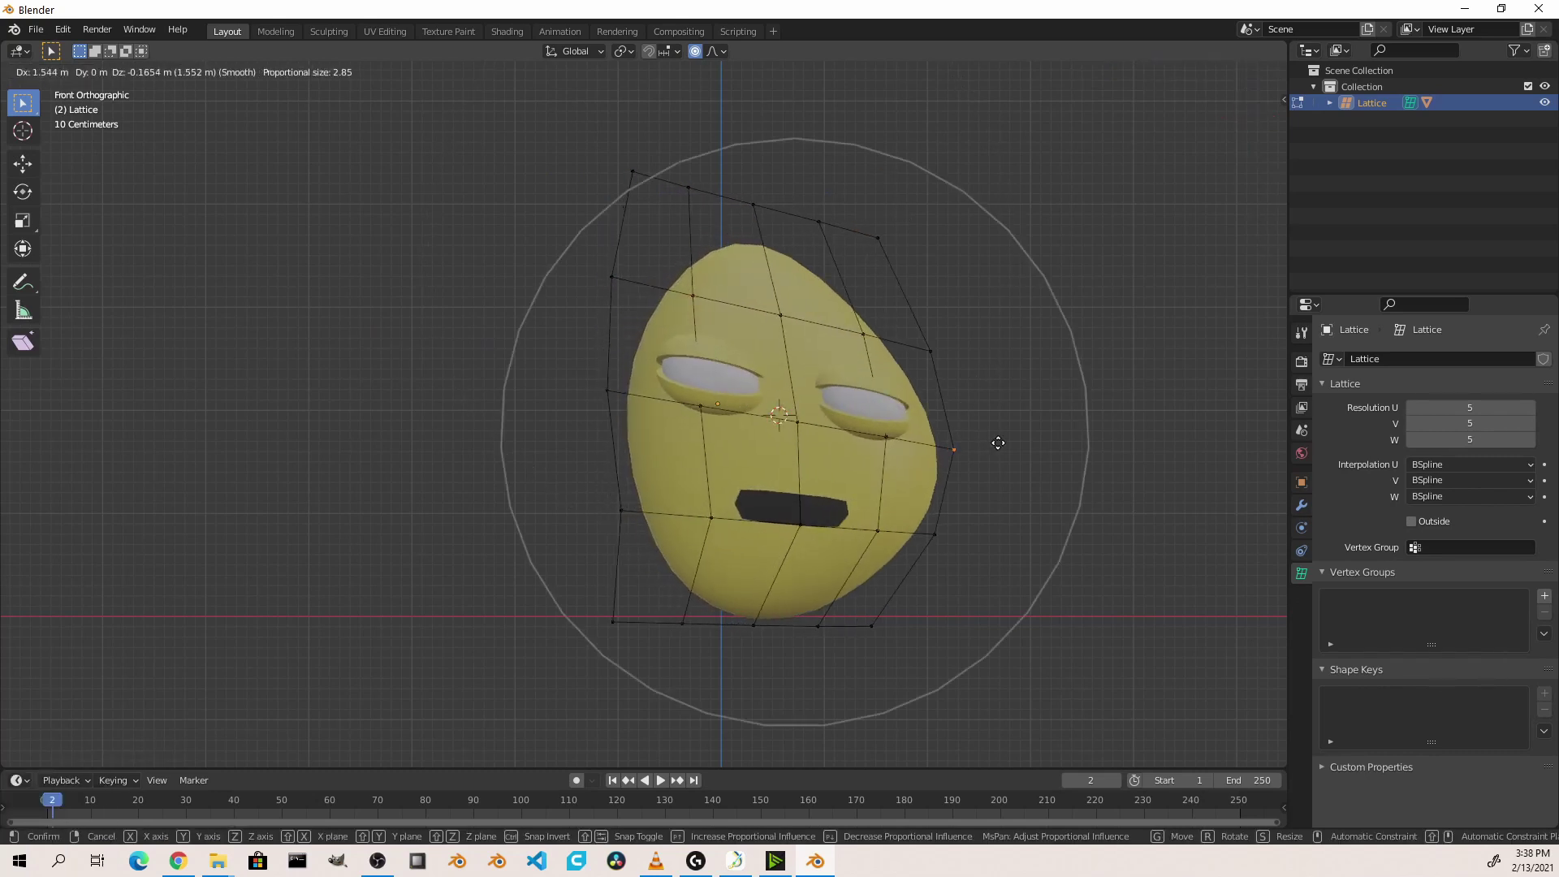
{"action": "left_click", "coordinate": [786, 427]}
{"action": "key", "text": "Tab"}
{"action": "middle_click_drag", "start_coordinate": [869, 183], "coordinate": [759, 191]}
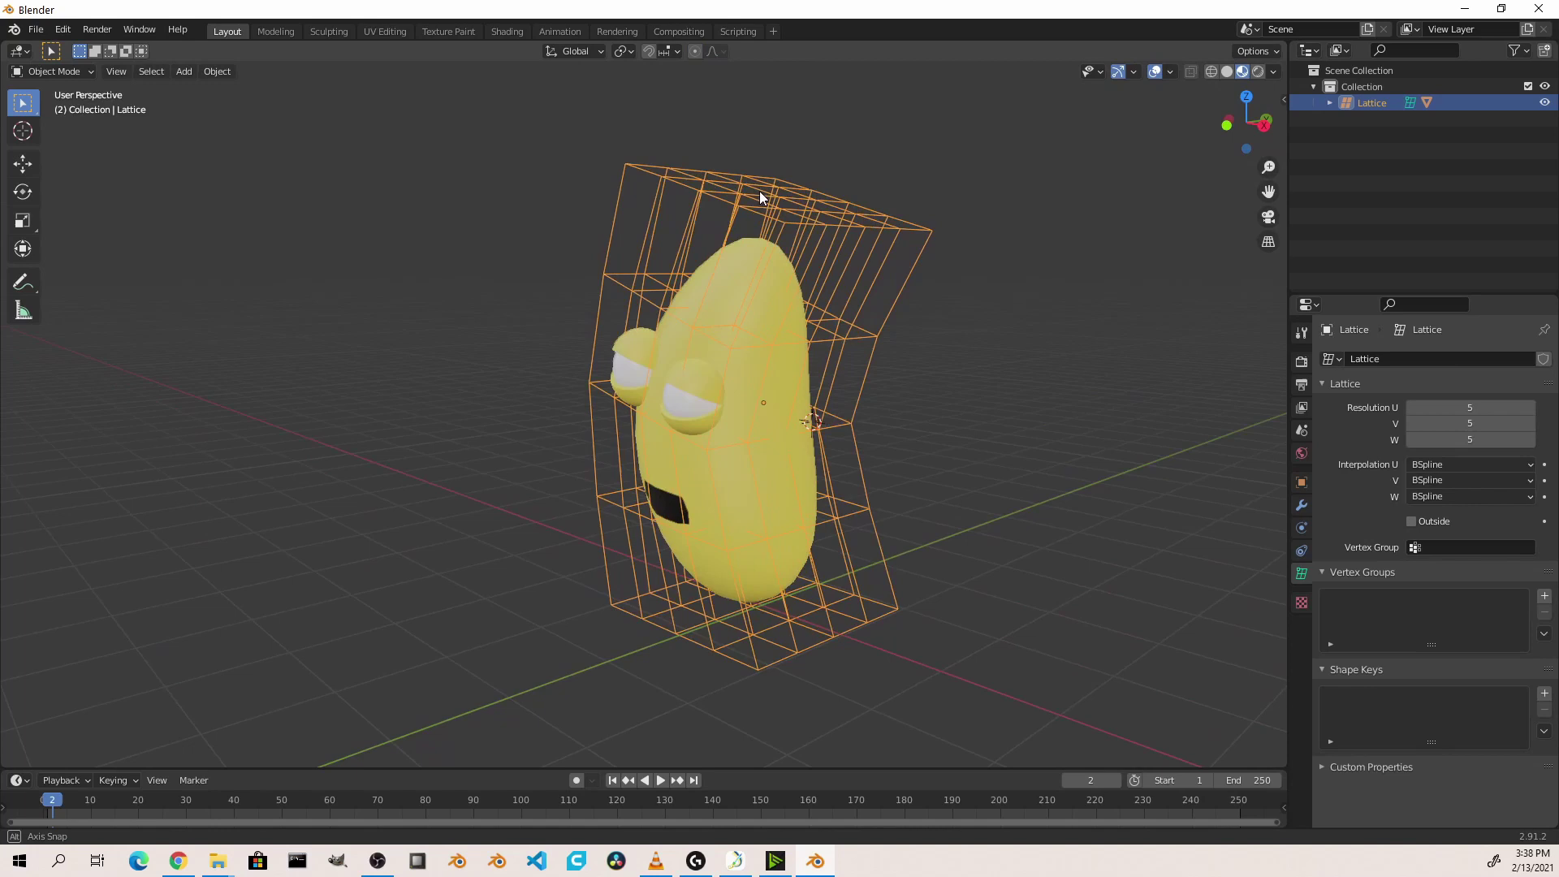
{"action": "key", "text": "KP_3"}
{"action": "key", "text": "Tab"}
{"action": "key", "text": "Tab"}
{"action": "middle_click_drag", "start_coordinate": [662, 370], "coordinate": [729, 402]}
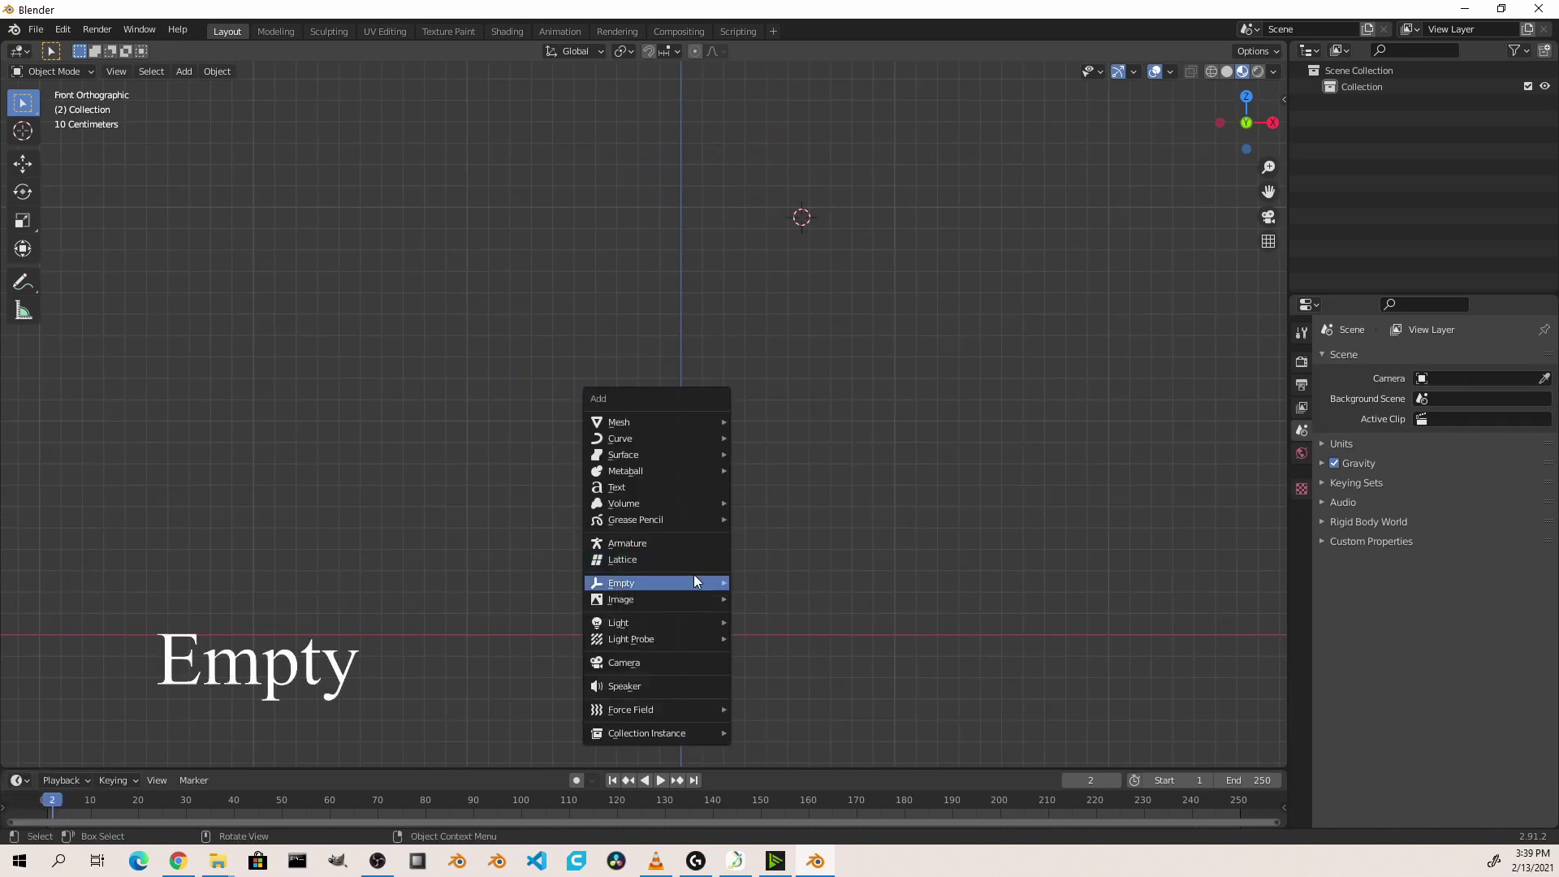
Add a Plain Axes empty and move it down below the 3D cursor
{"action": "mouse_move", "coordinate": [694, 579]}
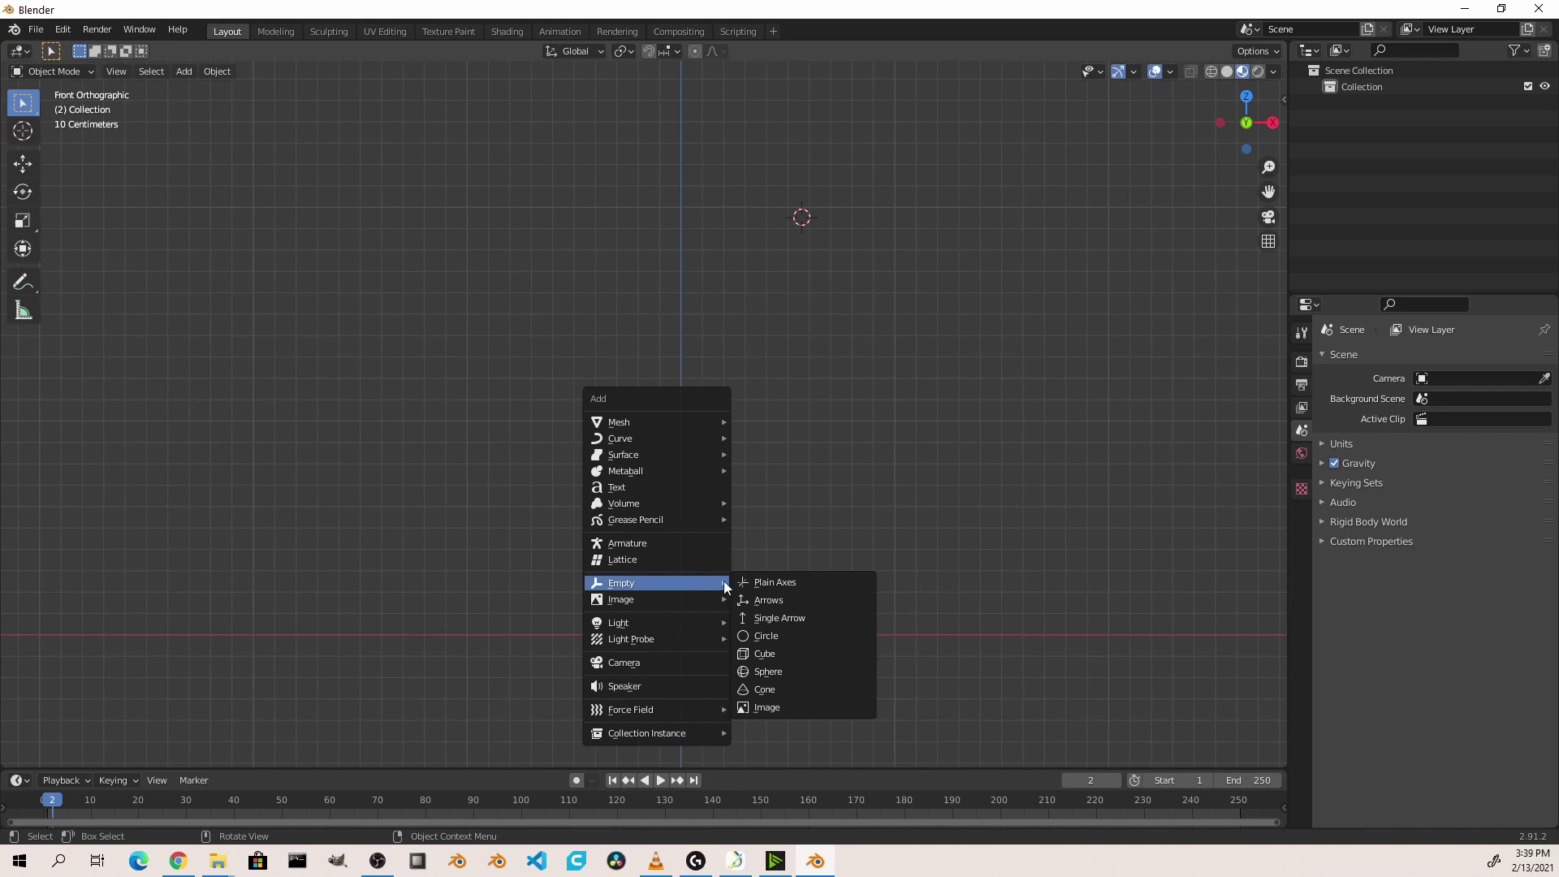
{"action": "left_click", "coordinate": [772, 583]}
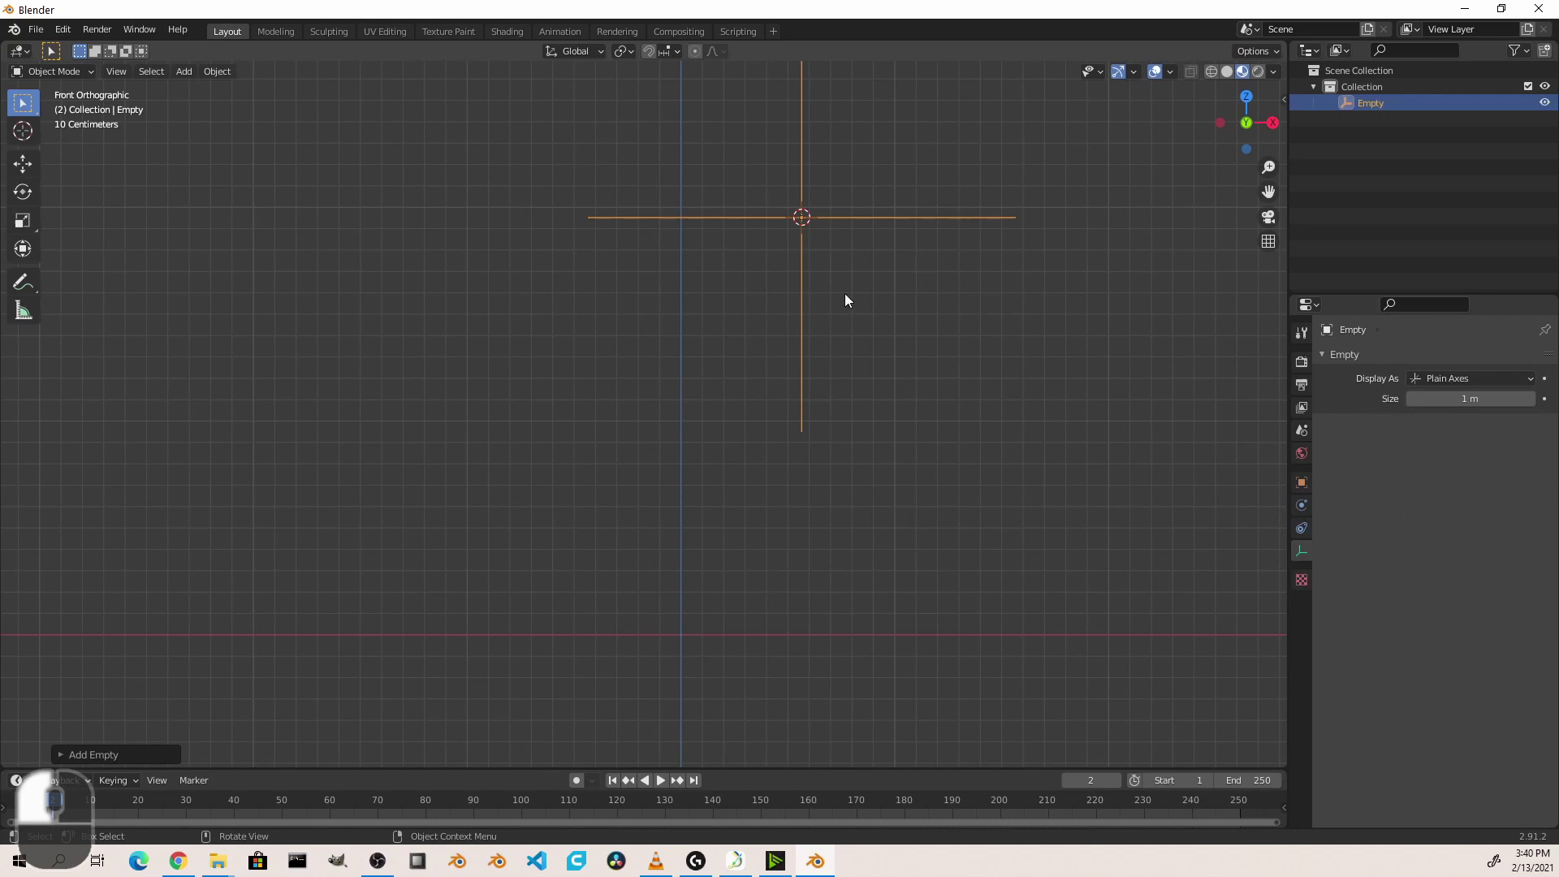
{"action": "key", "text": "g"}
{"action": "left_click", "coordinate": [807, 341]}
Add a Cube empty and a Sphere empty at the 3D cursor
{"action": "middle_click_drag", "start_coordinate": [816, 305], "coordinate": [866, 324]}
{"action": "key", "text": "shift+a"}
{"action": "left_click", "coordinate": [947, 451]}
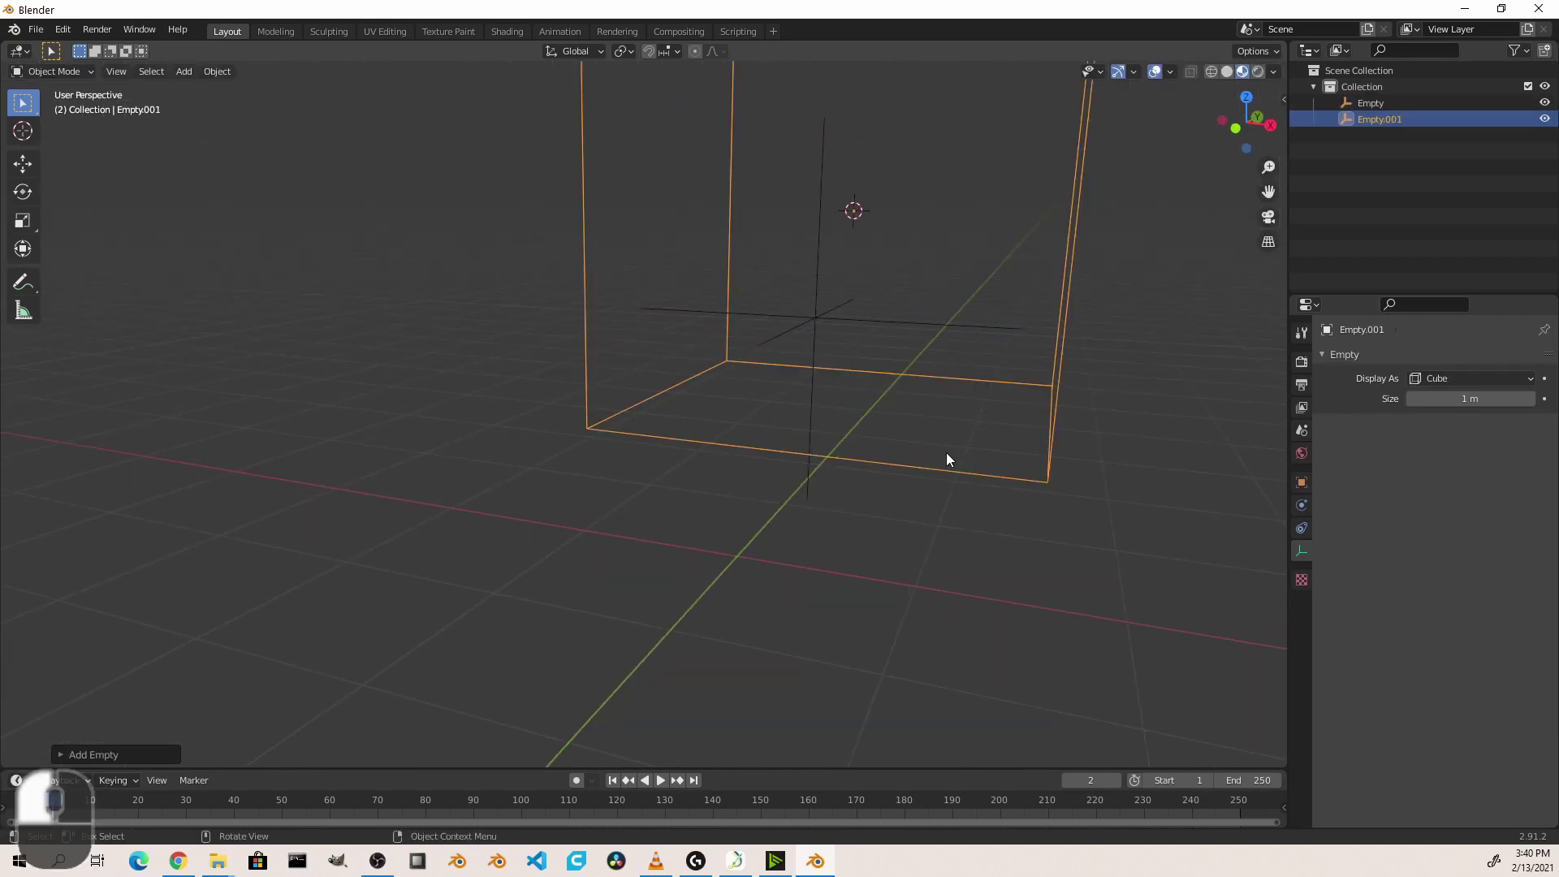
{"action": "key", "text": "shift+a"}
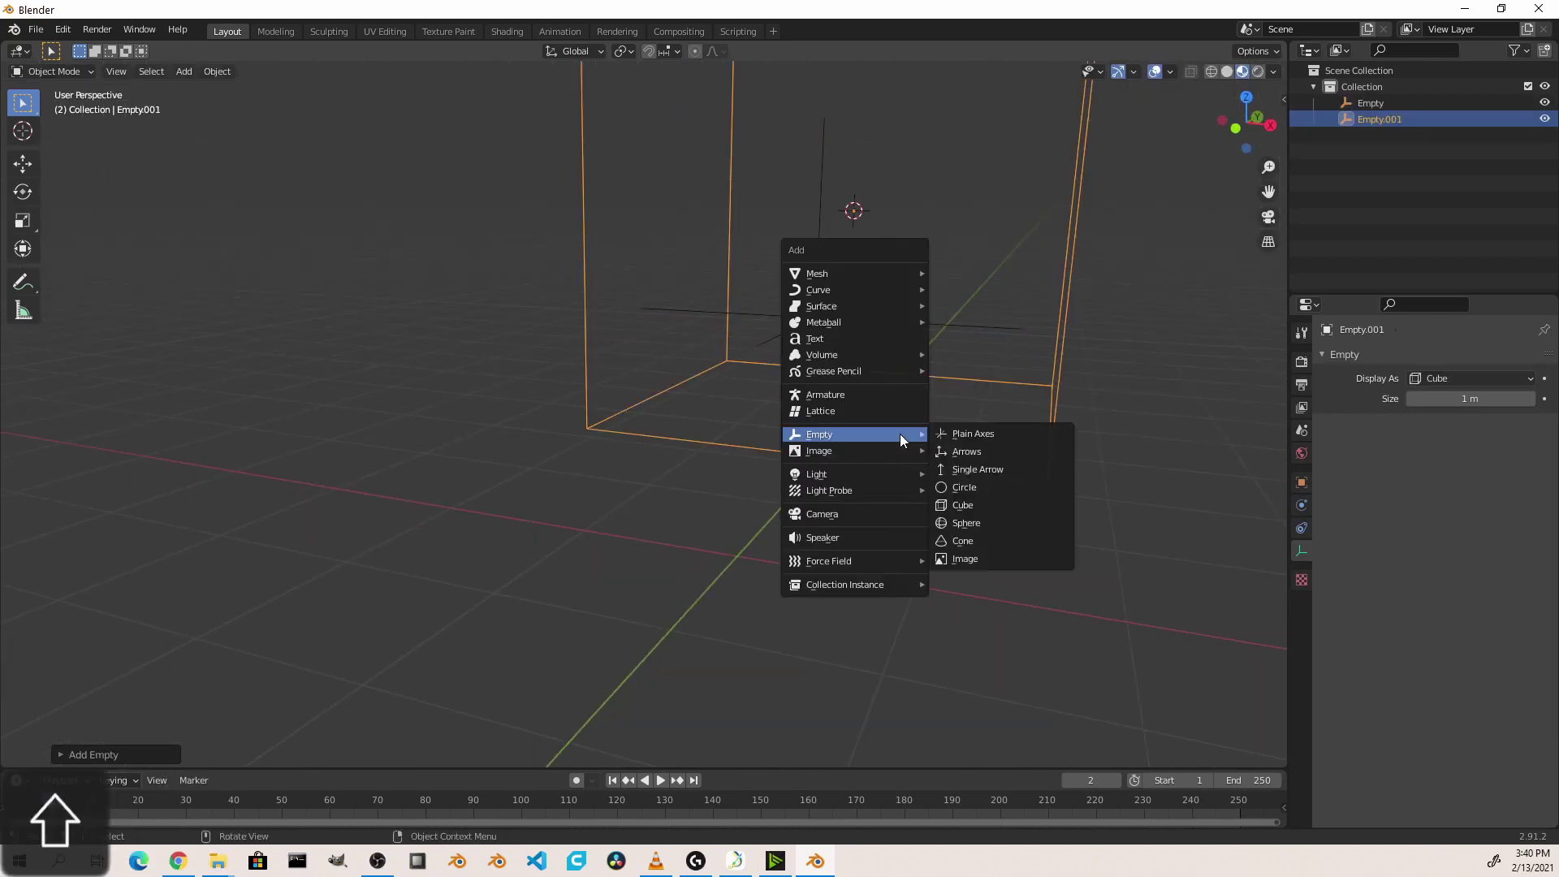
{"action": "left_click", "coordinate": [994, 523]}
{"action": "middle_click_drag", "start_coordinate": [969, 389], "coordinate": [877, 289]}
Delete all three empties from the scene
{"action": "left_click_drag", "start_coordinate": [946, 400], "coordinate": [763, 173]}
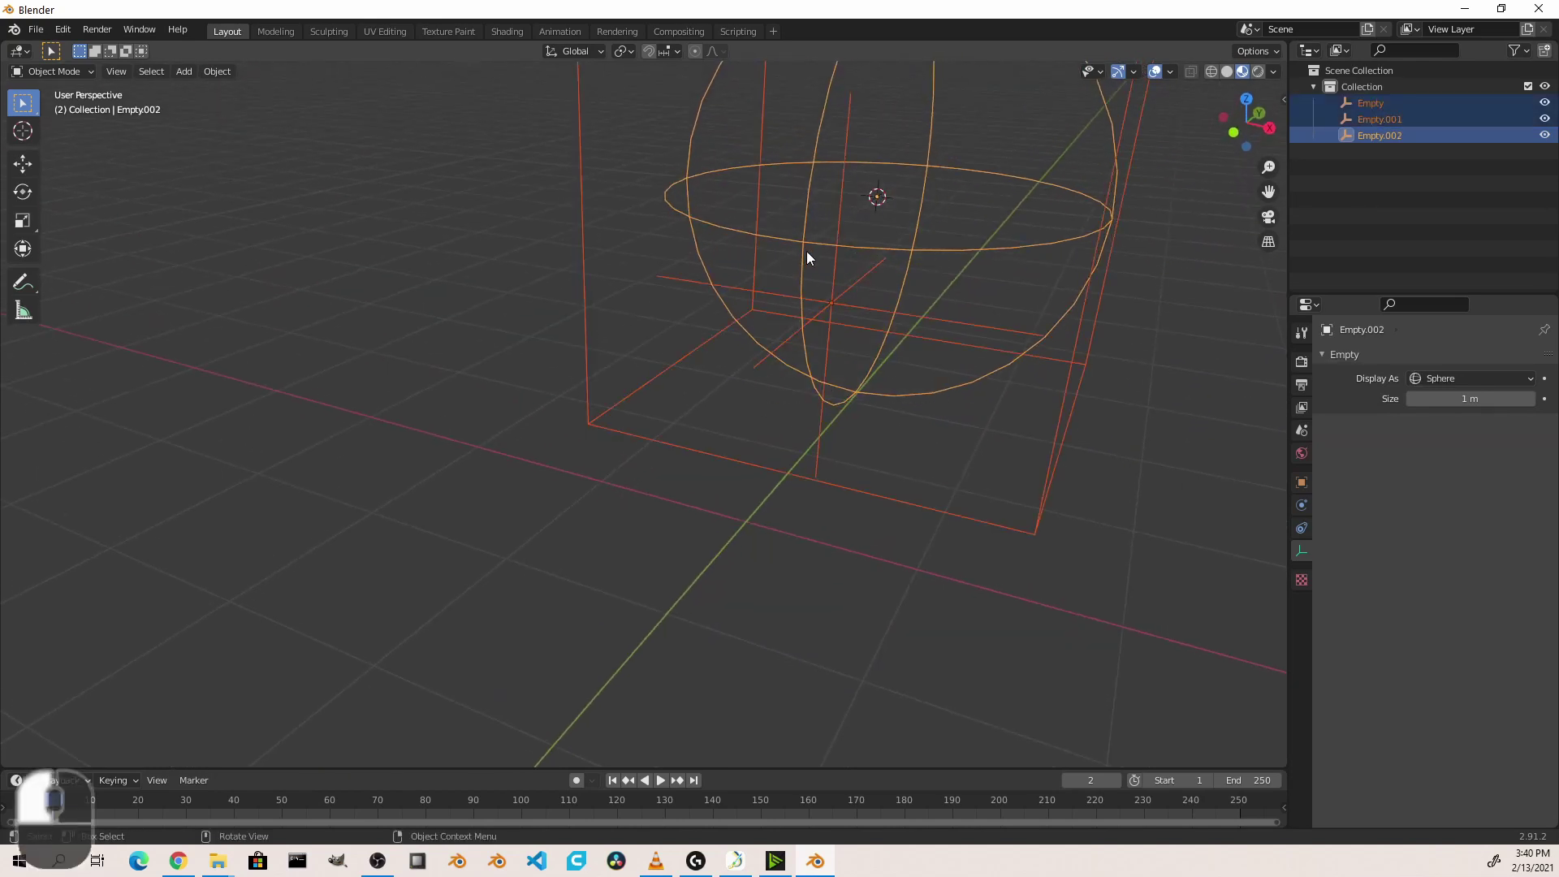
{"action": "key", "text": "x"}
{"action": "left_click", "coordinate": [812, 291]}
In front view, add blockout2.png from the Desktop folder as a reference image
{"action": "key", "text": "KP_1"}
{"action": "key", "text": "shift+a"}
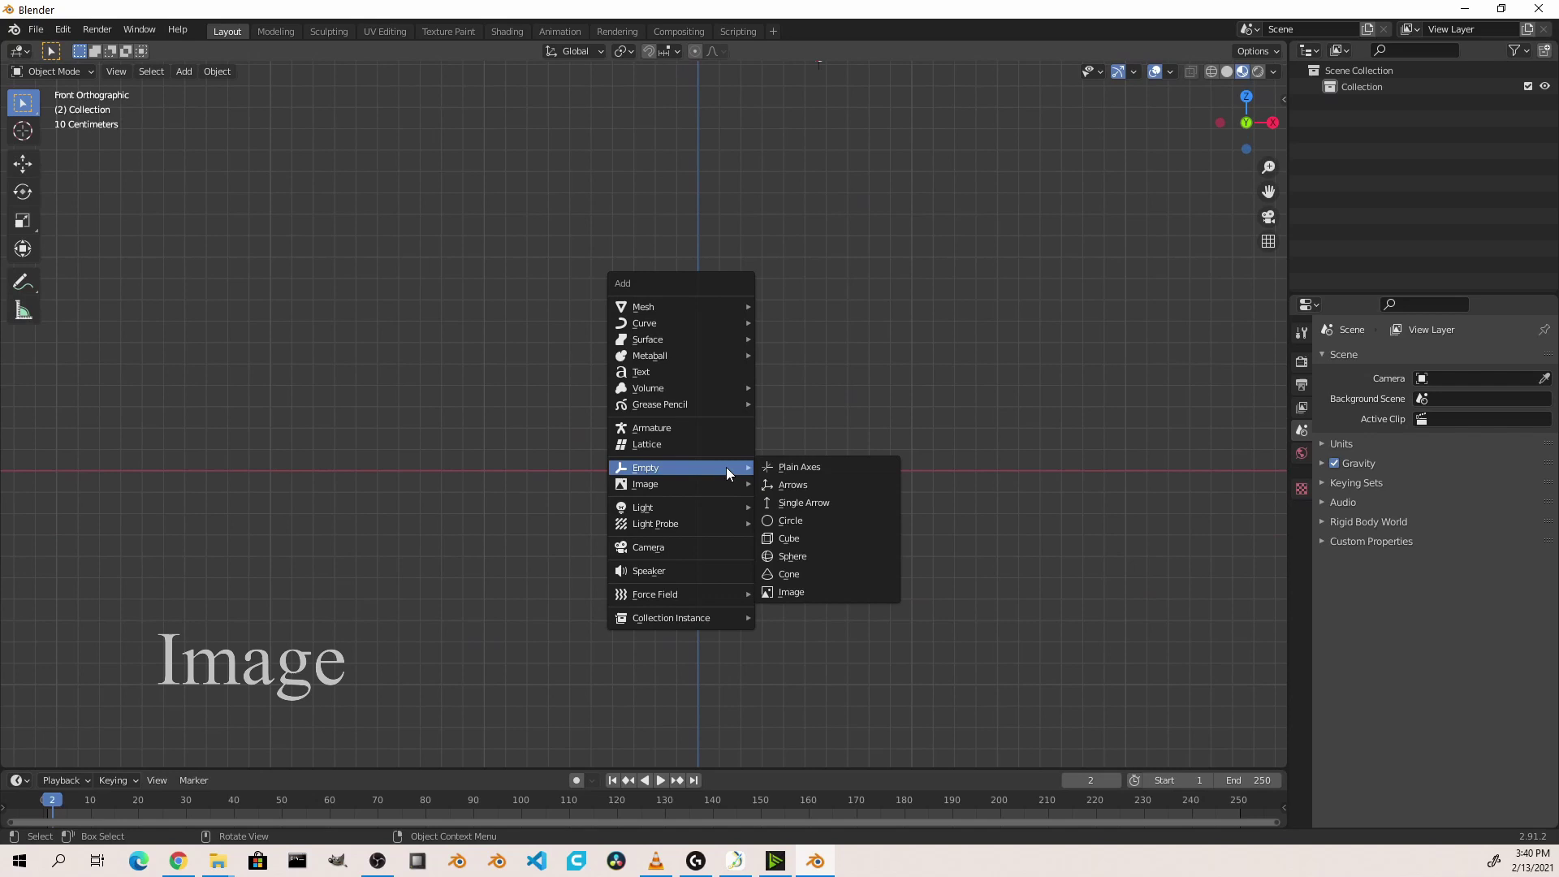
{"action": "mouse_move", "coordinate": [696, 487]}
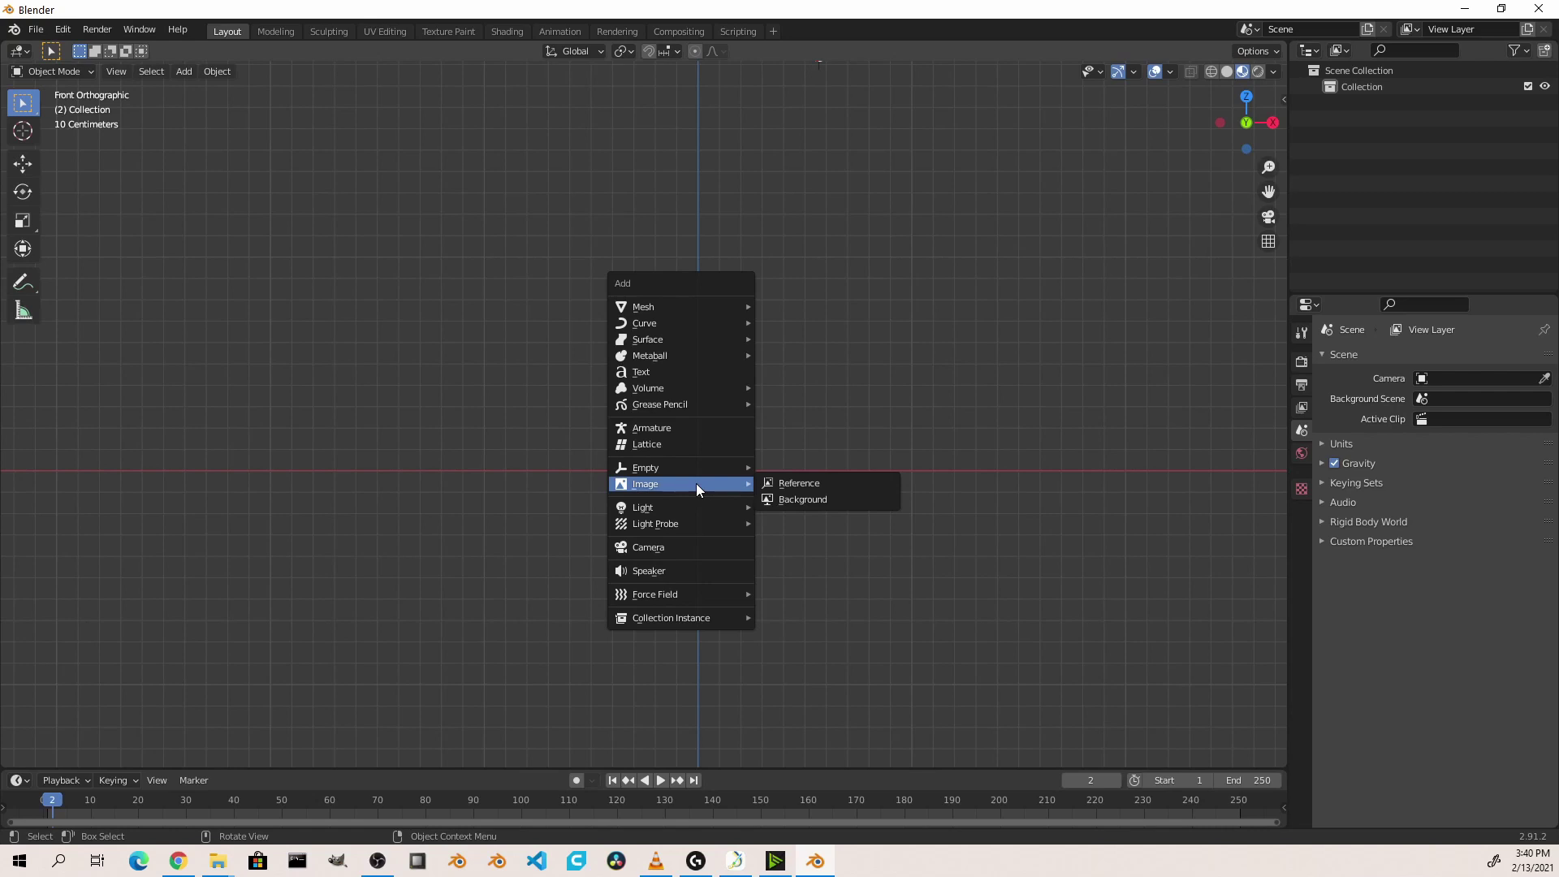
{"action": "left_click", "coordinate": [799, 483]}
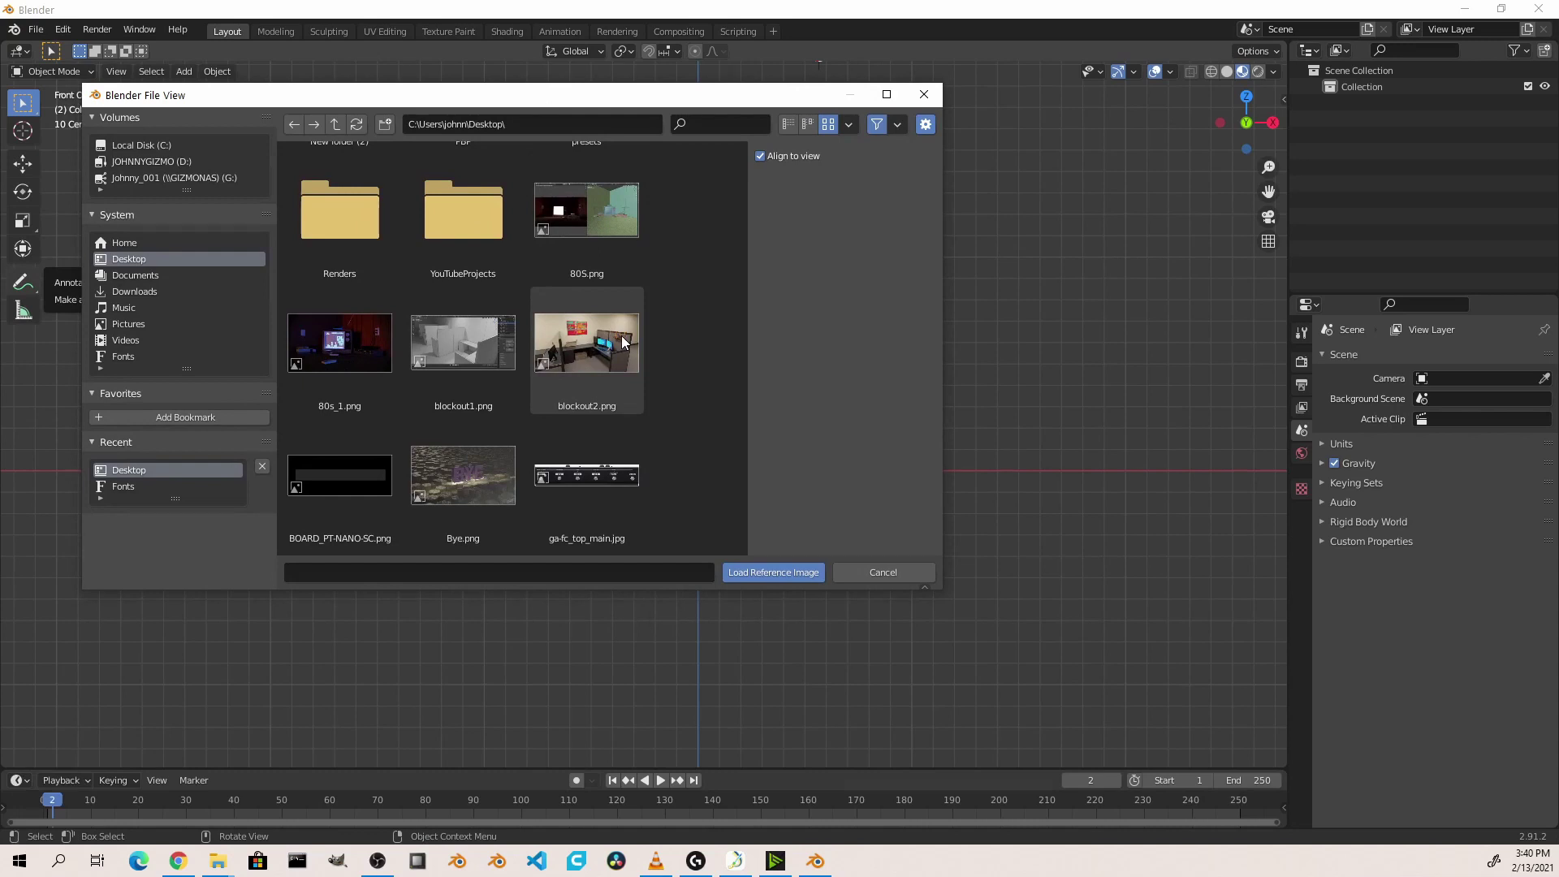
{"action": "double_click", "coordinate": [622, 341]}
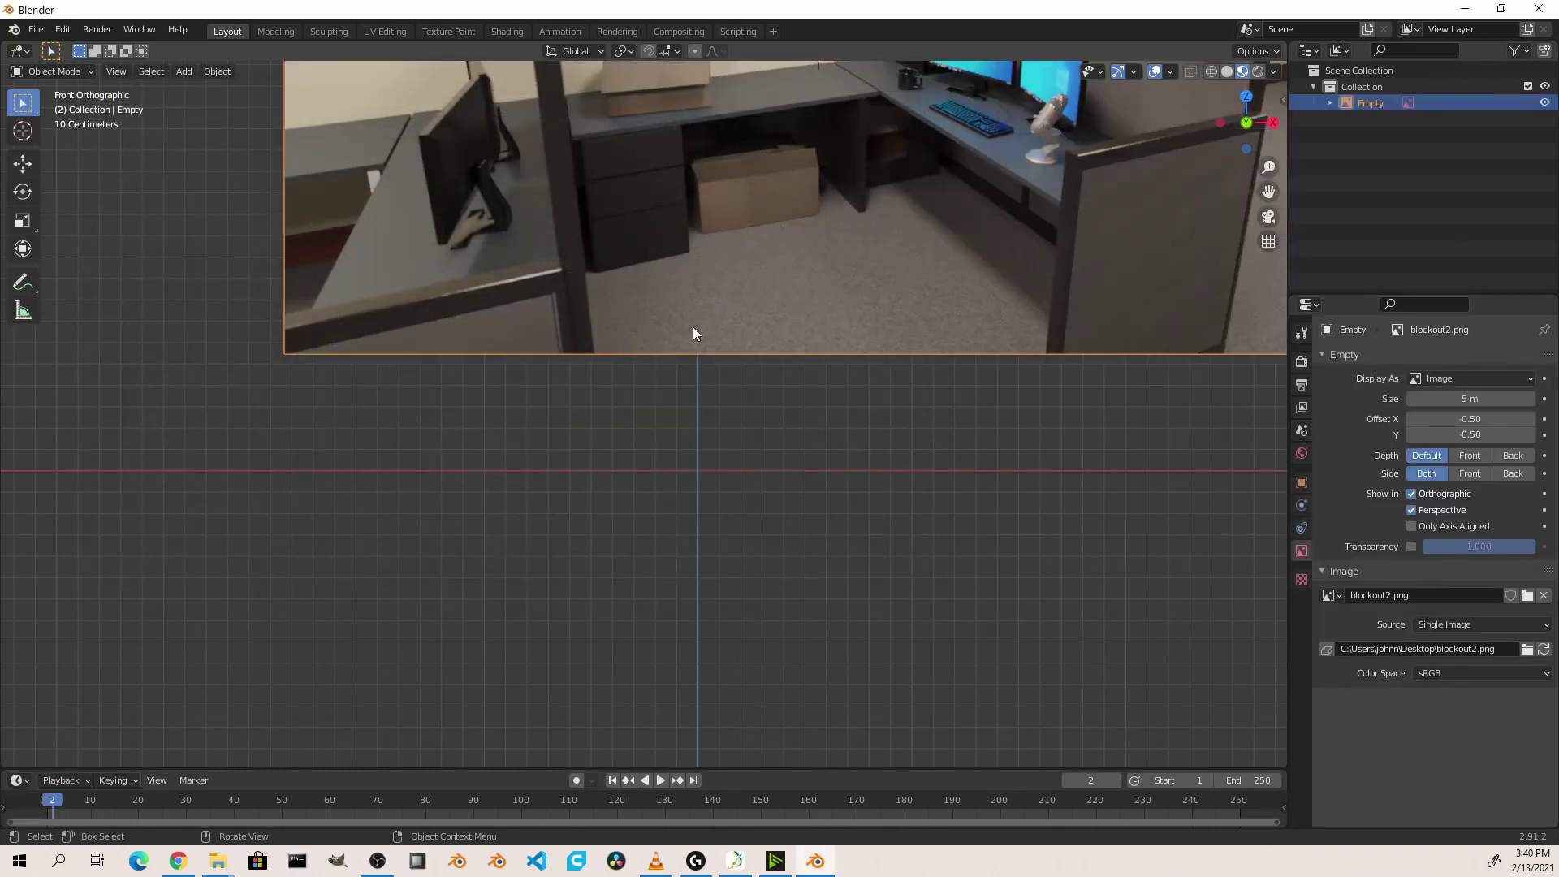
In front view, scale the reference image to about half its size and move it down to the X axis line
{"action": "scroll", "coordinate": [694, 326], "scroll_direction": "down", "scroll_amount": 5}
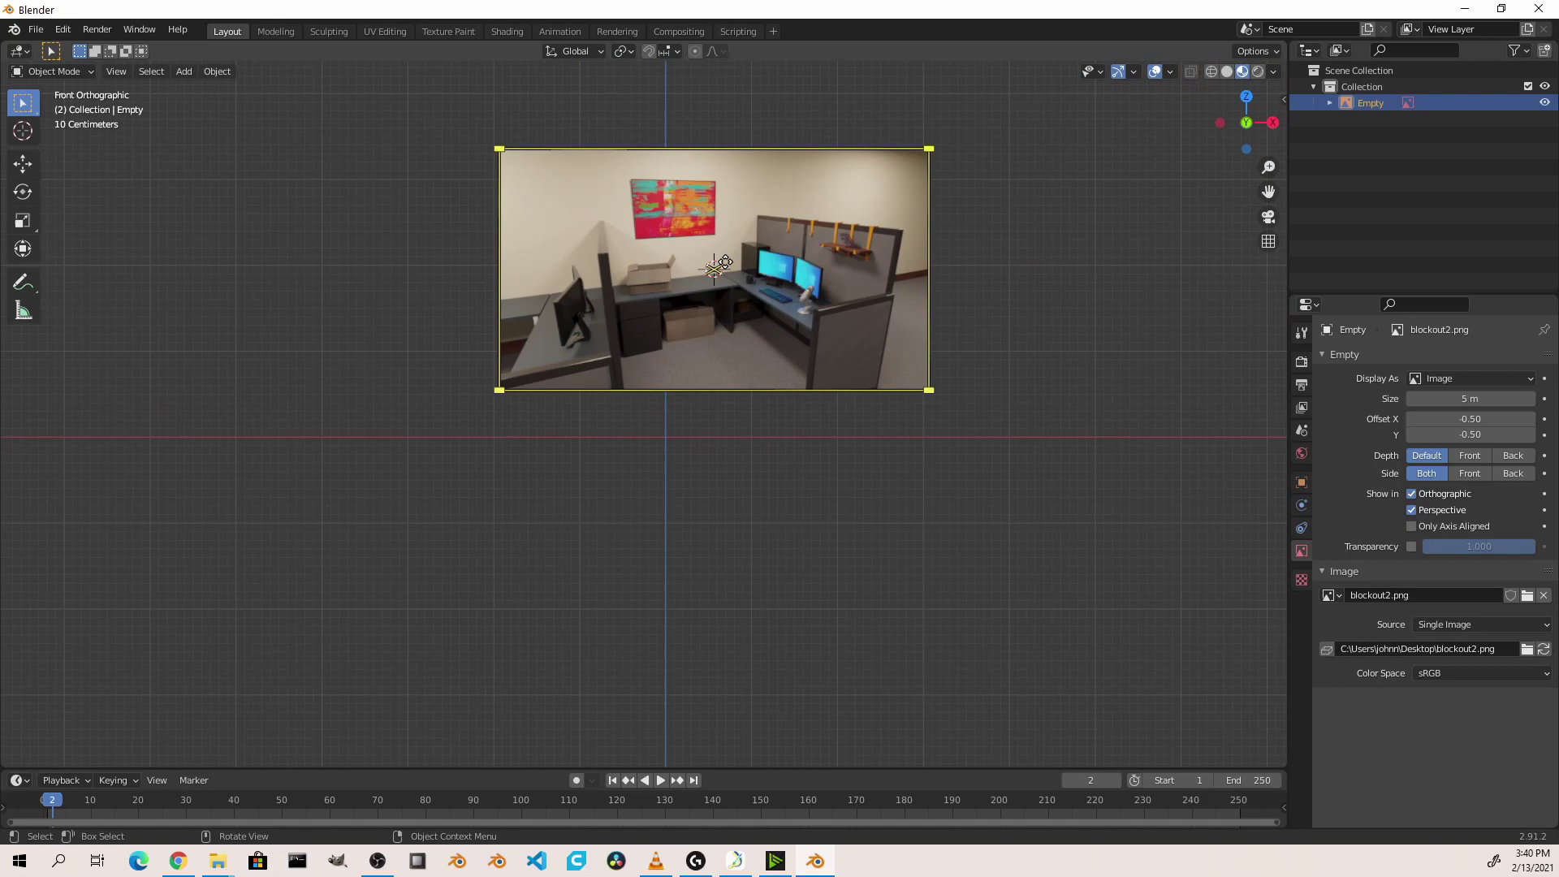
{"action": "middle_click_drag", "start_coordinate": [838, 139], "coordinate": [840, 218]}
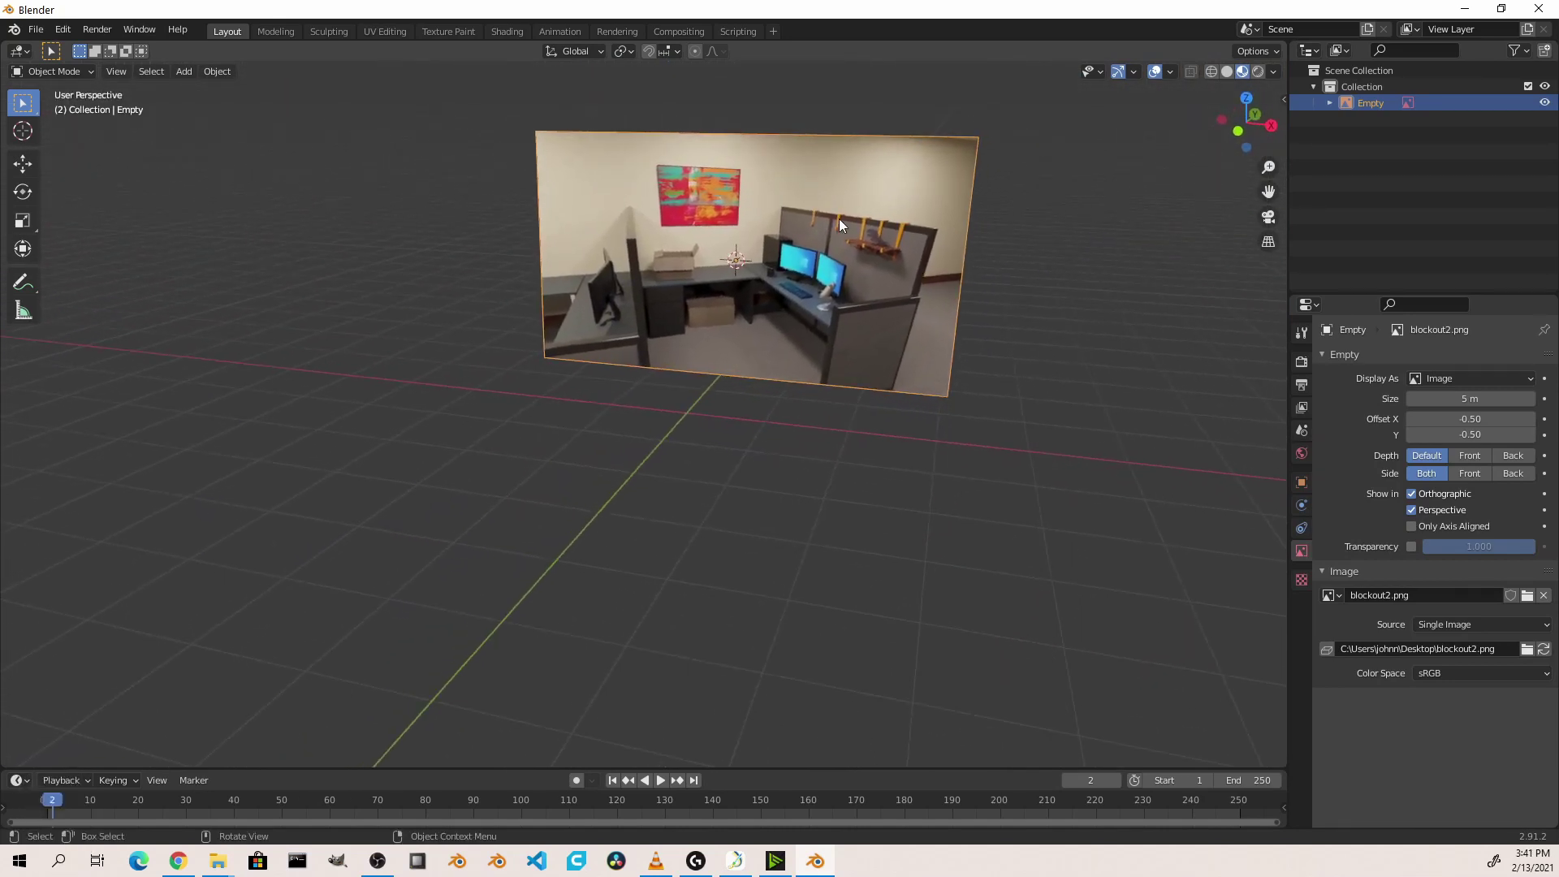
{"action": "key", "text": "grave"}
{"action": "middle_click_drag", "start_coordinate": [767, 269], "coordinate": [760, 319], "text": "shift"}
{"action": "key", "text": "g"}
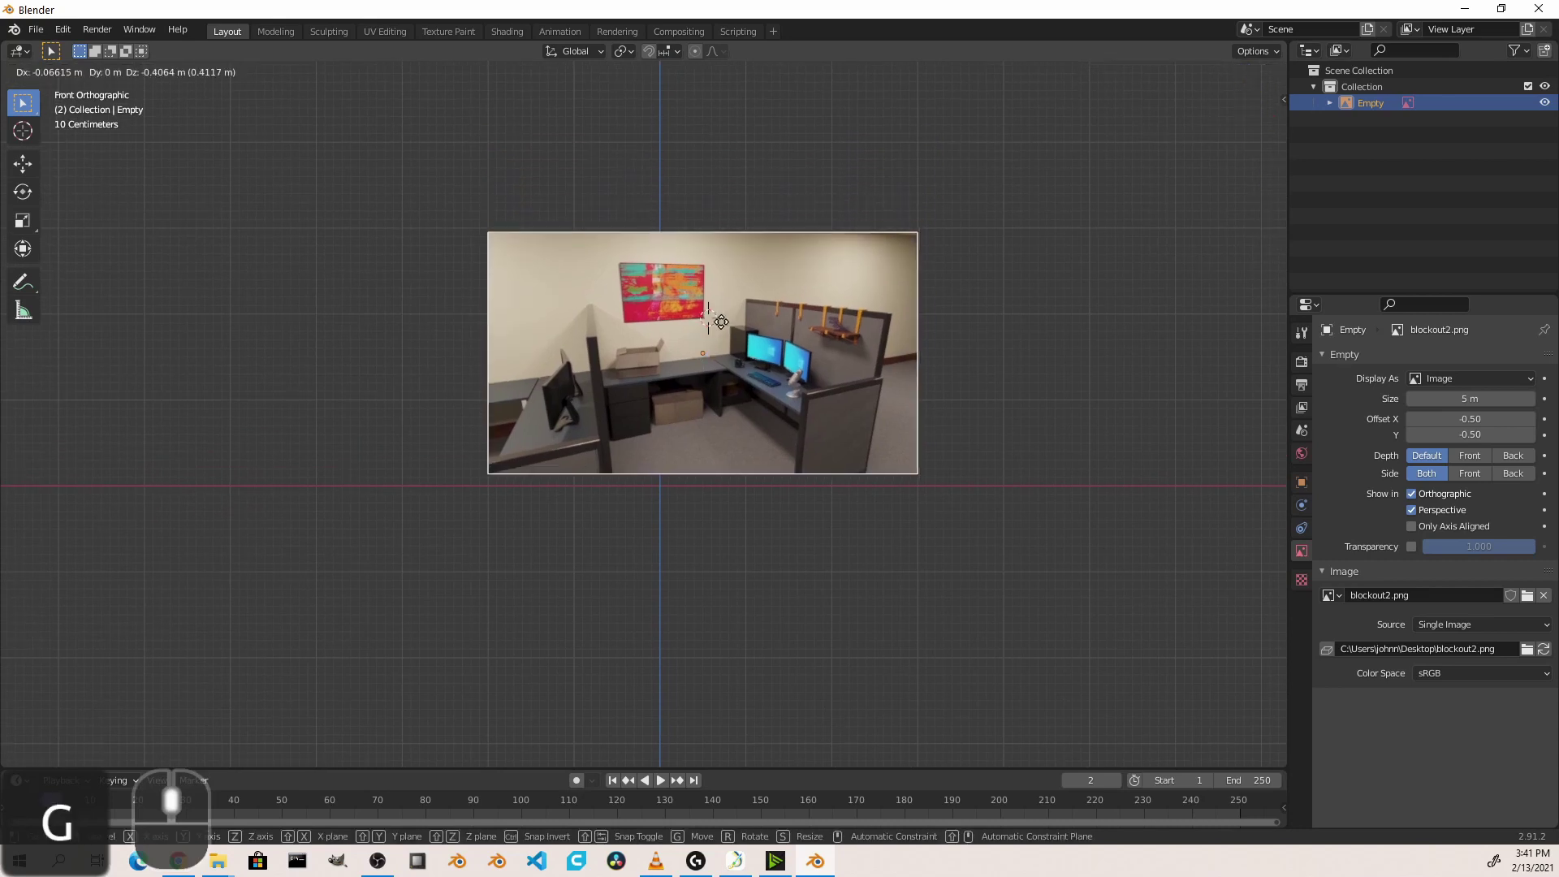
{"action": "left_click", "coordinate": [762, 353]}
{"action": "key", "text": "s"}
{"action": "key", "text": "g"}
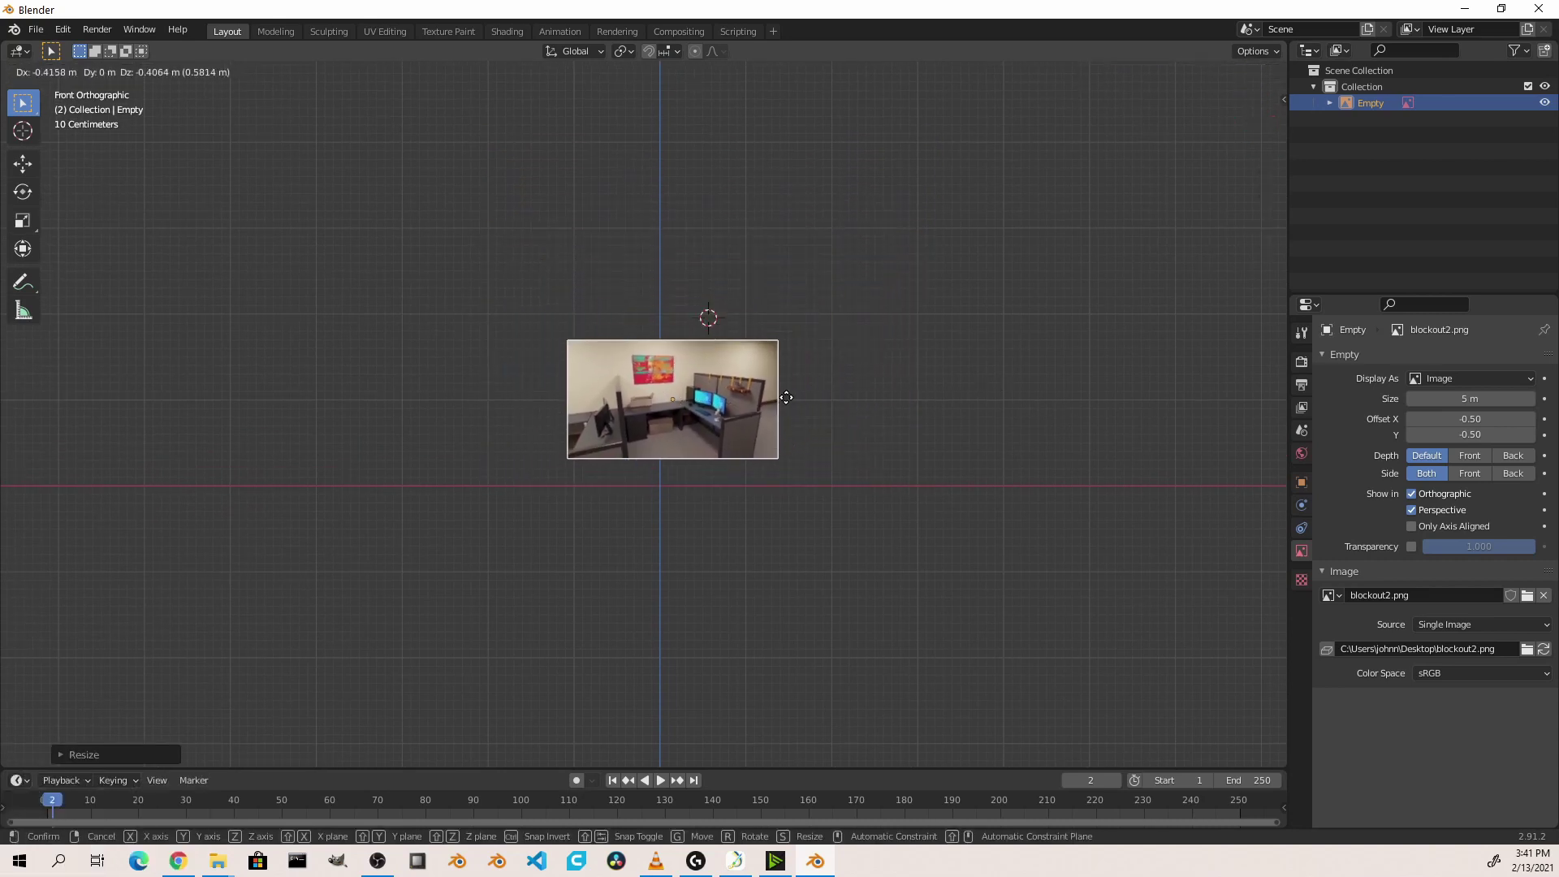
{"action": "left_click", "coordinate": [739, 443]}
Duplicate the reference image, rotate the copy 90° in top view and move it to meet the original's -X edge as a corner
{"action": "key", "text": "grave"}
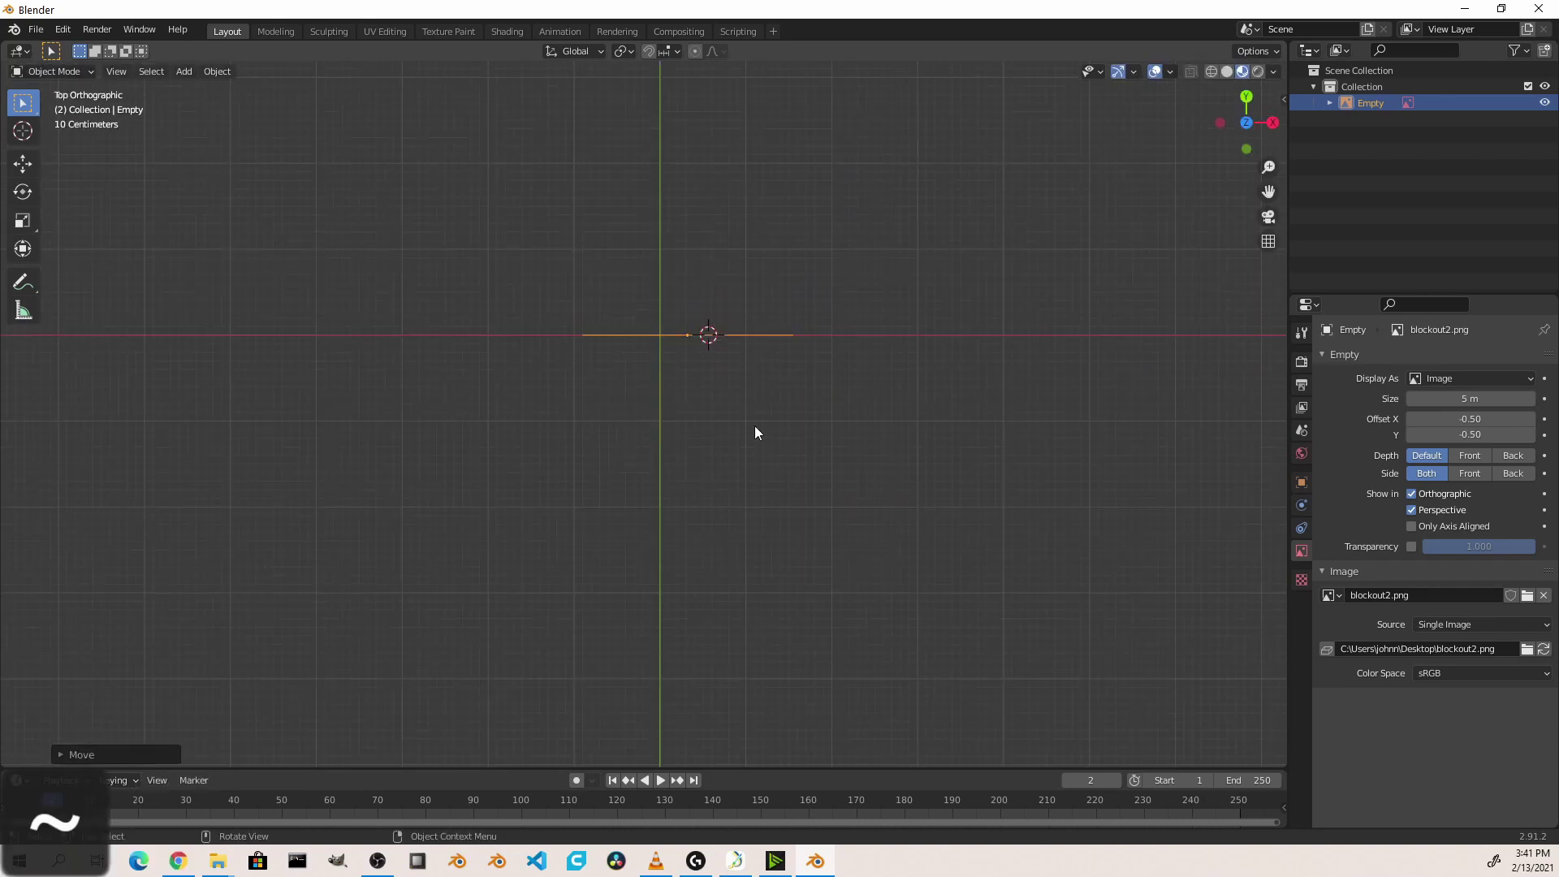
{"action": "scroll", "coordinate": [753, 397], "scroll_direction": "up", "scroll_amount": 5}
{"action": "middle_click_drag", "start_coordinate": [754, 396], "coordinate": [695, 276]}
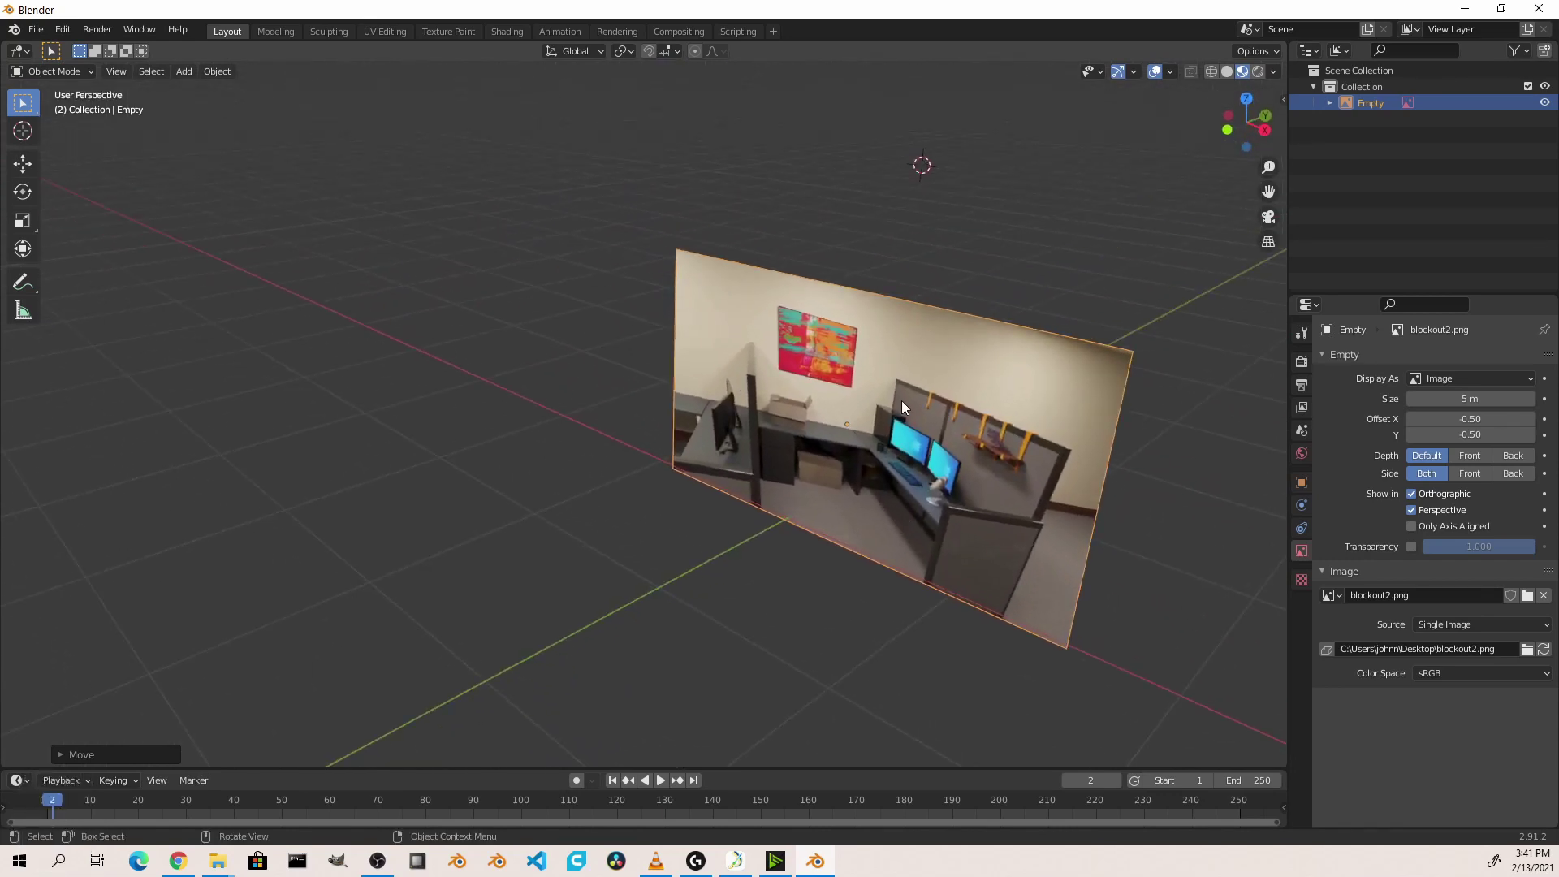
{"action": "key", "text": "grave"}
{"action": "key", "text": "shift+d"}
{"action": "right_click", "coordinate": [709, 501]}
{"action": "key", "text": "r"}
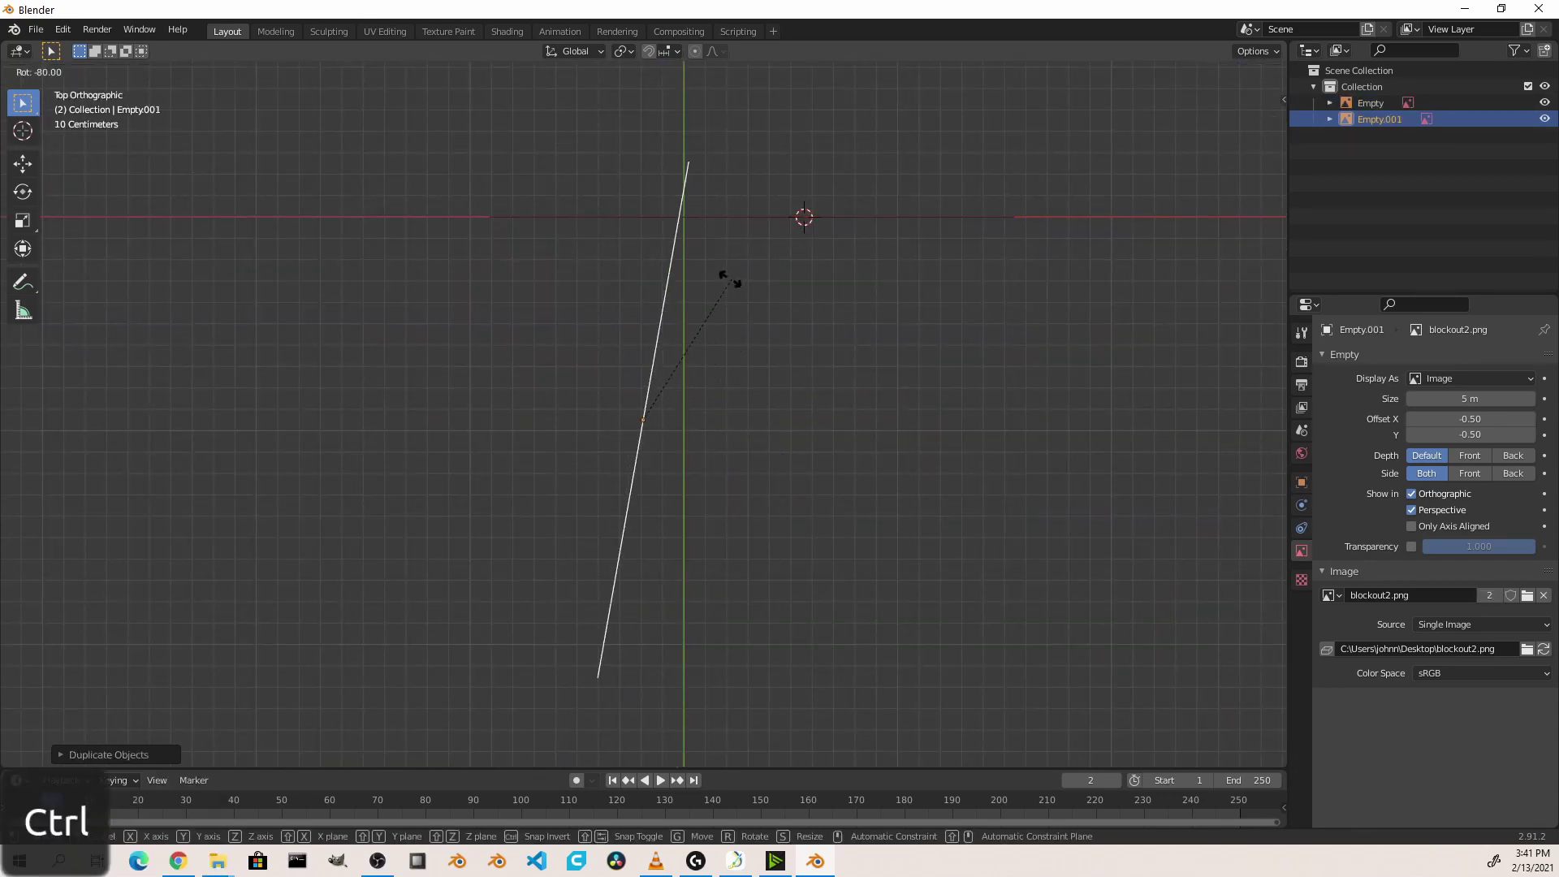
{"action": "left_click", "coordinate": [707, 271]}
{"action": "key", "text": "g"}
{"action": "left_click", "coordinate": [558, 337]}
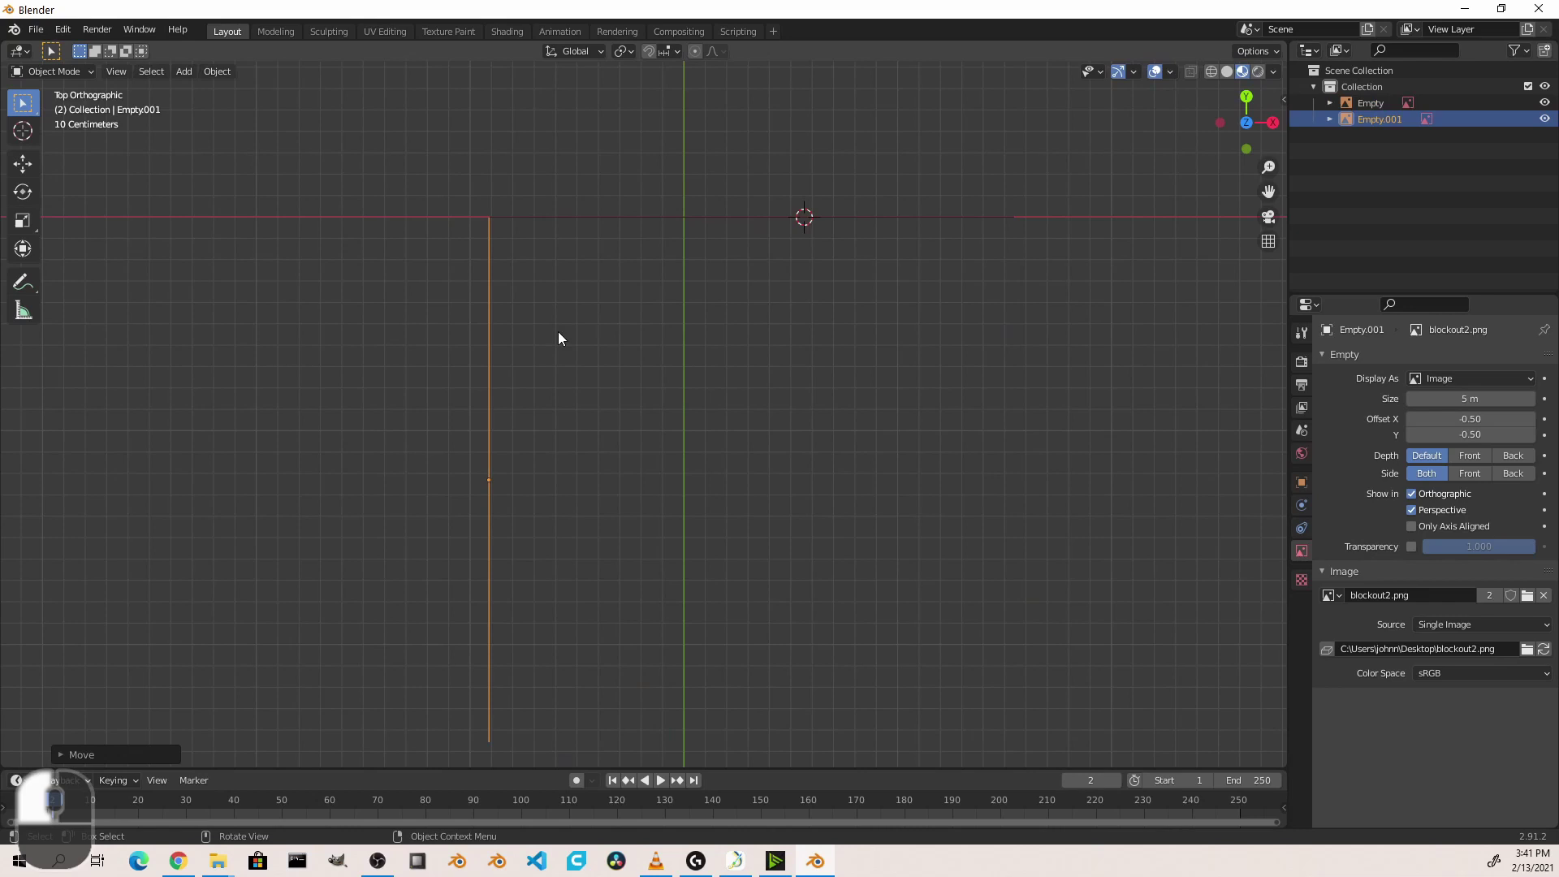
{"action": "middle_click_drag", "start_coordinate": [845, 527], "coordinate": [454, 478]}
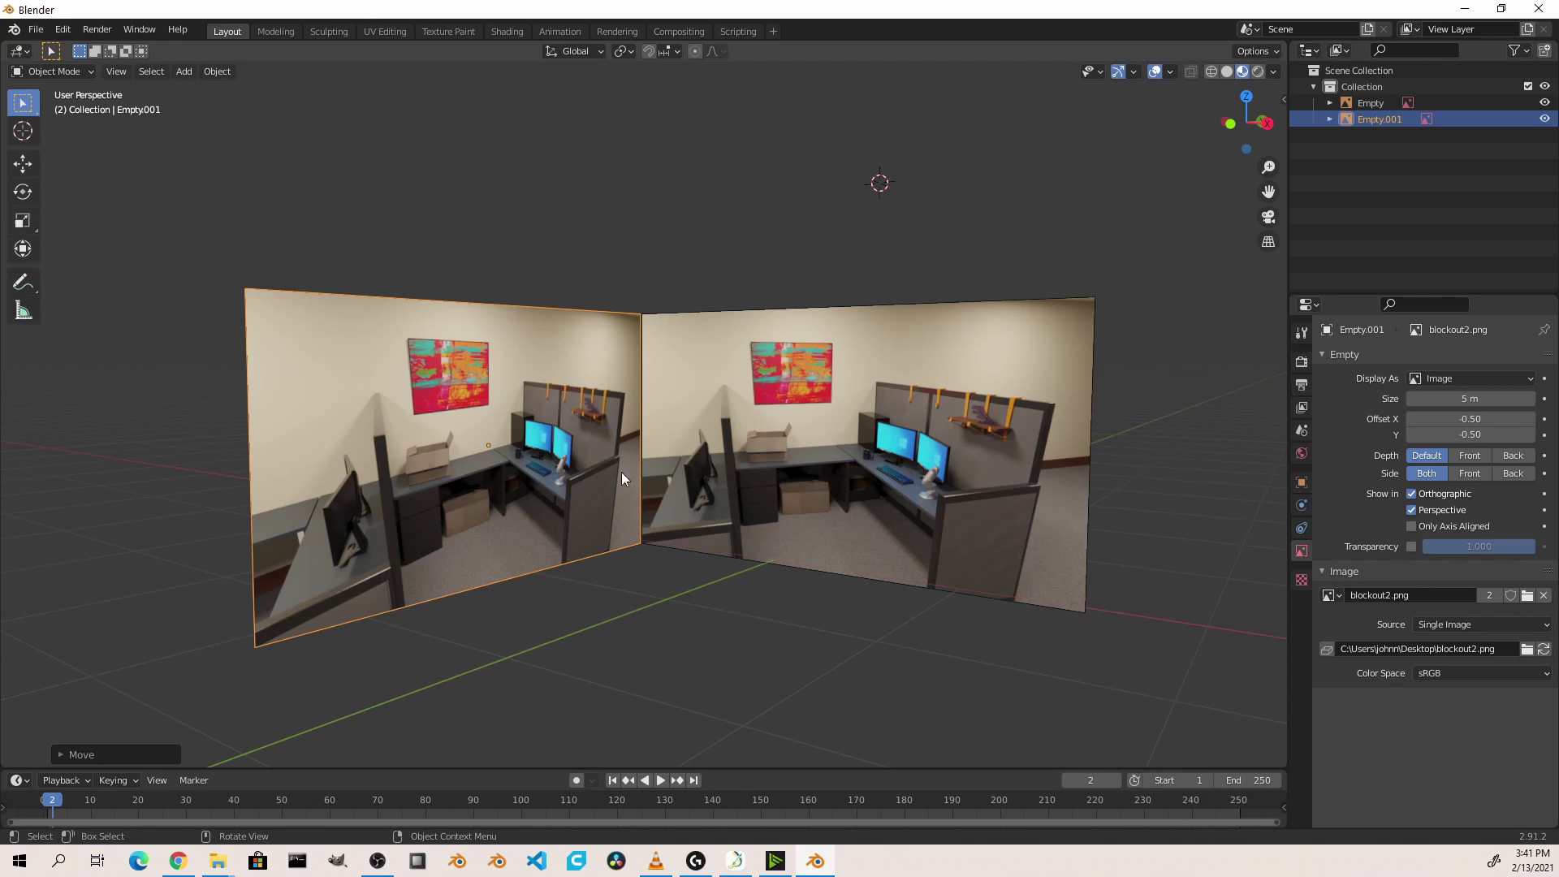
Add a point light at the 3D cursor and delete it again
{"action": "key", "text": "shift+a"}
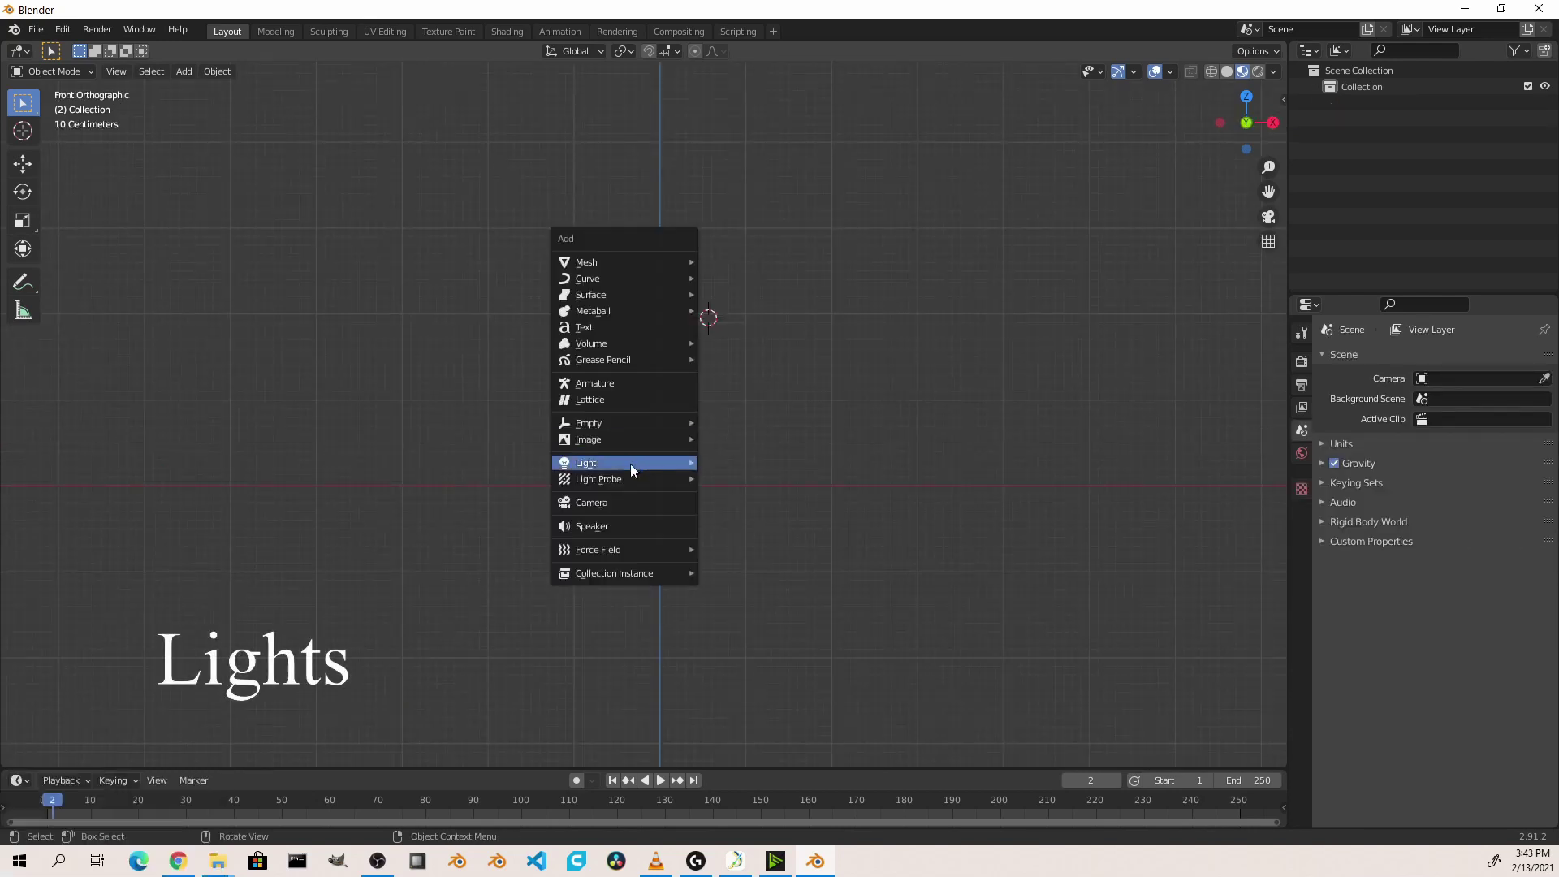
{"action": "mouse_move", "coordinate": [632, 468]}
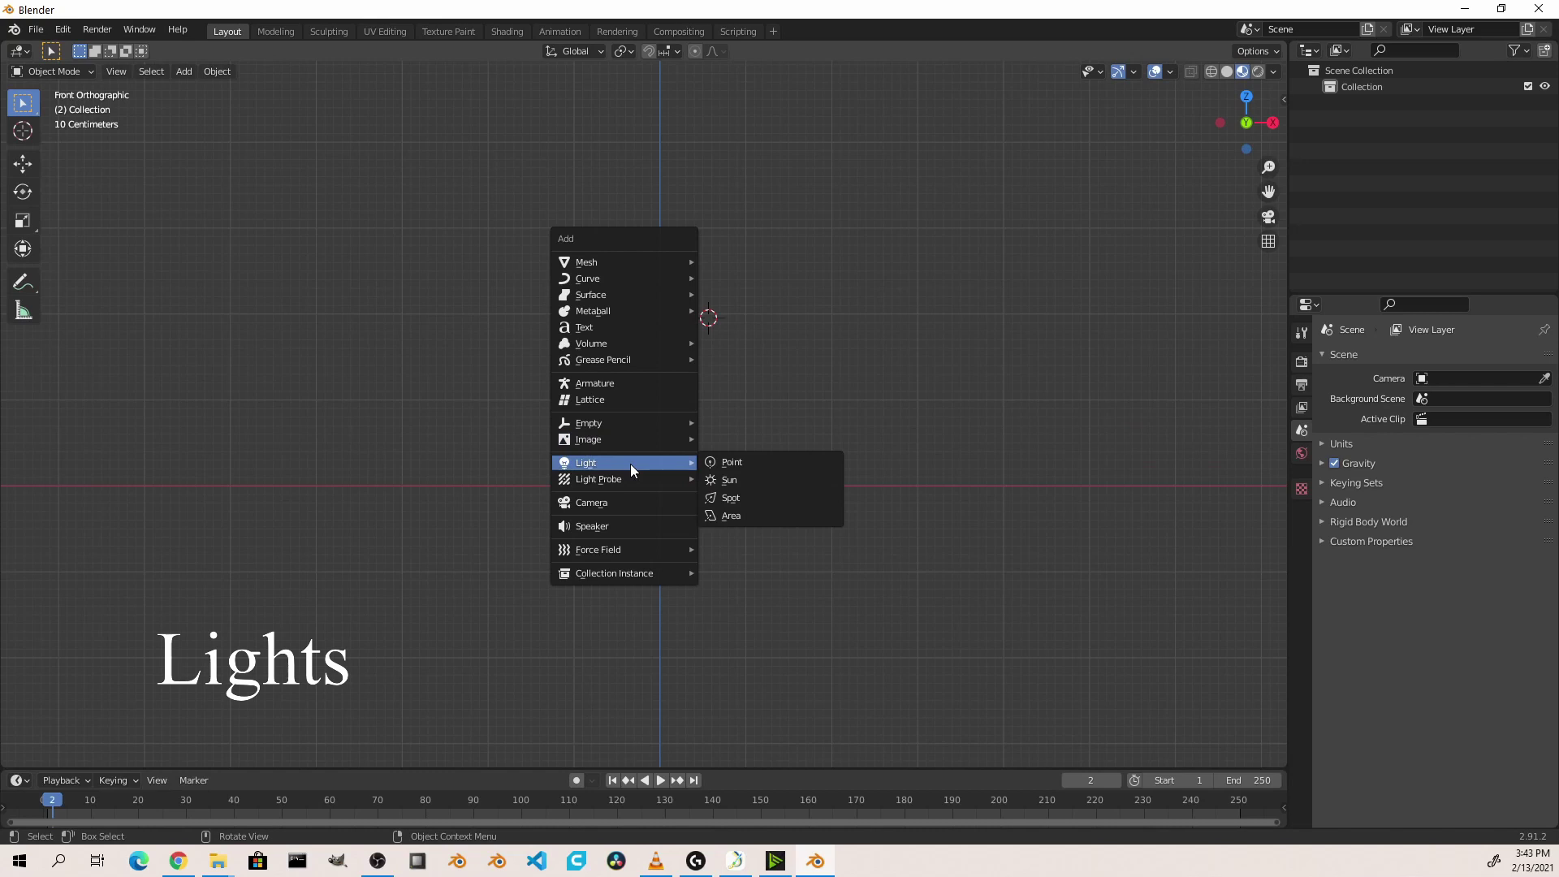
{"action": "left_click", "coordinate": [730, 461]}
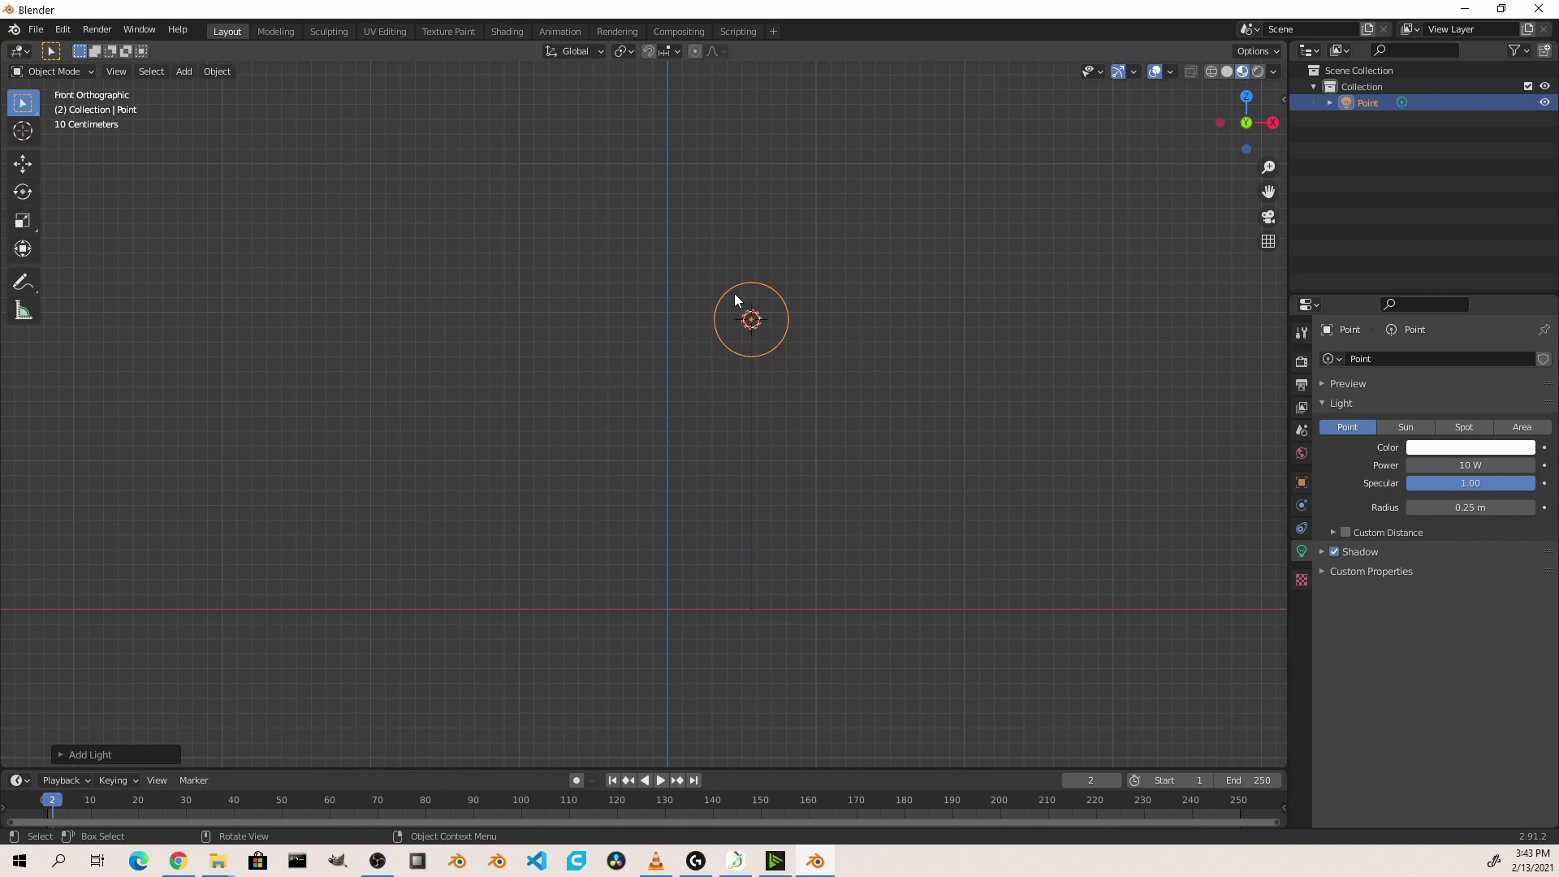
{"action": "key", "text": "x"}
{"action": "left_click", "coordinate": [770, 410]}
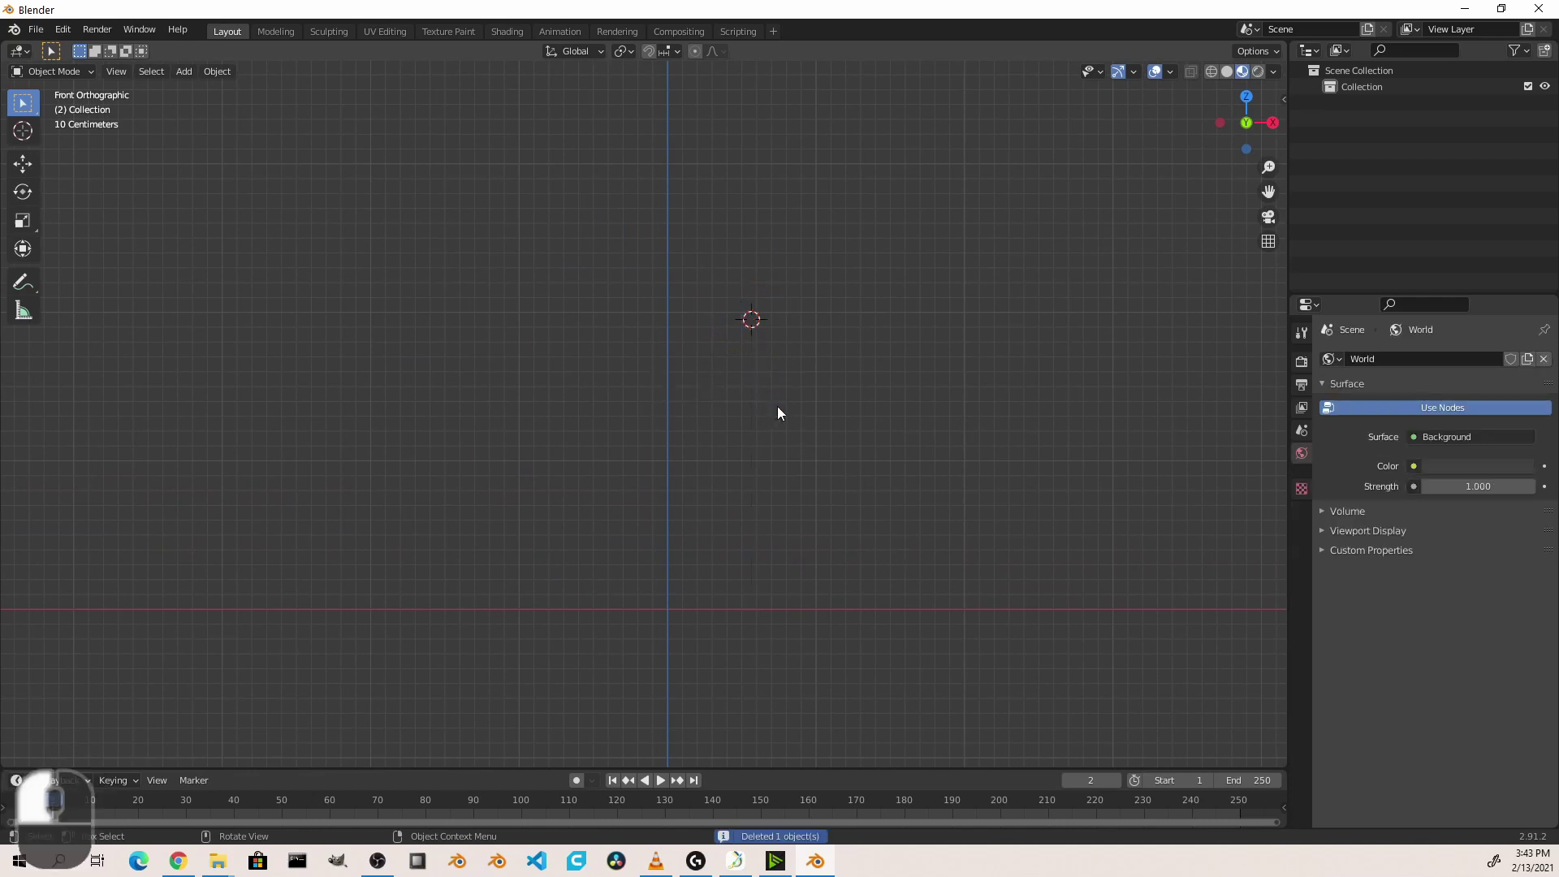
Add a sun light at the 3D cursor and rotate it in front view so it shines diagonally down toward -X
{"action": "key", "text": "shift+a"}
{"action": "mouse_move", "coordinate": [621, 464]}
{"action": "left_click", "coordinate": [791, 483]}
{"action": "key", "text": "r"}
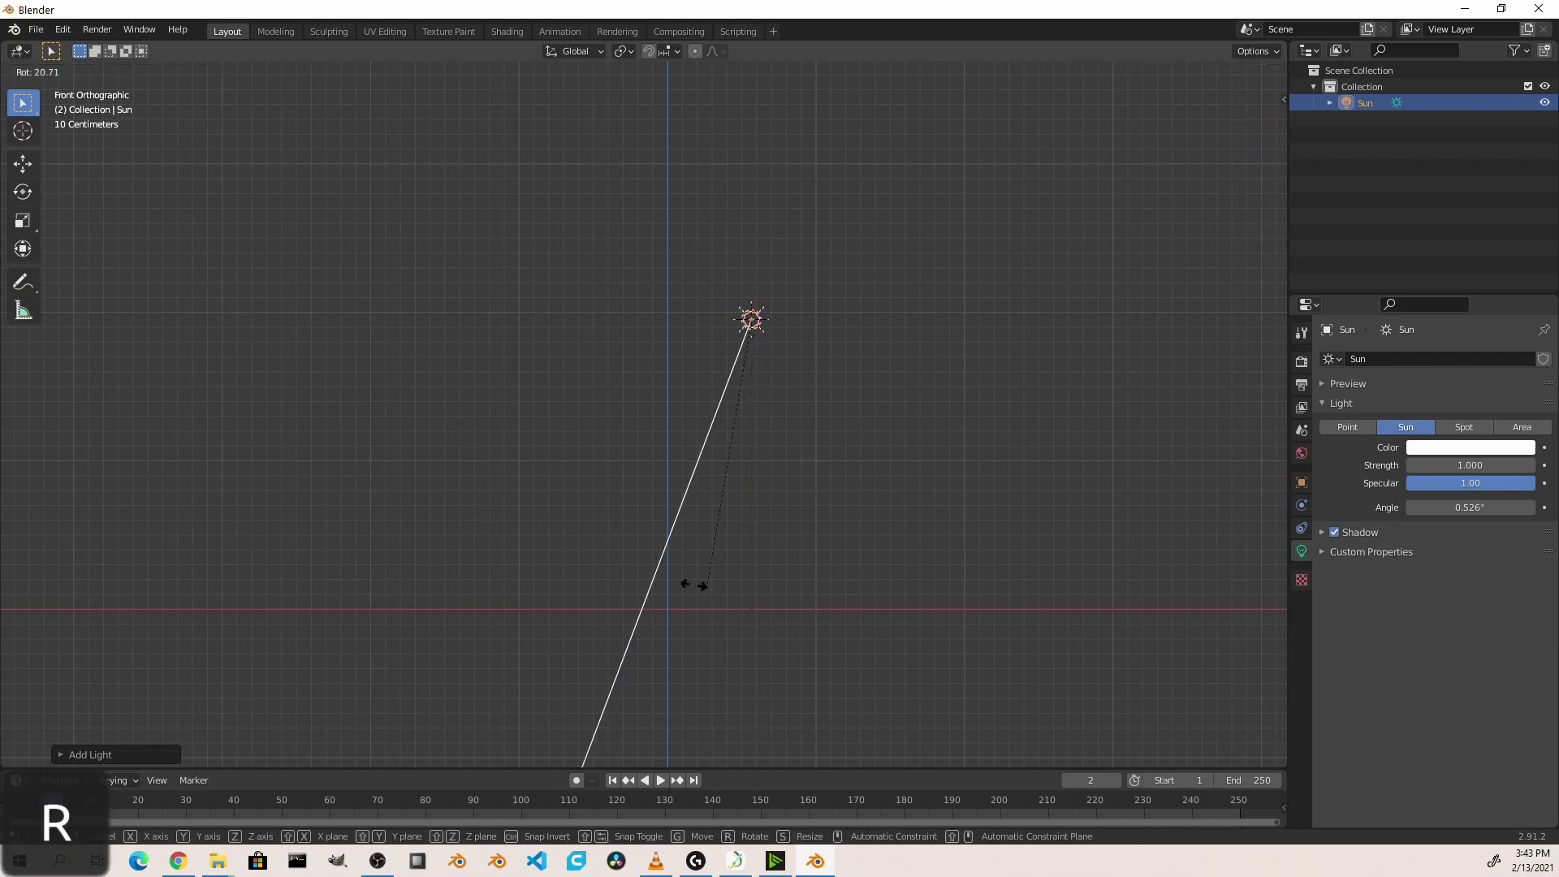
{"action": "left_click", "coordinate": [583, 525]}
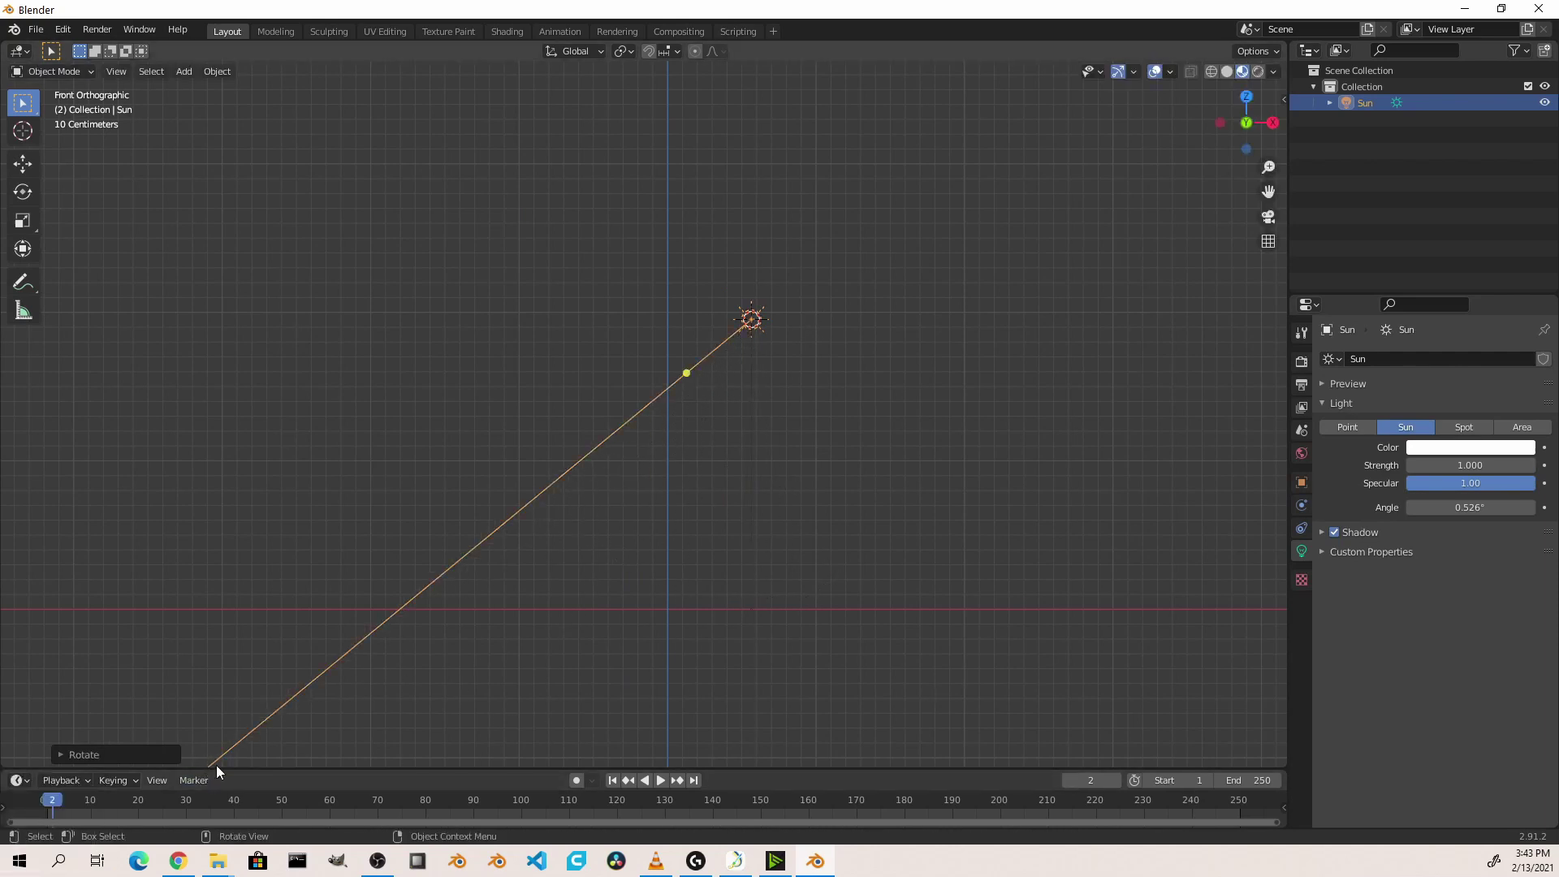
Change the light's type to Spot, view it at an angle, switch it to Area and scale it up
{"action": "left_click", "coordinate": [1464, 427]}
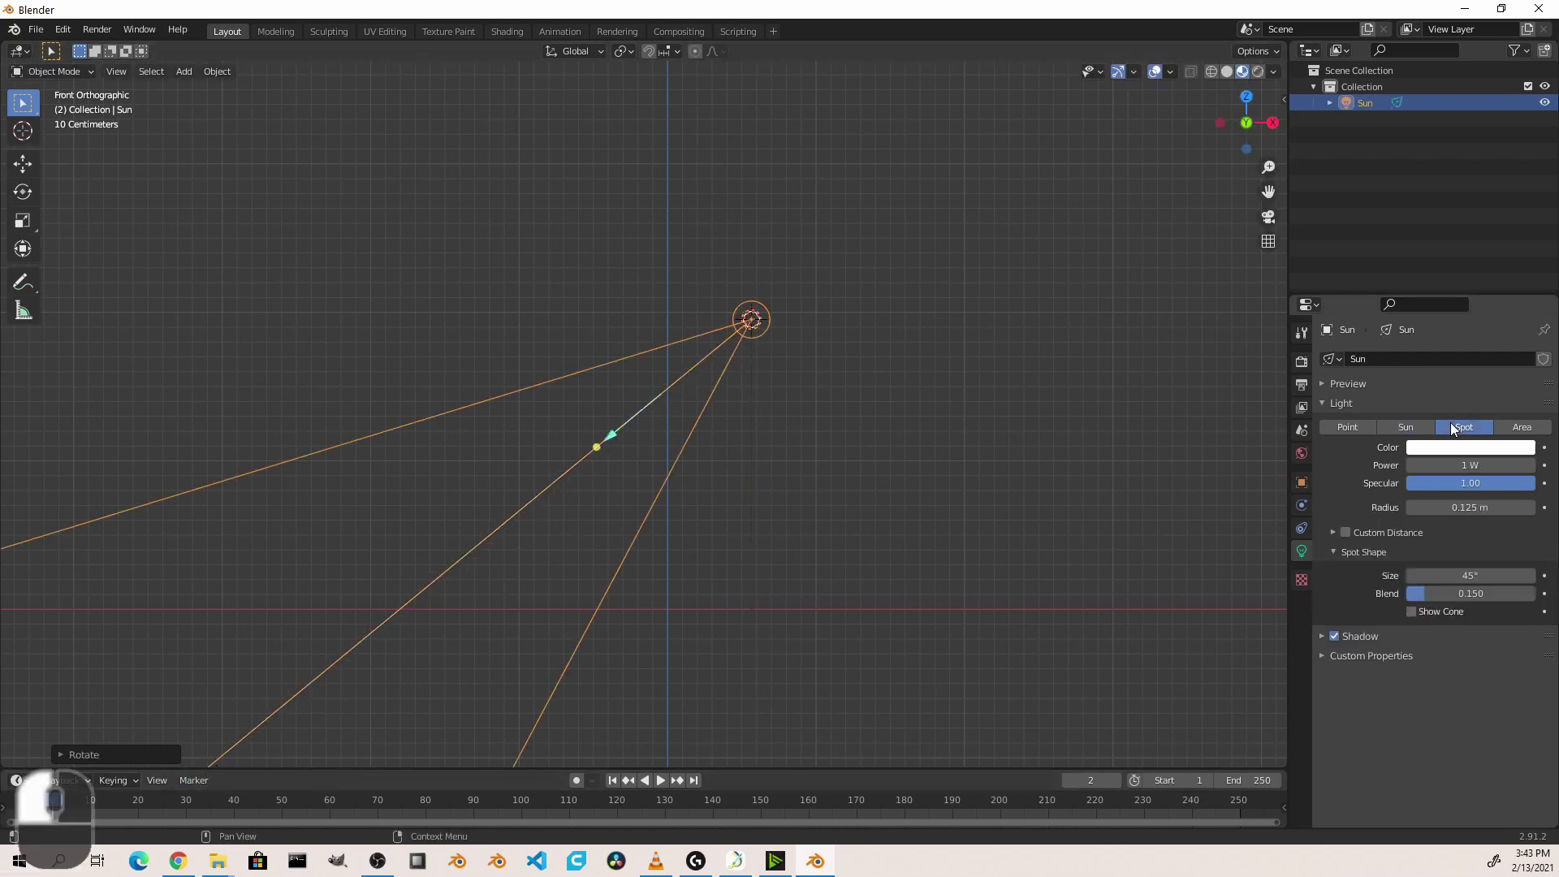
{"action": "middle_click_drag", "start_coordinate": [651, 352], "coordinate": [721, 398]}
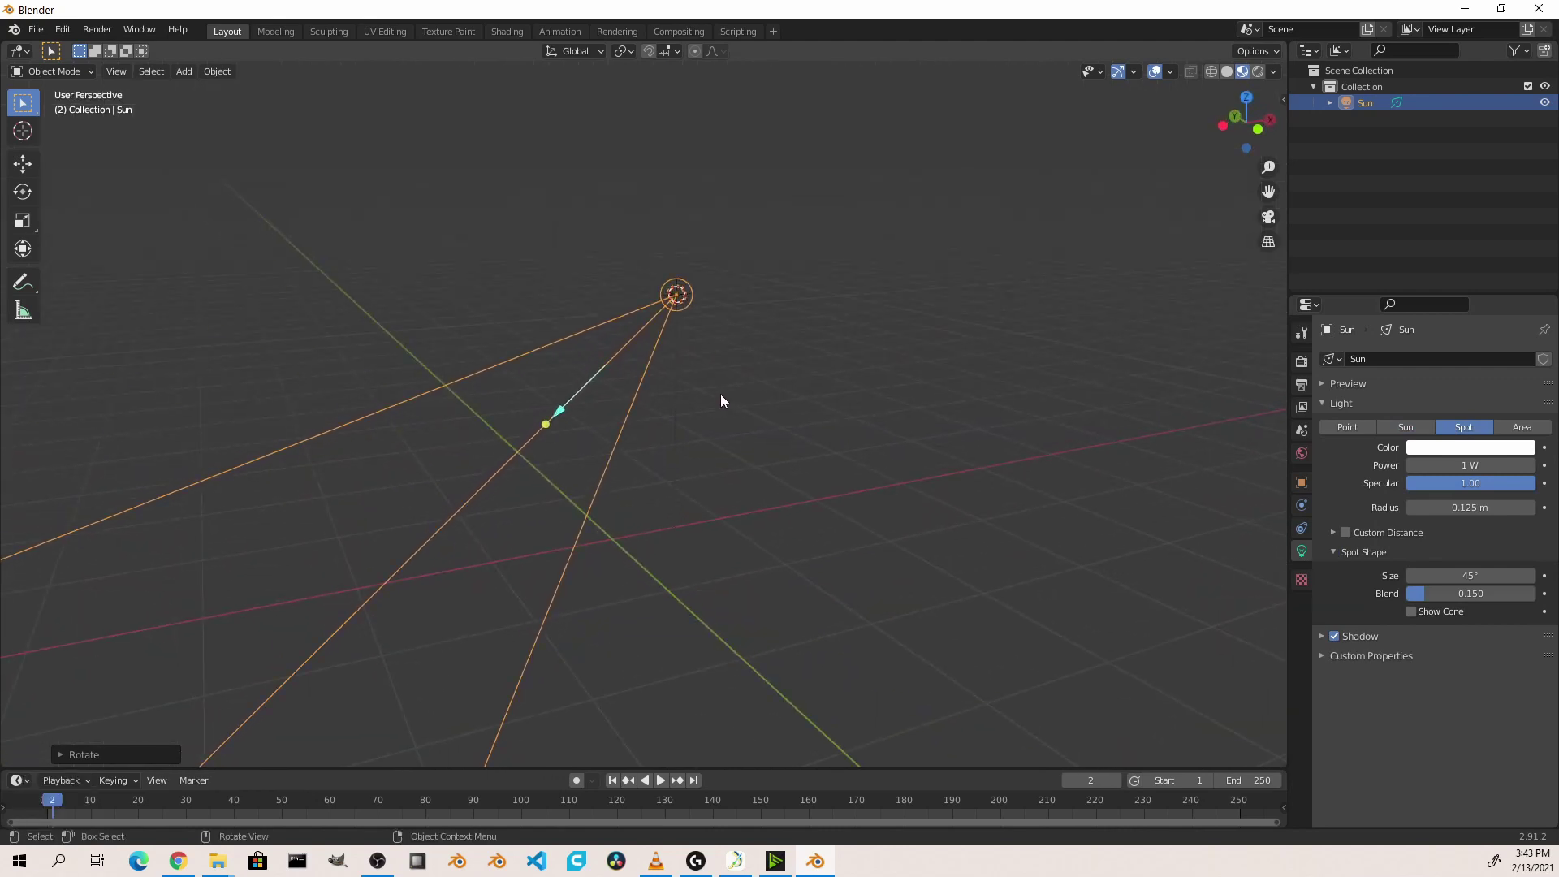
{"action": "left_click", "coordinate": [1522, 428]}
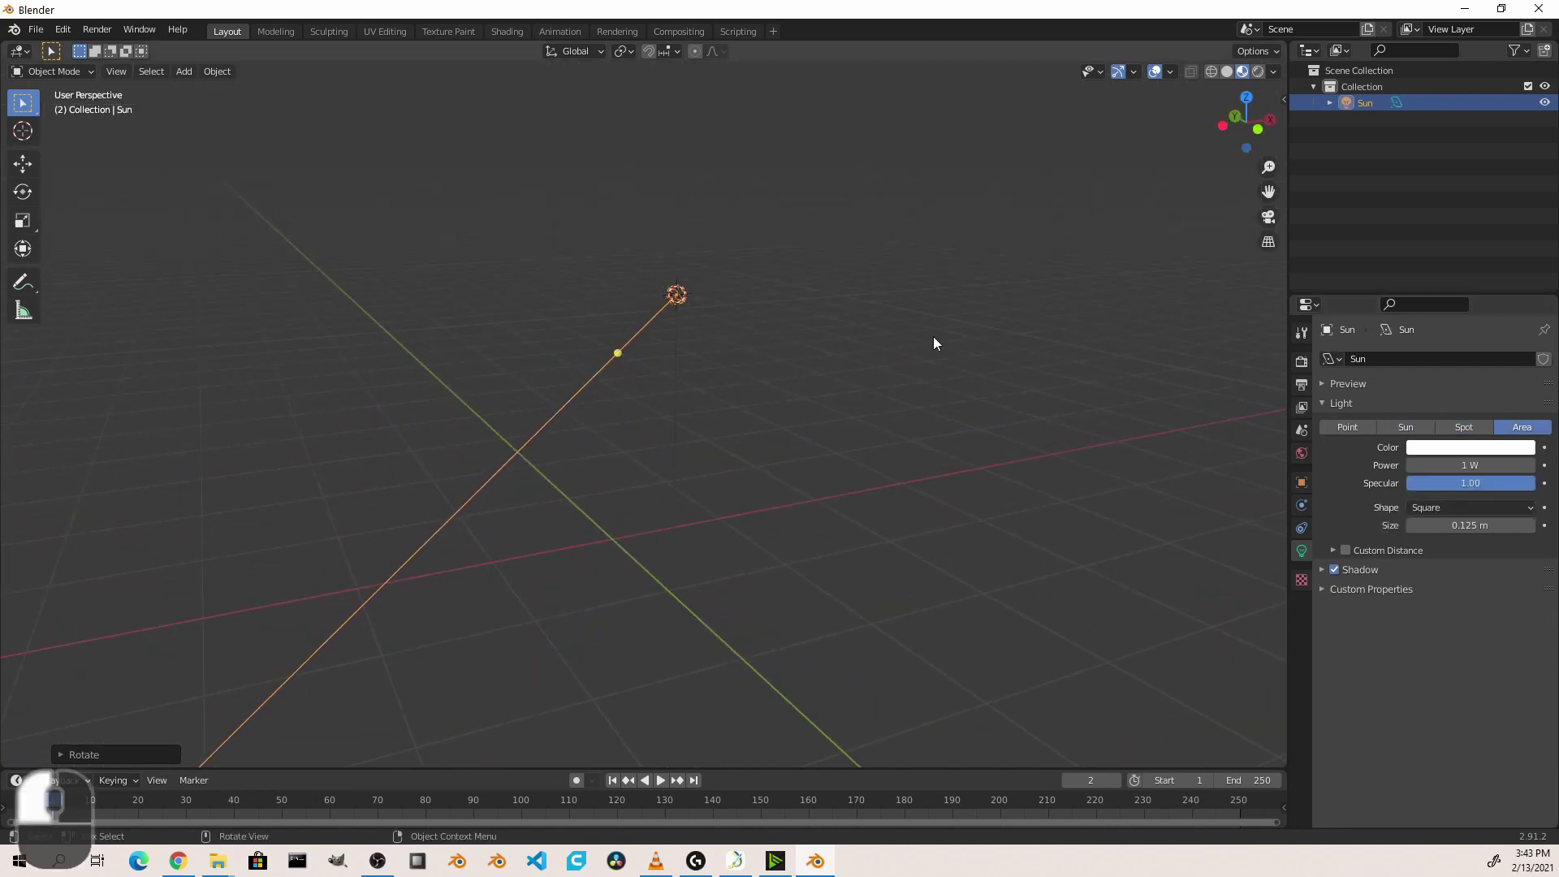
{"action": "key", "text": "s"}
{"action": "left_click", "coordinate": [823, 390]}
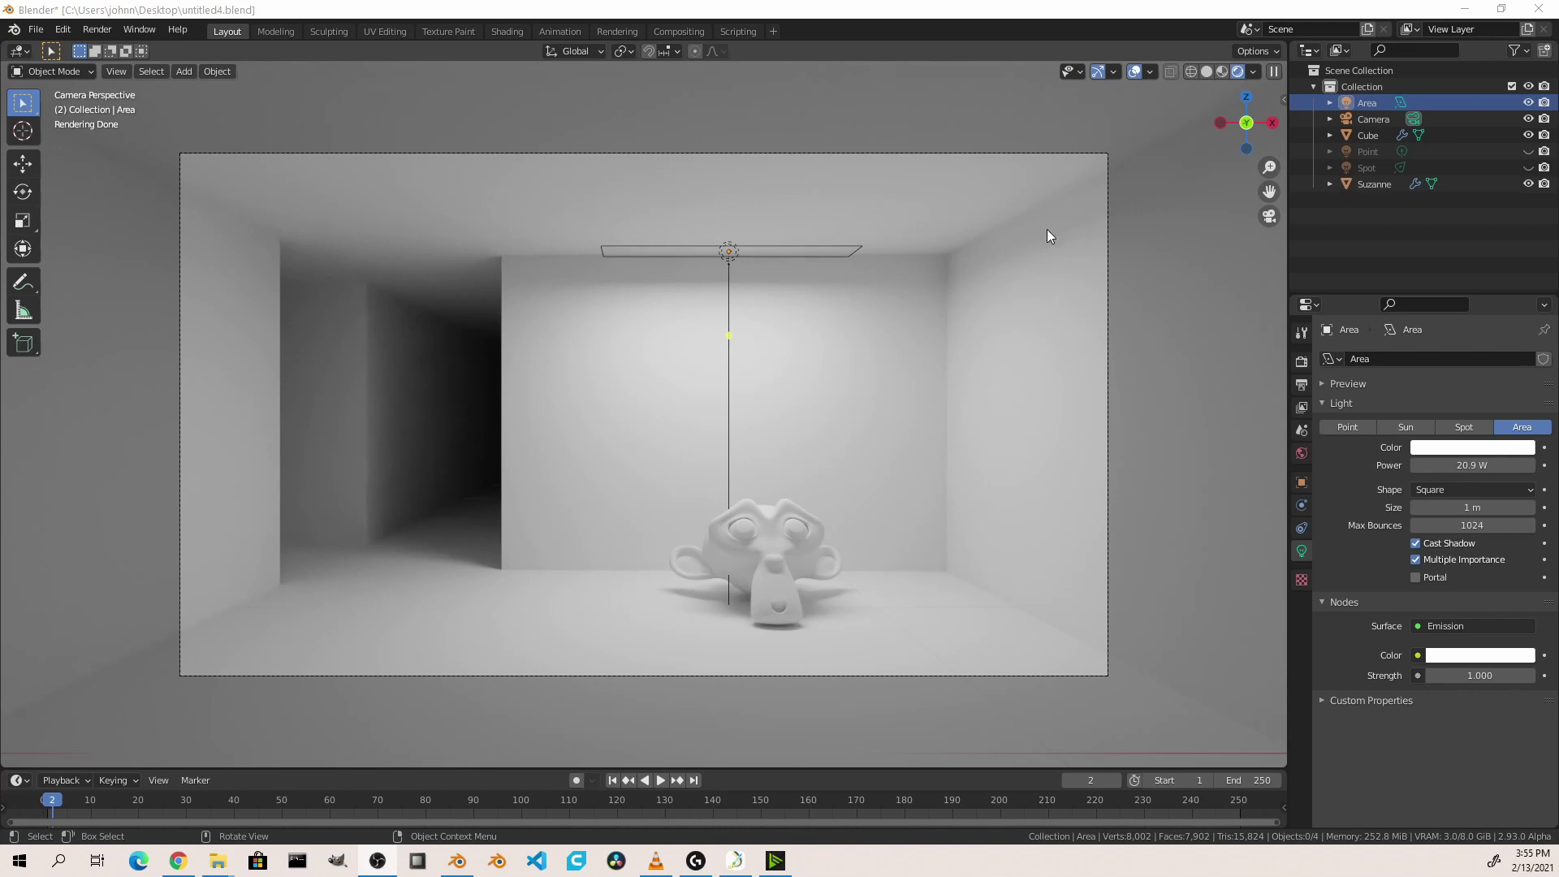
Stretch the ceiling area light along the X axis to about 1.8 times its width
{"action": "left_click", "coordinate": [751, 253]}
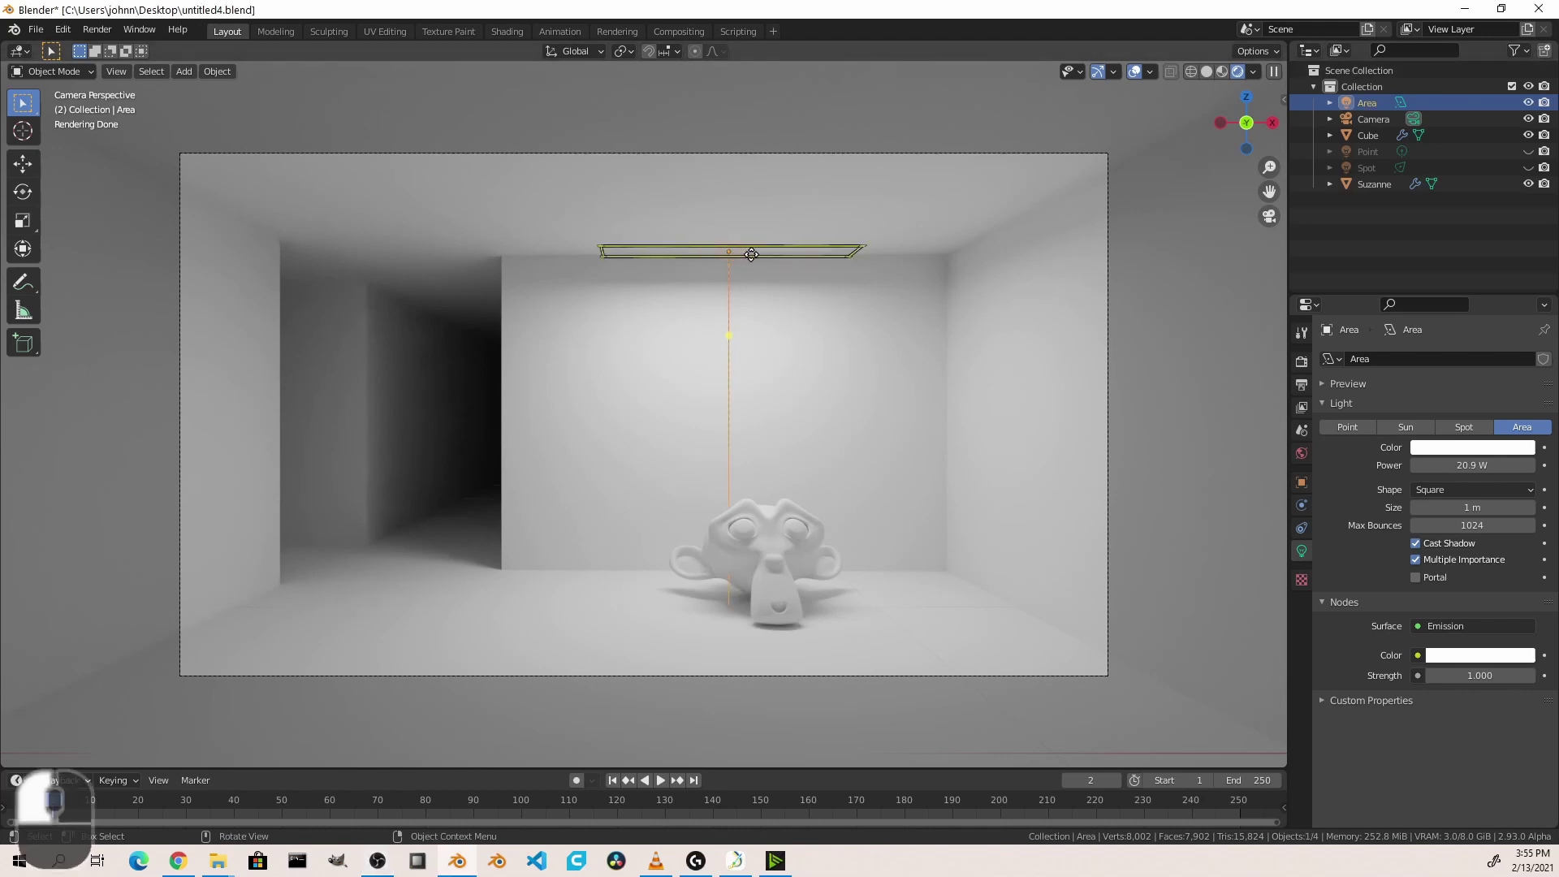
{"action": "key", "text": "s"}
{"action": "key", "text": "x"}
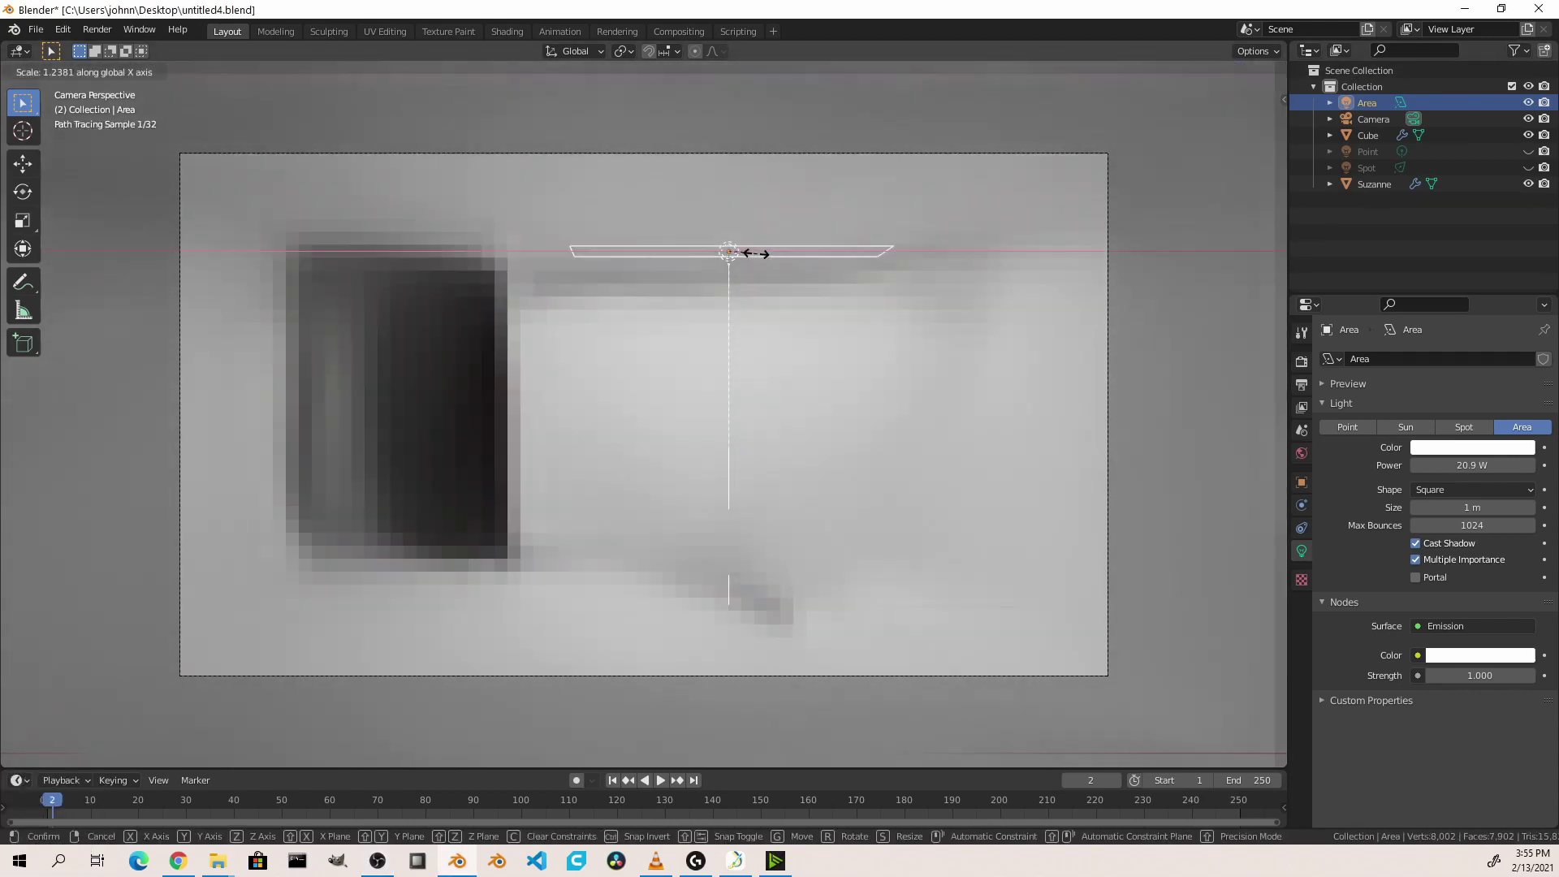
{"action": "left_click", "coordinate": [764, 247]}
{"action": "key", "text": "s"}
{"action": "key", "text": "z"}
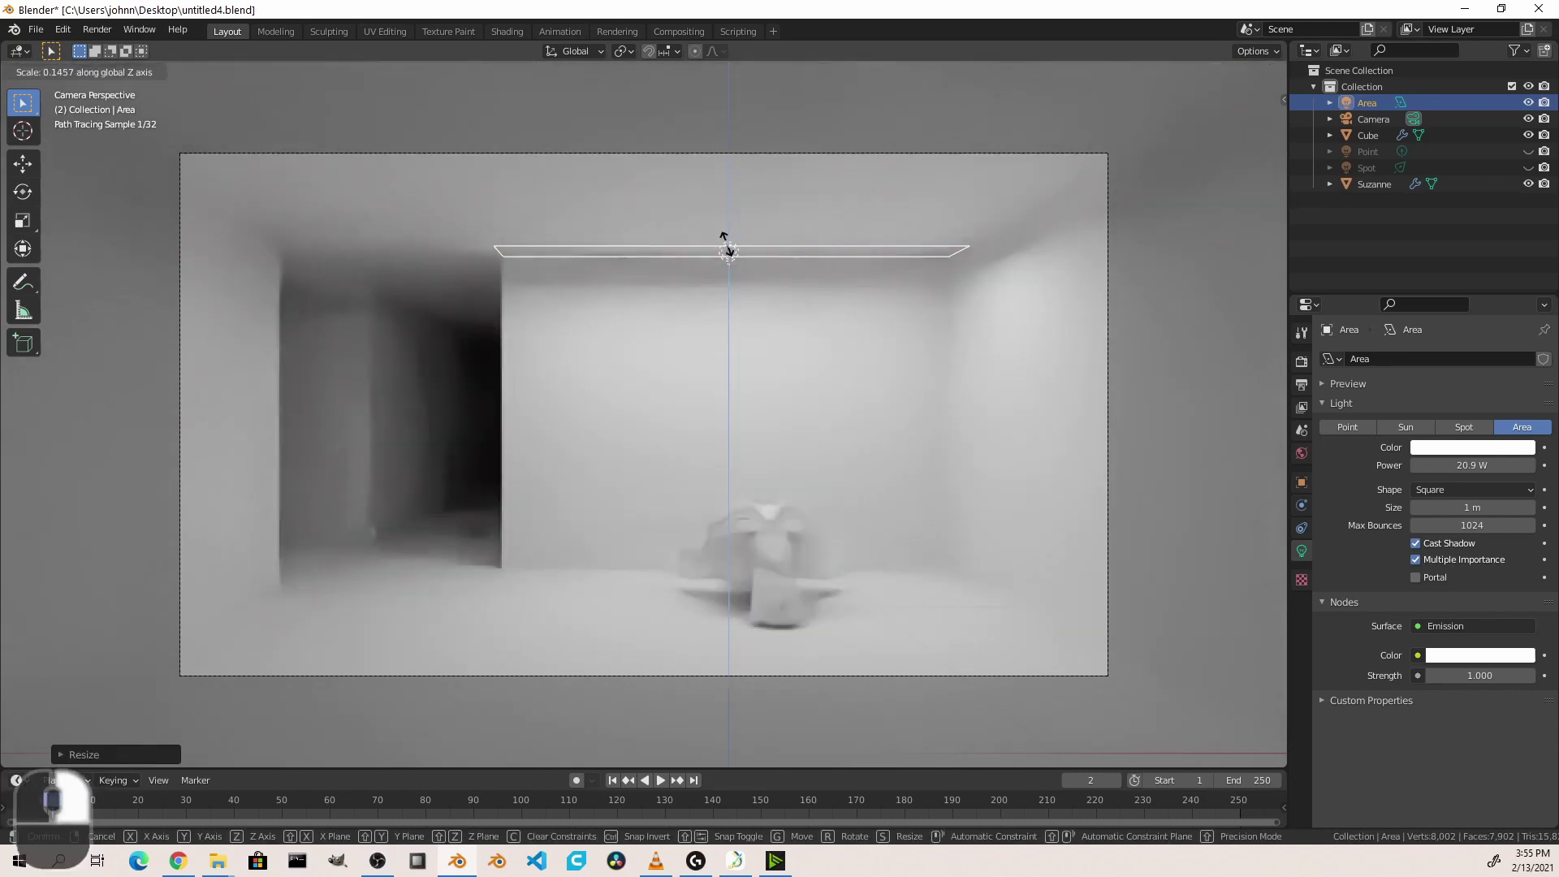
{"action": "right_click", "coordinate": [727, 243]}
Scale the area light slightly narrower along the X axis to roughly match the back wall's width
{"action": "key", "text": "s"}
{"action": "key", "text": "x"}
{"action": "left_click", "coordinate": [864, 276]}
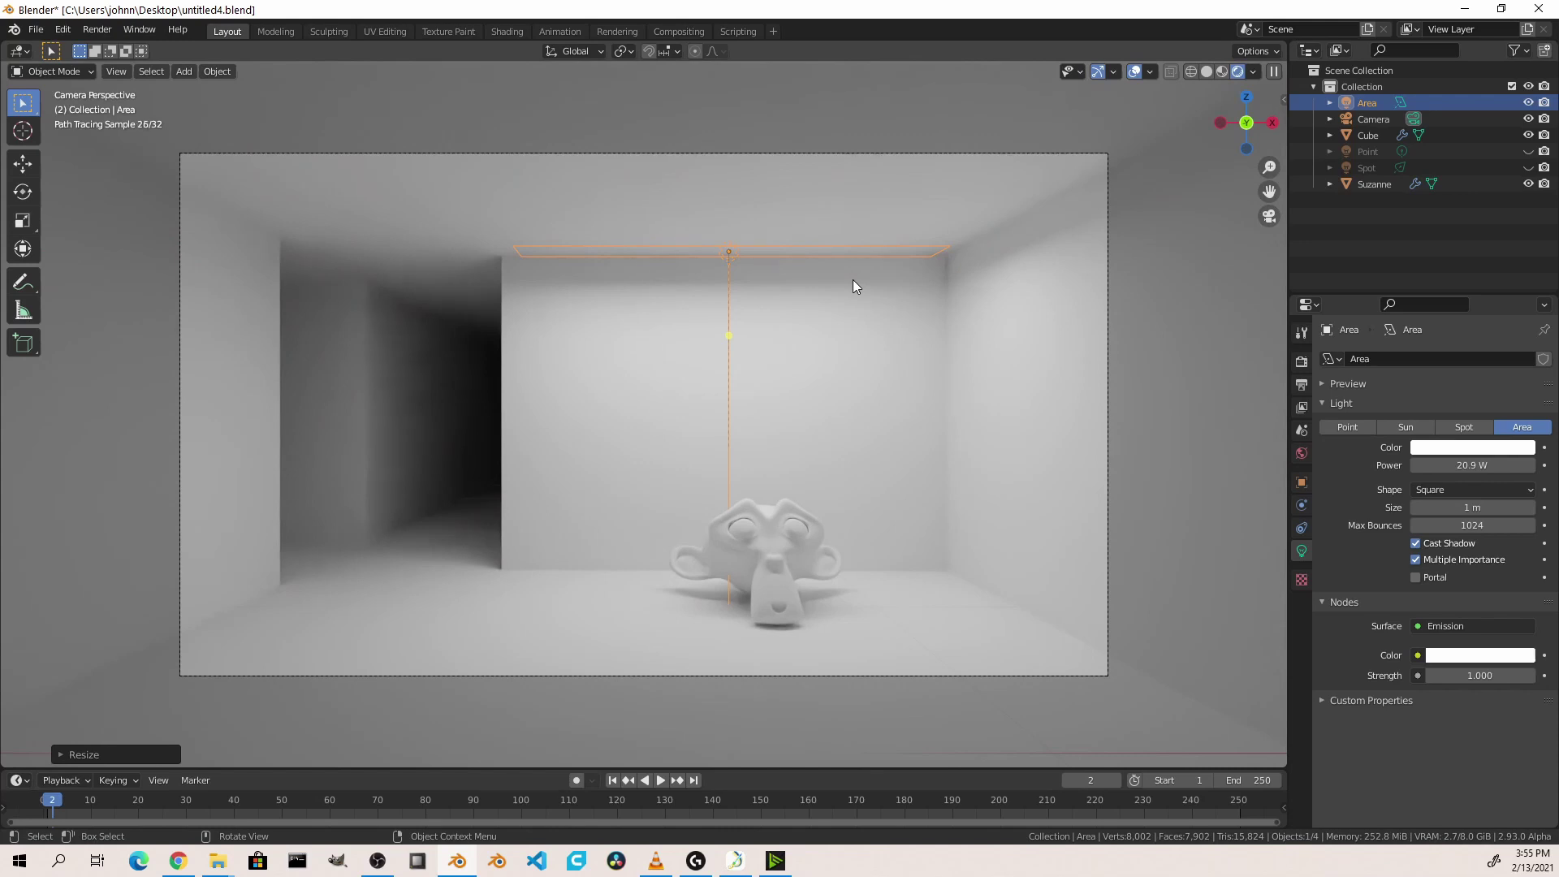
Hide the area light and show the point light so it alone lights the room
{"action": "left_click", "coordinate": [1528, 102]}
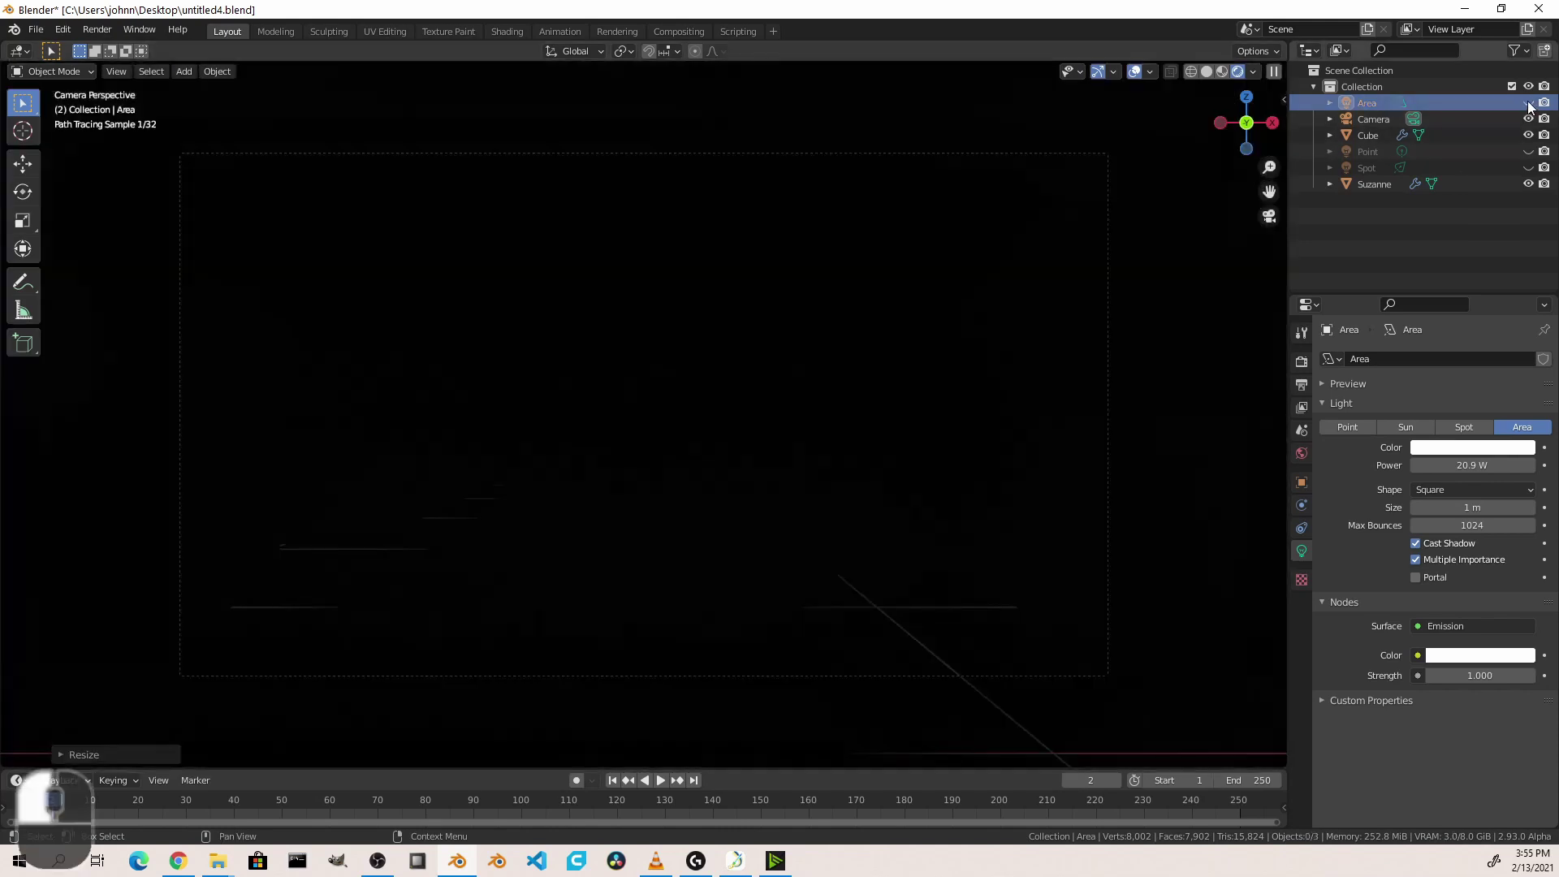
{"action": "left_click", "coordinate": [1528, 151]}
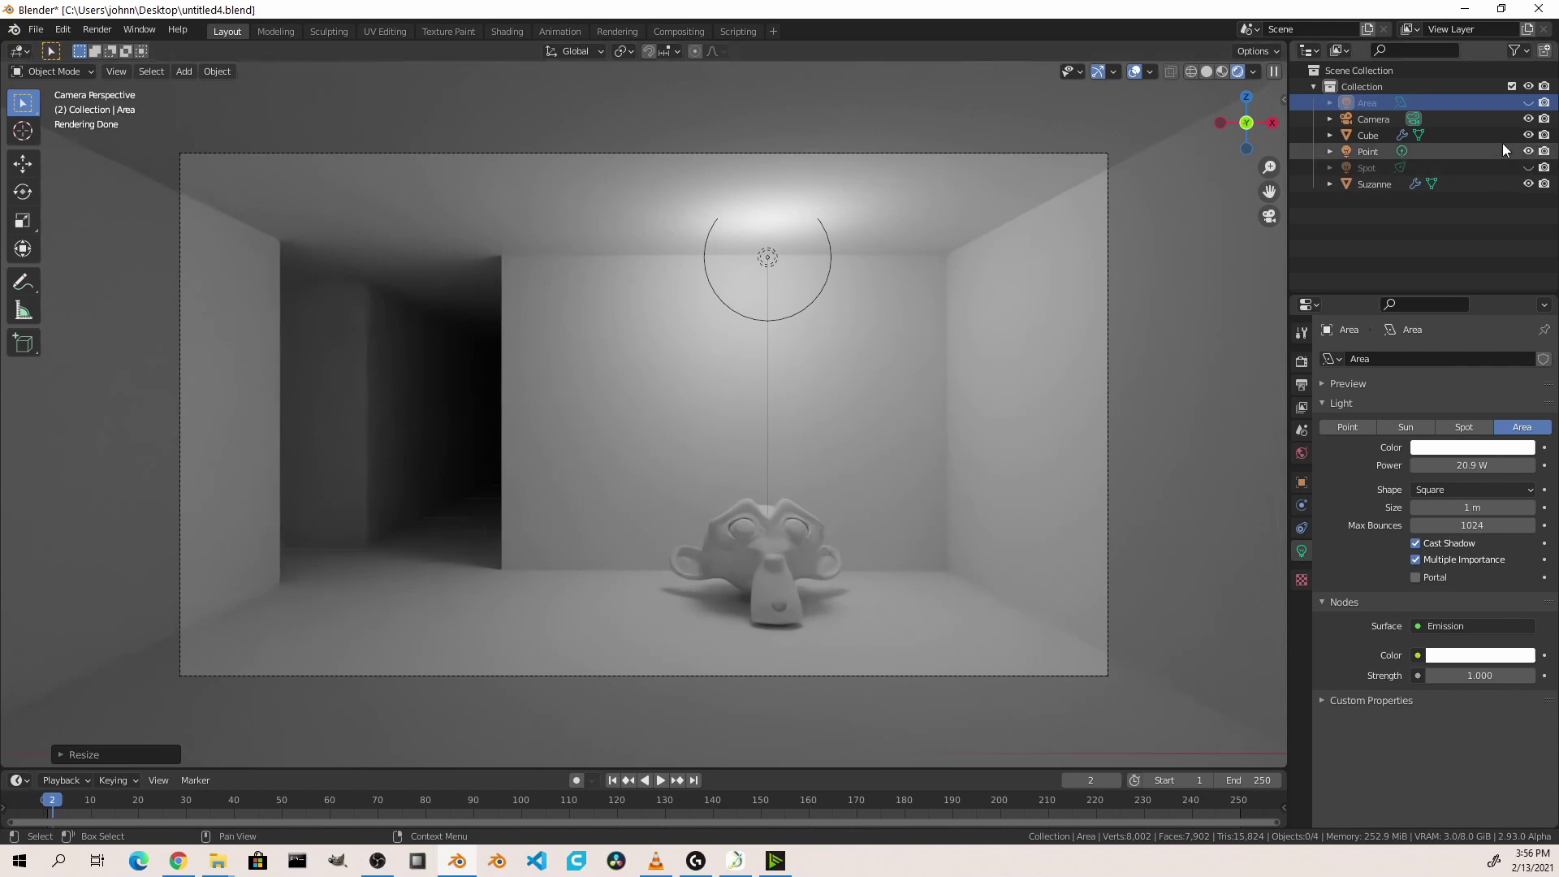
Leave only the spot light visible in the room and narrow its cone size to 24° around Suzanne
{"action": "left_click", "coordinate": [1529, 102]}
{"action": "left_click", "coordinate": [1528, 168]}
{"action": "left_click", "coordinate": [1528, 151]}
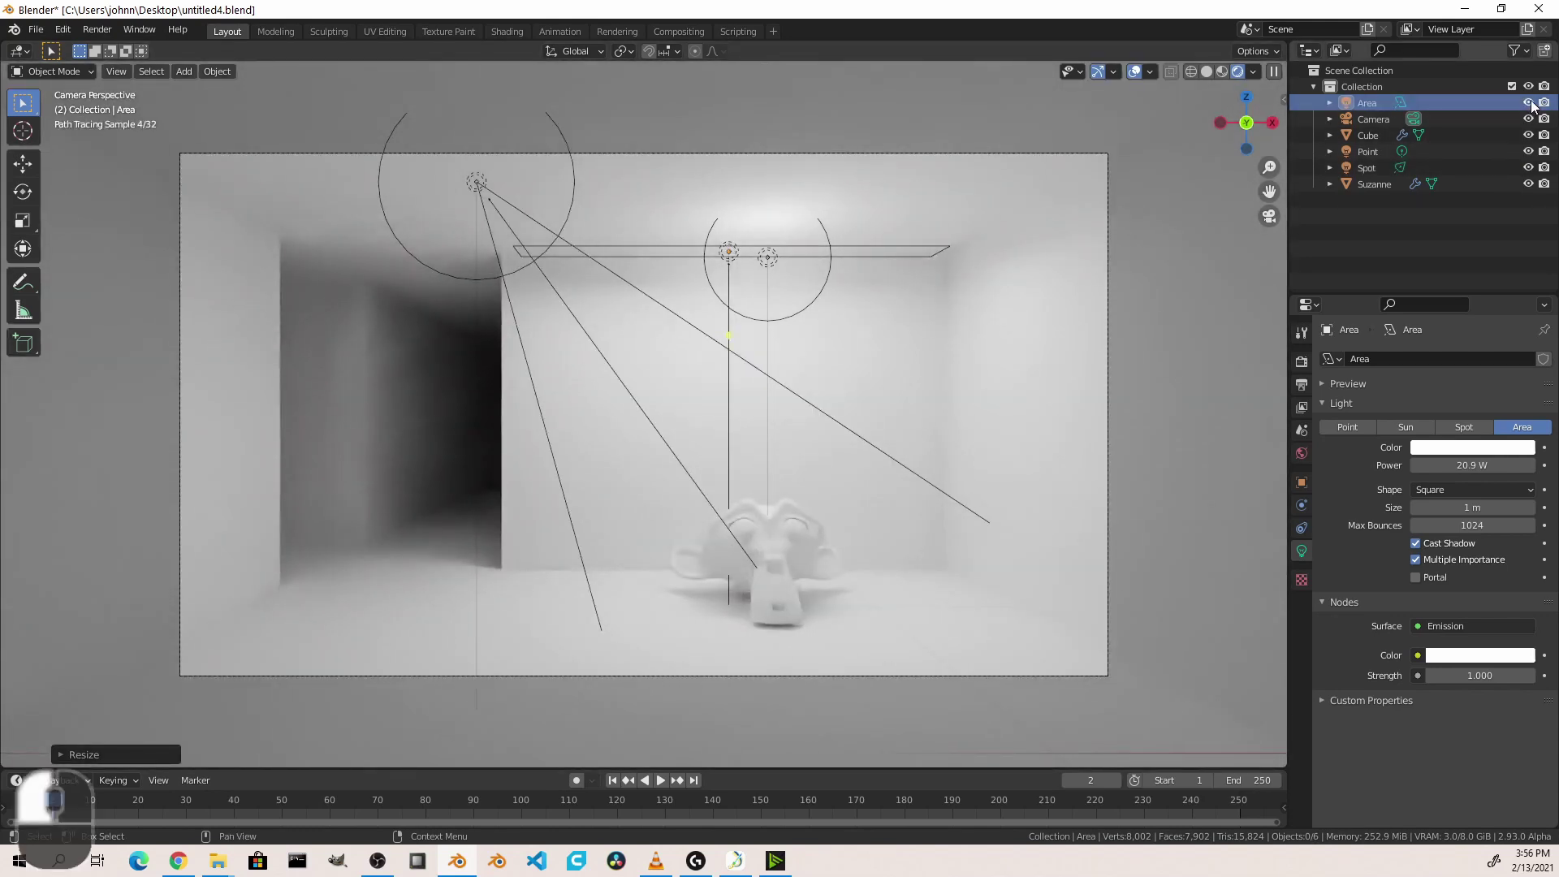
{"action": "left_click", "coordinate": [1528, 102]}
{"action": "left_click", "coordinate": [1367, 167]}
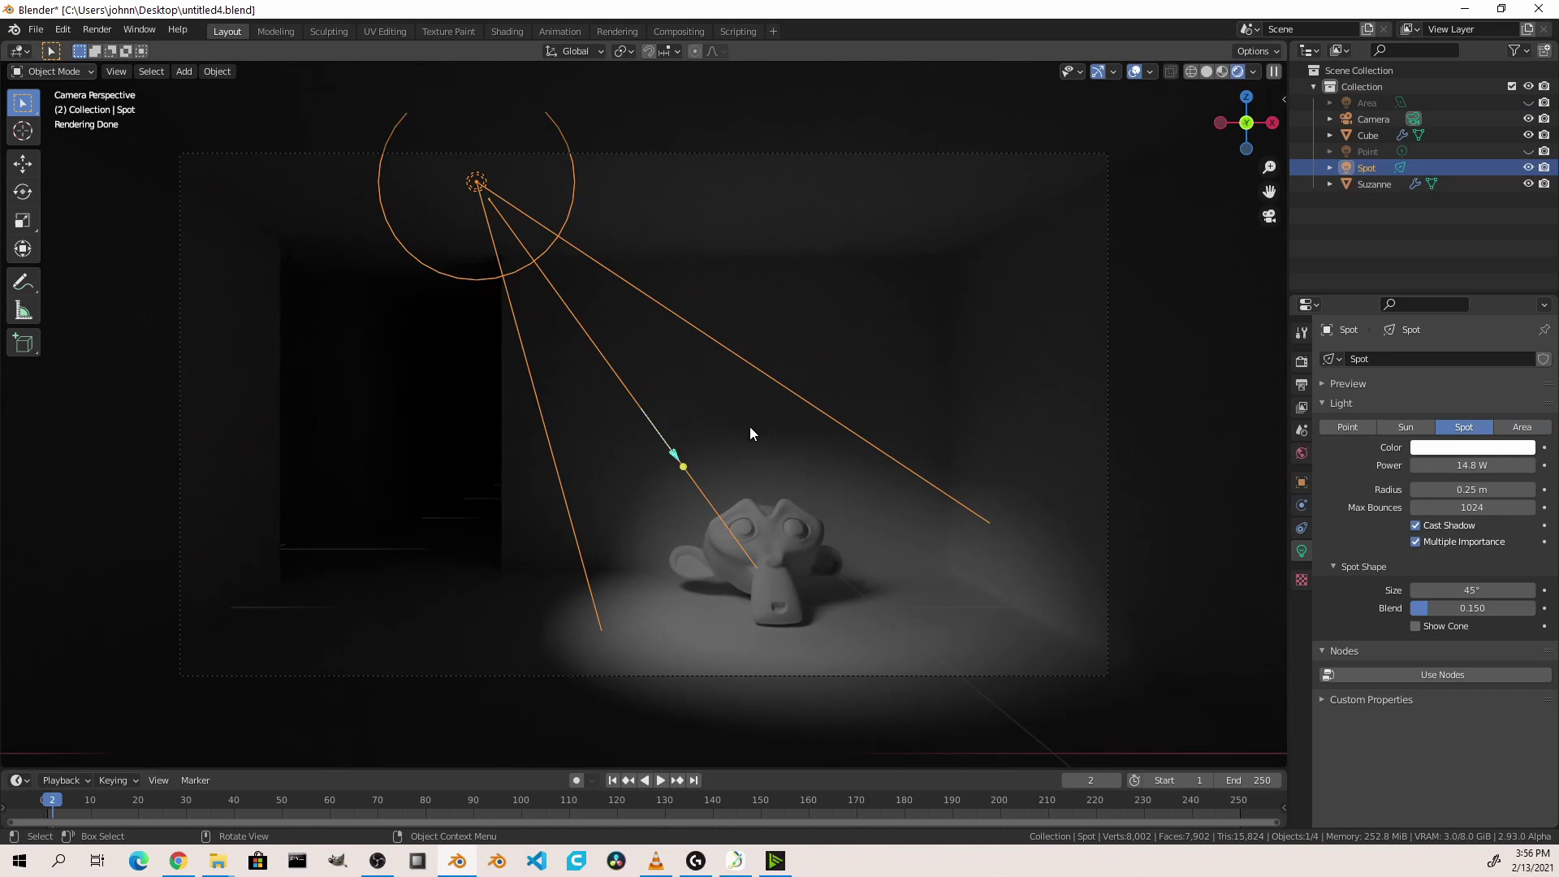
{"action": "left_click_drag", "start_coordinate": [682, 460], "coordinate": [605, 377]}
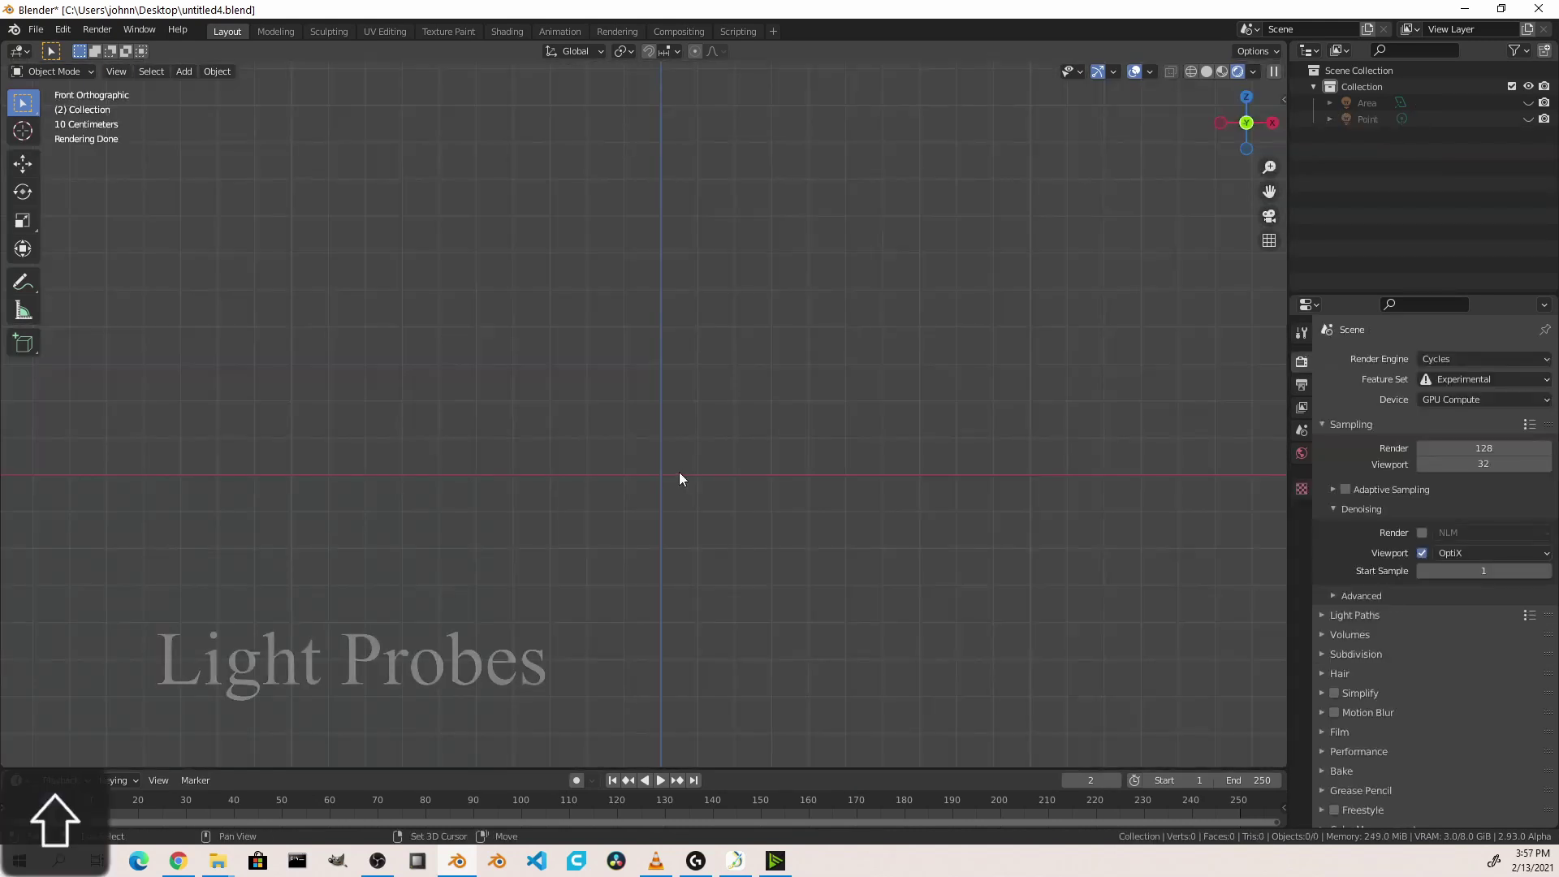
Add a camera at the 3D cursor and, in top view, move it out in front of Suzanne's face toward -Y
{"action": "key", "text": "shift+a"}
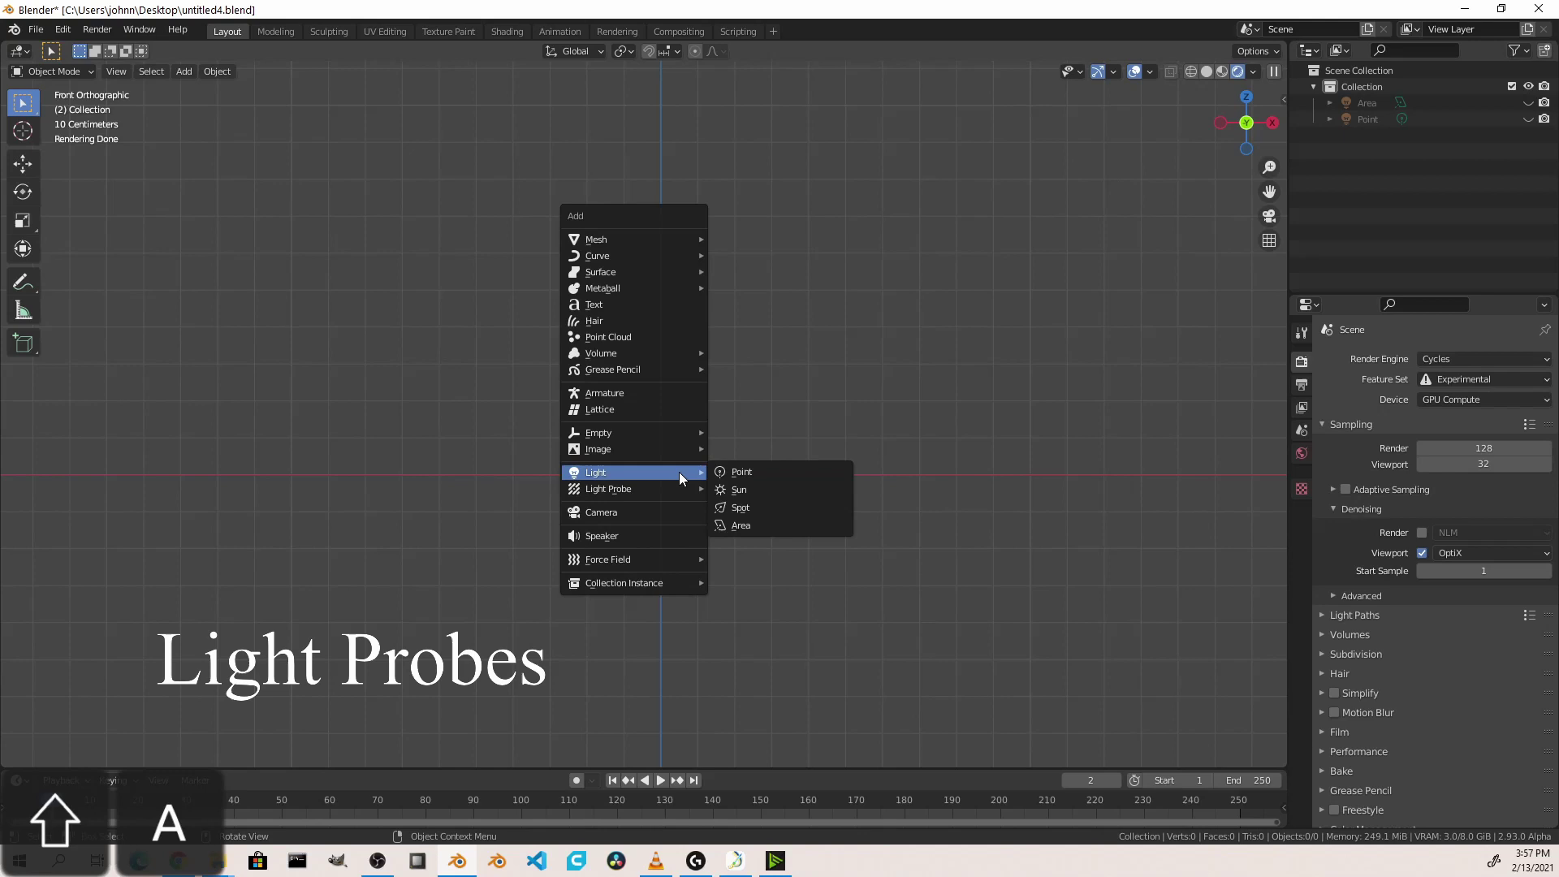
{"action": "mouse_move", "coordinate": [660, 488]}
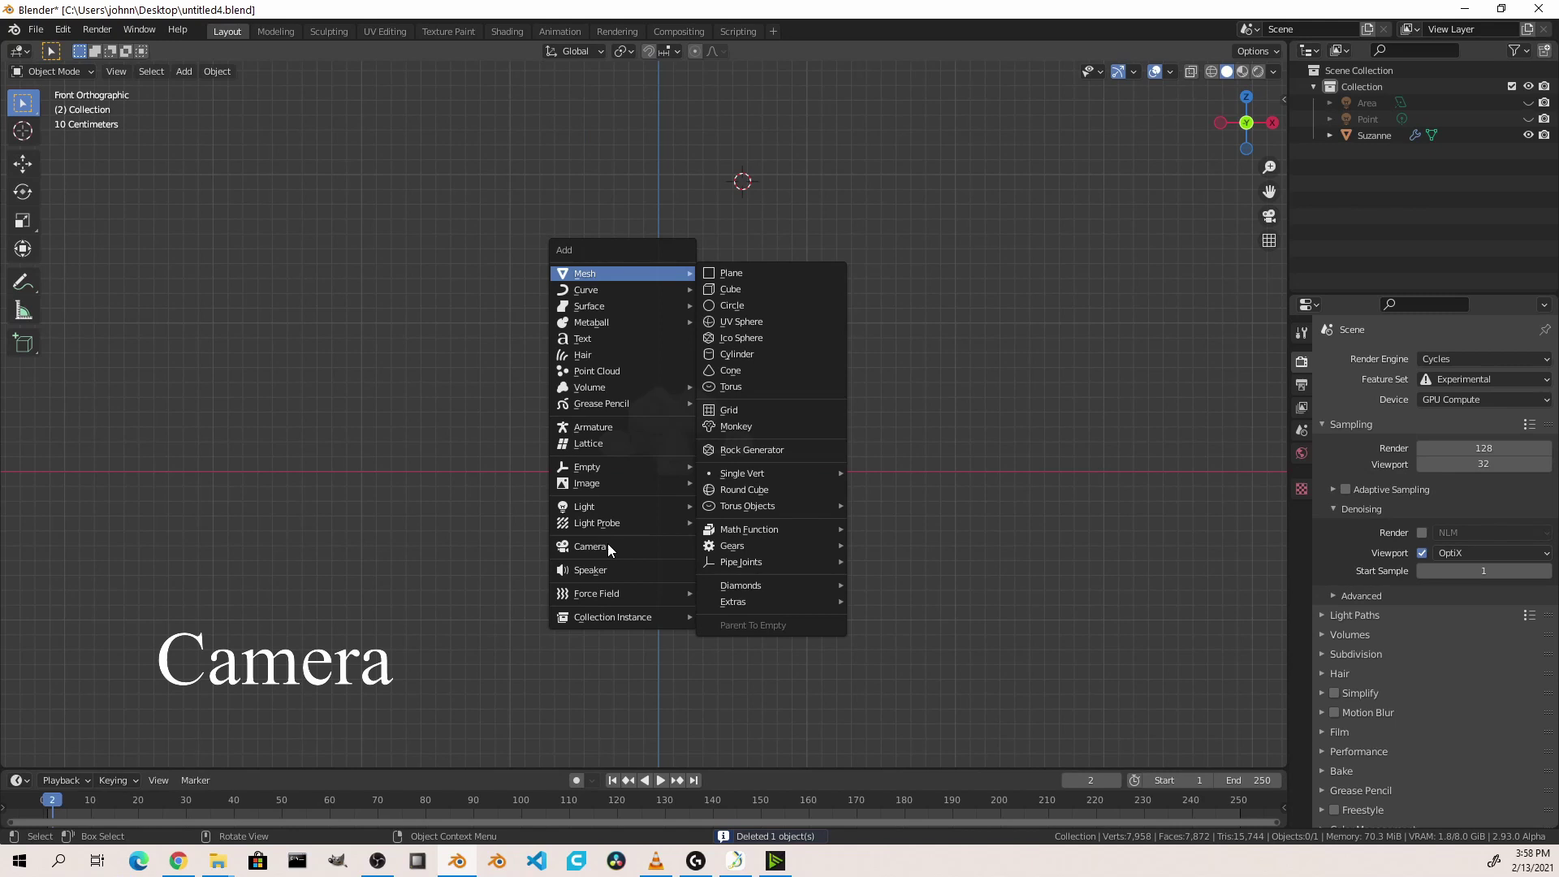
{"action": "left_click", "coordinate": [590, 547]}
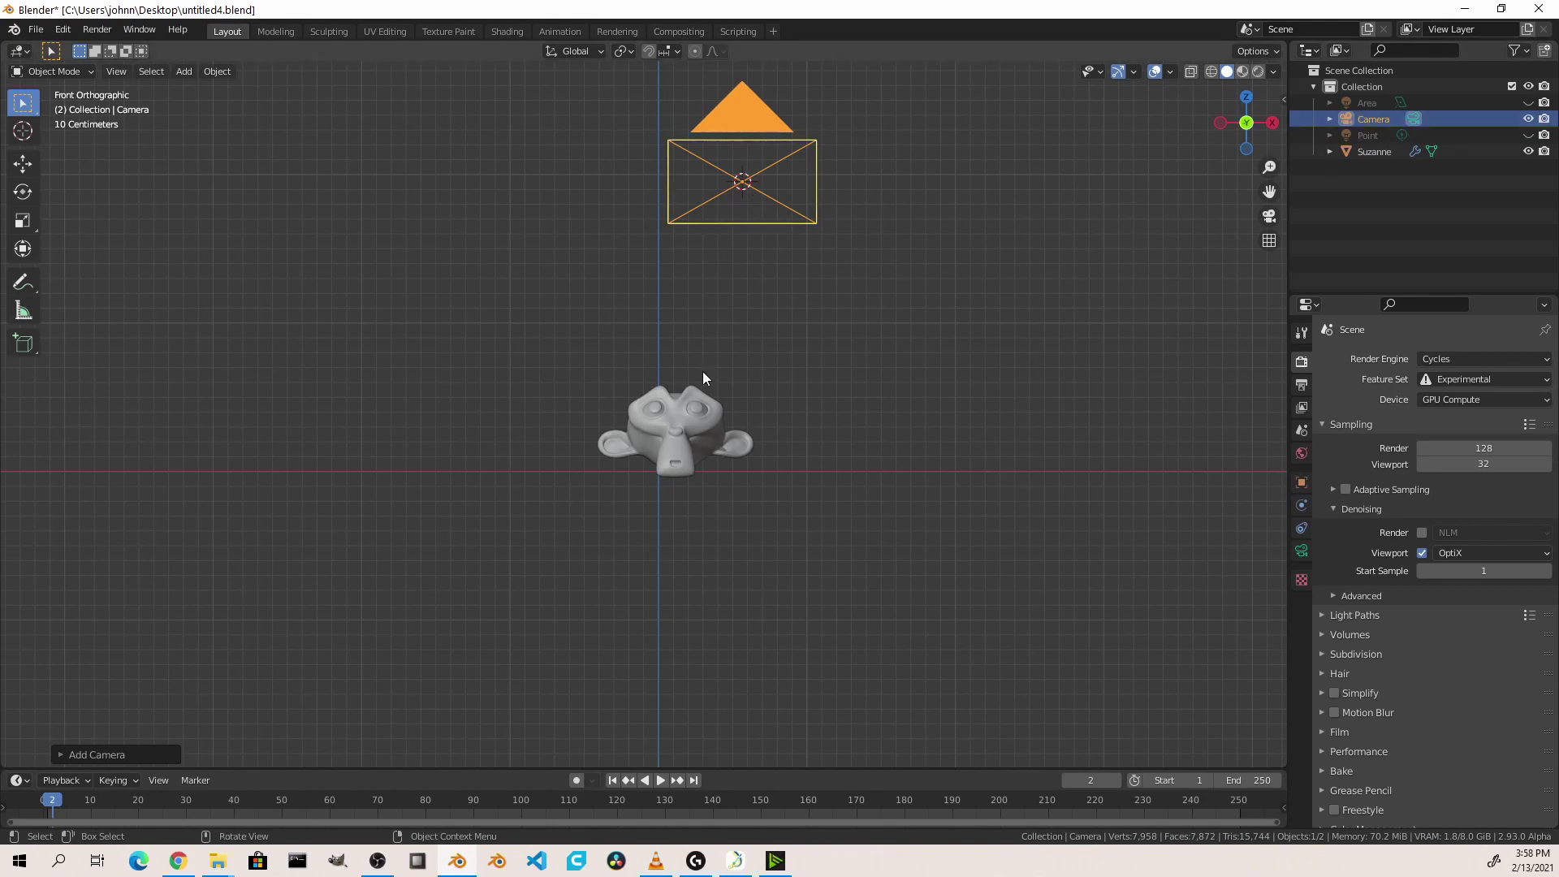
{"action": "key", "text": "KP_7"}
{"action": "middle_click_drag", "start_coordinate": [685, 660], "coordinate": [719, 225], "text": "shift"}
{"action": "key", "text": "g"}
{"action": "left_click", "coordinate": [737, 437]}
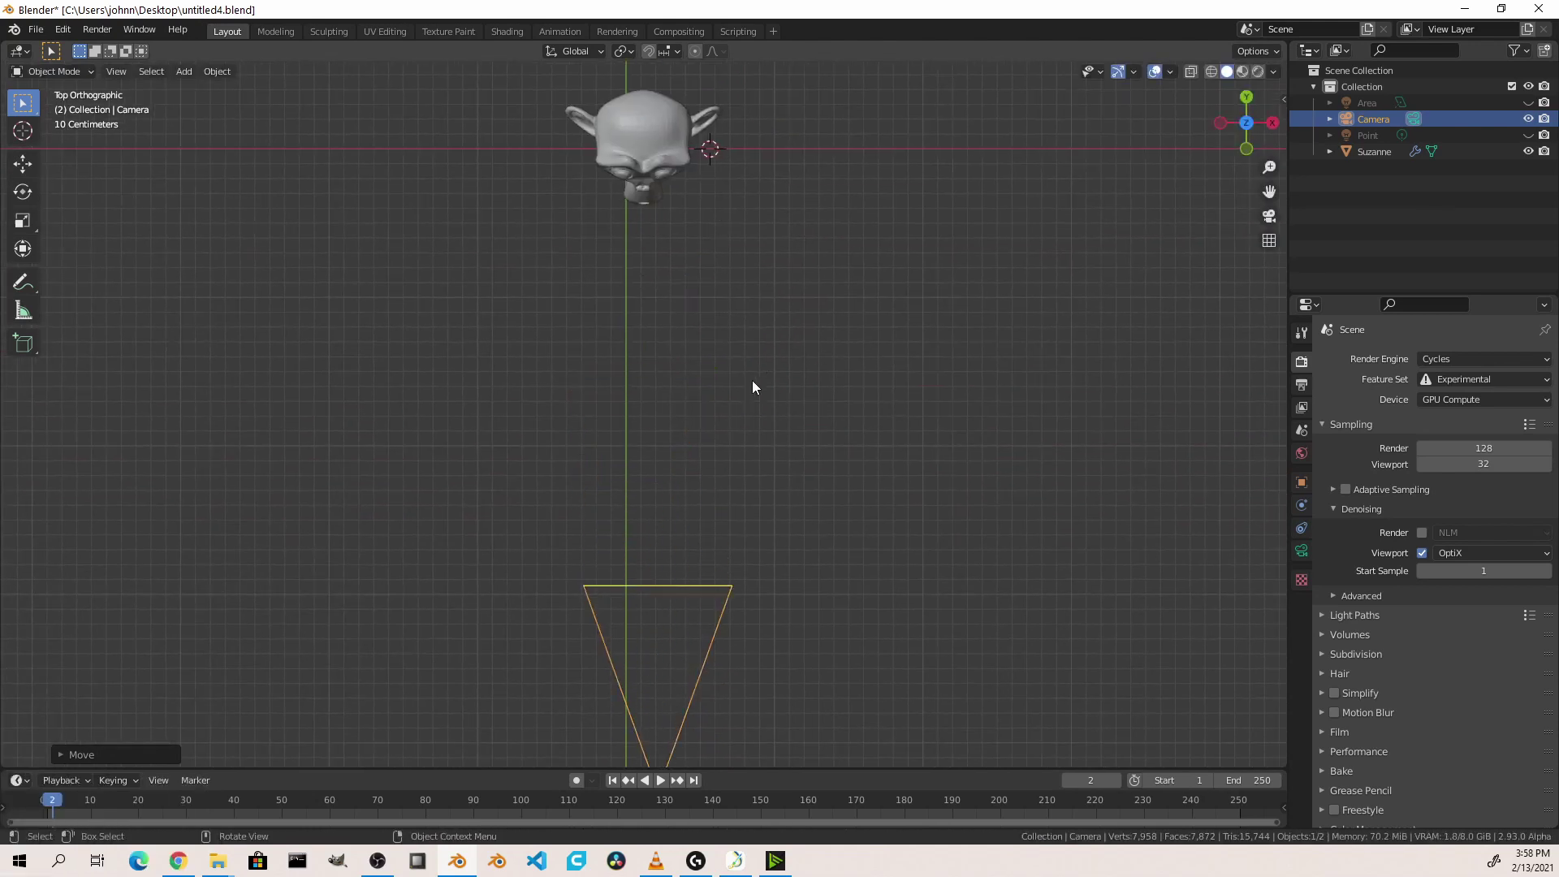
View the new camera's placement from the right side and look through the camera
{"action": "key", "text": "grave"}
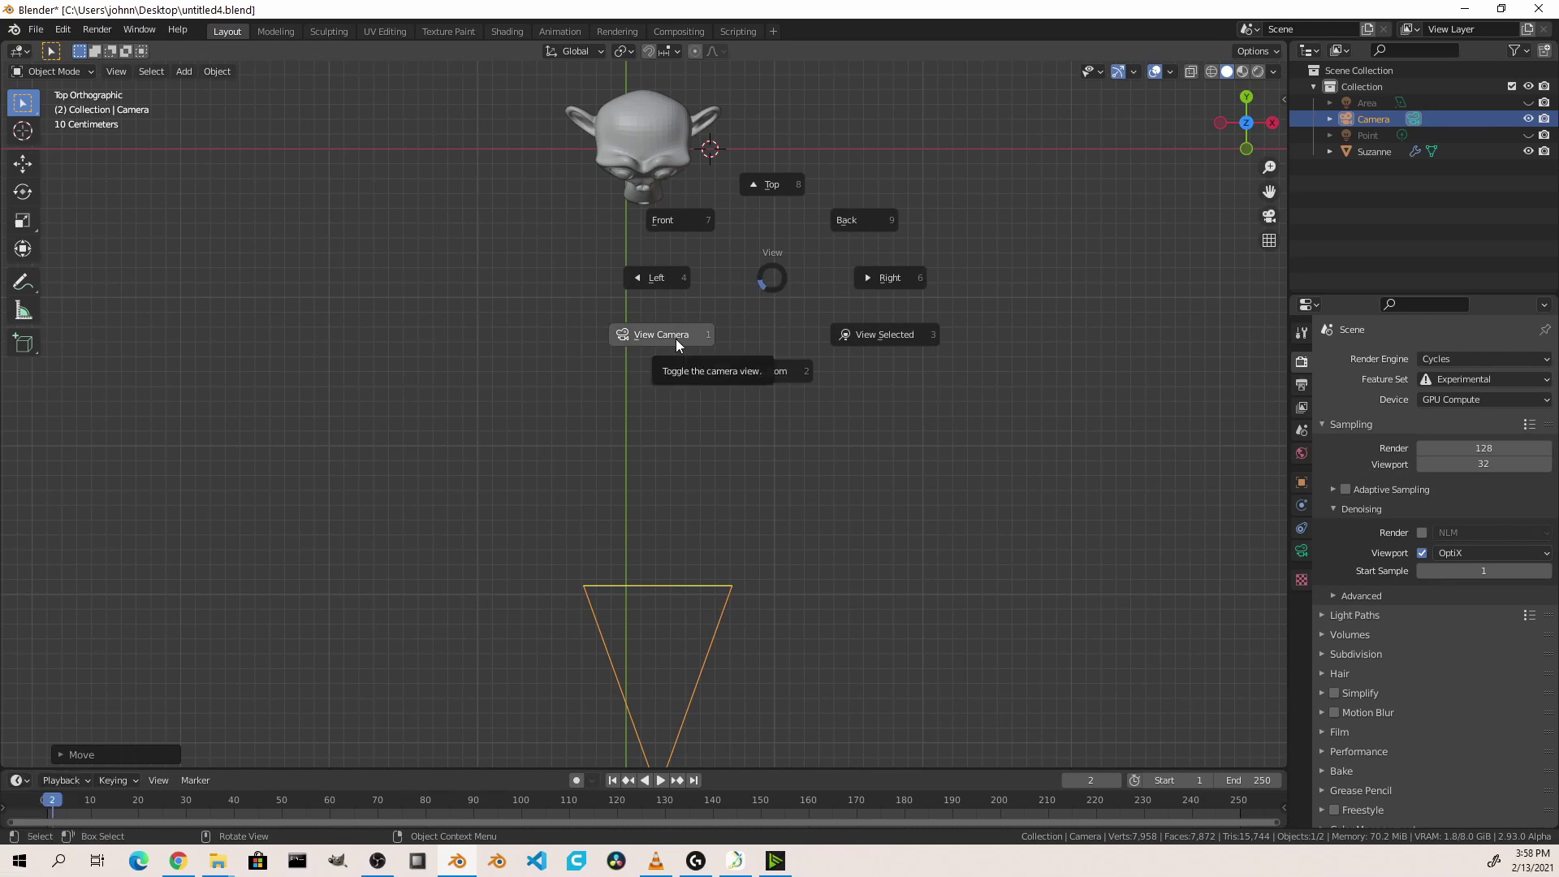
{"action": "left_click", "coordinate": [1149, 254]}
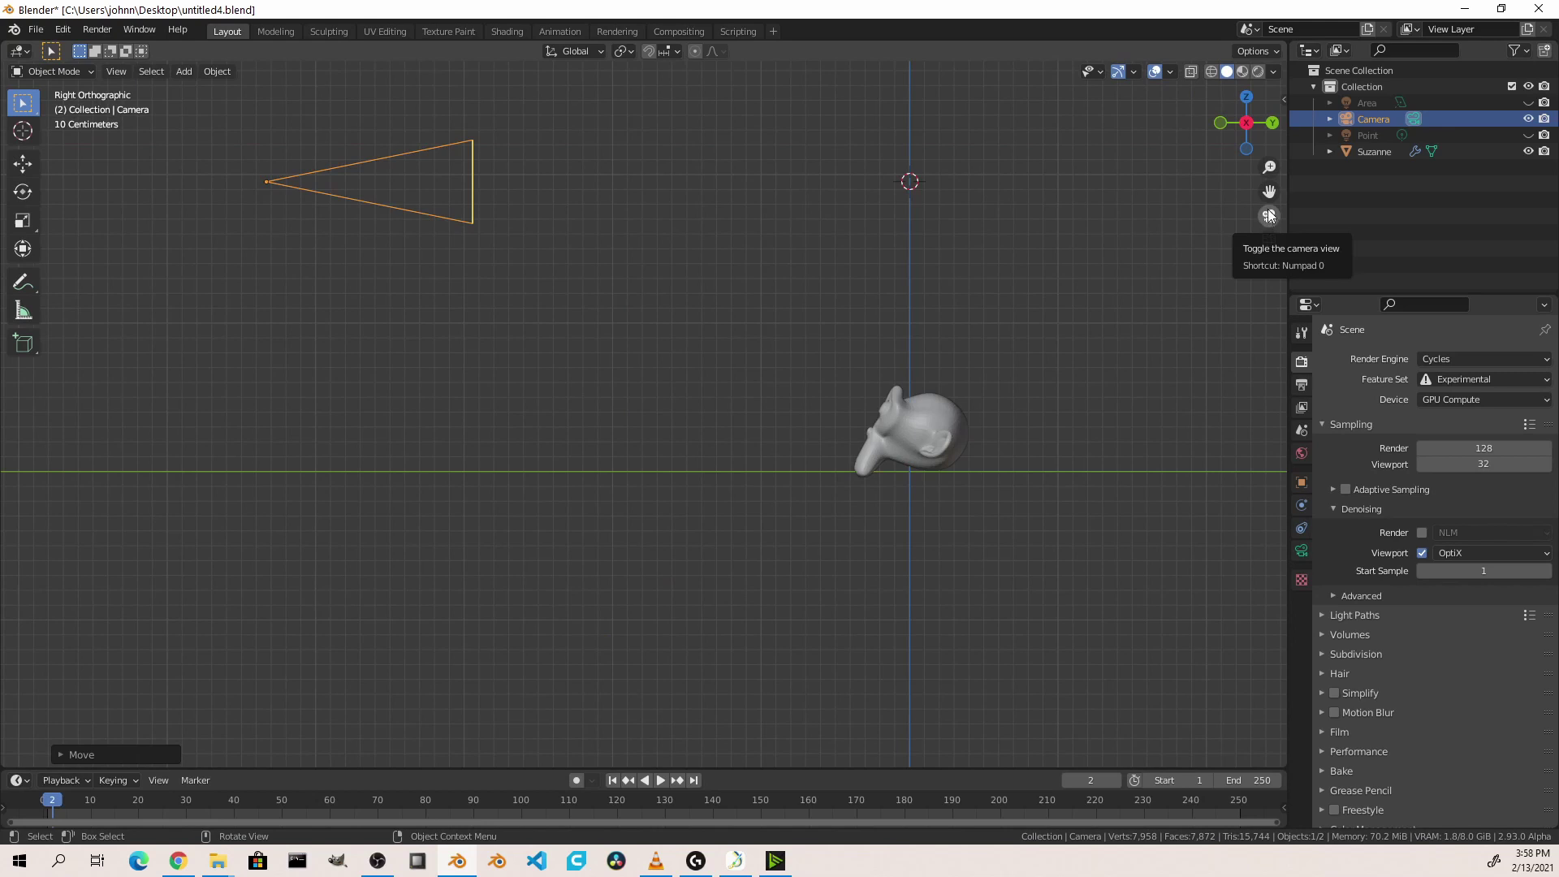
{"action": "key", "text": "grave"}
{"action": "left_click", "coordinate": [733, 320]}
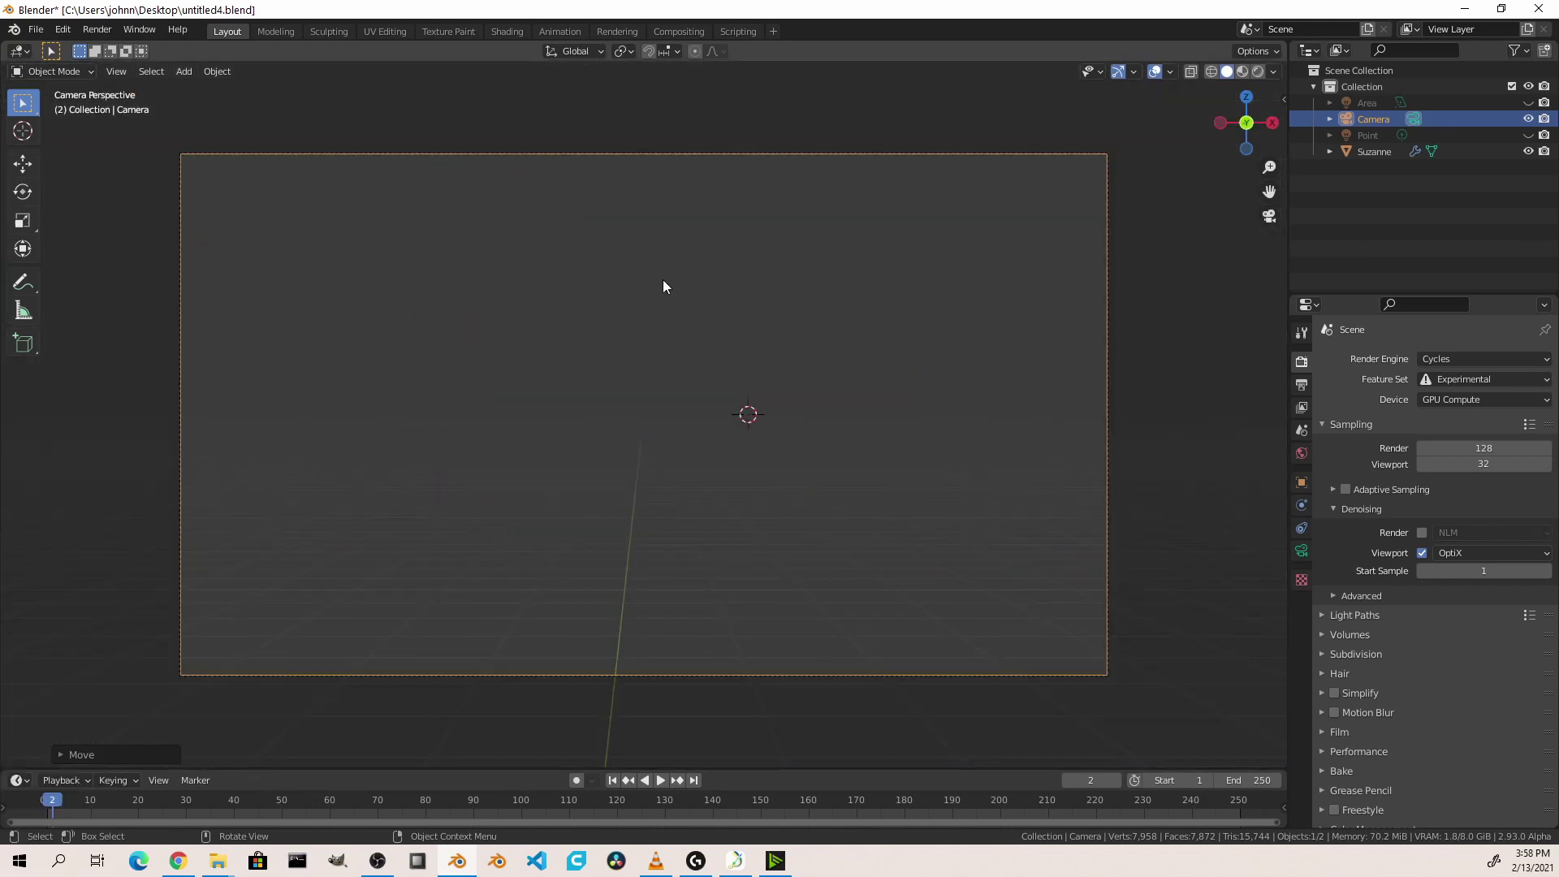
In right view, tilt the camera down toward Suzanne and look through it to check the framing
{"action": "key", "text": "grave"}
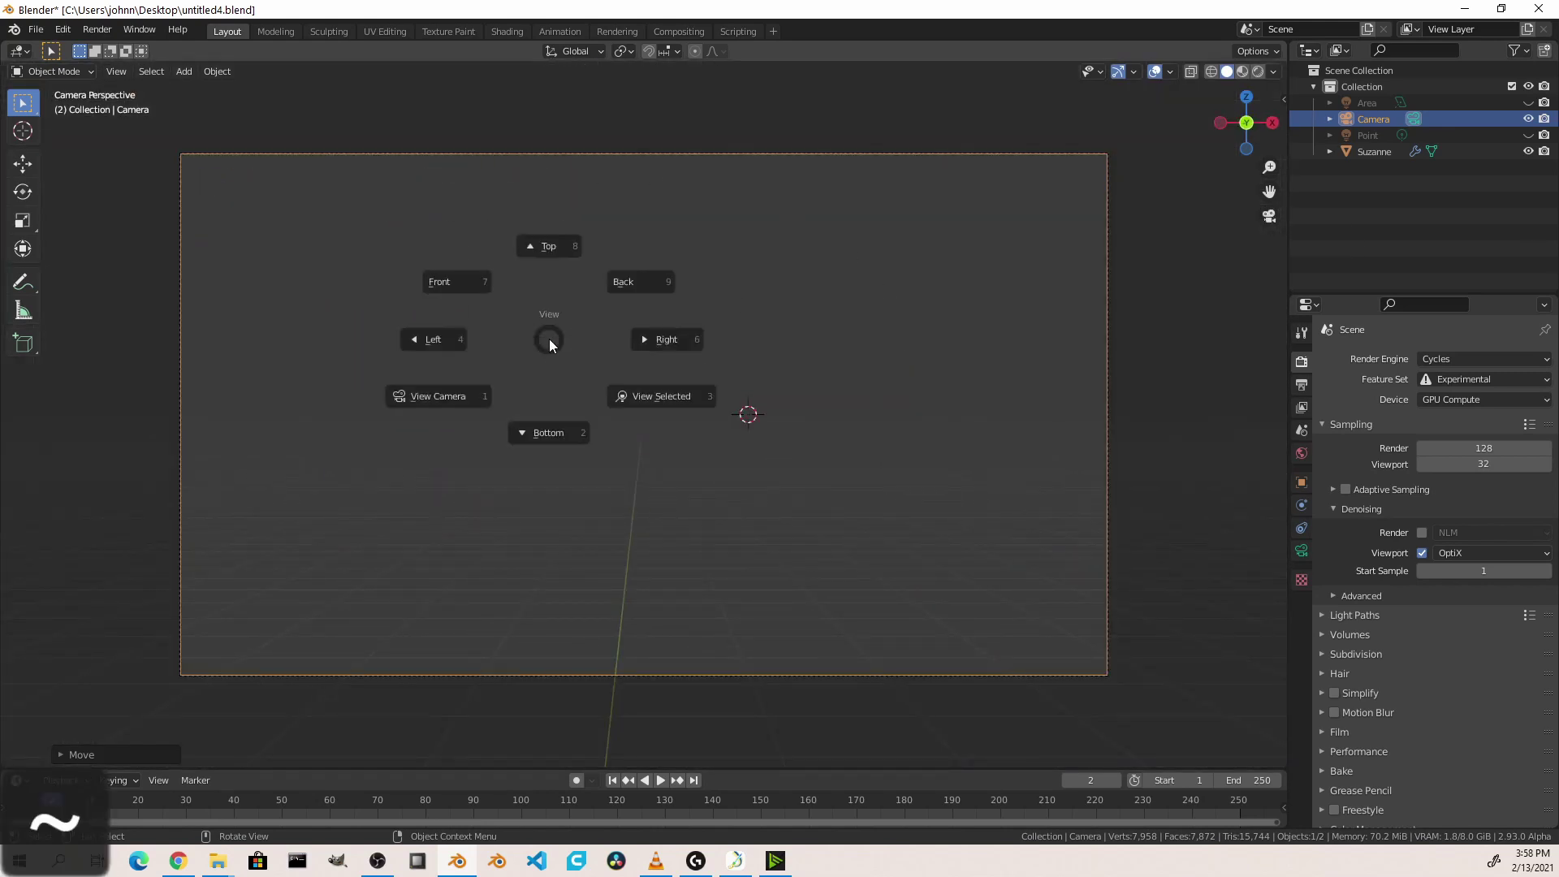
{"action": "left_click", "coordinate": [460, 388]}
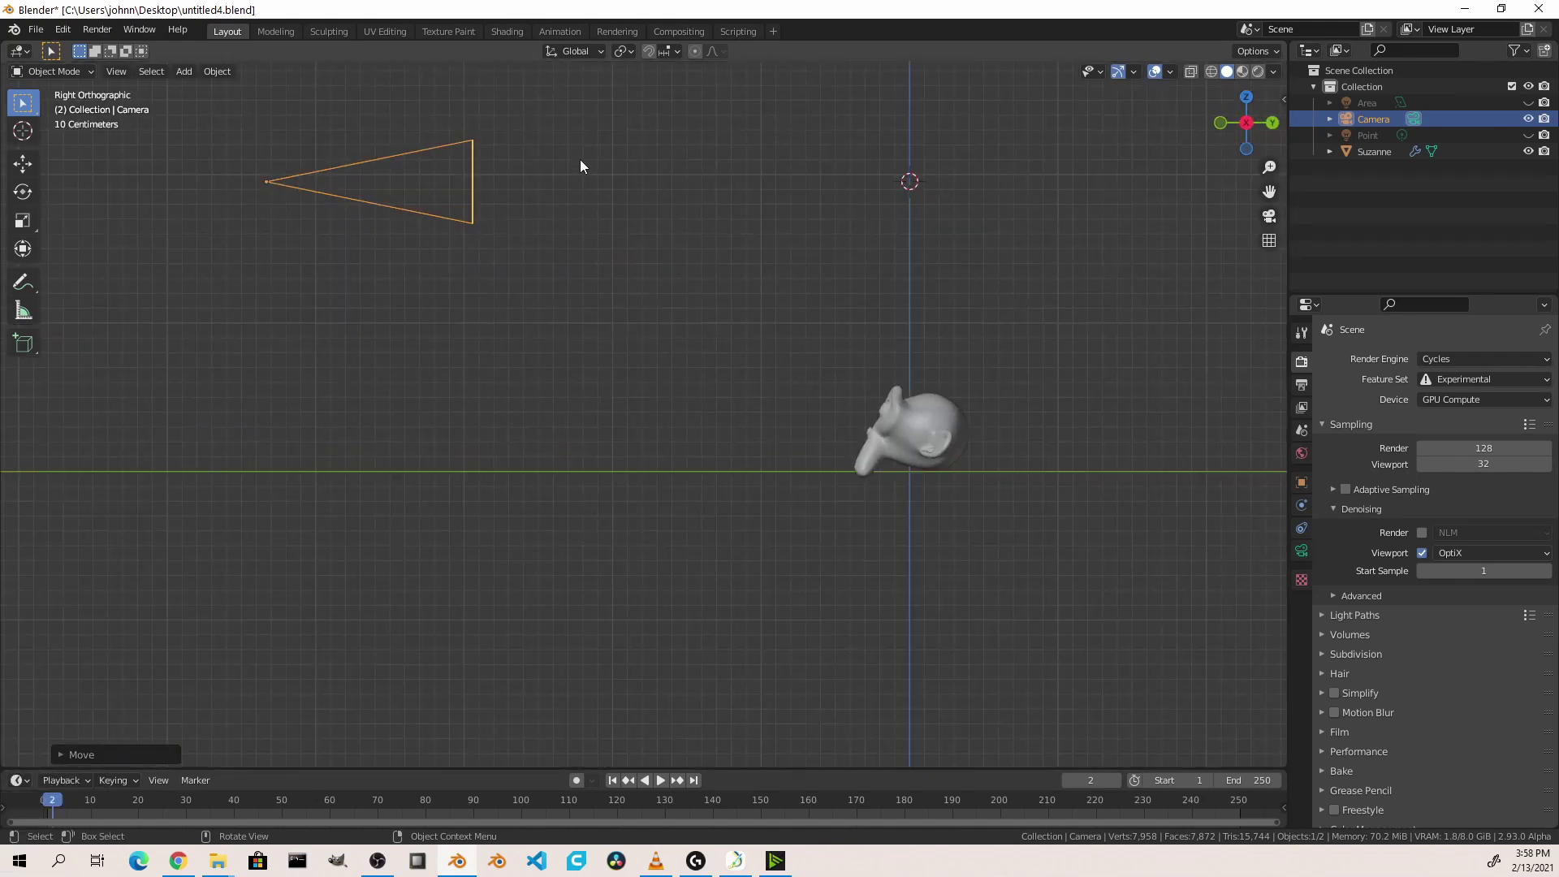
{"action": "key", "text": "r"}
{"action": "left_click", "coordinate": [579, 282]}
{"action": "key", "text": "KP_0"}
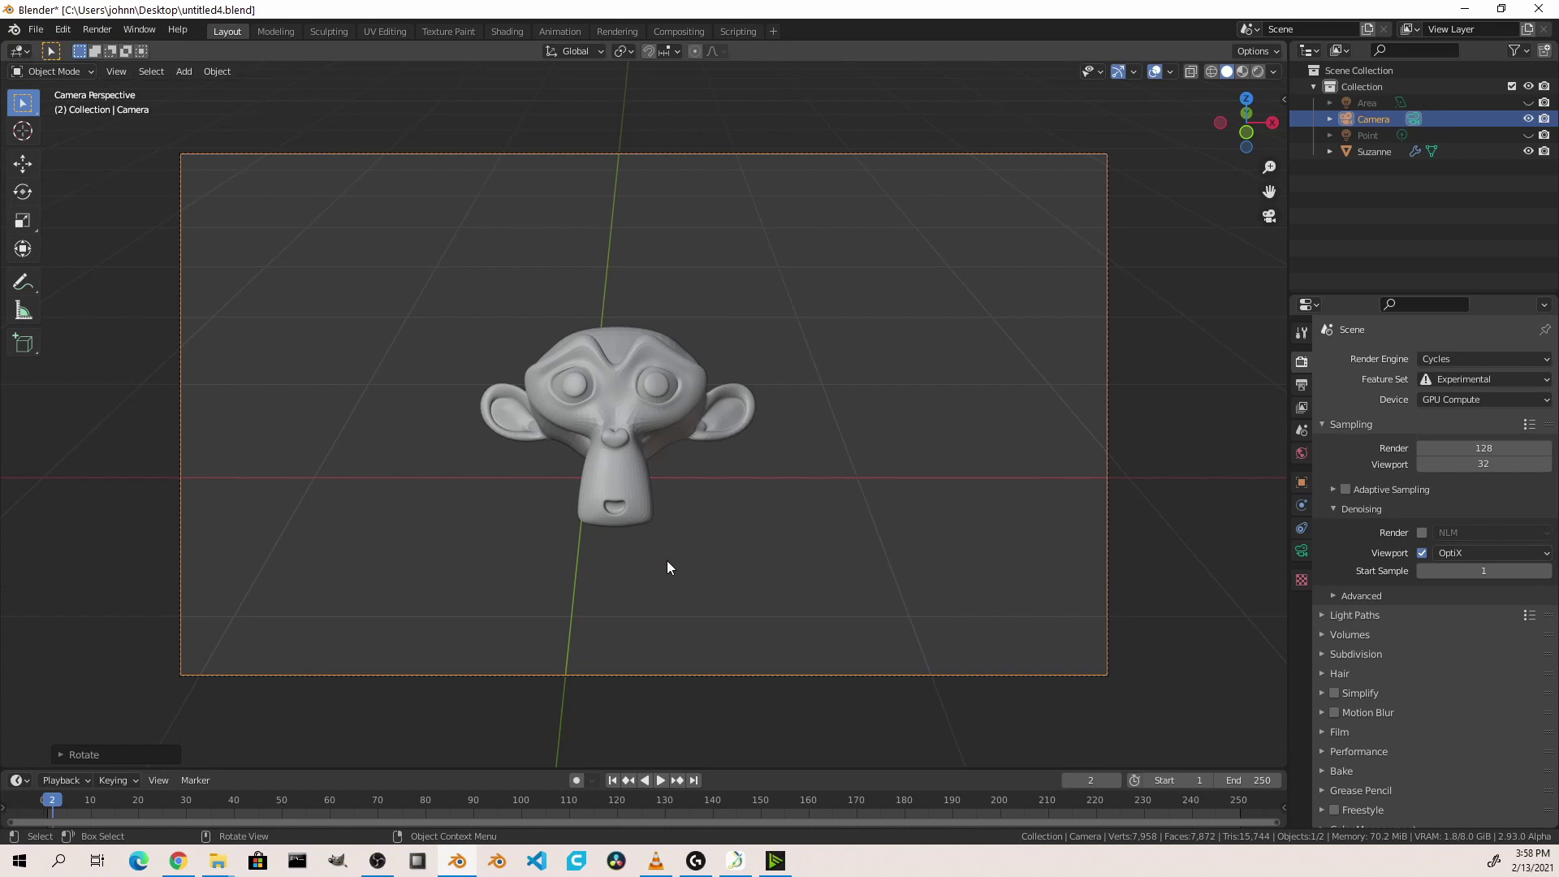
Add a second camera at the 3D cursor, move it in front of Suzanne and rotate it toward her face
{"action": "key", "text": "grave"}
{"action": "key", "text": "shift+a"}
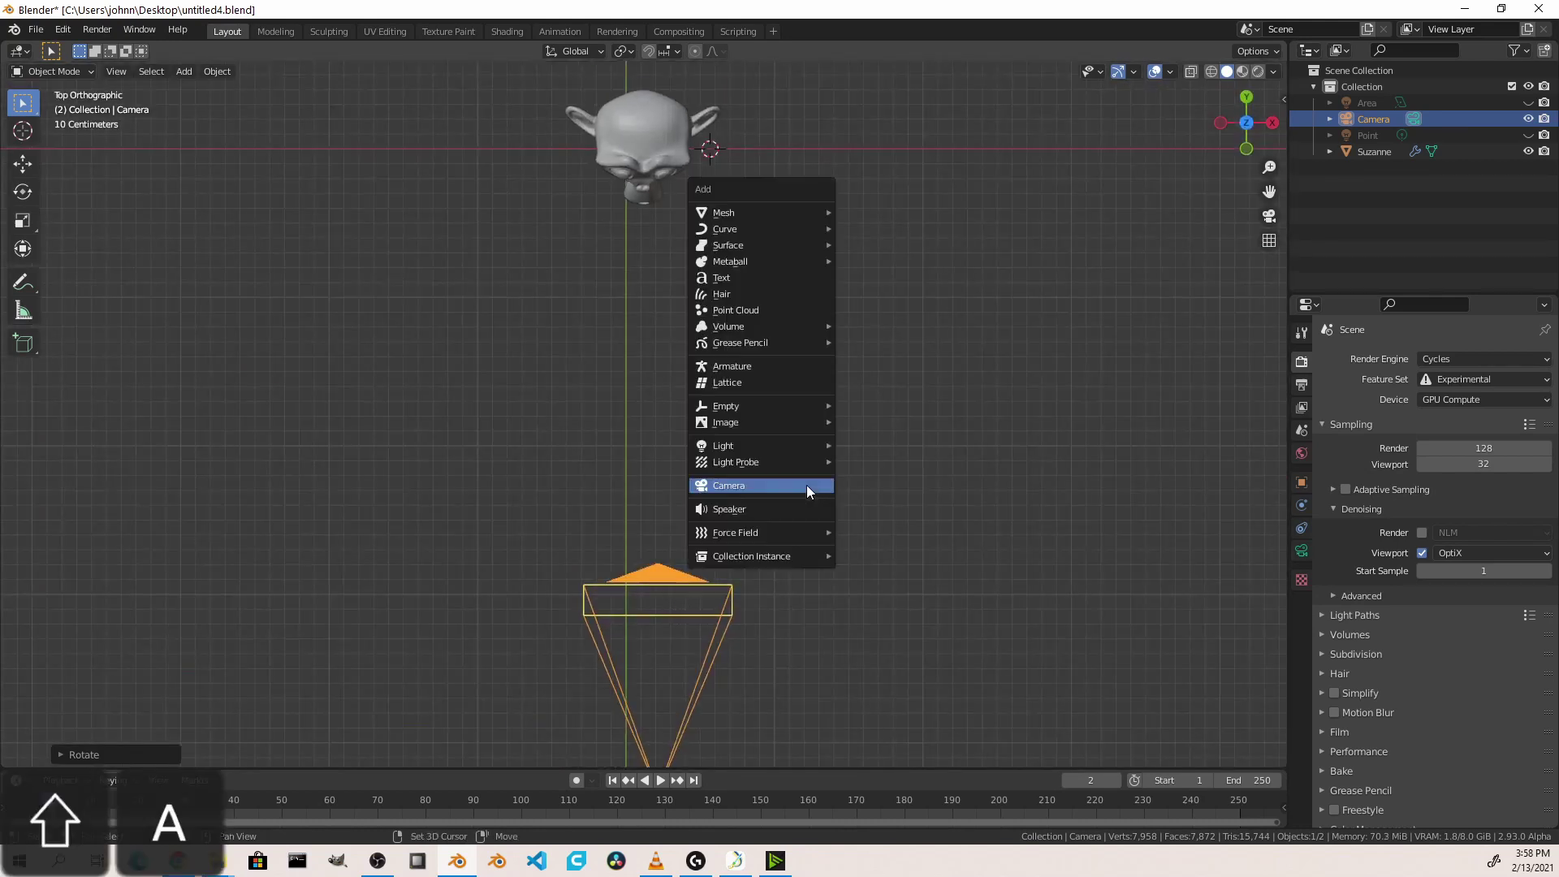
{"action": "left_click", "coordinate": [806, 485]}
{"action": "key", "text": "grave"}
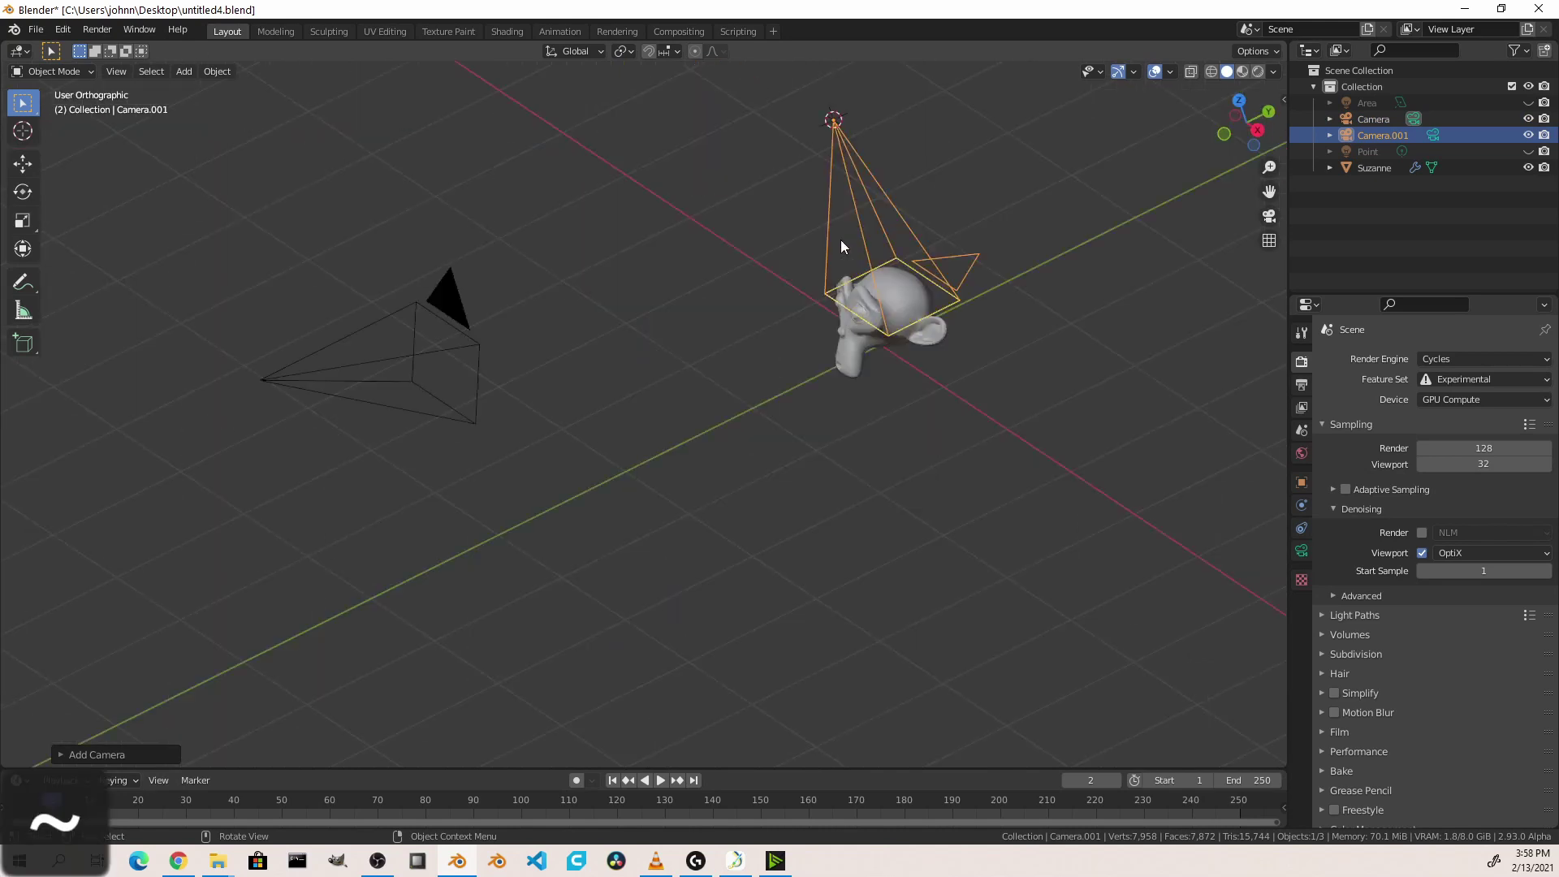
{"action": "key", "text": "g"}
{"action": "left_click", "coordinate": [352, 600]}
{"action": "key", "text": "r"}
{"action": "left_click", "coordinate": [647, 413]}
In top view, move the second camera to Suzanne's +X side and rotate it to point back at her
{"action": "key", "text": "grave"}
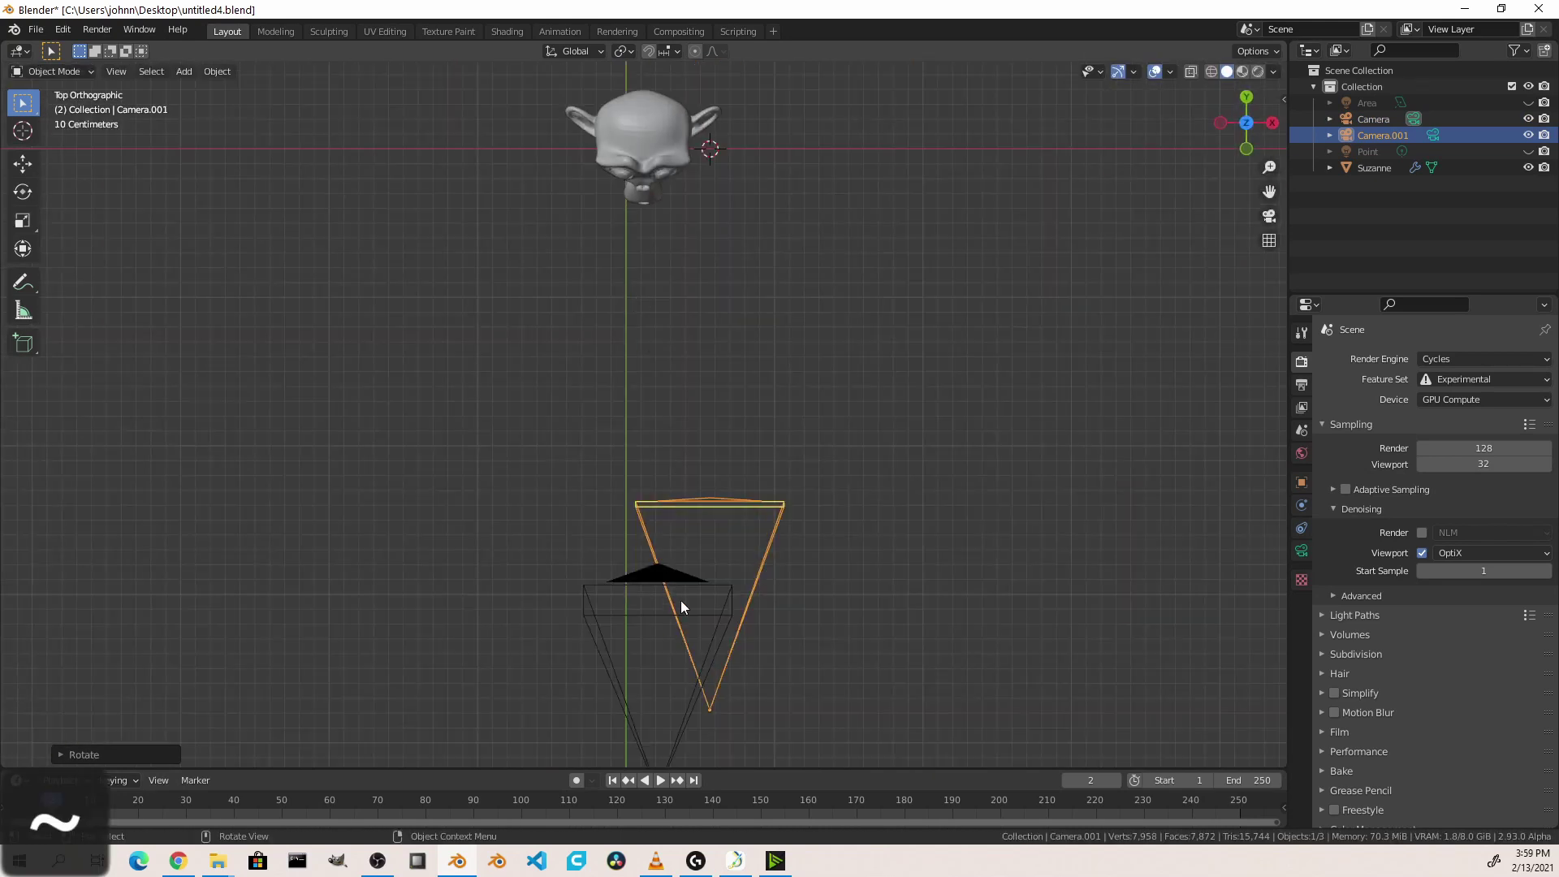
{"action": "key", "text": "g"}
{"action": "left_click", "coordinate": [1151, 314]}
{"action": "key", "text": "e"}
{"action": "key", "text": "r"}
{"action": "left_click", "coordinate": [877, 338]}
{"action": "key", "text": "g"}
{"action": "key", "text": "r"}
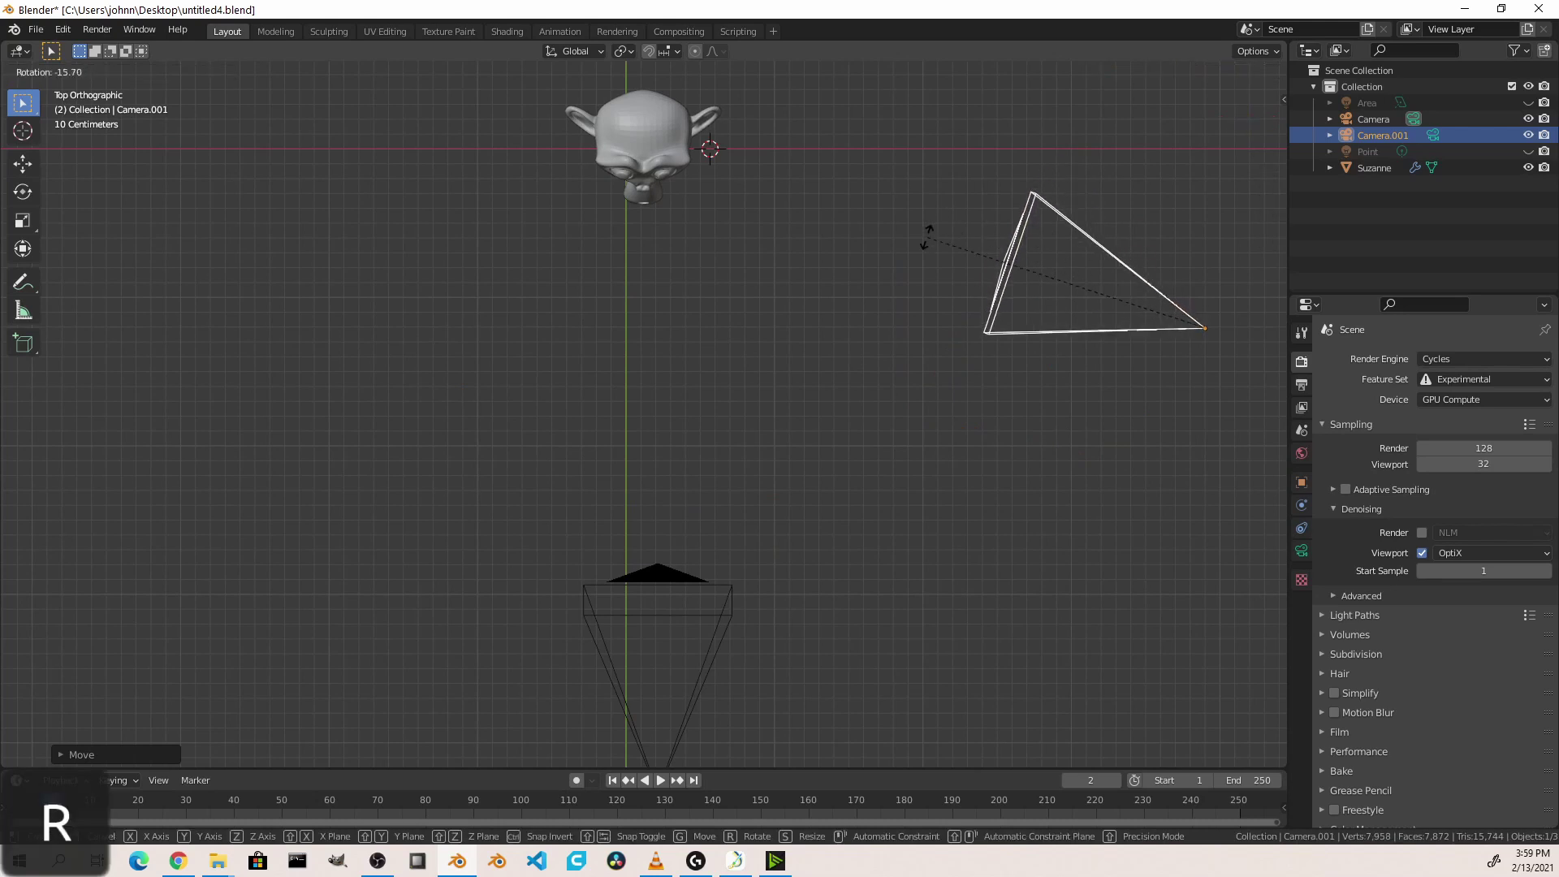
{"action": "left_click", "coordinate": [926, 236]}
Refine the second camera's rotation toward Suzanne in an angled view and look through the active camera
{"action": "middle_click_drag", "start_coordinate": [925, 237], "coordinate": [672, 230]}
{"action": "key", "text": "r"}
{"action": "left_click", "coordinate": [643, 294]}
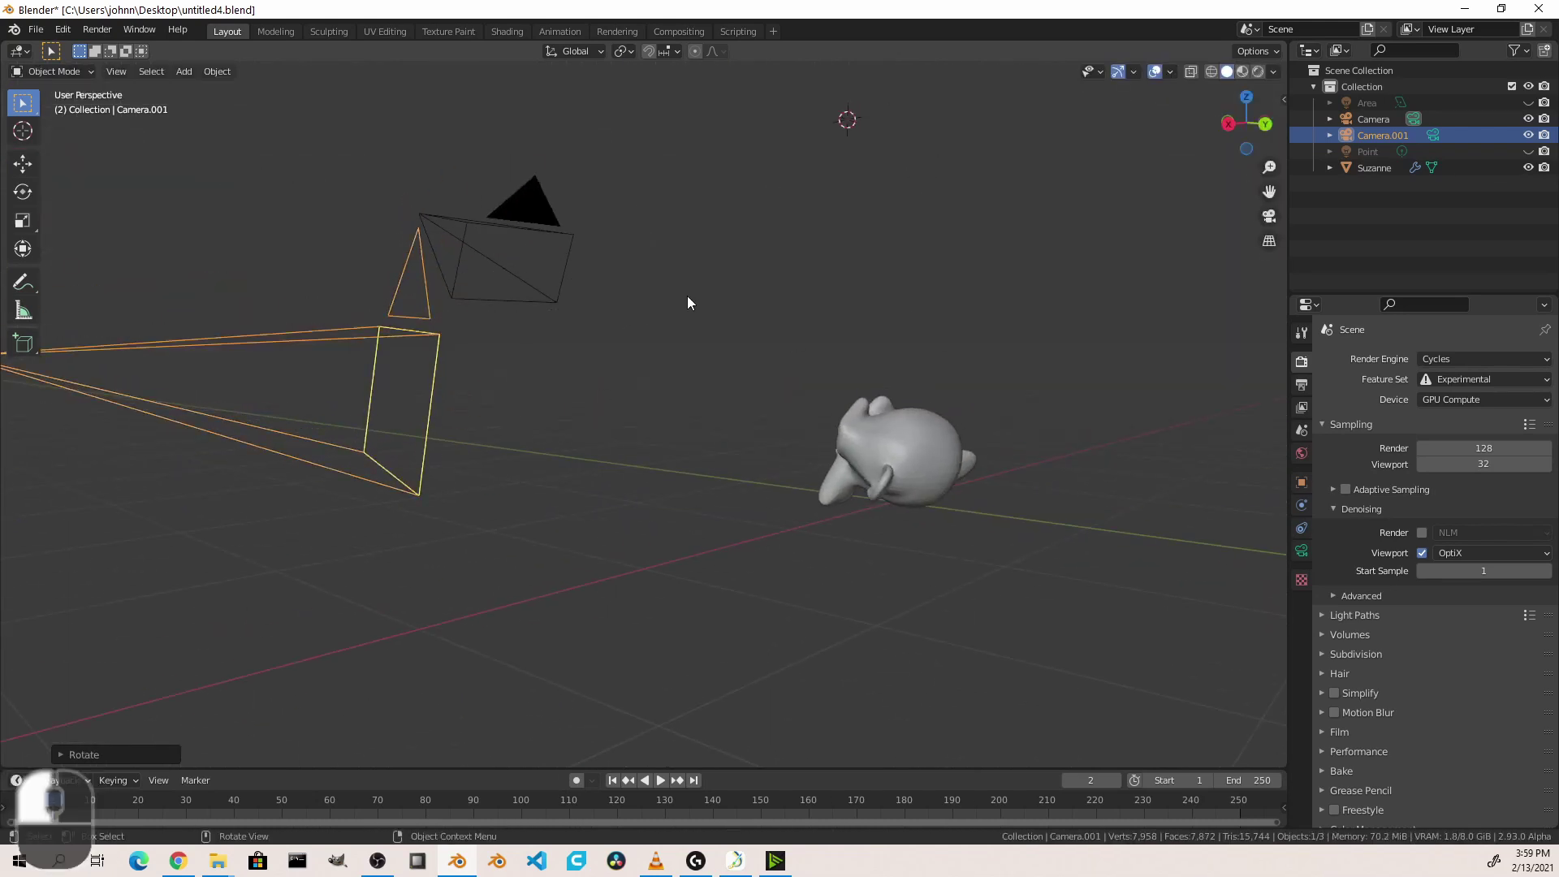
{"action": "key", "text": "grave"}
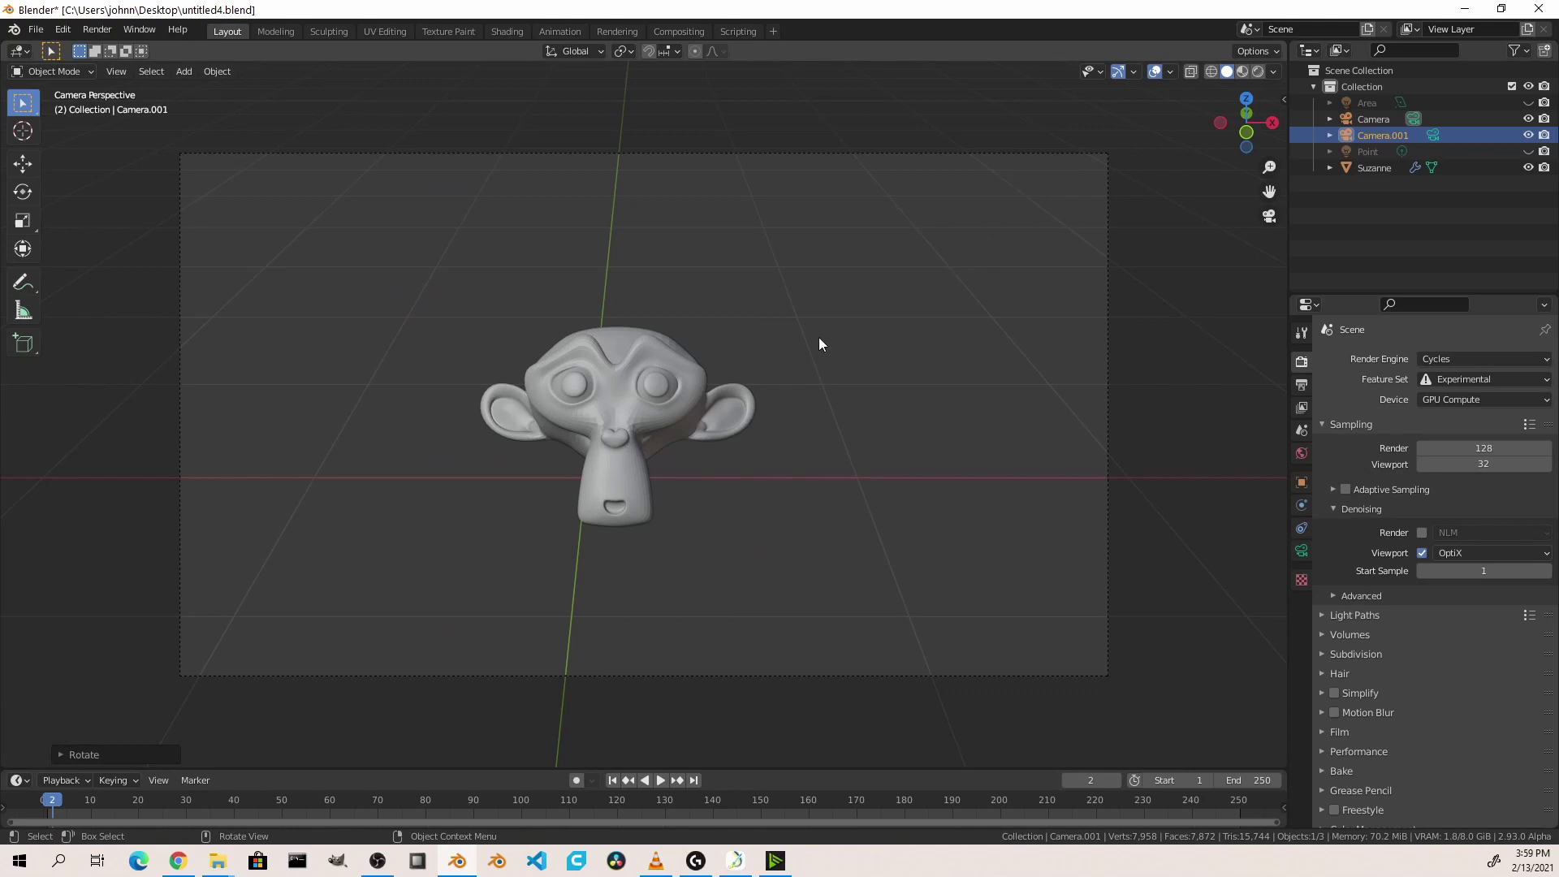
Make the second camera, Camera.001, the scene's active camera and look through it
{"action": "scroll", "coordinate": [819, 338], "scroll_direction": "down", "scroll_amount": 4}
{"action": "middle_click_drag", "start_coordinate": [983, 336], "coordinate": [833, 367]}
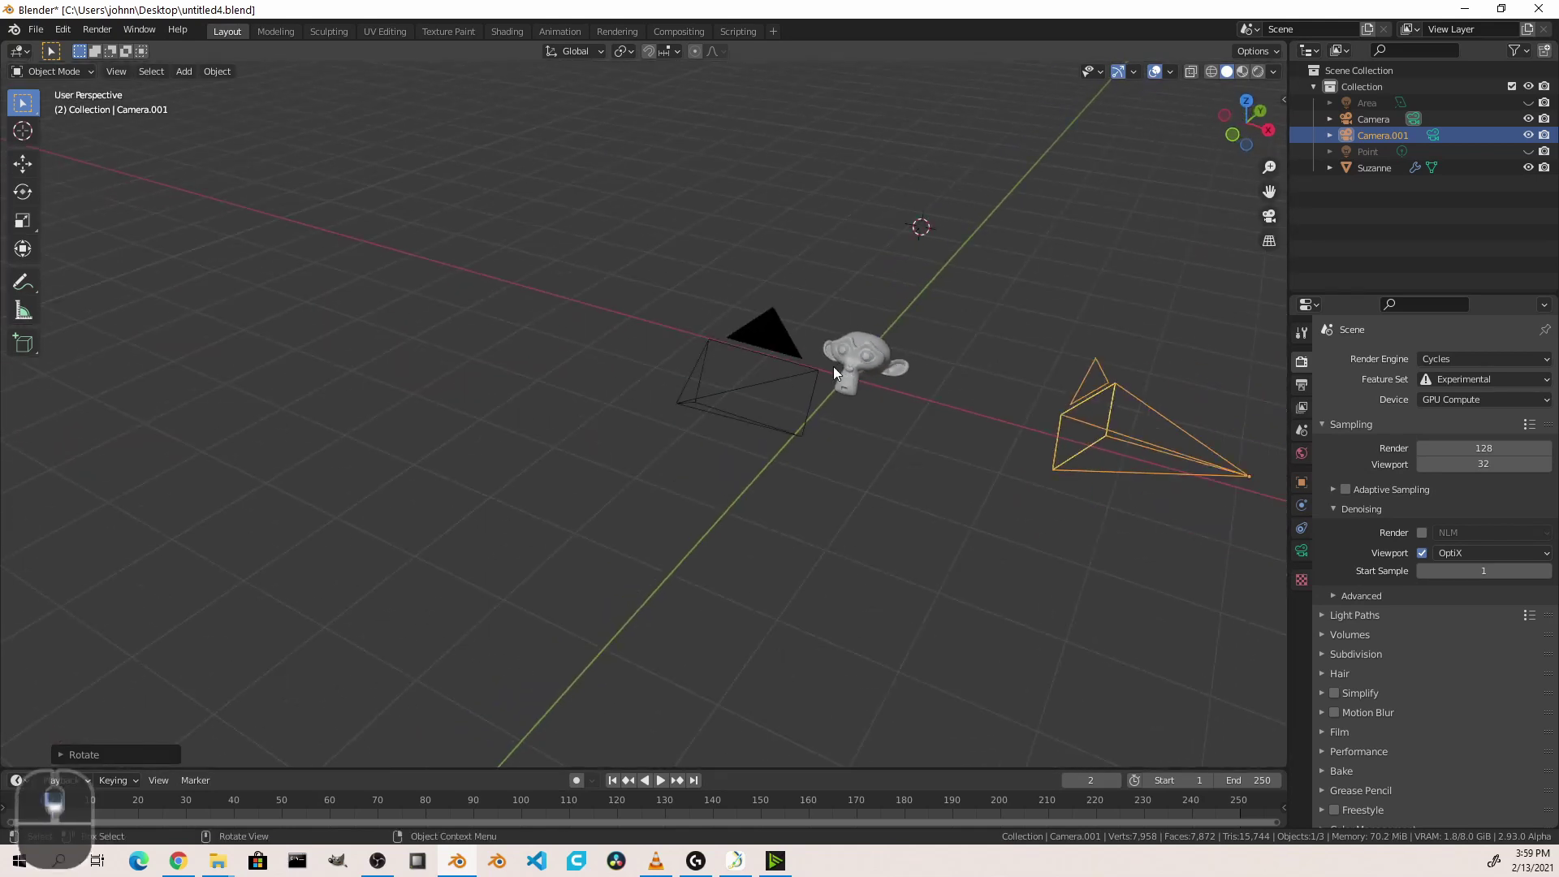
{"action": "left_click", "coordinate": [791, 349]}
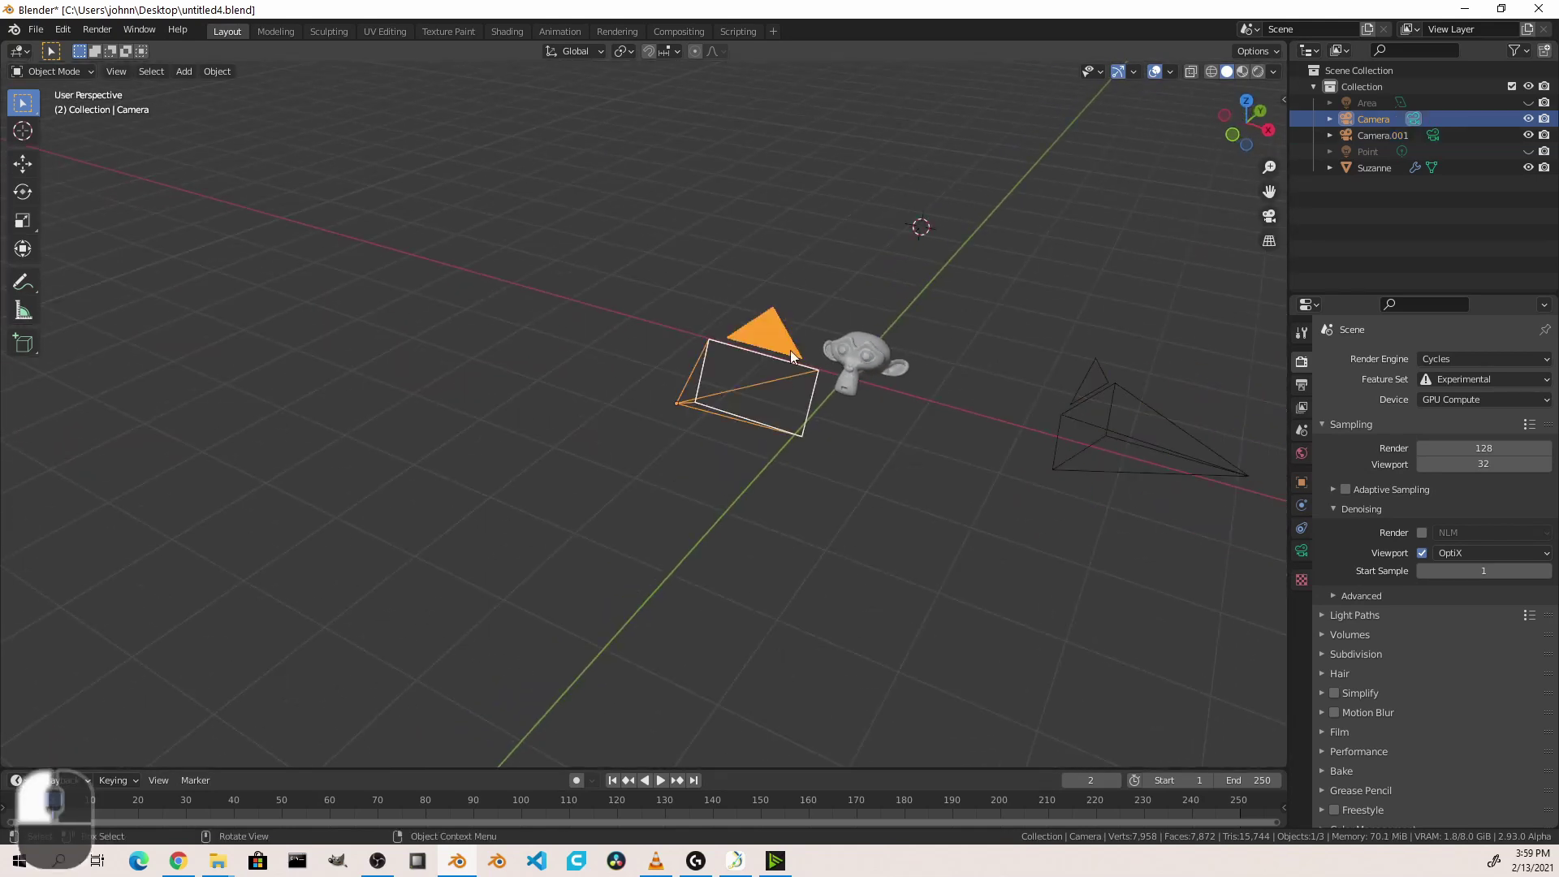
{"action": "left_click", "coordinate": [1106, 250]}
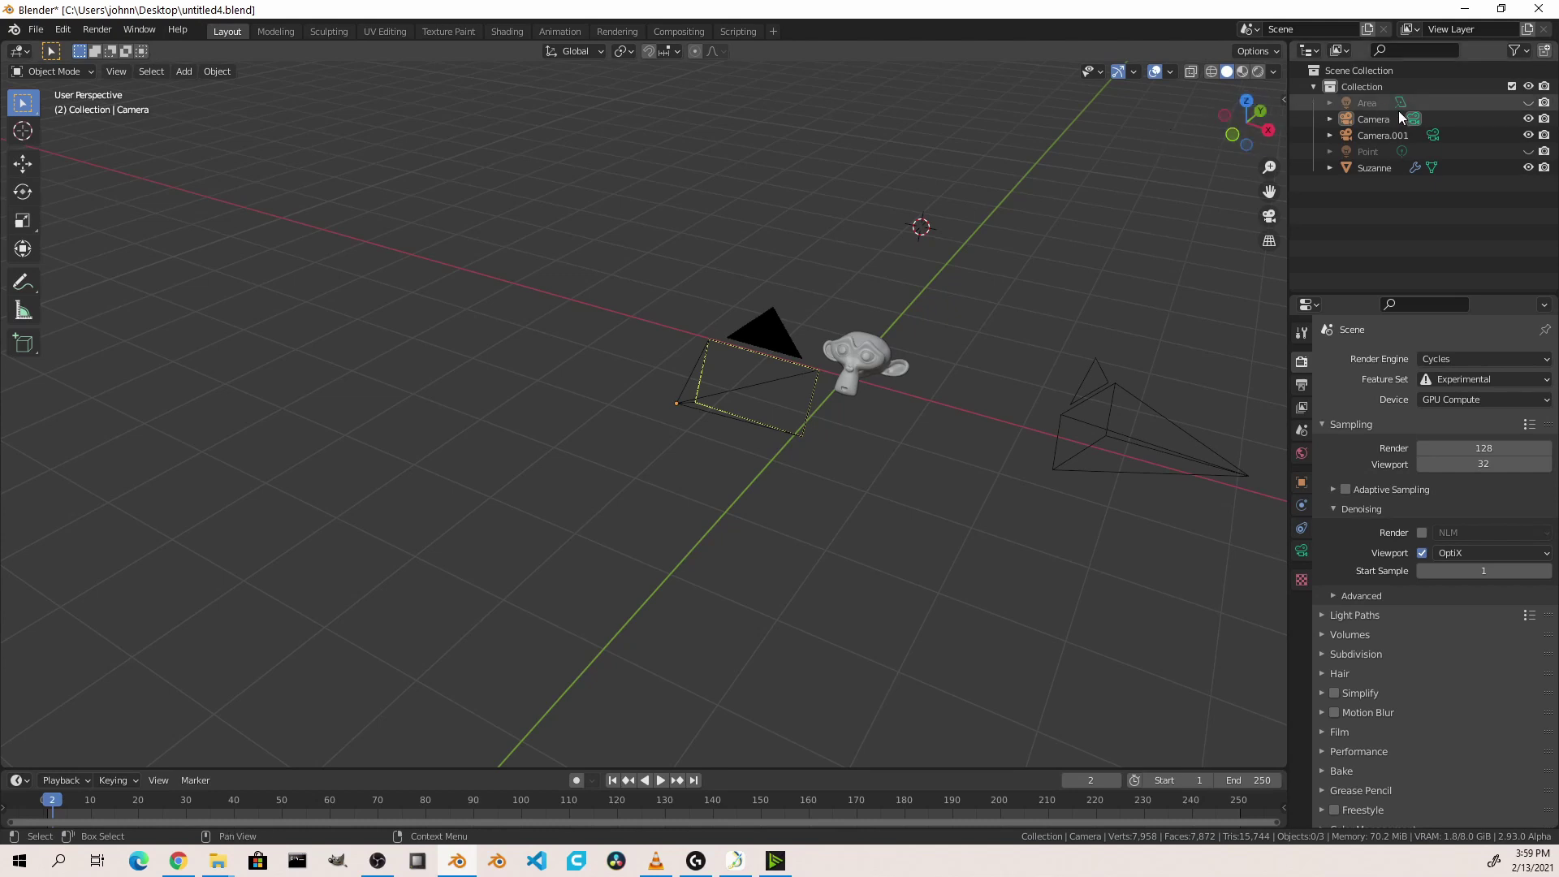
{"action": "left_click", "coordinate": [1434, 135]}
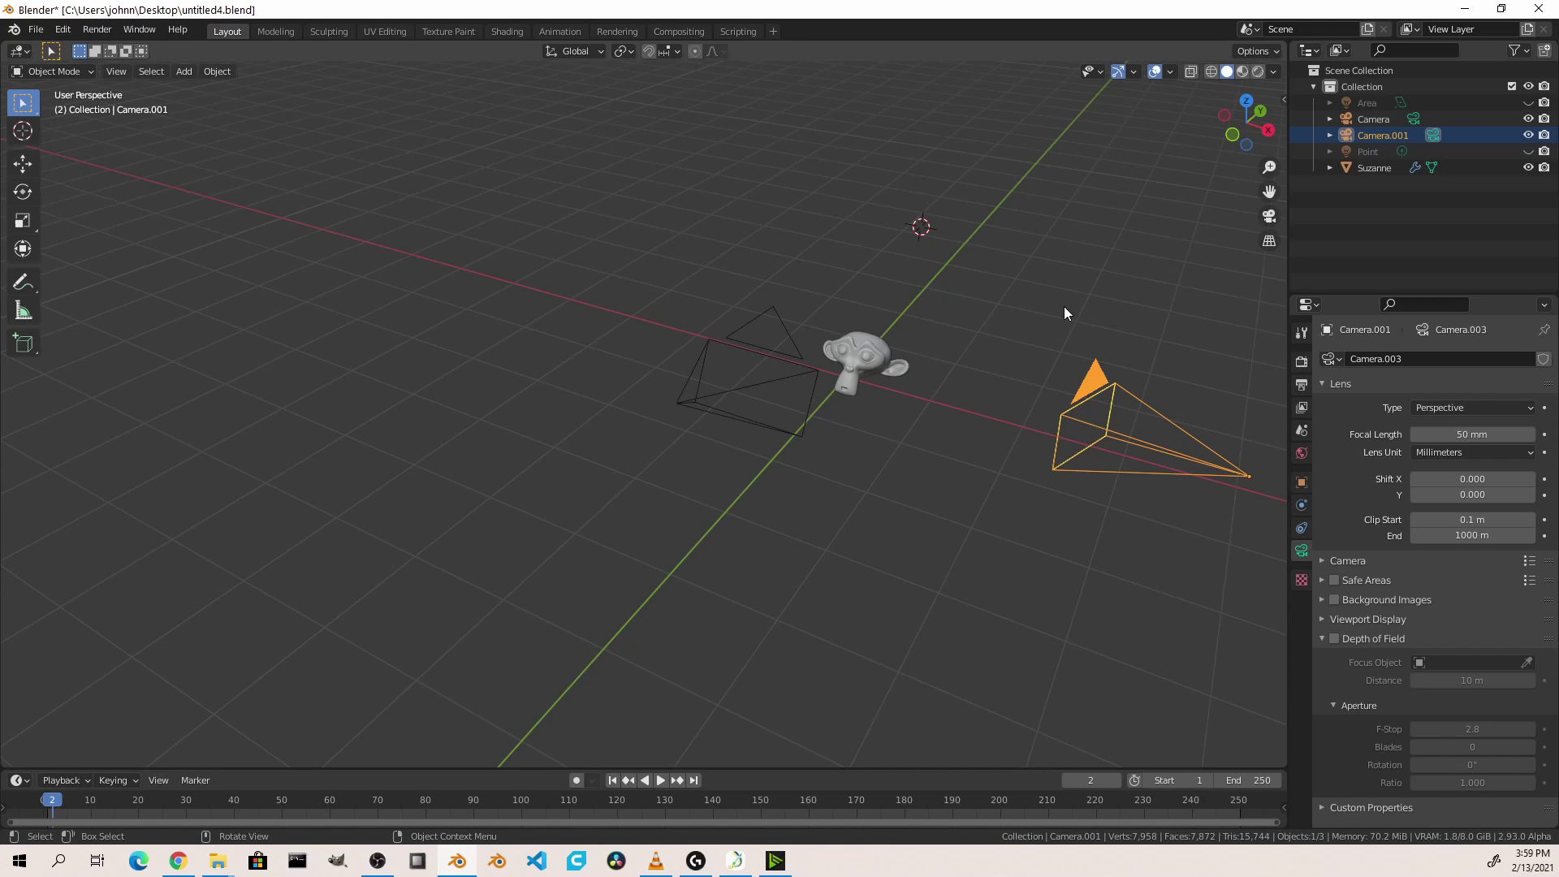
{"action": "key", "text": "grave"}
{"action": "left_click", "coordinate": [954, 362]}
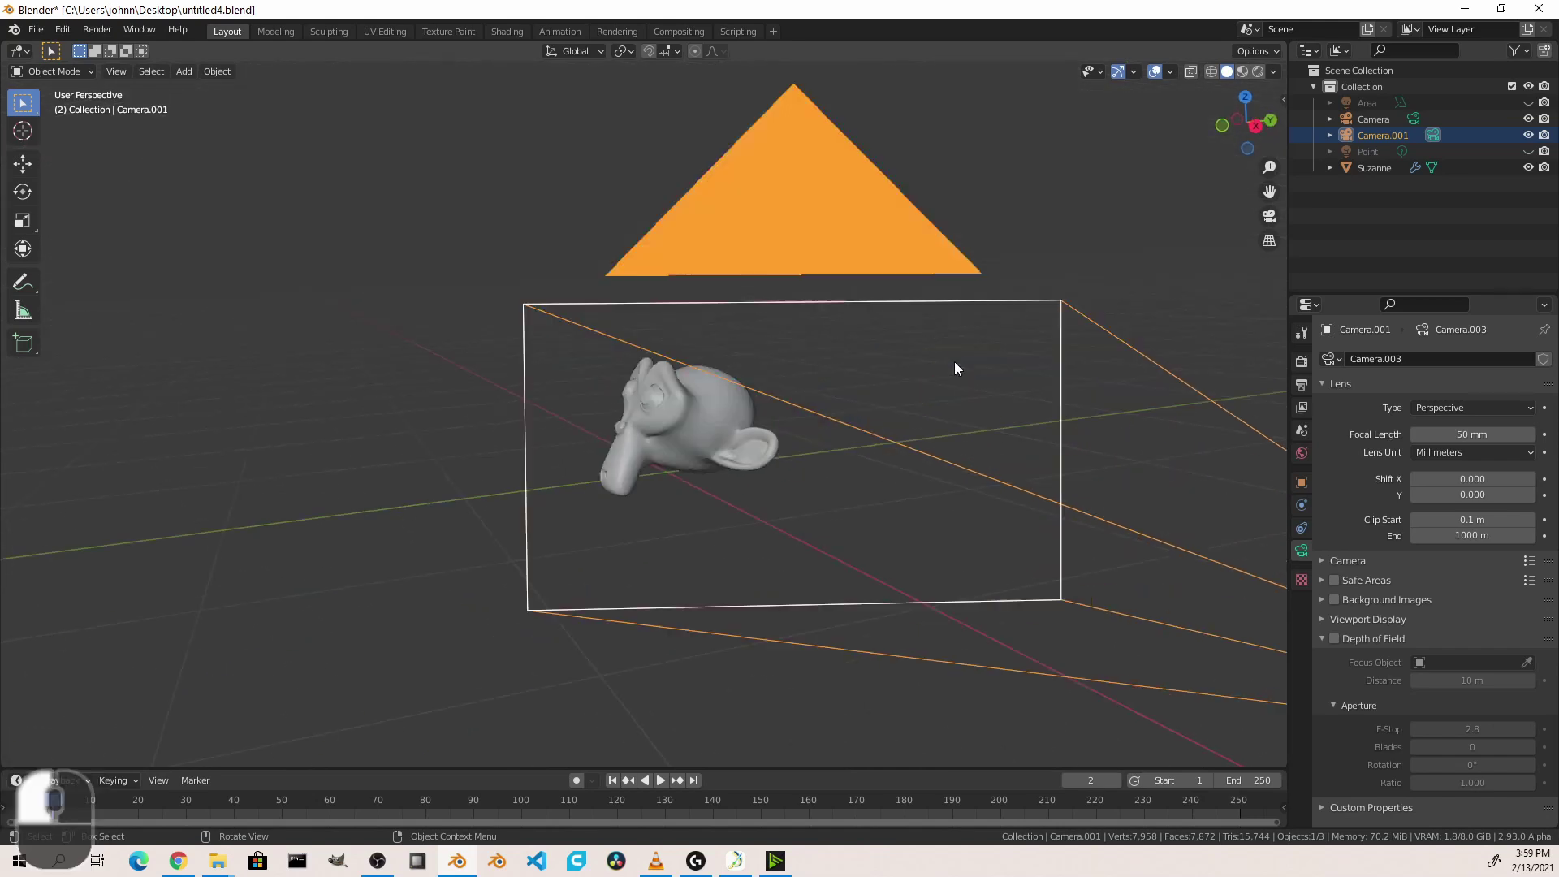
{"action": "key", "text": "KP_0"}
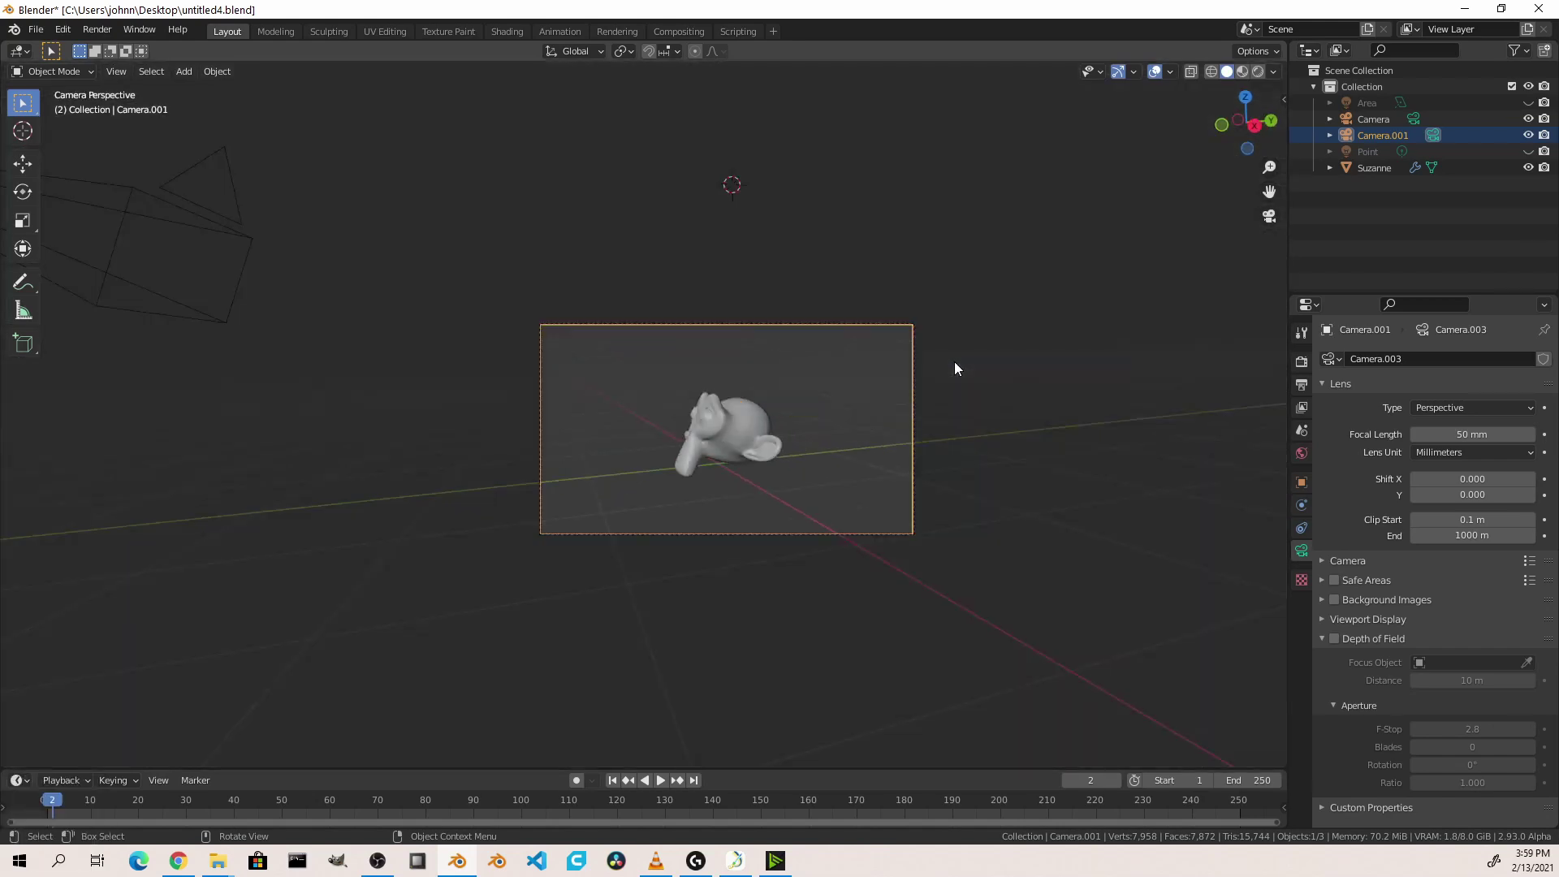
Compare the two camera views by alternating the active camera between Camera and Camera.001
{"action": "left_click", "coordinate": [1414, 119]}
{"action": "left_click", "coordinate": [1433, 135]}
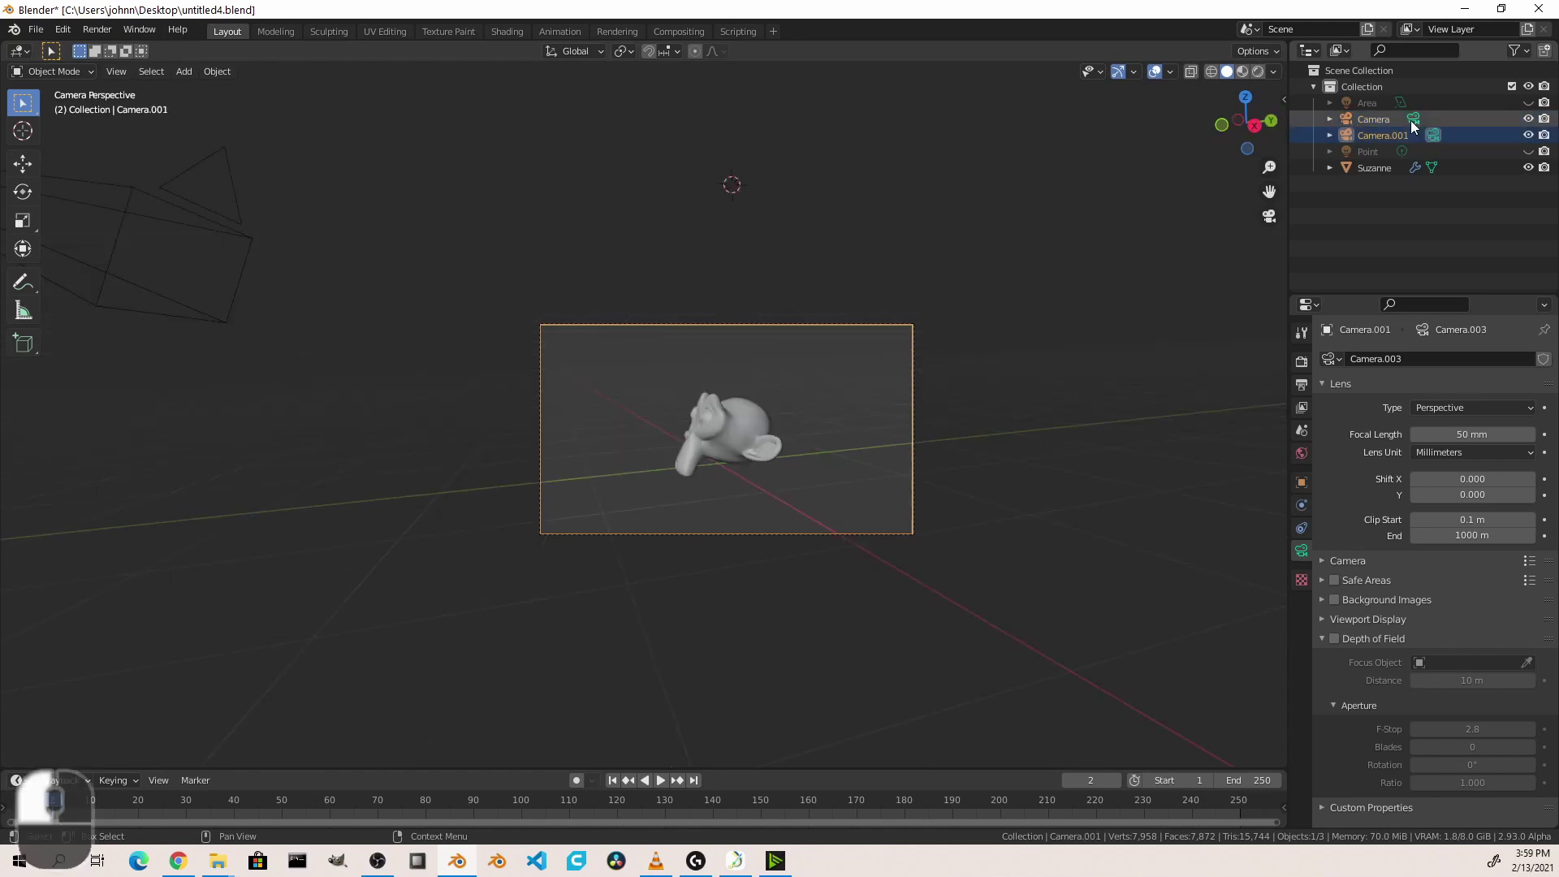
{"action": "left_click", "coordinate": [1414, 118]}
{"action": "left_click", "coordinate": [1434, 135]}
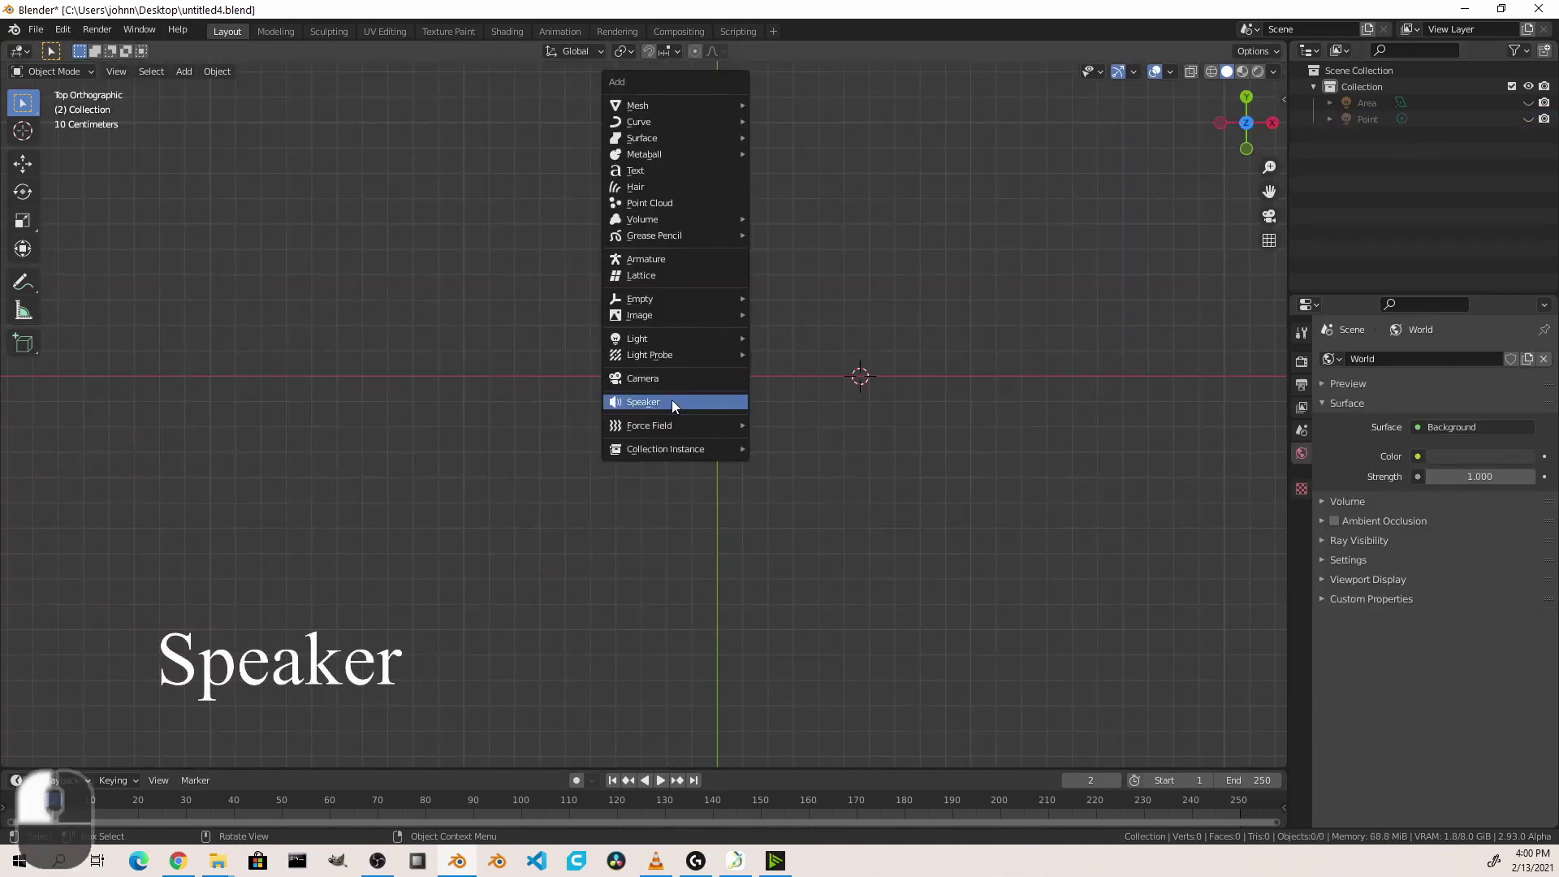
Add a speaker at the 3D cursor and scale it down to about 0.416
{"action": "left_click", "coordinate": [673, 403]}
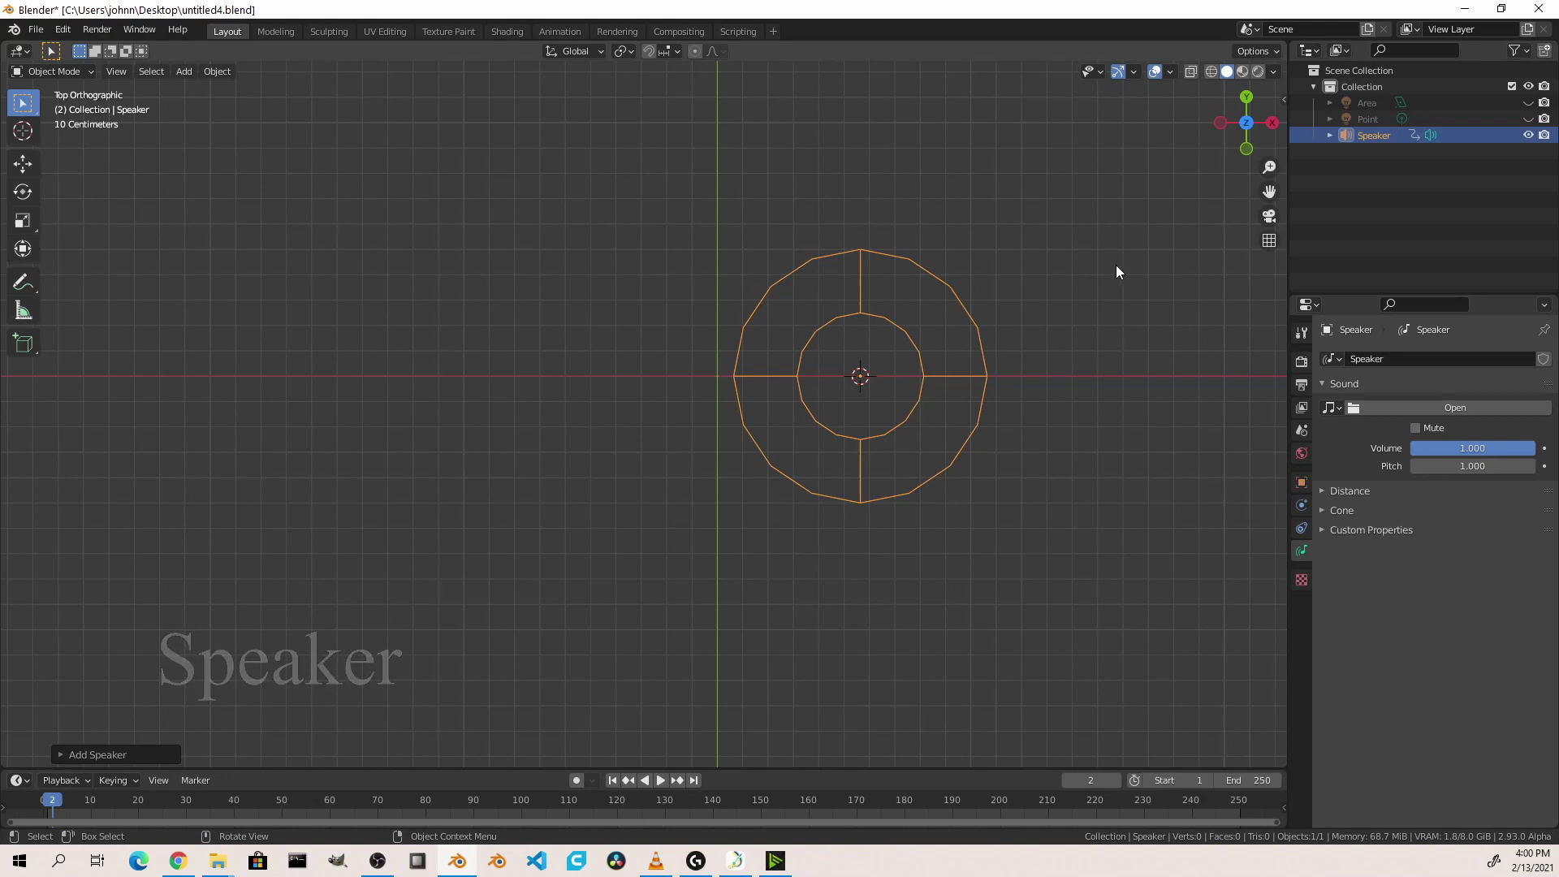
{"action": "key", "text": "s"}
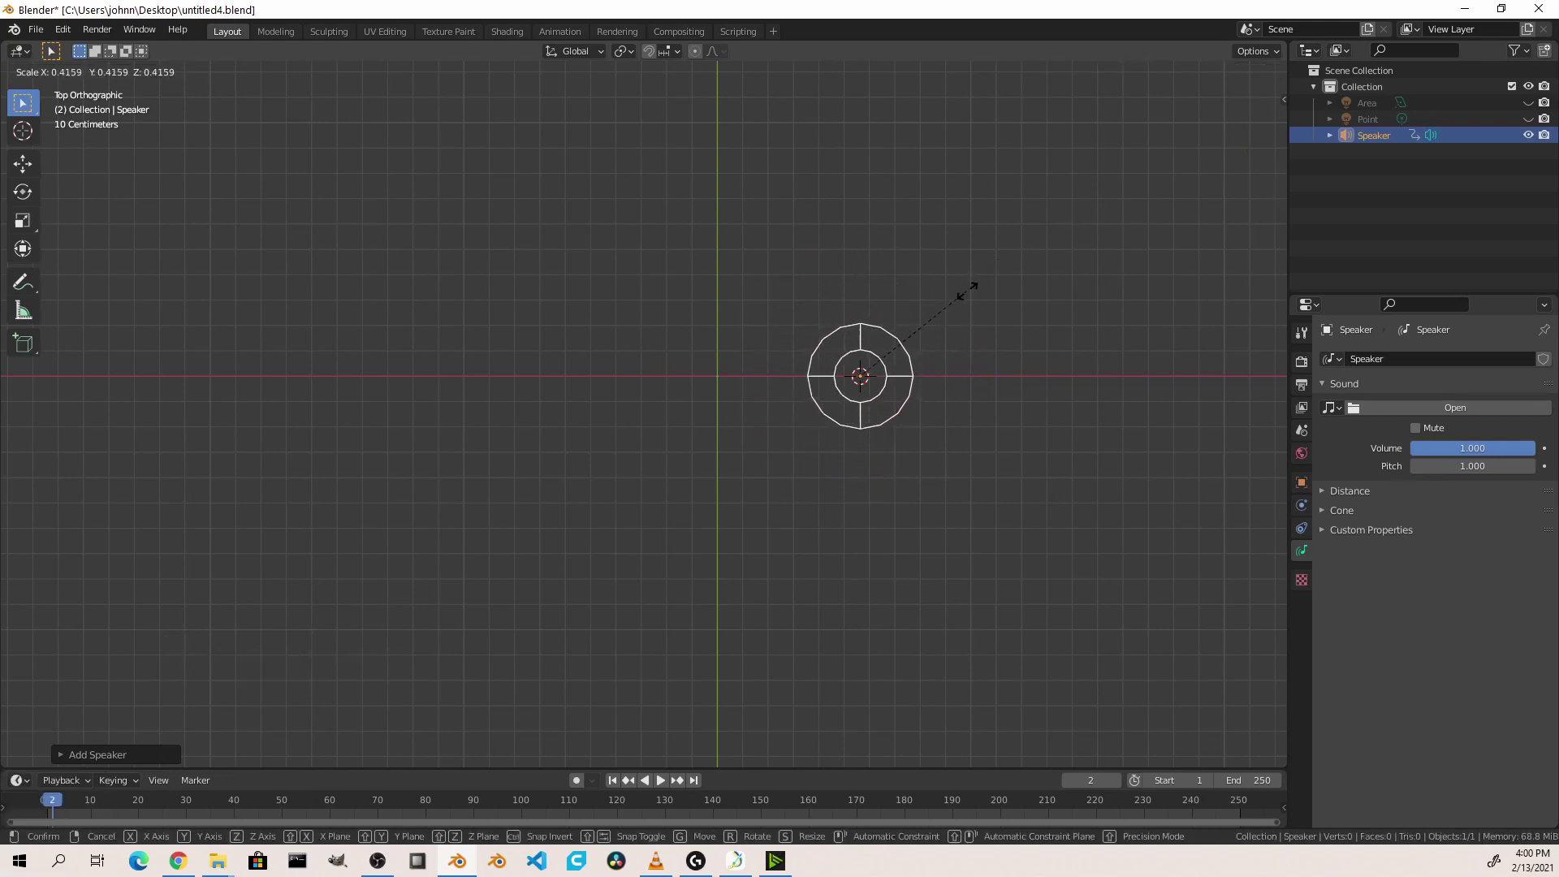
{"action": "left_click", "coordinate": [968, 293]}
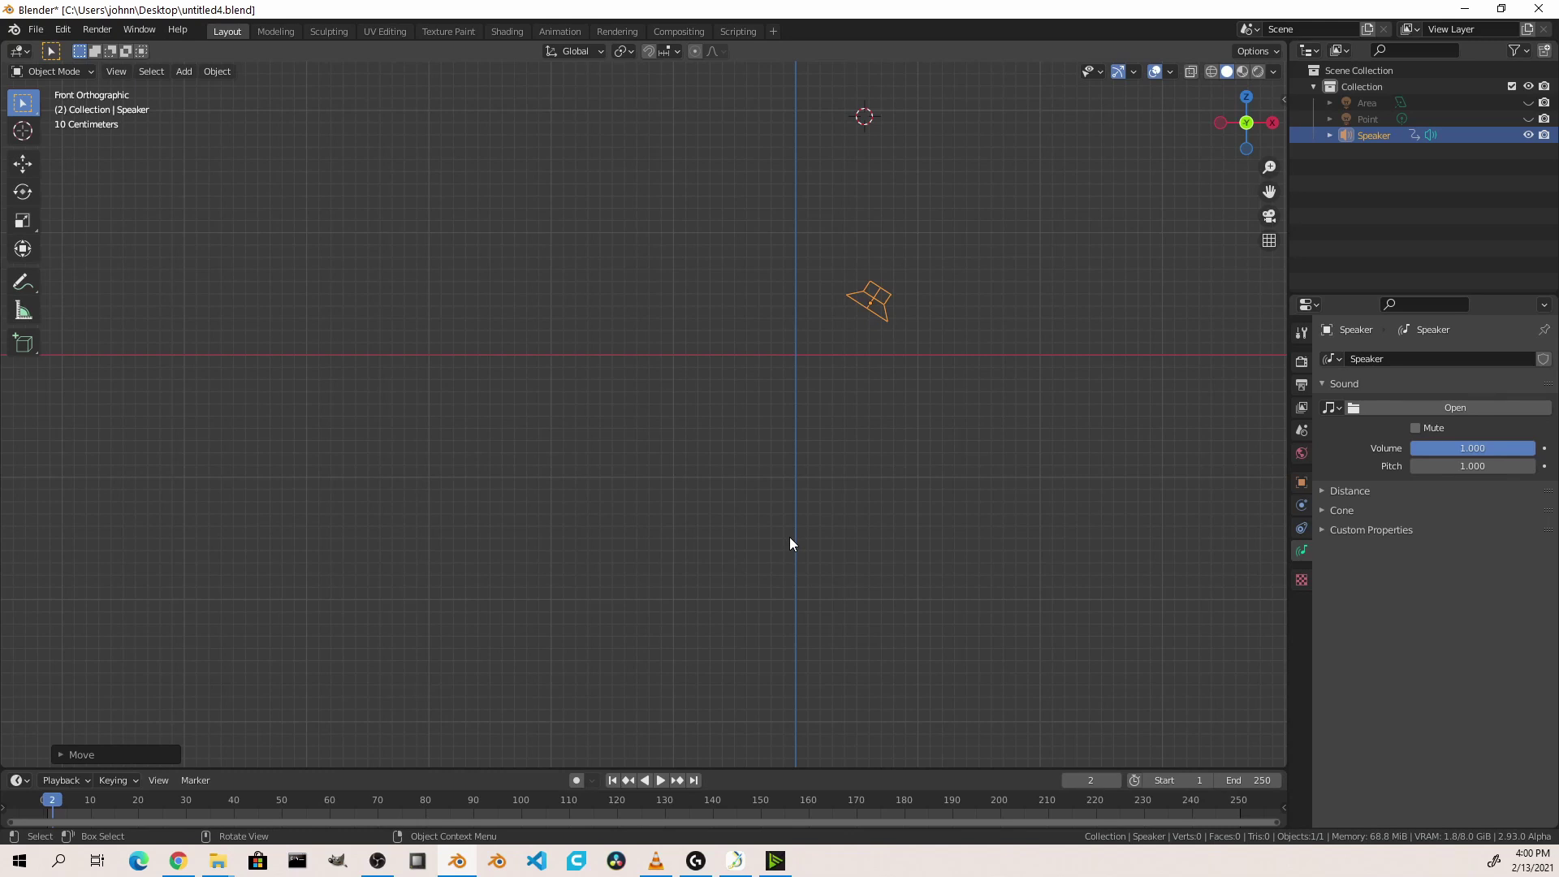
Delete the speaker and browse the force field and collection instance types available to add
{"action": "key", "text": "Delete"}
{"action": "key", "text": "shift+a"}
{"action": "mouse_move", "coordinate": [732, 392]}
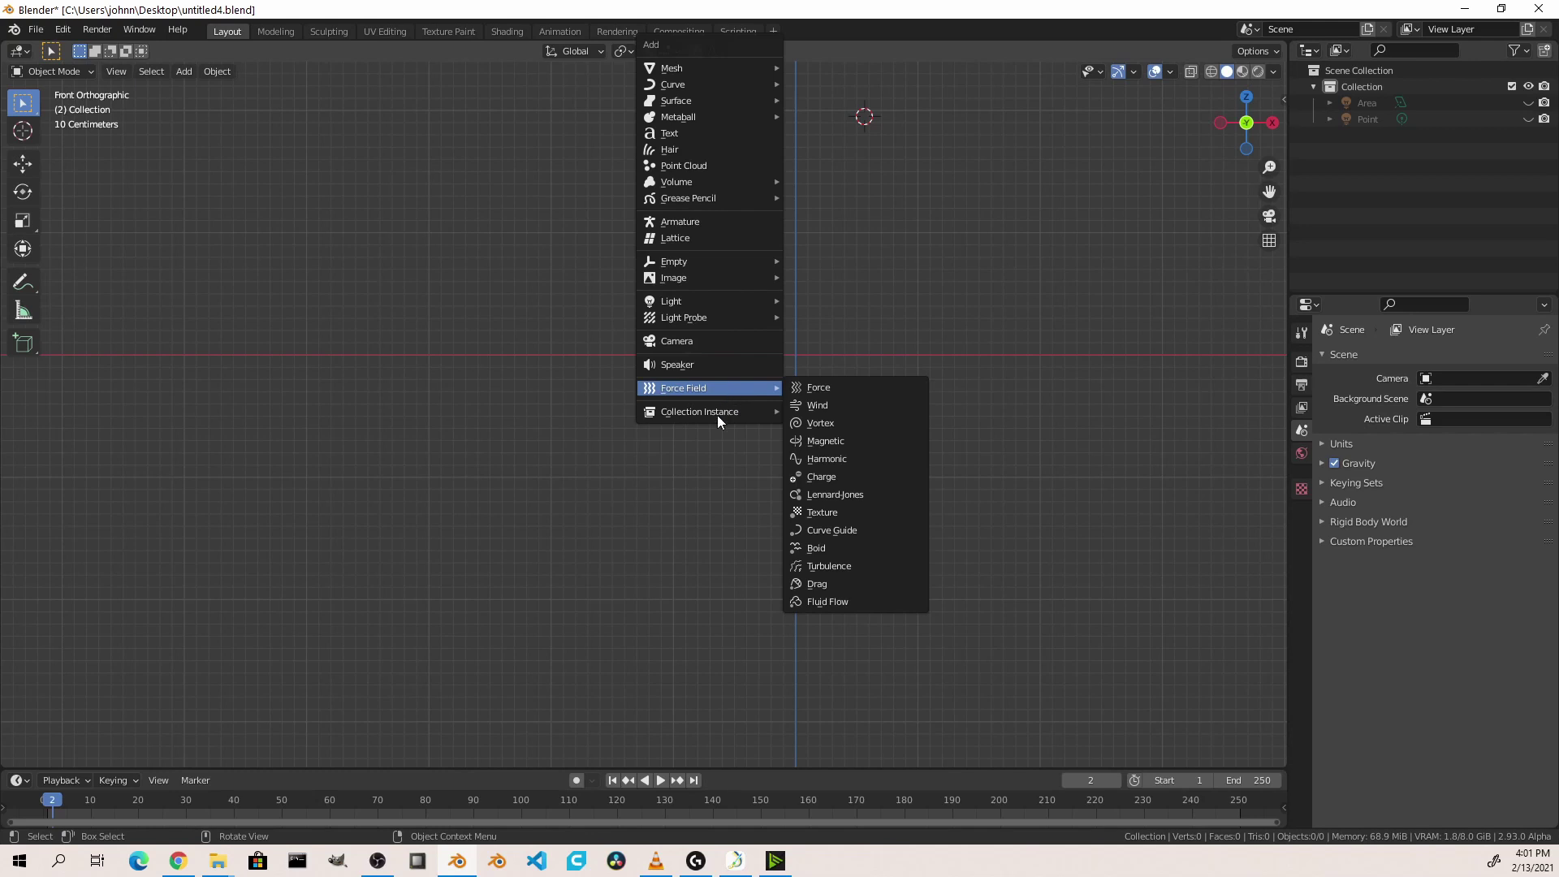
{"action": "mouse_move", "coordinate": [693, 412]}
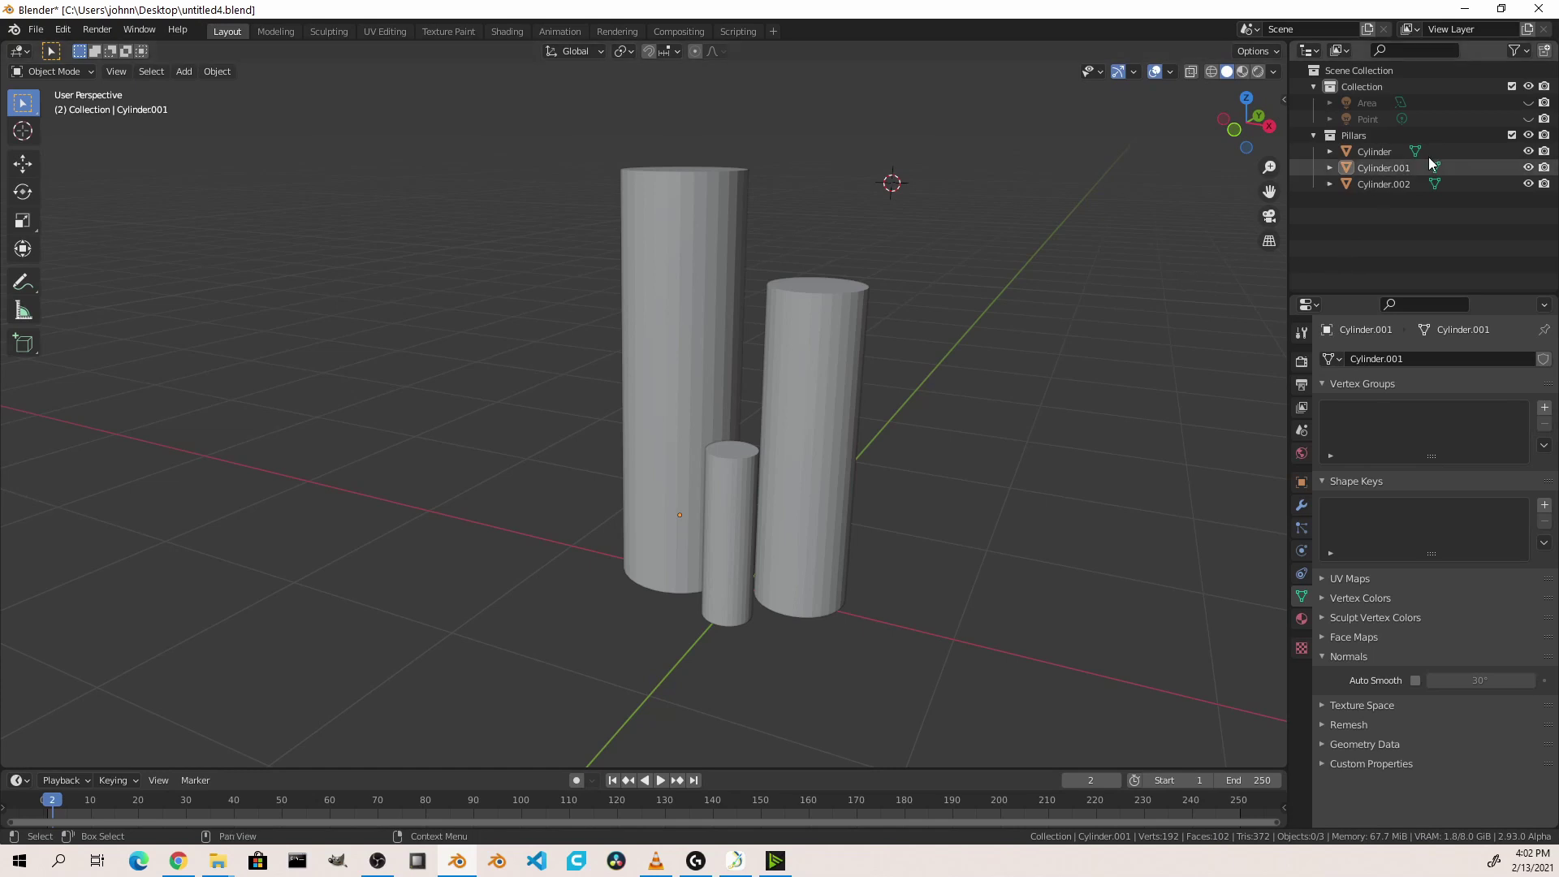
Exclude the Pillars collection from the view layer and add a collection instance of Pillars to the main Collection
{"action": "left_click", "coordinate": [1511, 135]}
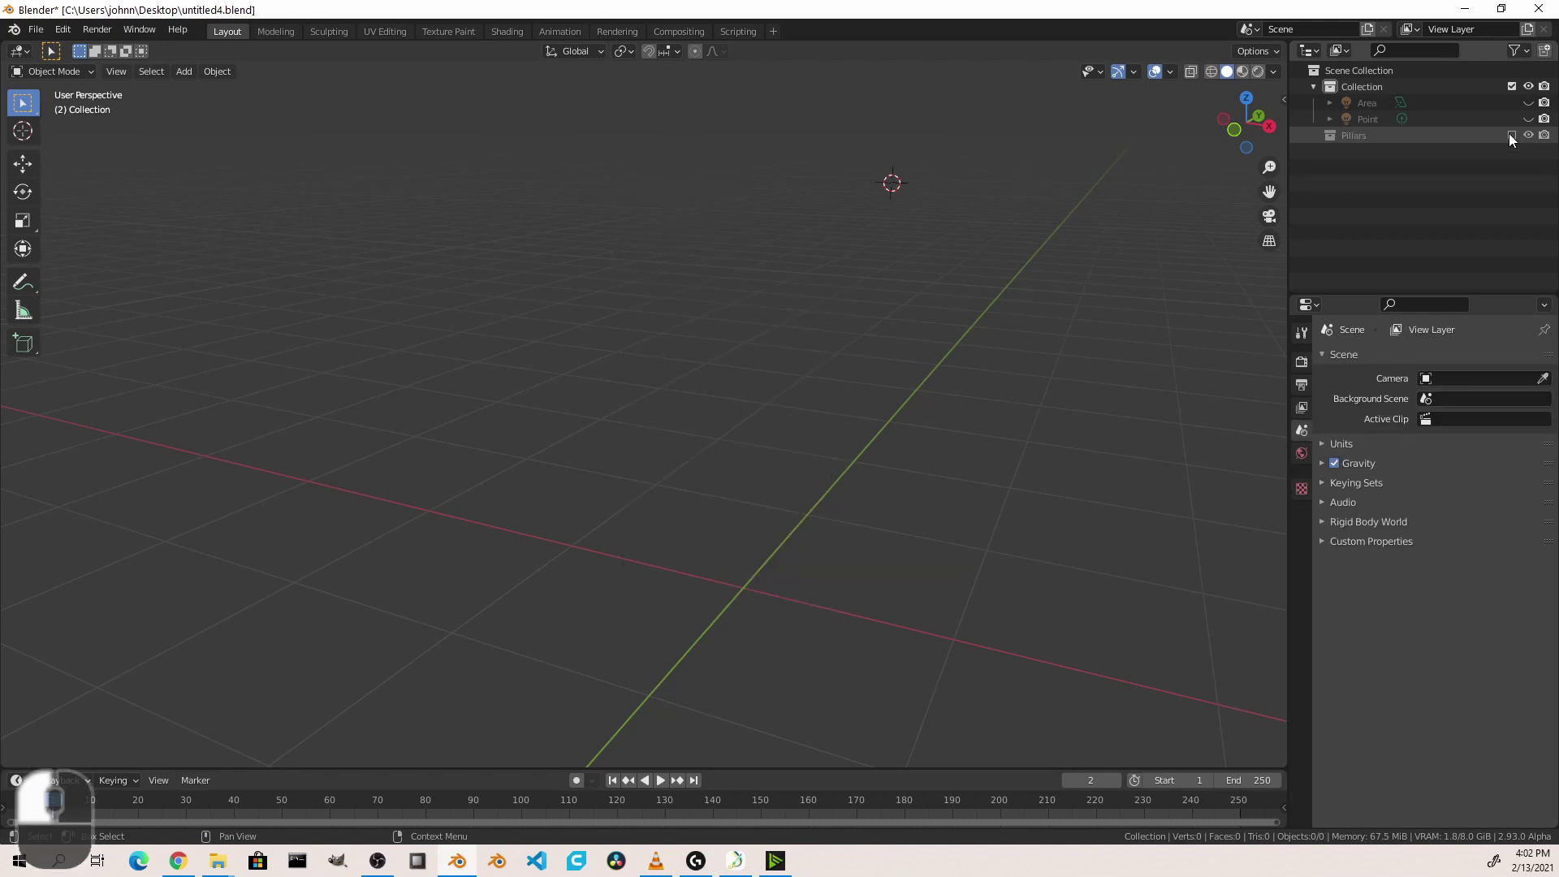
{"action": "left_click", "coordinate": [1384, 86]}
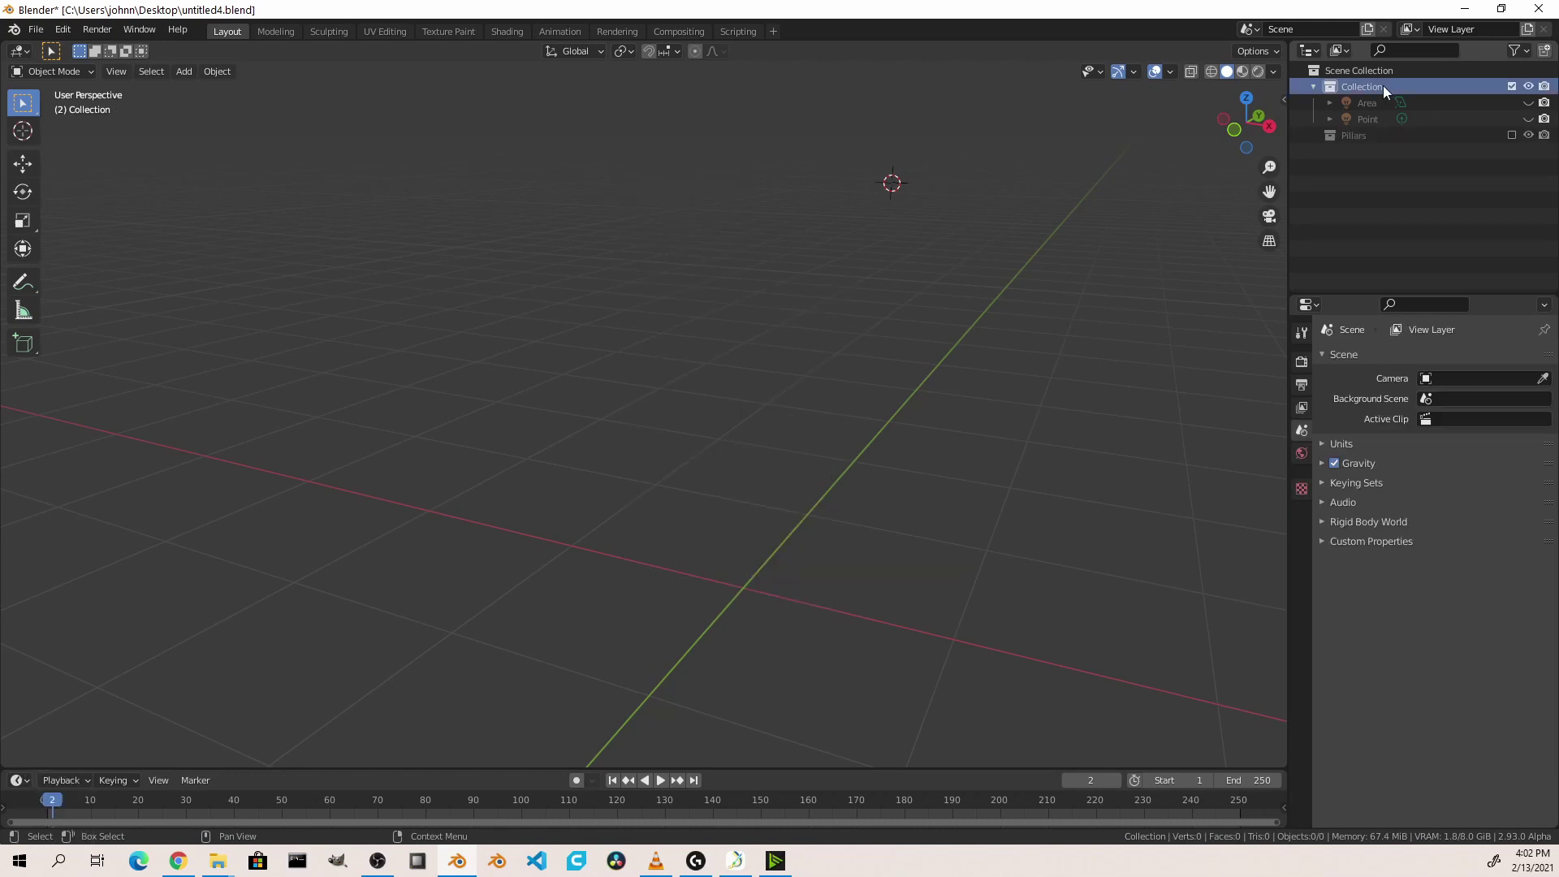
{"action": "key", "text": "shift"}
{"action": "key", "text": "shift+a"}
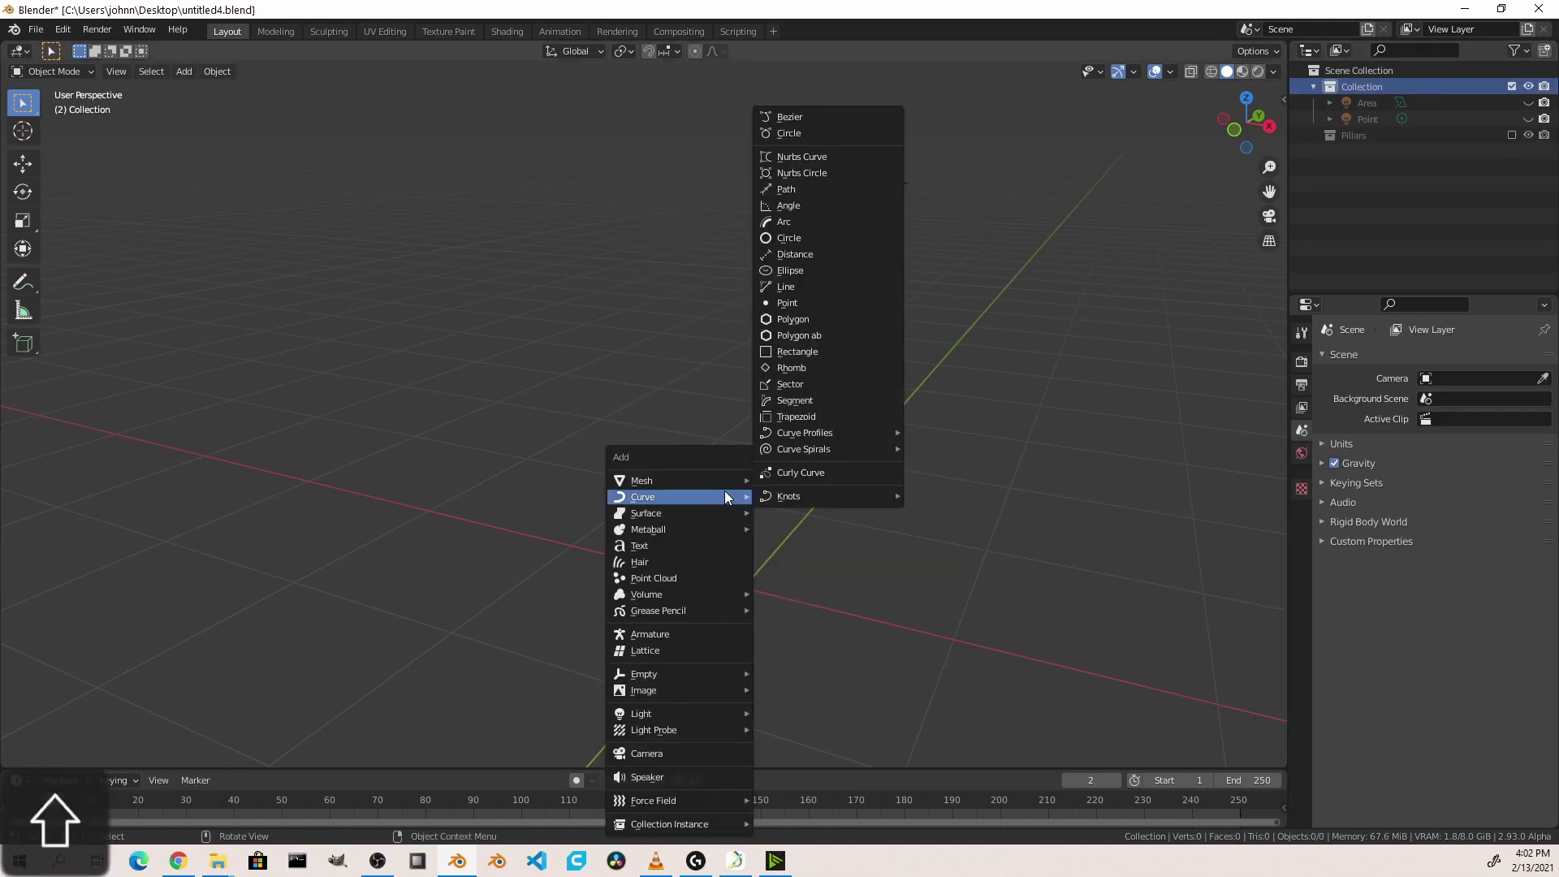
{"action": "key", "text": "shift+a"}
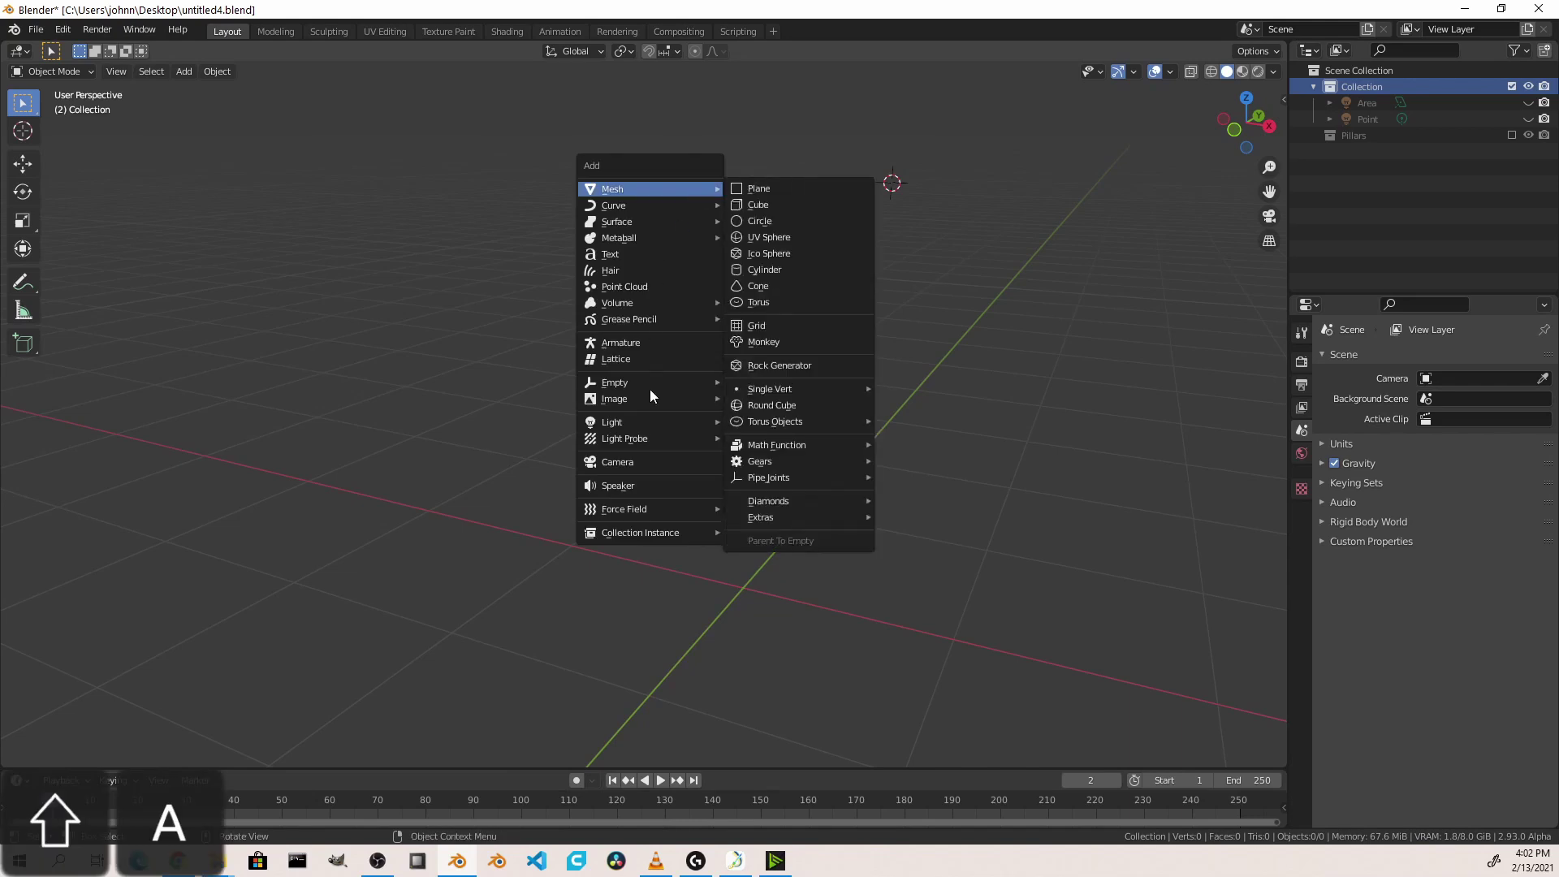
{"action": "mouse_move", "coordinate": [607, 534]}
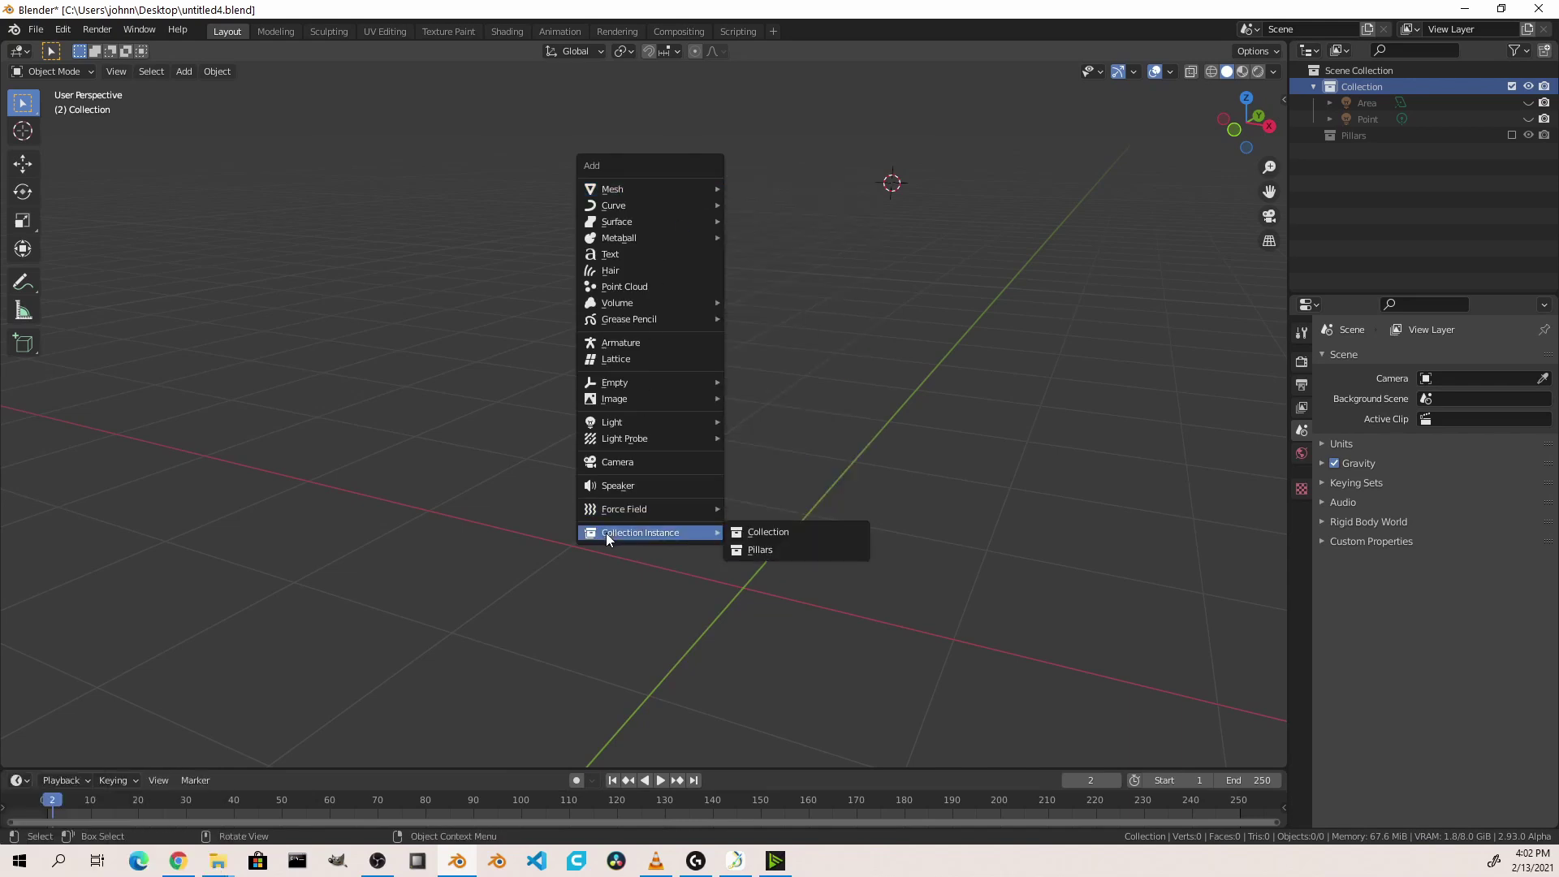
{"action": "left_click", "coordinate": [796, 550]}
In front view, move the Pillars instance about -0.54 m in X and -1.94 m in Z, near the world origin
{"action": "key", "text": "grave"}
{"action": "key", "text": "g"}
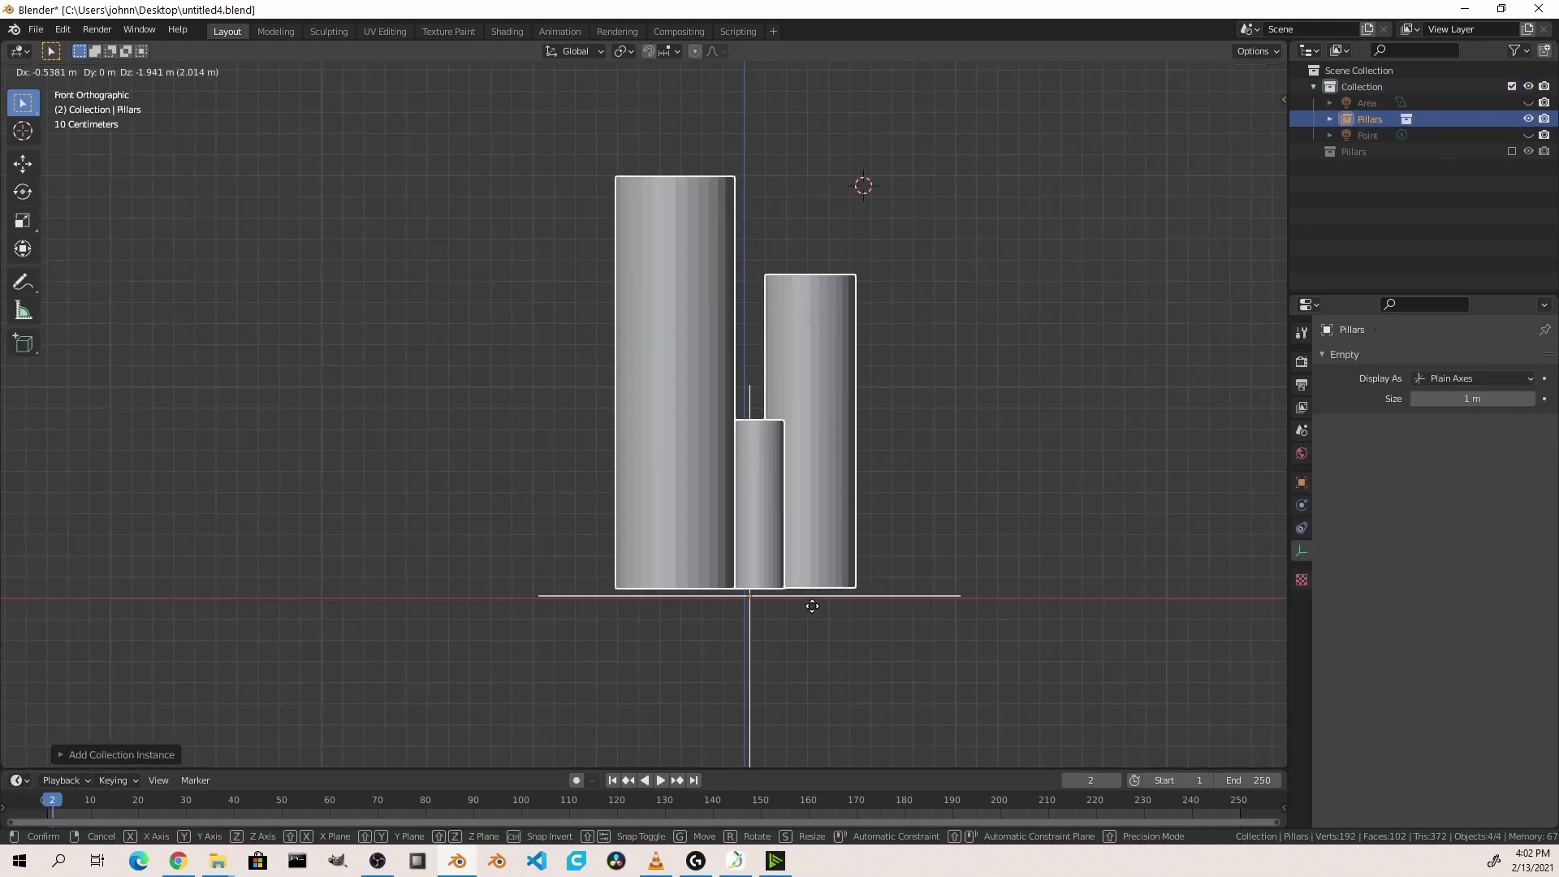
{"action": "left_click", "coordinate": [812, 606]}
{"action": "middle_click_drag", "start_coordinate": [773, 284], "coordinate": [672, 341]}
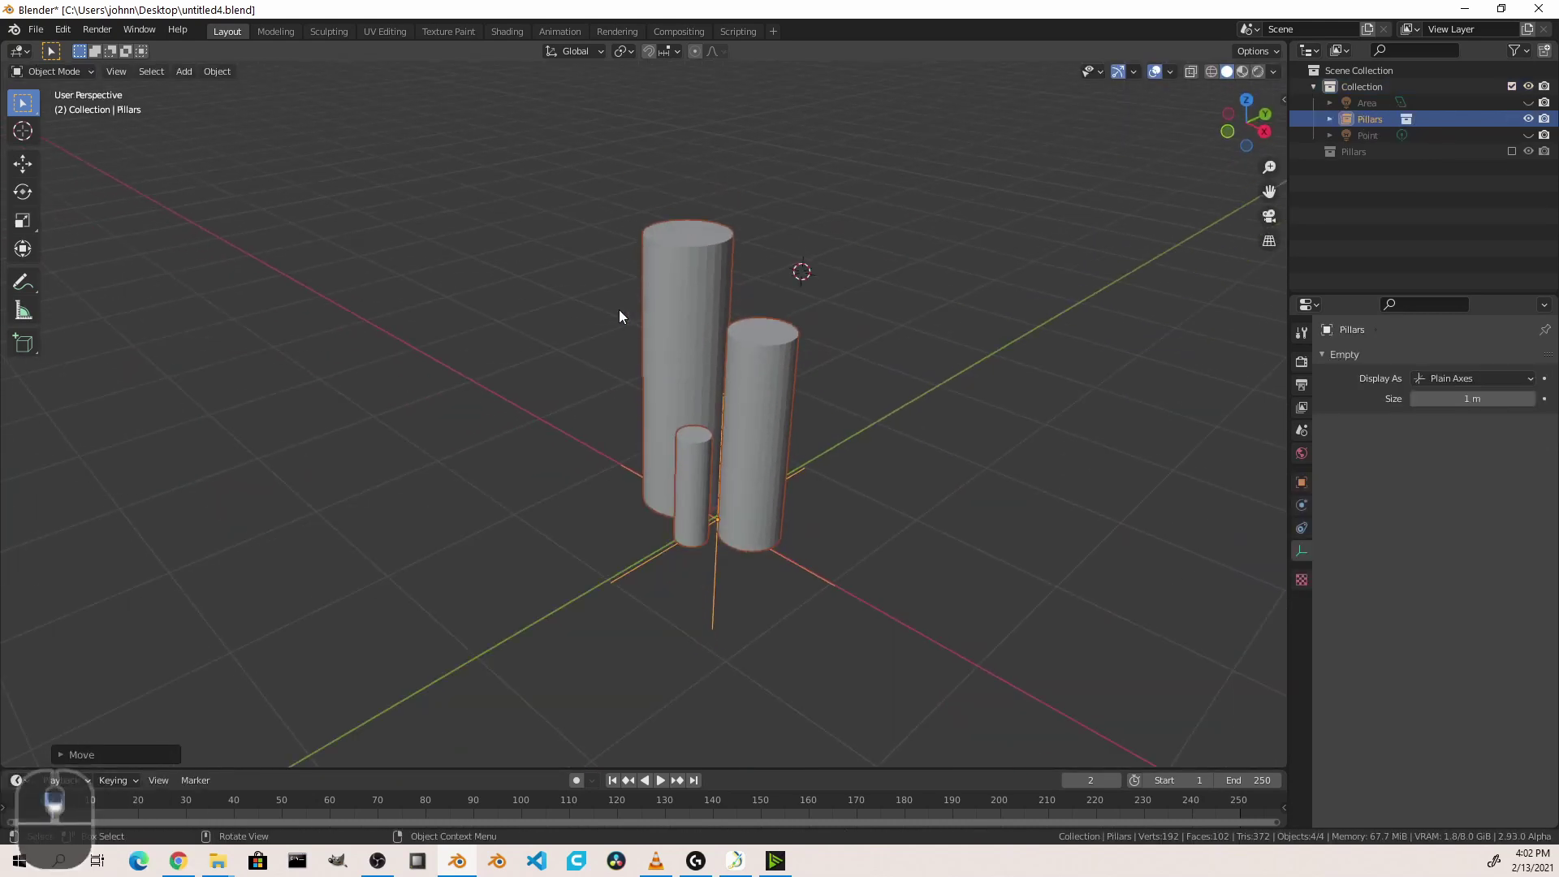
Try to enter Edit Mode on the Pillars instance and test grabbing it
{"action": "left_click", "coordinate": [752, 421]}
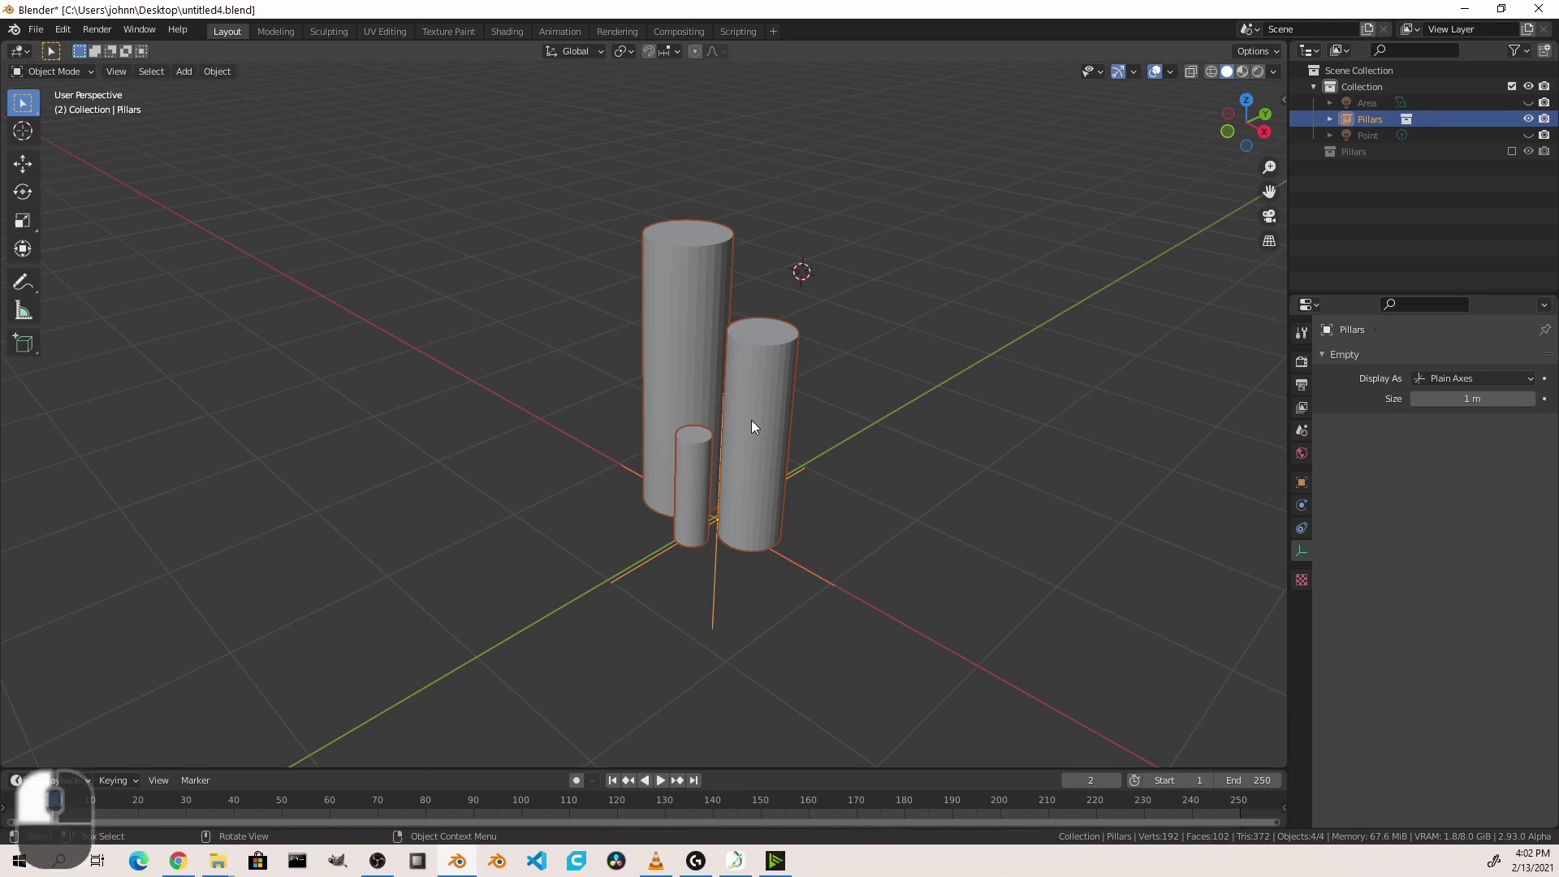
{"action": "key", "text": "Tab"}
{"action": "key", "text": "Tab"}
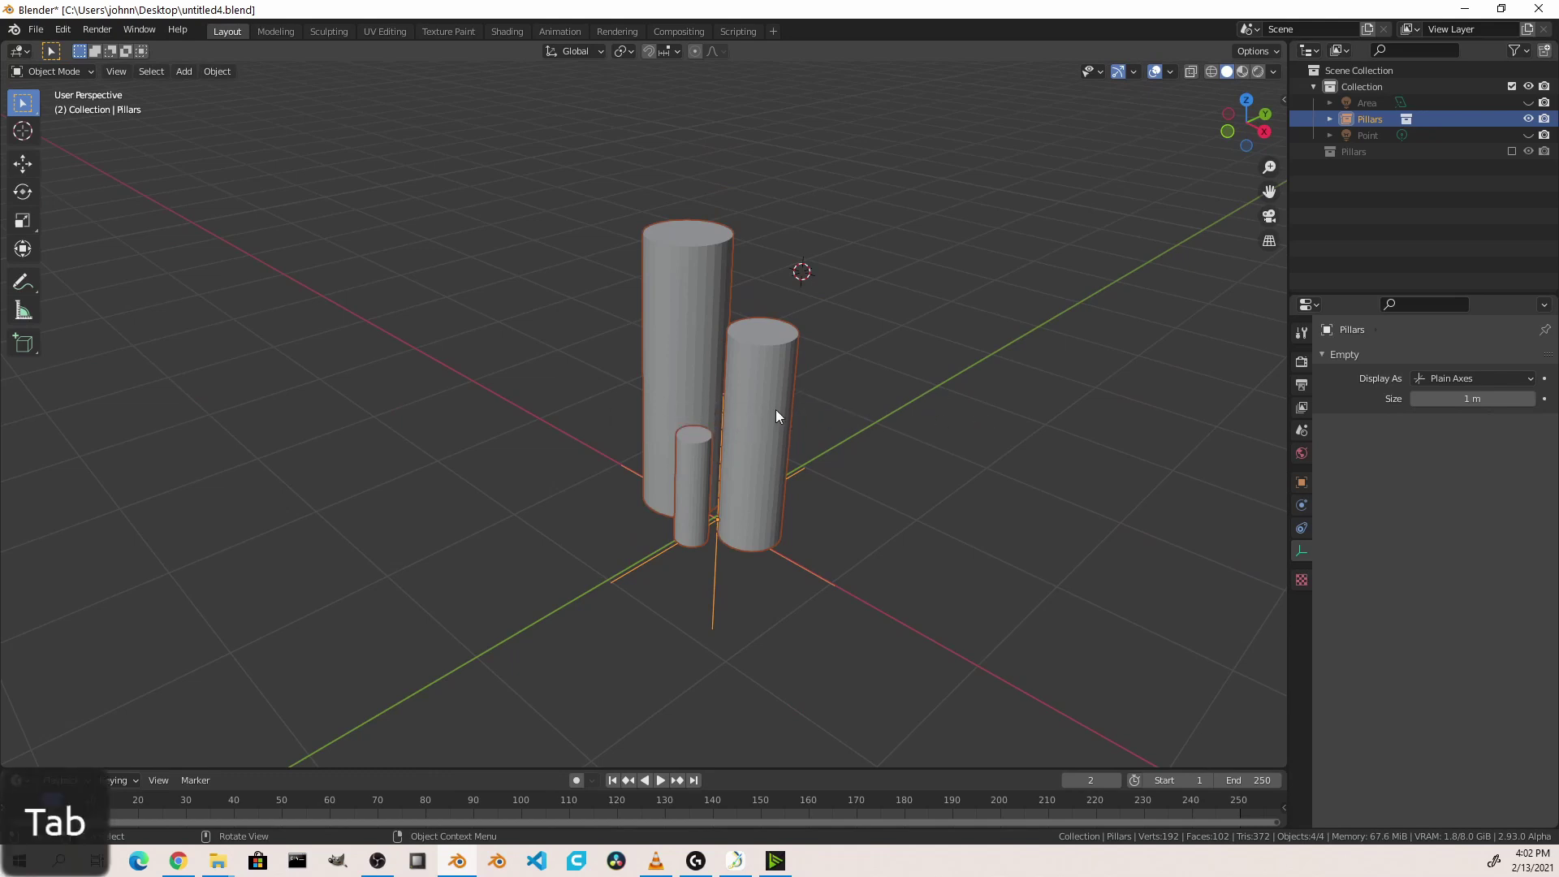
{"action": "key", "text": "g"}
{"action": "left_click", "coordinate": [764, 421]}
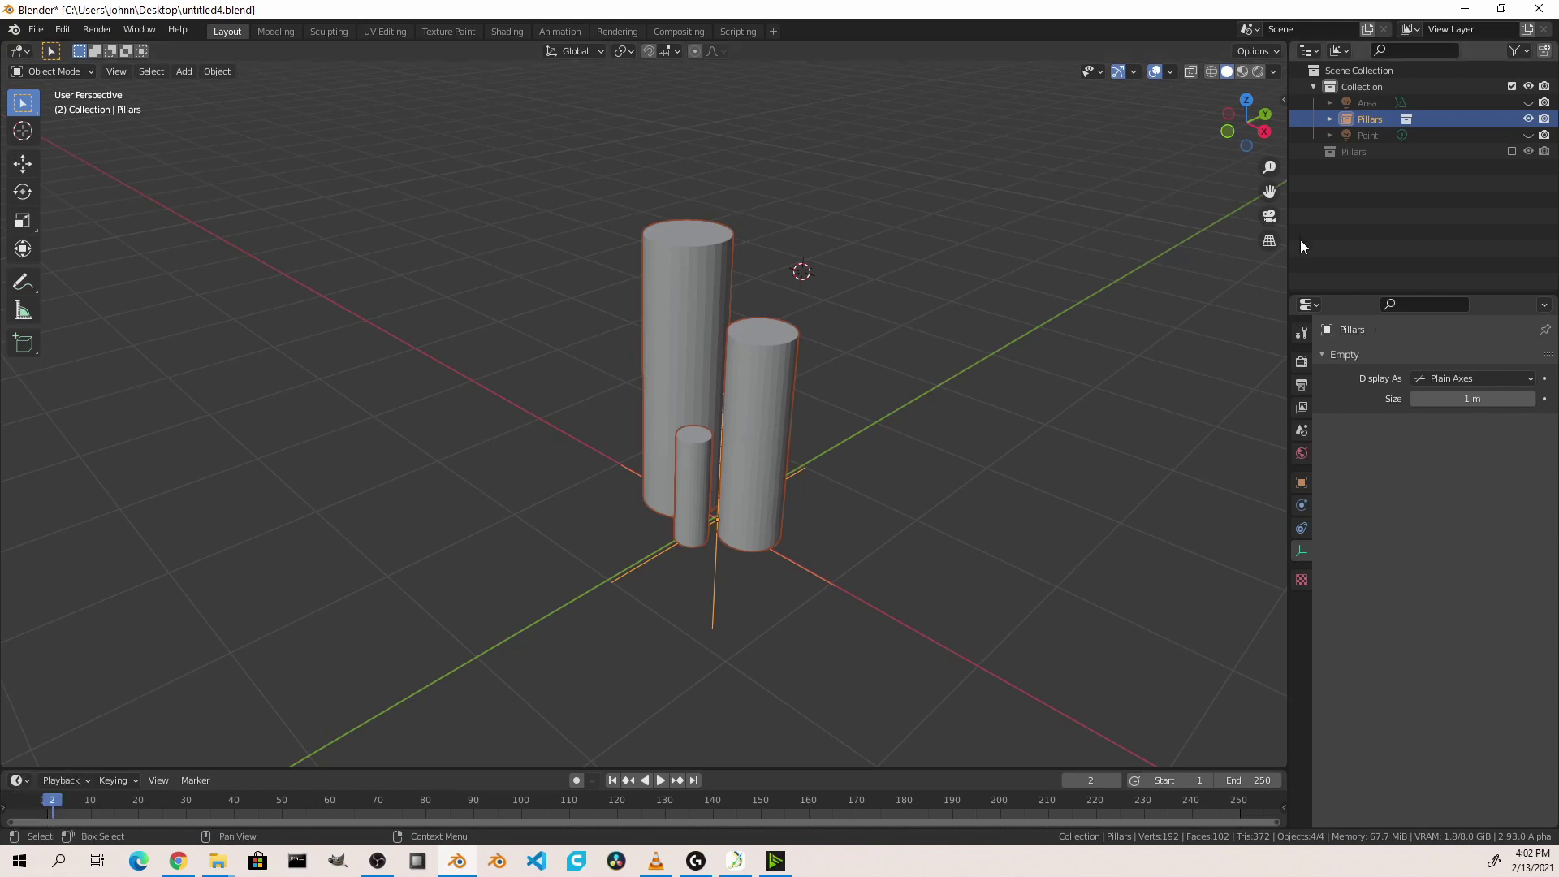
Move the Pillars instance about -1.85 m along the global X axis
{"action": "key", "text": "g"}
{"action": "middle_click", "coordinate": [914, 434]}
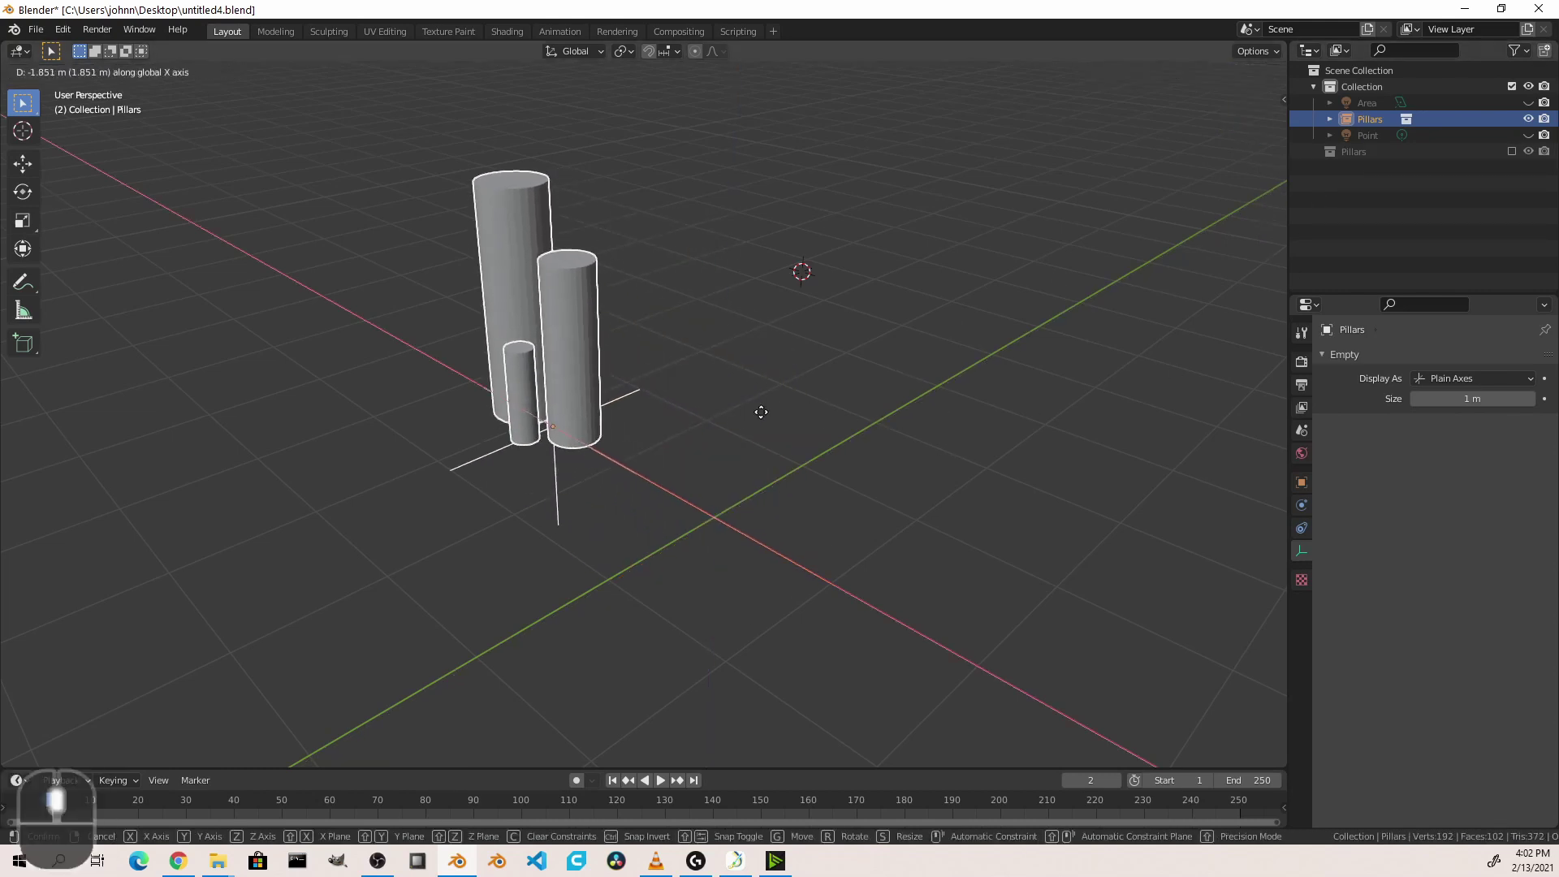
{"action": "left_click", "coordinate": [757, 410]}
{"action": "middle_click_drag", "start_coordinate": [747, 412], "coordinate": [799, 419]}
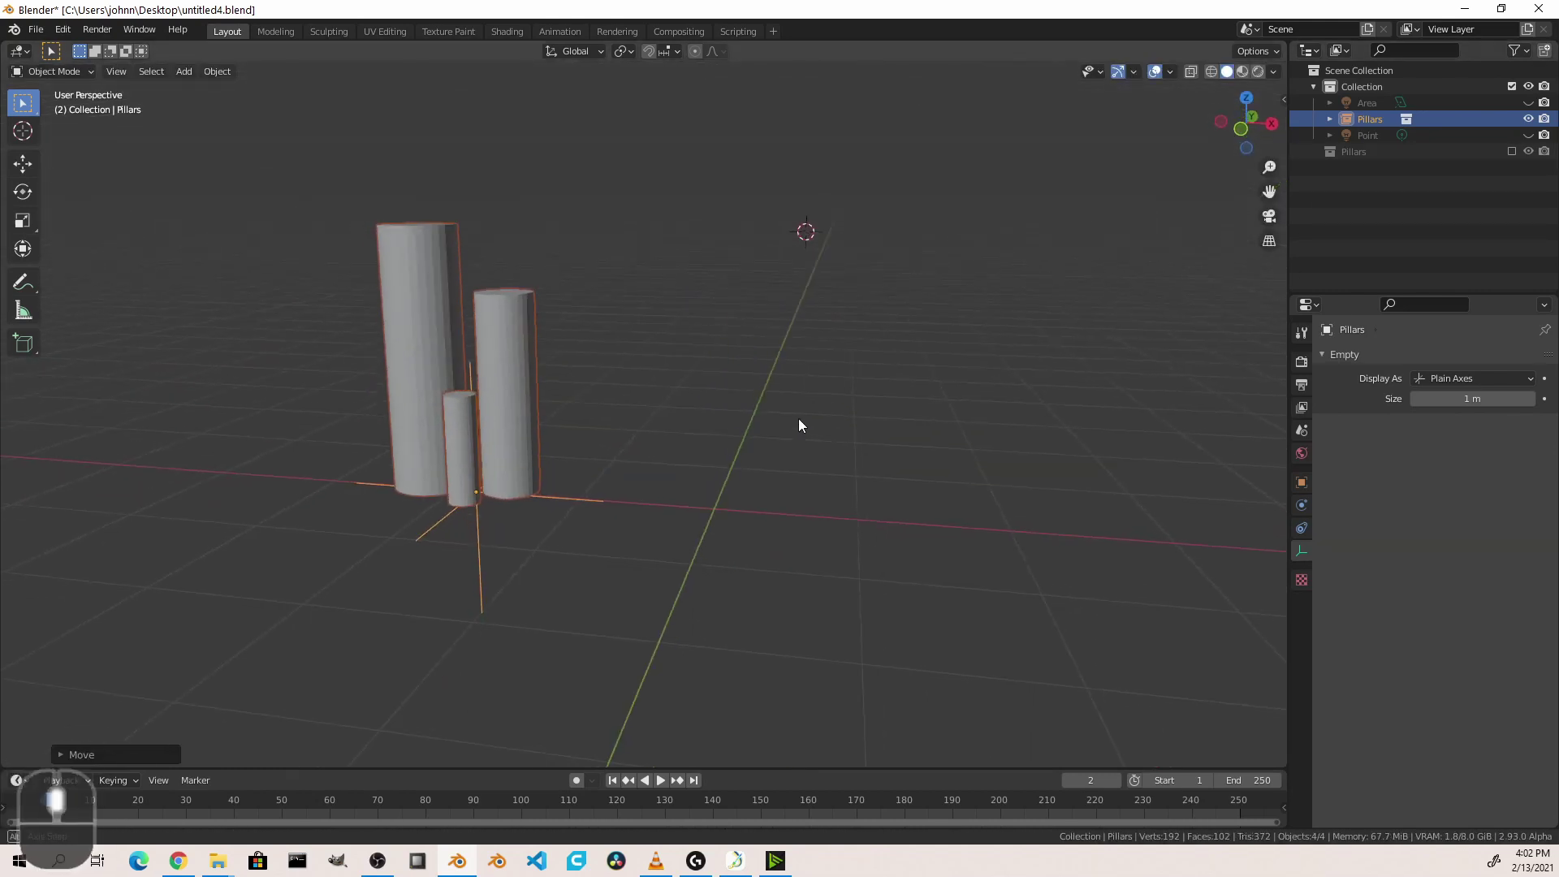
Re-enable the original Pillars collection and add a loop cut below the middle of Cylinder.001
{"action": "left_click", "coordinate": [1511, 151]}
{"action": "scroll", "coordinate": [768, 378], "scroll_direction": "up", "scroll_amount": 2}
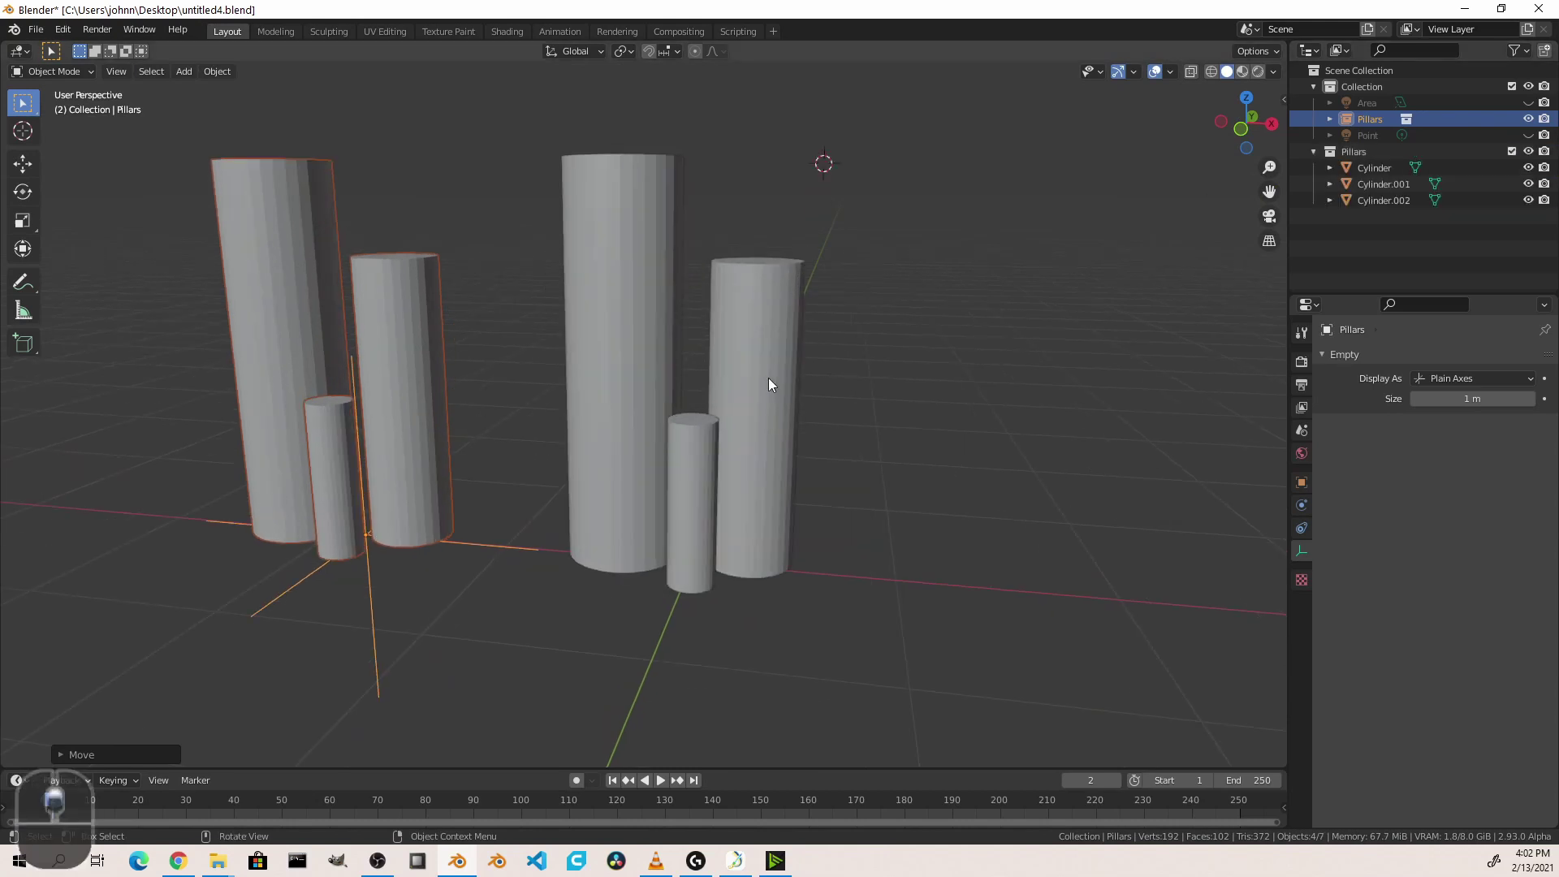
{"action": "left_click", "coordinate": [768, 377]}
{"action": "key", "text": "Tab"}
{"action": "key", "text": "ctrl+r"}
{"action": "left_click", "coordinate": [789, 382]}
{"action": "left_click", "coordinate": [812, 426]}
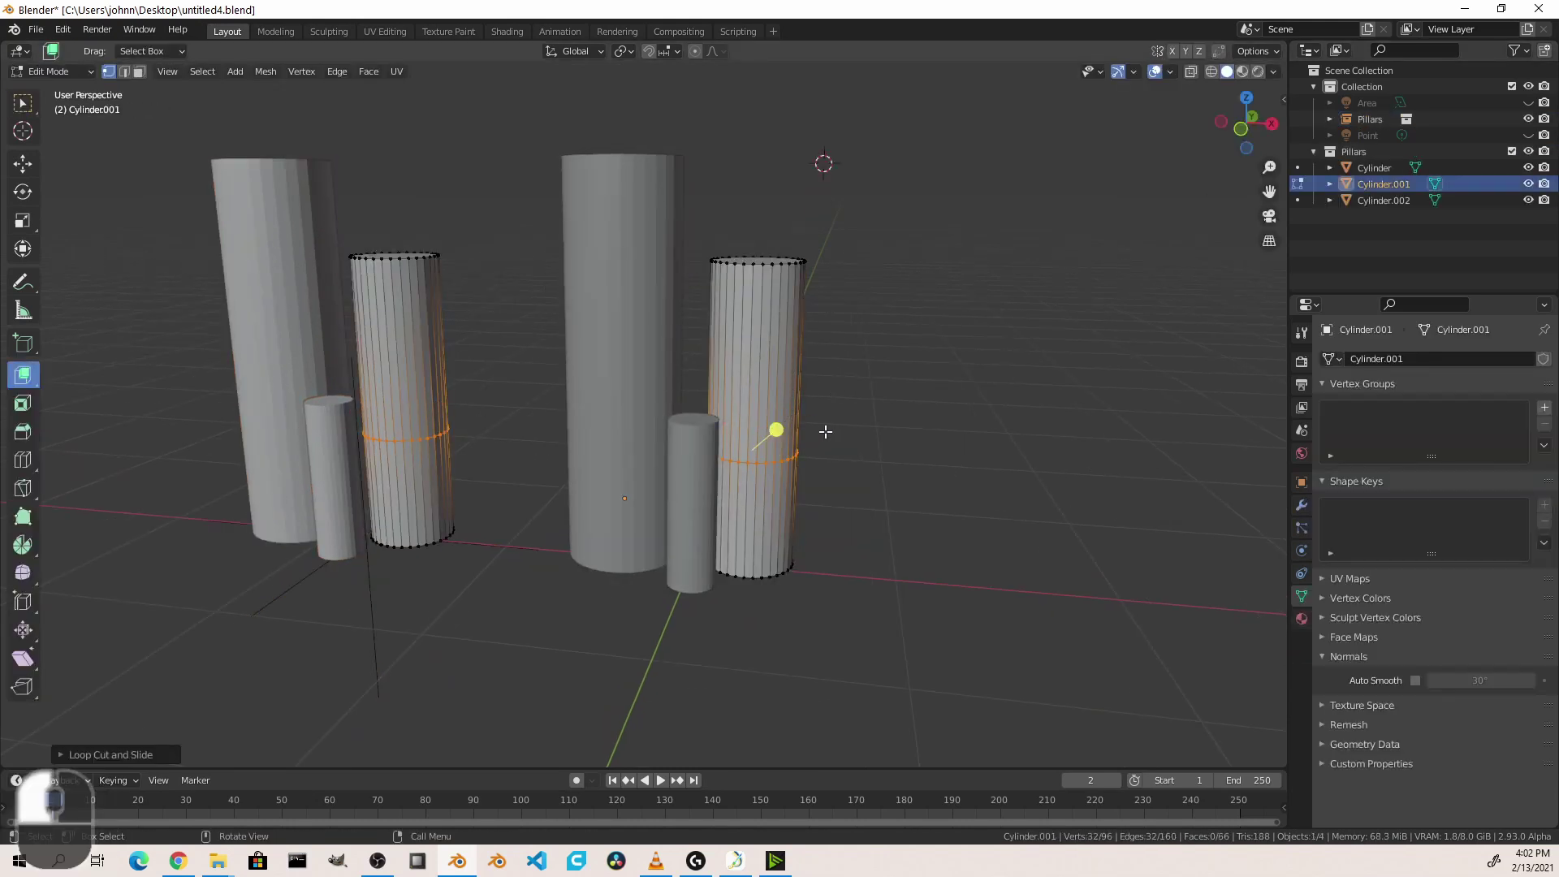
Add two more loop cuts to Cylinder.001 and scale the middle loop inward to form a narrow waist
{"action": "key", "text": "ctrl+r"}
{"action": "left_click", "coordinate": [794, 364]}
{"action": "left_click", "coordinate": [802, 406]}
{"action": "key", "text": "ctrl+r"}
{"action": "left_click", "coordinate": [797, 446]}
{"action": "left_click", "coordinate": [796, 447]}
{"action": "key", "text": "s"}
{"action": "left_click", "coordinate": [679, 425]}
{"action": "key", "text": "Tab"}
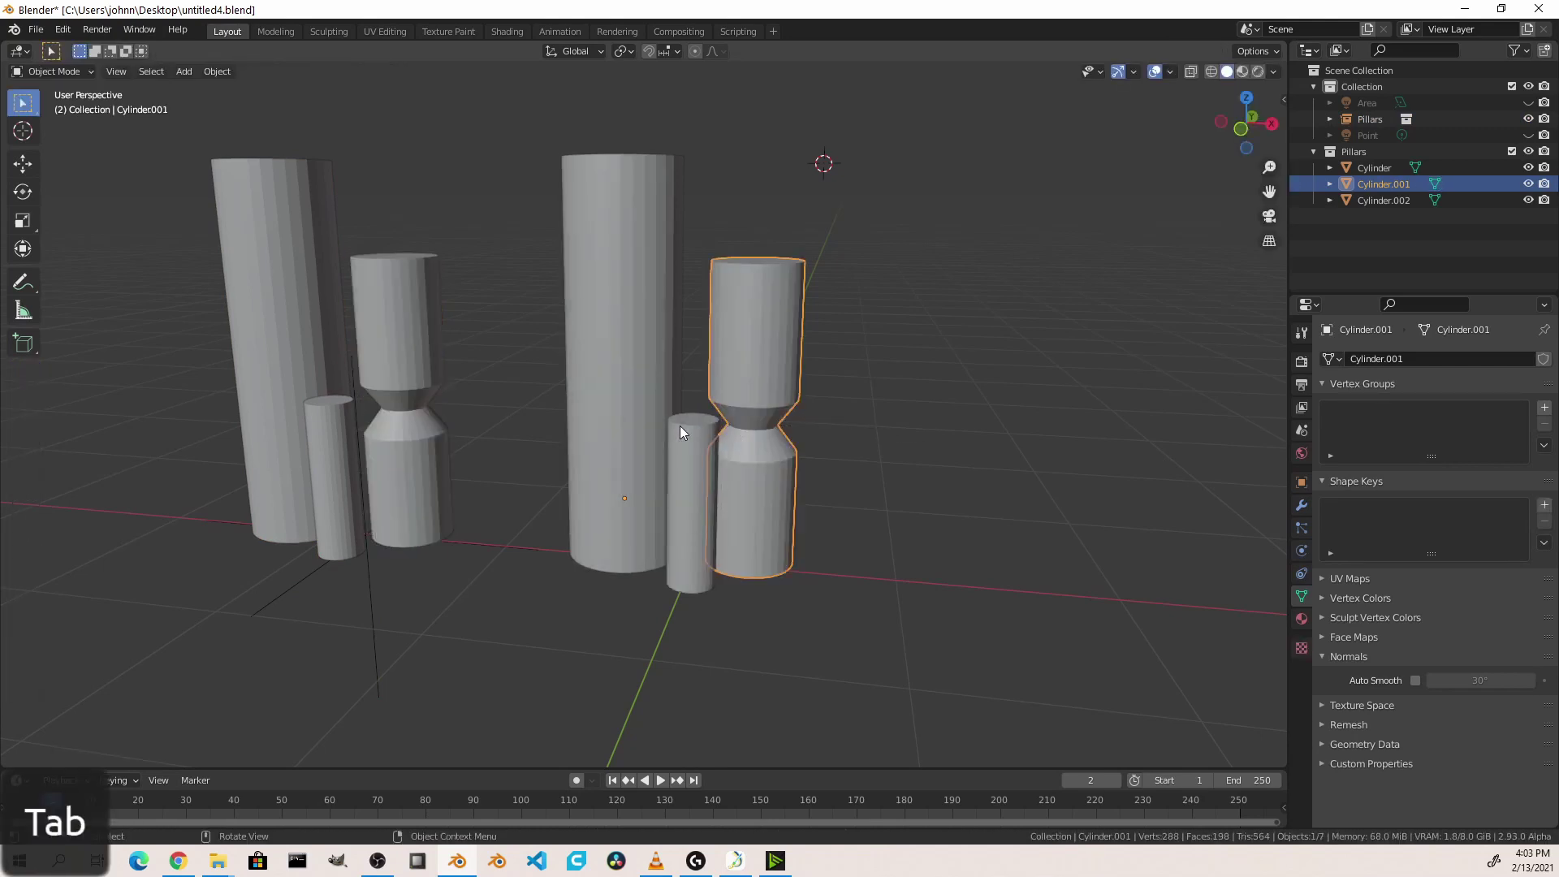
Exclude the original Pillars collection again and select the Pillars instance
{"action": "left_click", "coordinate": [1511, 151]}
{"action": "left_click", "coordinate": [421, 460]}
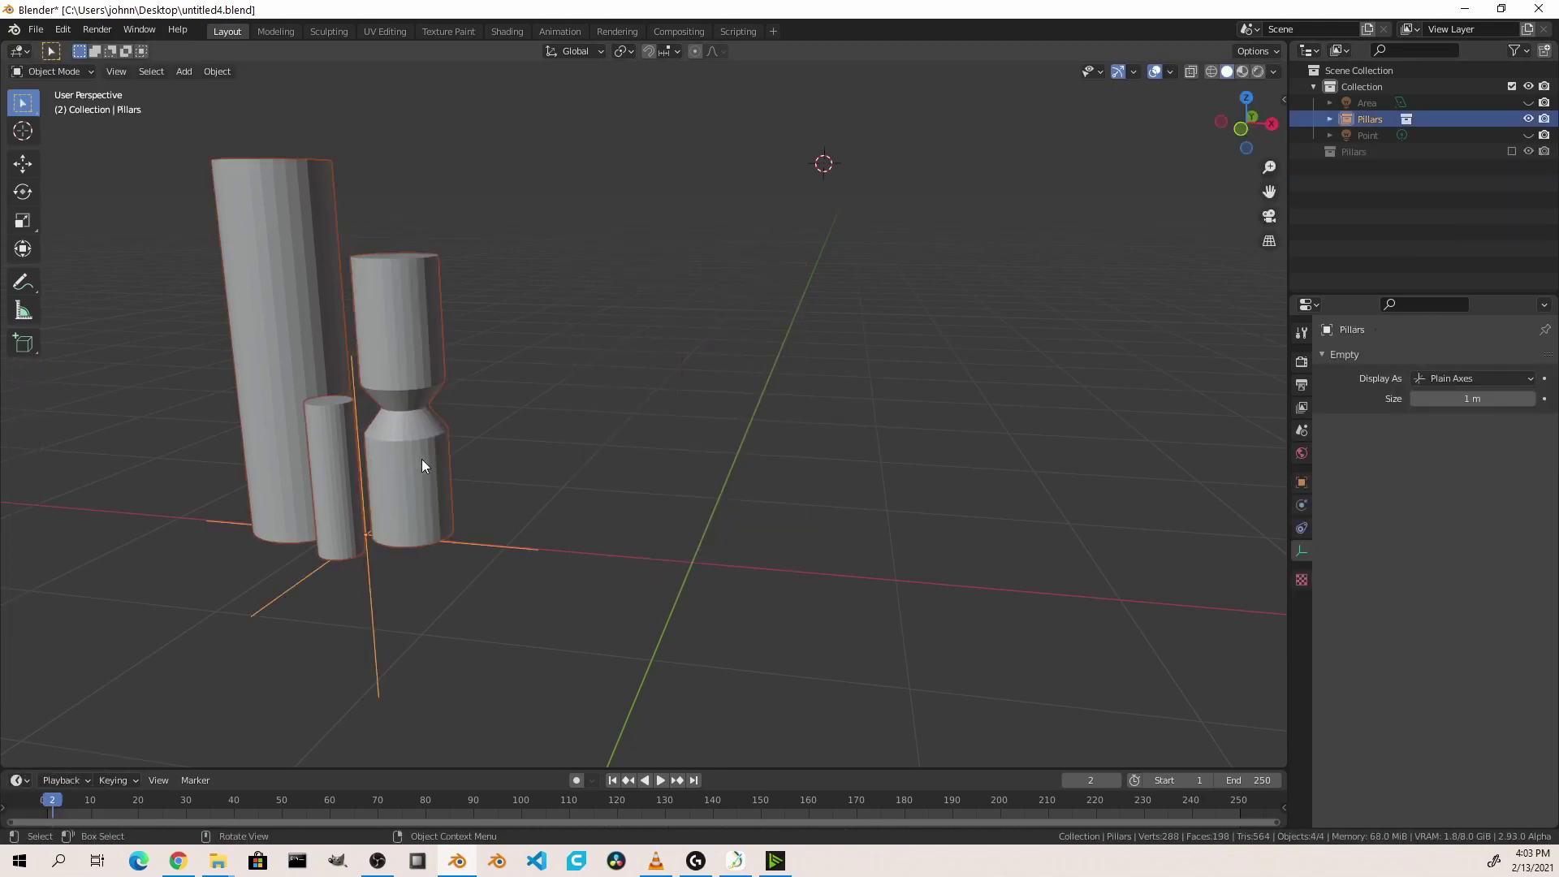
{"action": "middle_click_drag", "start_coordinate": [460, 502], "coordinate": [573, 440], "text": "shift"}
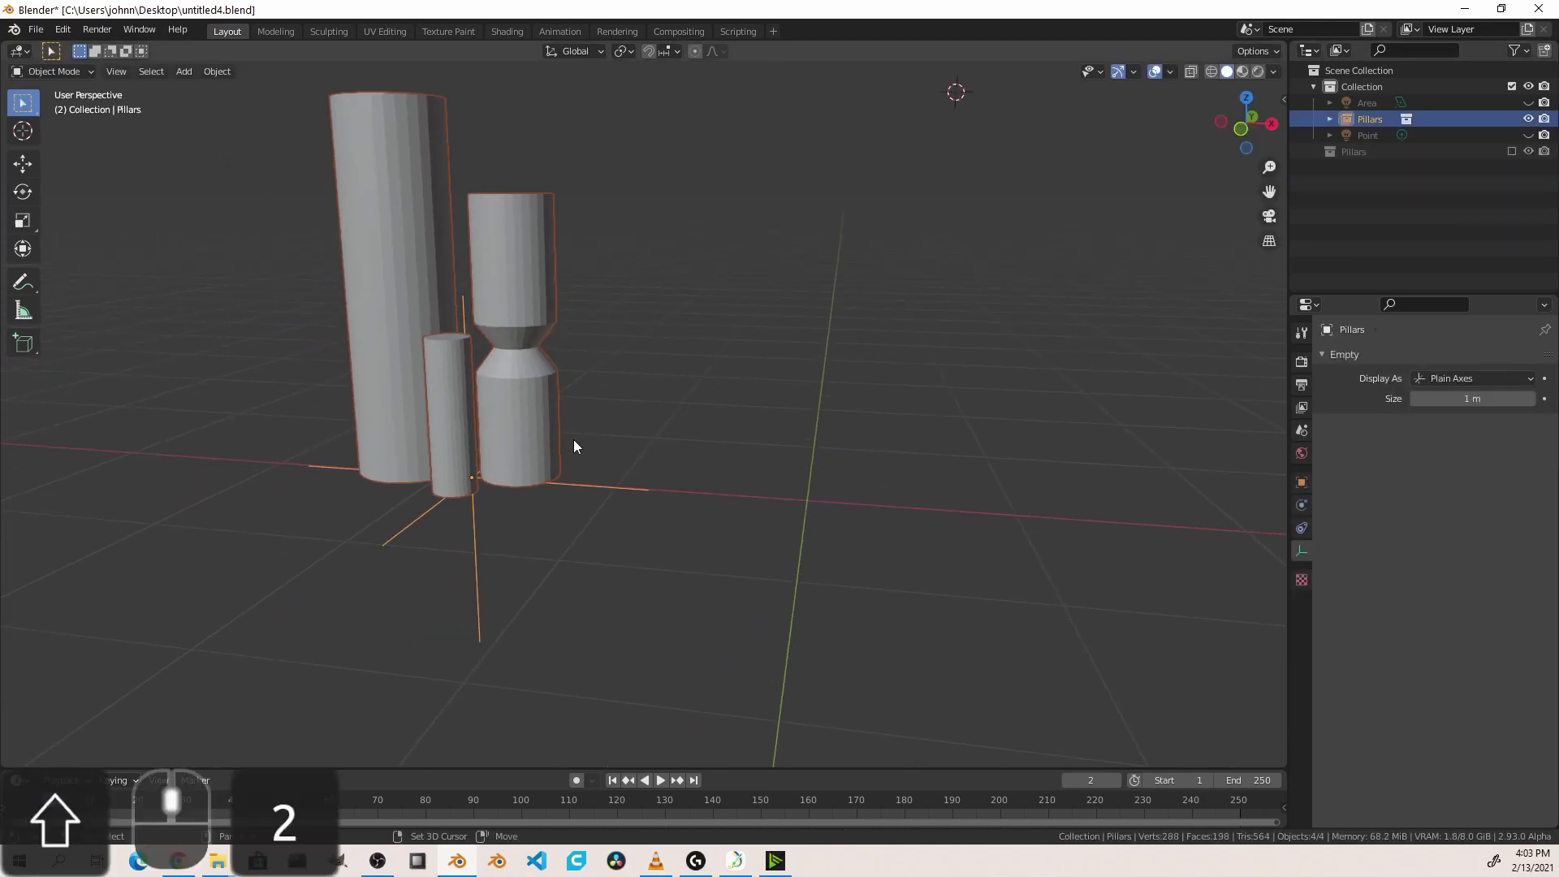
In top view, duplicate the Pillars instance toward +X and -Y and rotate the copy about -45°
{"action": "key", "text": "grave"}
{"action": "key", "text": "shift+d"}
{"action": "left_click", "coordinate": [758, 494]}
{"action": "key", "text": "r"}
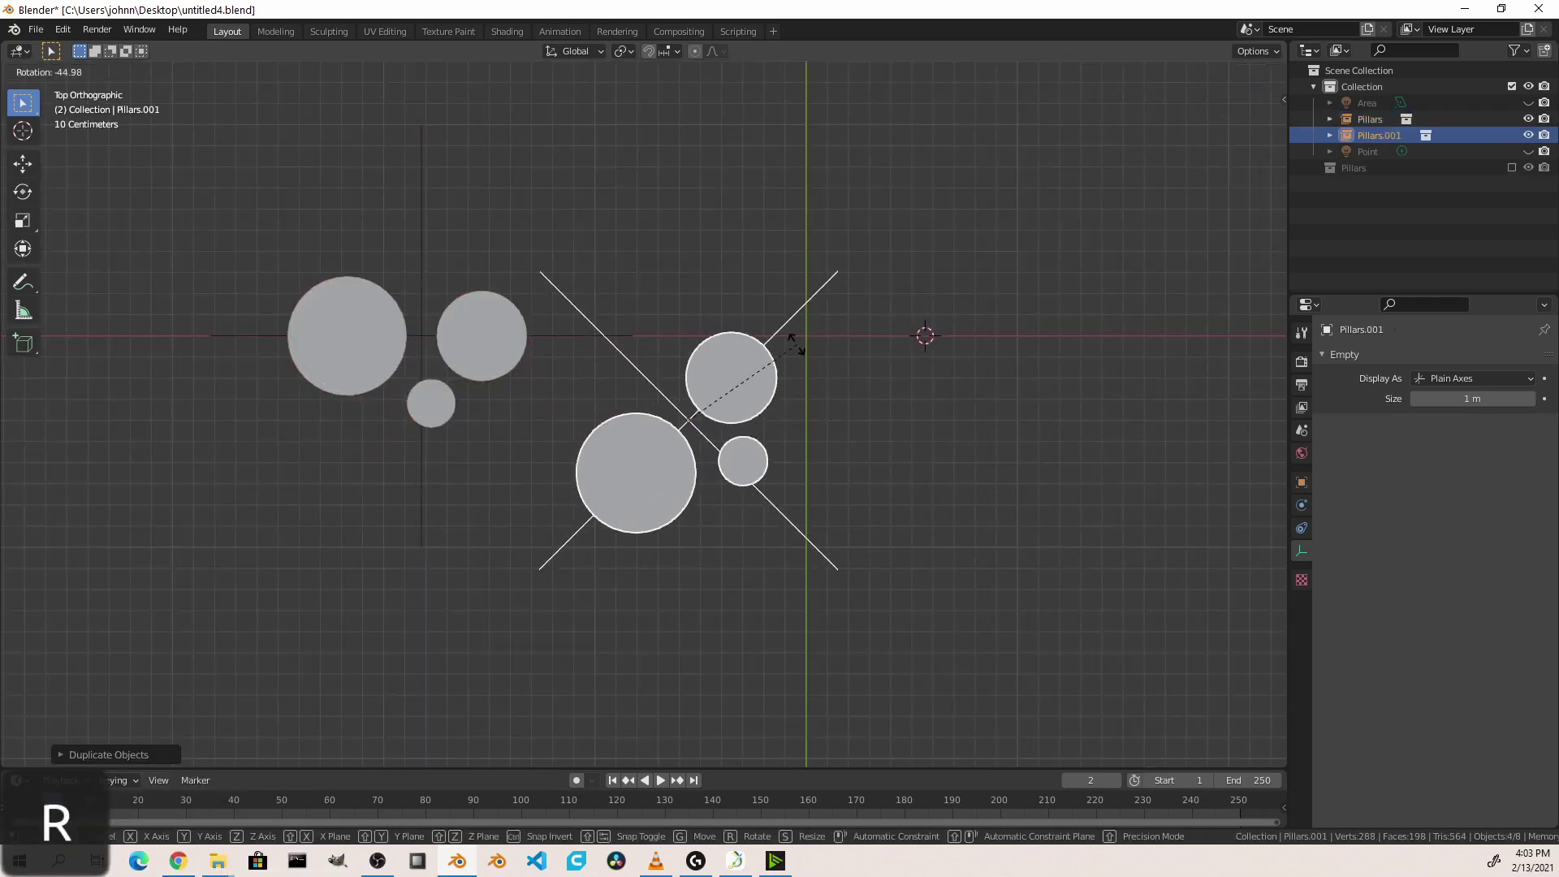
{"action": "left_click", "coordinate": [796, 344]}
Duplicate the rotated instance again, place the copy on the +Y side and rotate it to a different angle
{"action": "key", "text": "shift+d"}
{"action": "left_click", "coordinate": [679, 170]}
{"action": "key", "text": "r"}
{"action": "left_click", "coordinate": [766, 289]}
Inspect the three Pillars instances in wireframe shading and return to solid shading
{"action": "middle_click_drag", "start_coordinate": [720, 424], "coordinate": [560, 373]}
{"action": "key", "text": "shift+z"}
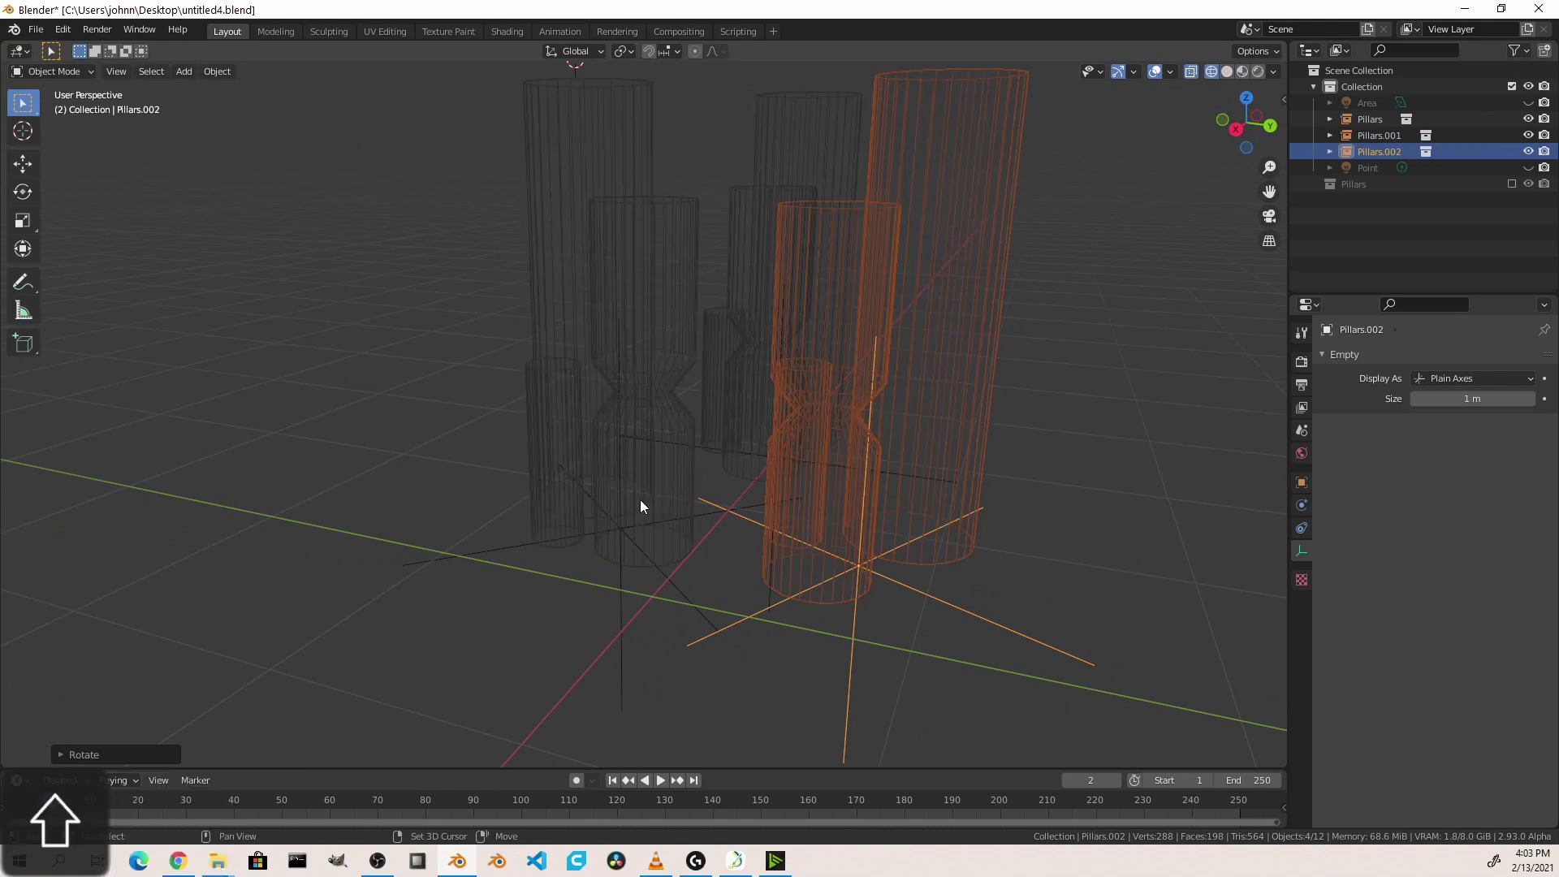
{"action": "key", "text": "shift+z"}
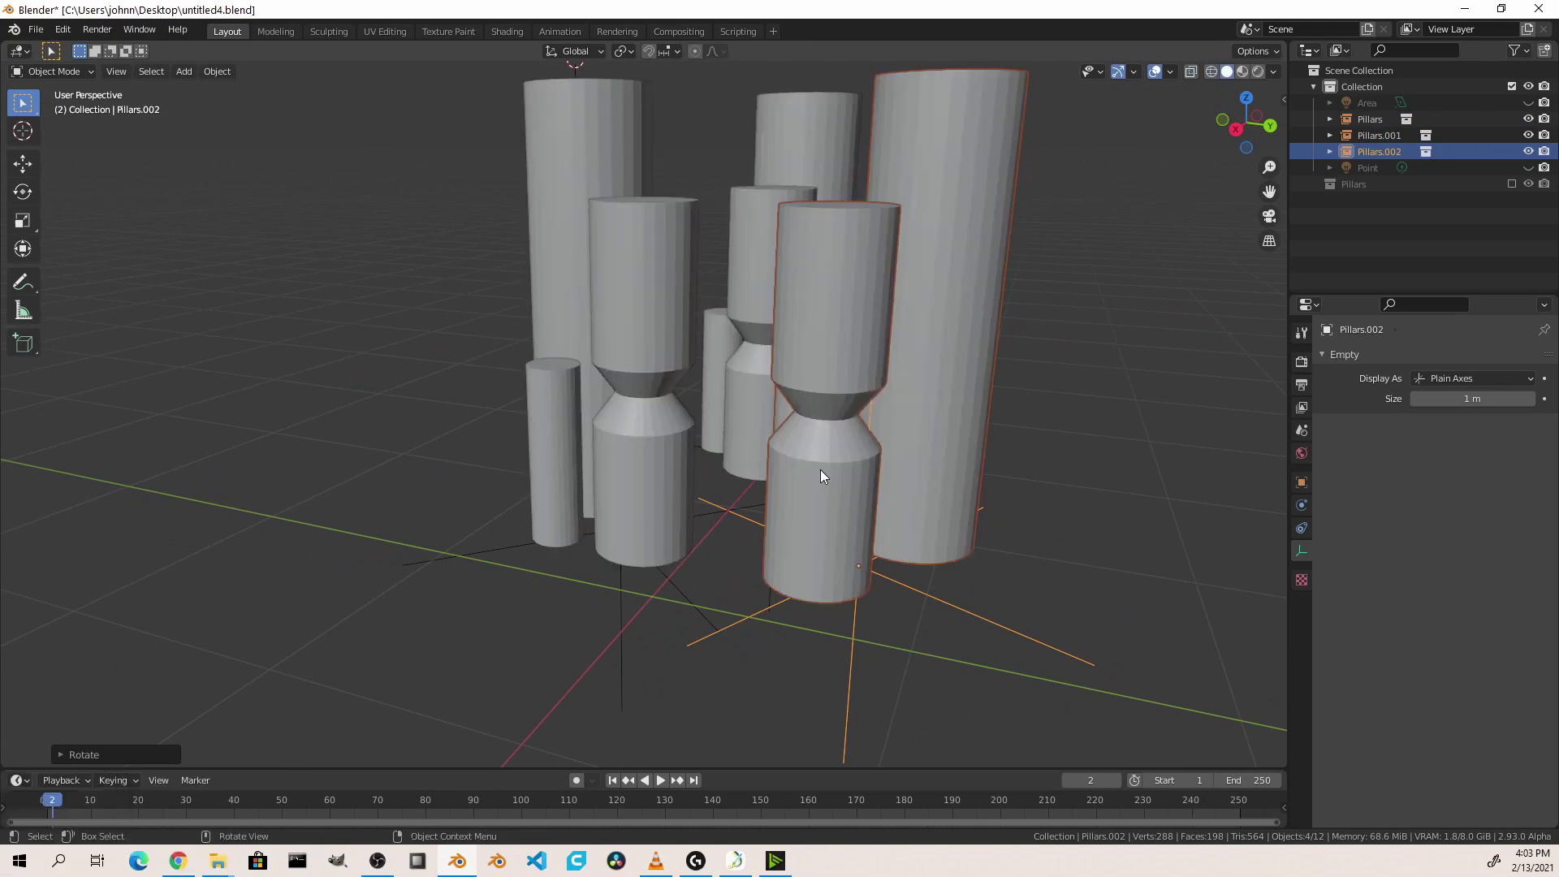